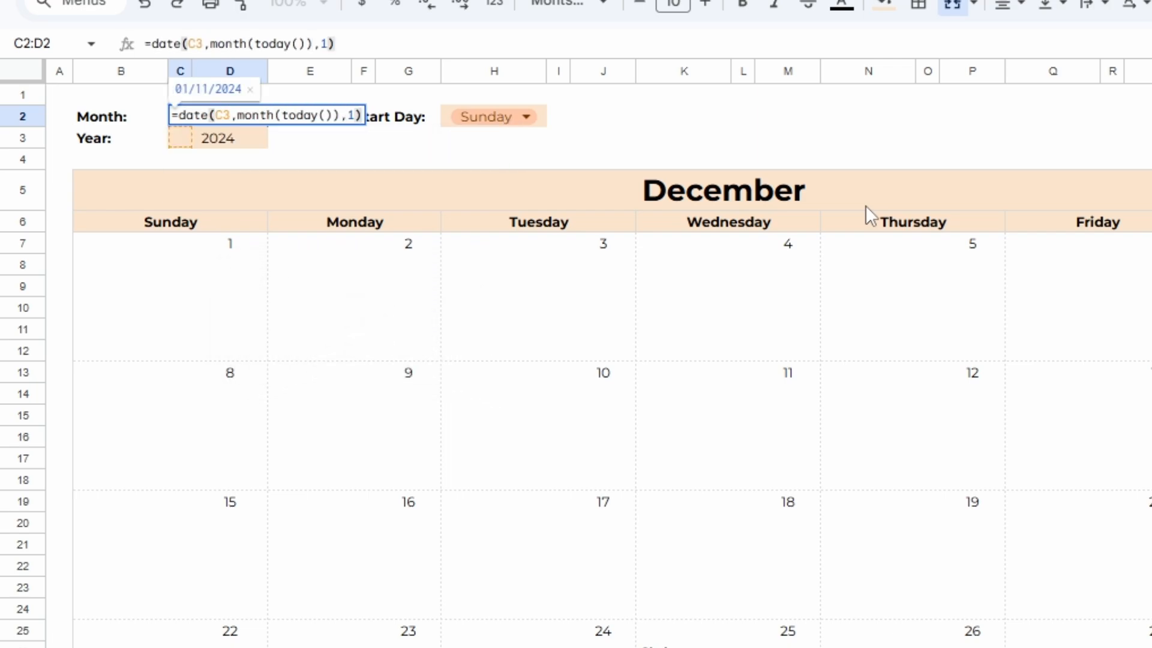
- Enter =date(C3,month(today()),1) in the Month cell and give it the custom number format mmm
key(Return)
key(Up)
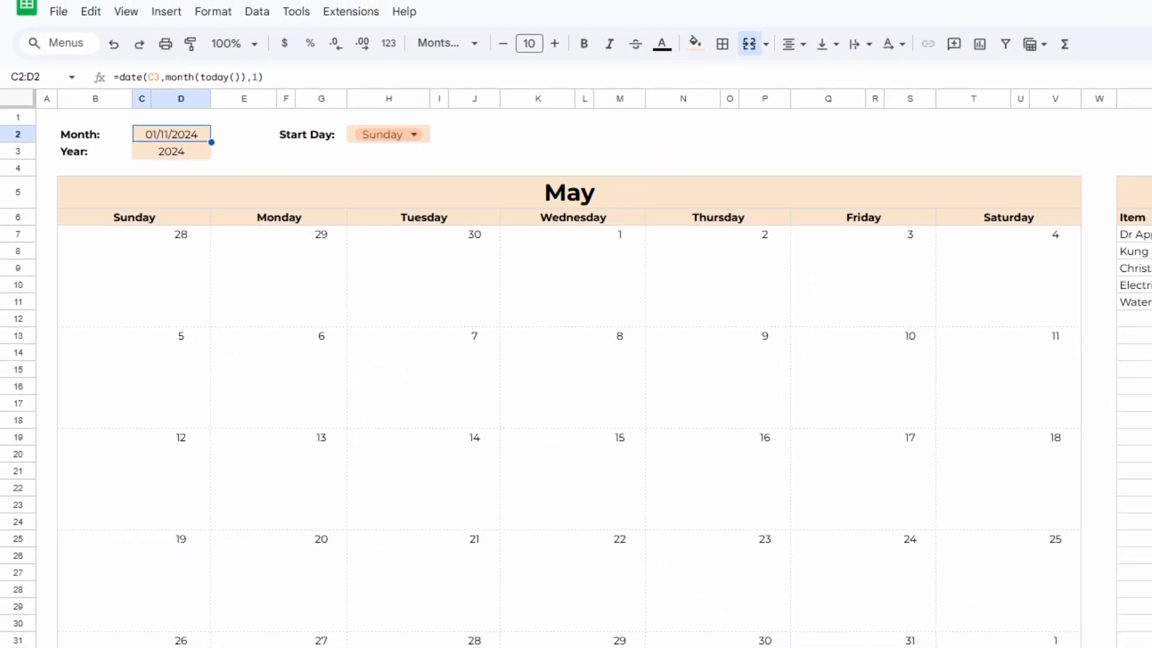
click(223, 13)
mouse_move(232, 78)
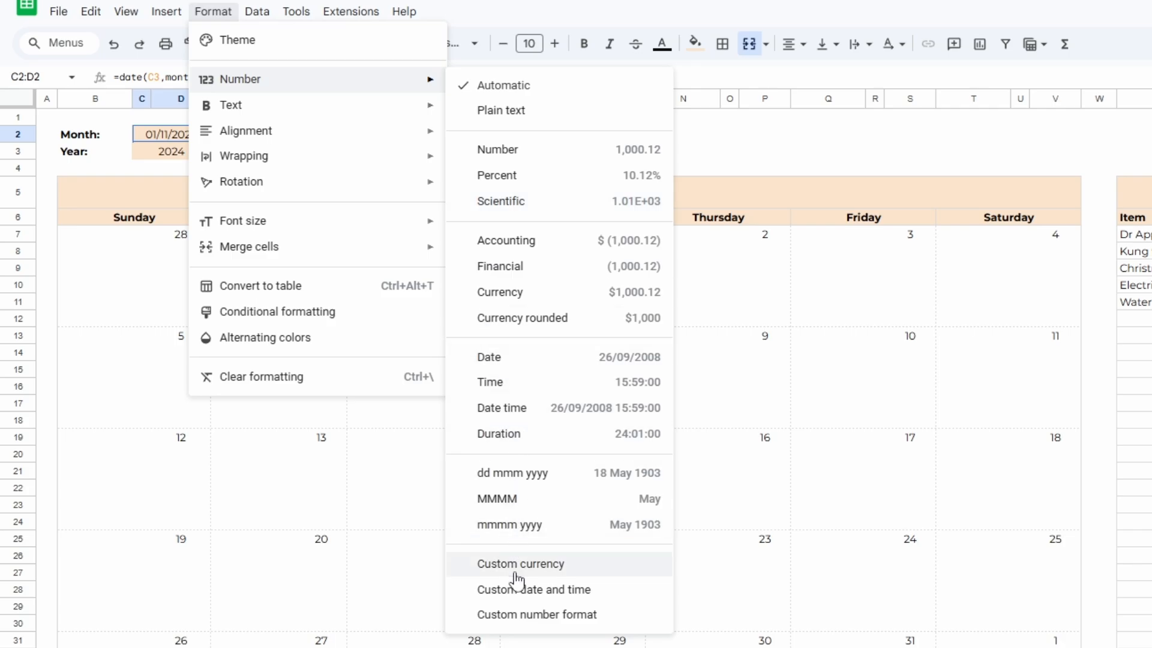
click(524, 615)
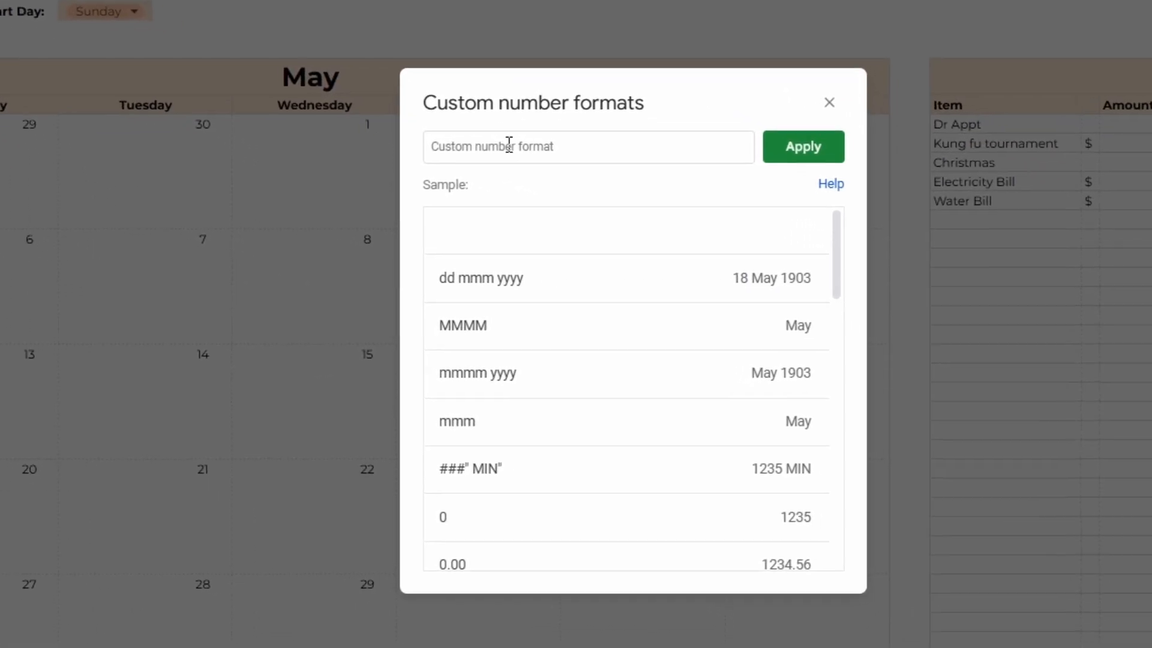
click(505, 140)
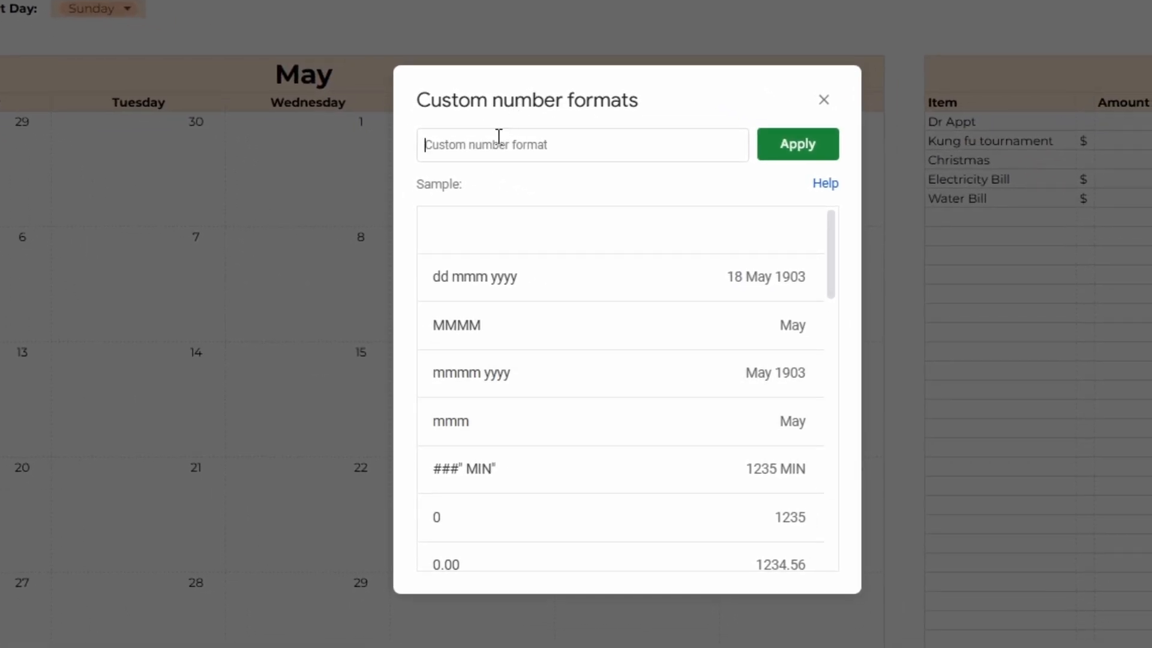
text(mmmm)
click(801, 150)
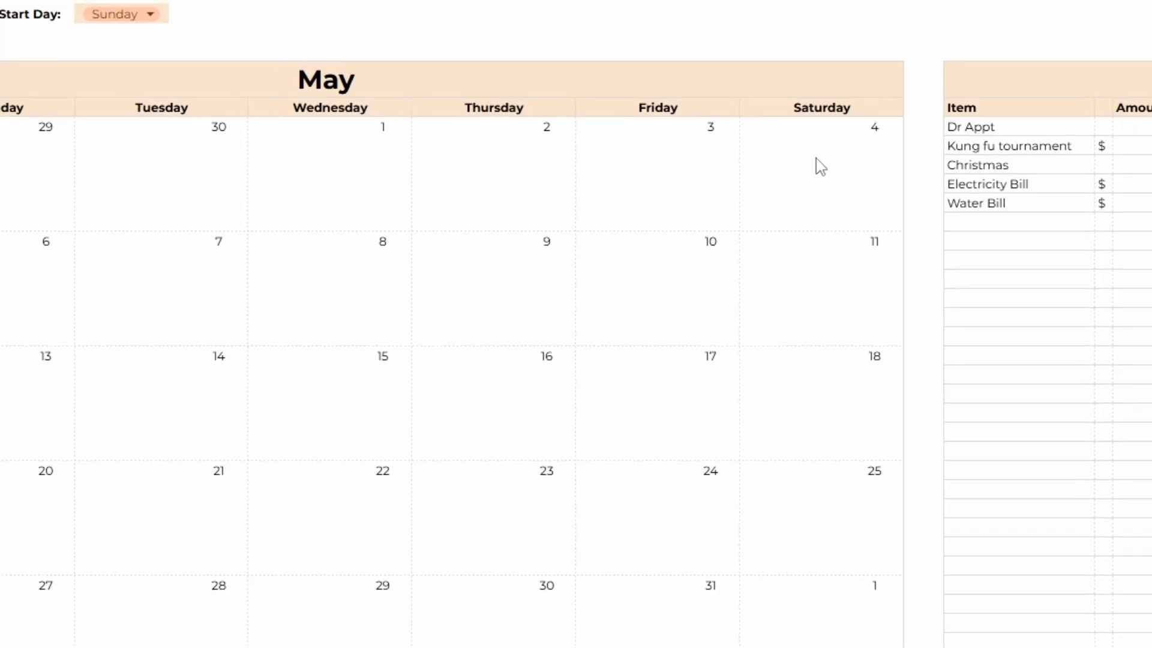
- Simplify the first date cell D7's formula to =floor(C2-(weekday(C2)-if($H$2="Monday",1,0)-column(E3)/3))
click(128, 197)
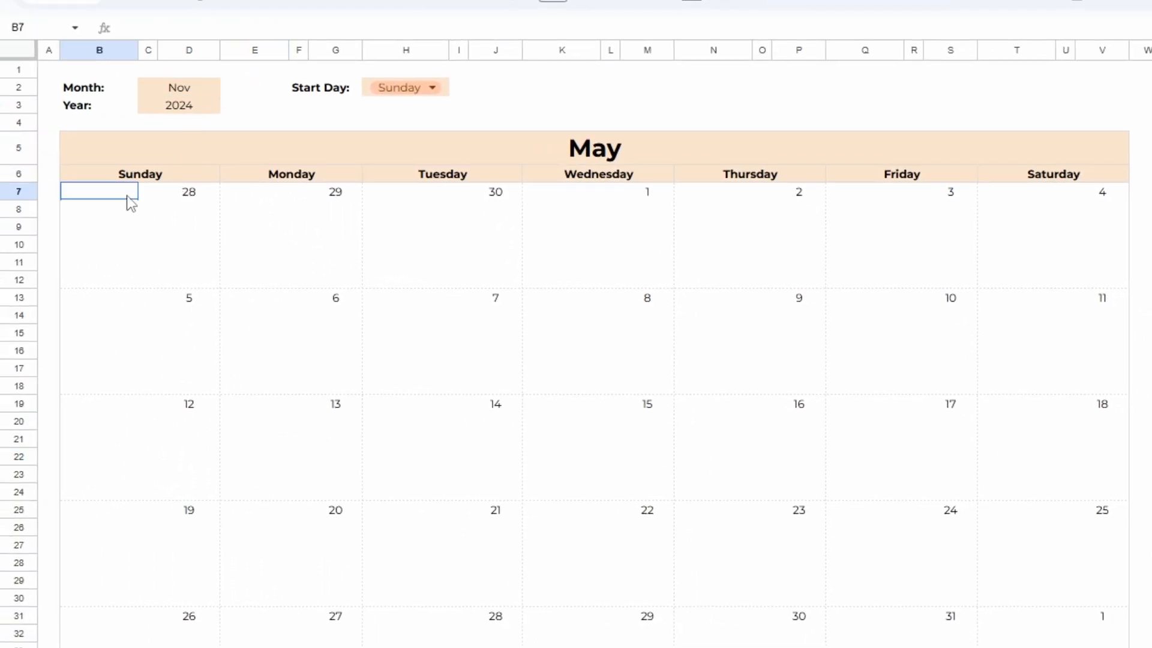
drag(127, 197, 1055, 516)
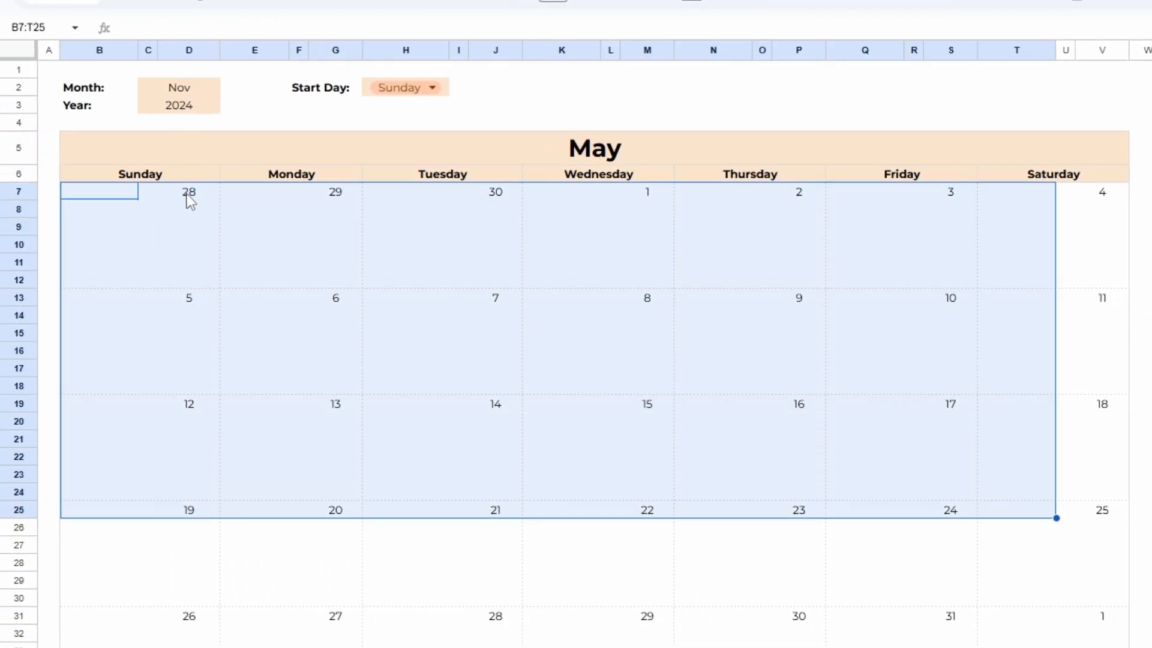
click(190, 202)
drag(161, 27, 314, 32)
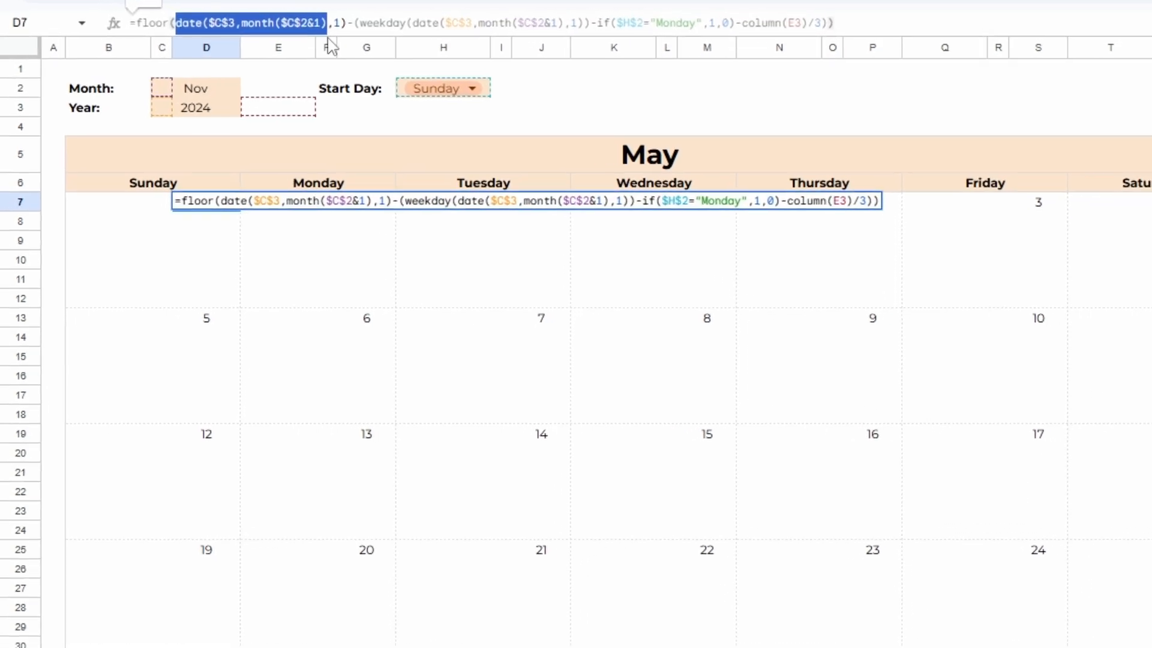
key(BackSpace)
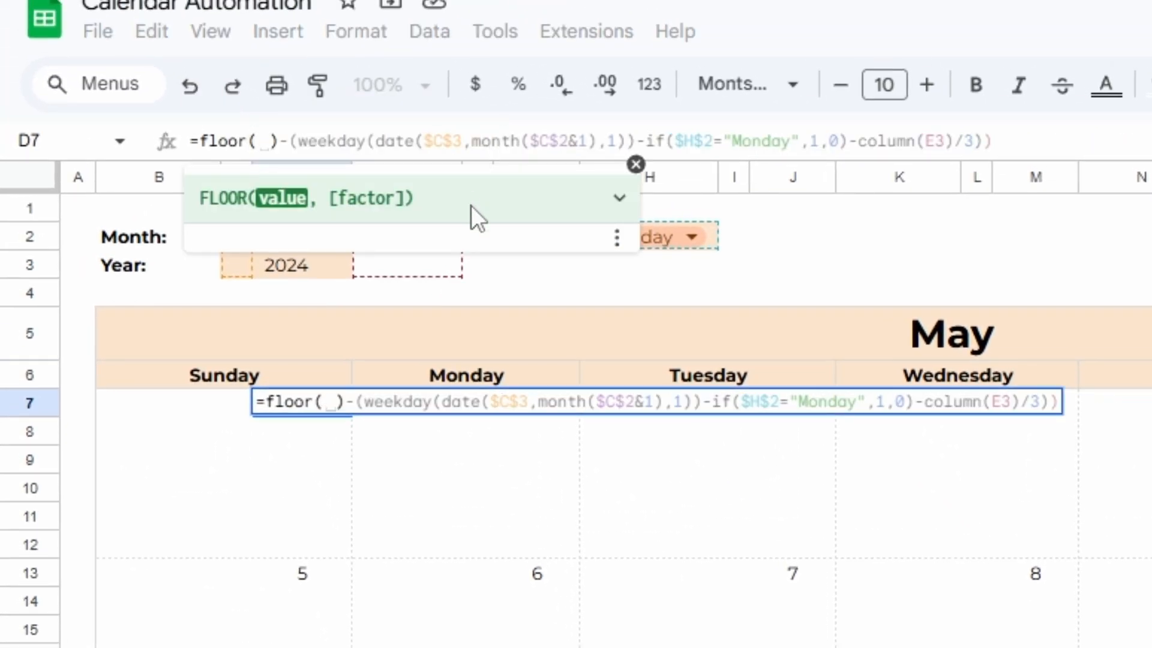
text(C2)
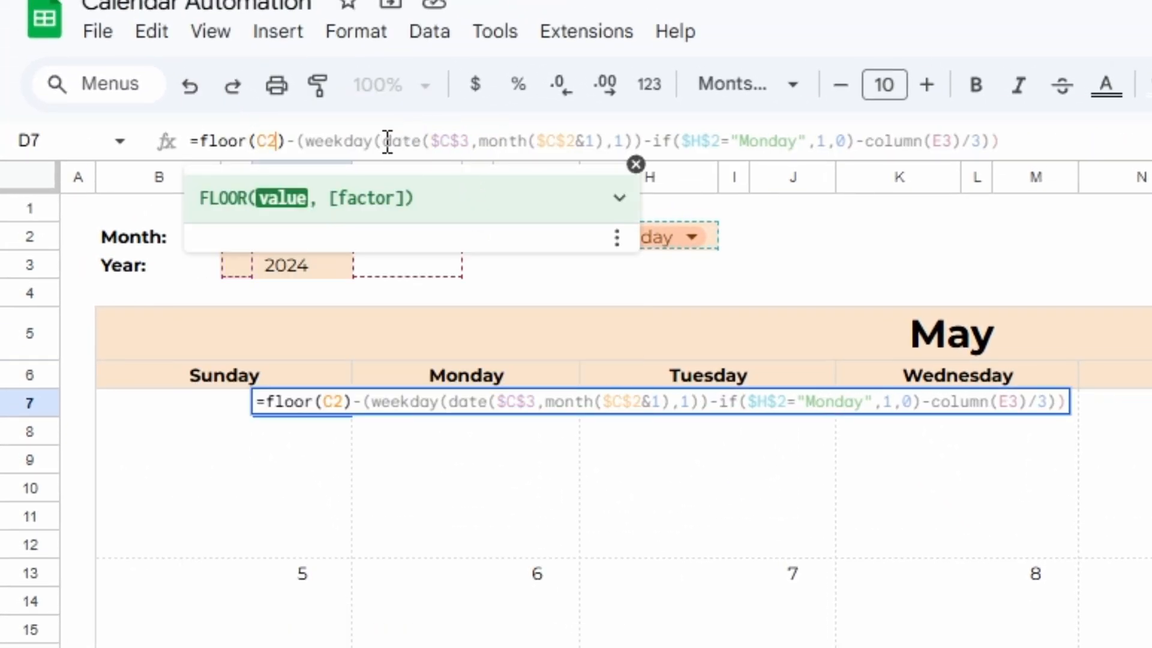
drag(384, 141, 626, 144)
text(C2)
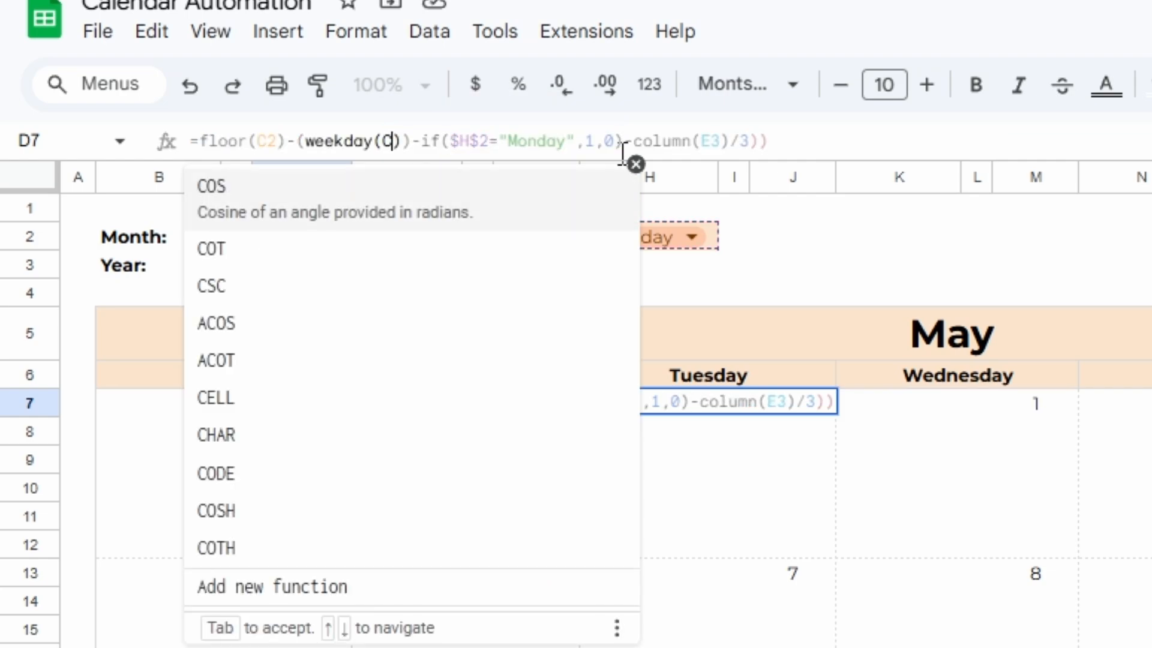
click(283, 141)
key(BackSpace)
click(868, 143)
key(Return)
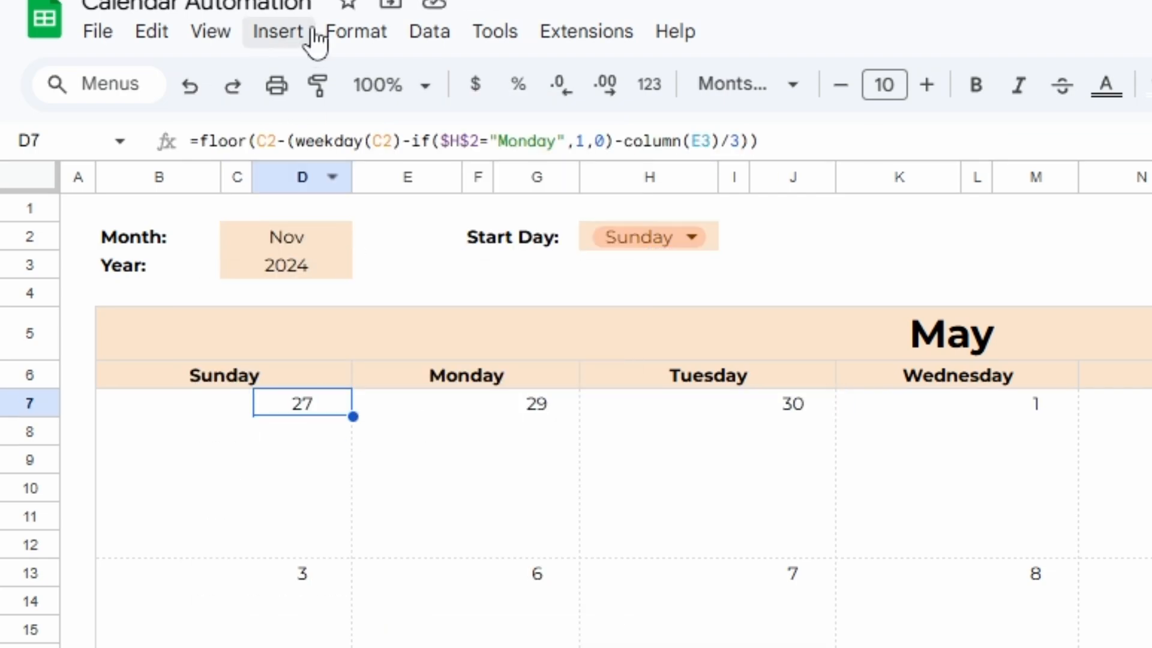
- Show D7 as a full date including month and year, and undo that formatting
click(355, 31)
mouse_move(492, 145)
click(840, 608)
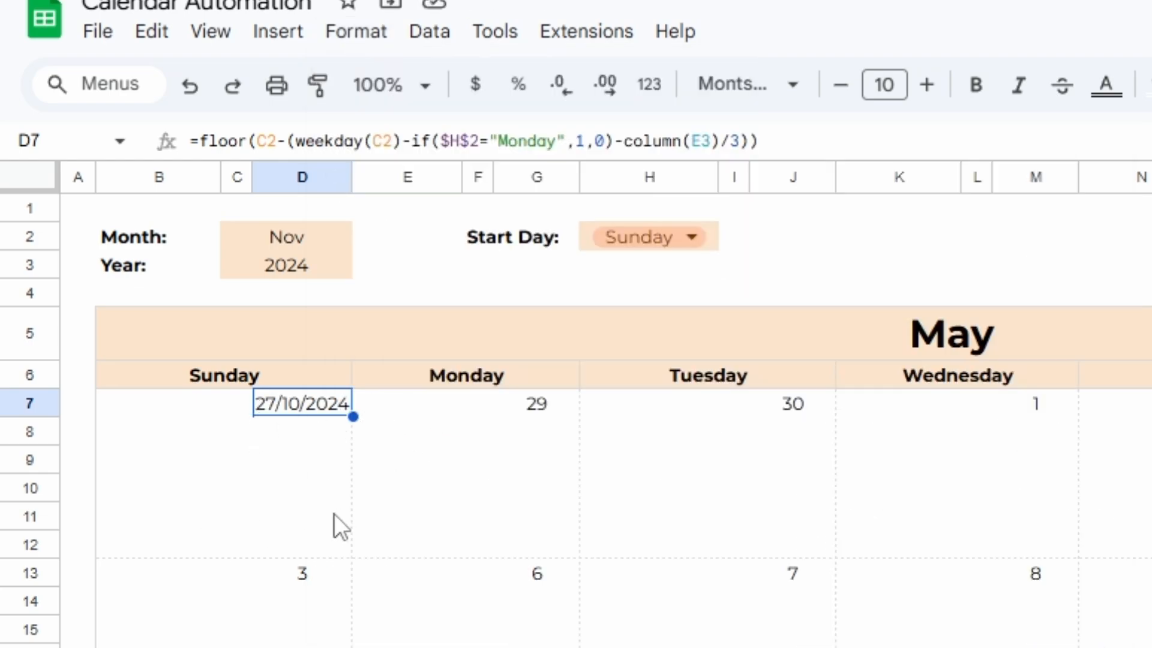
key(ctrl+z)
- Make both C2 references in D7's formula absolute as $C$2
click(268, 143)
key(F4)
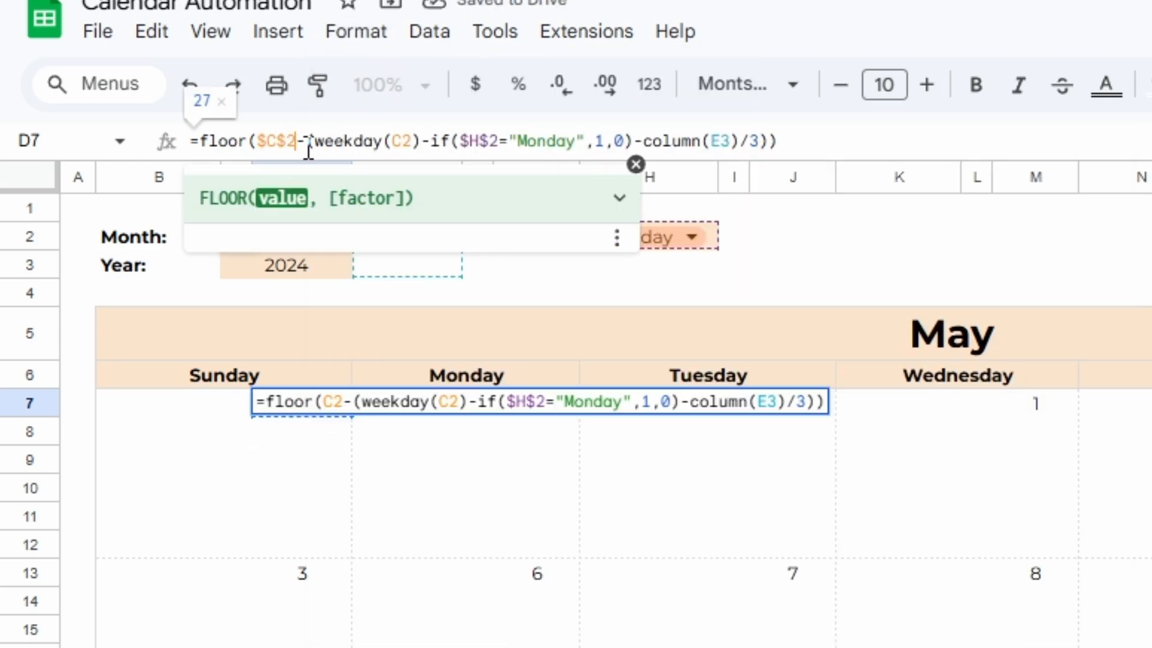
click(405, 144)
key(F4)
key(Tab)
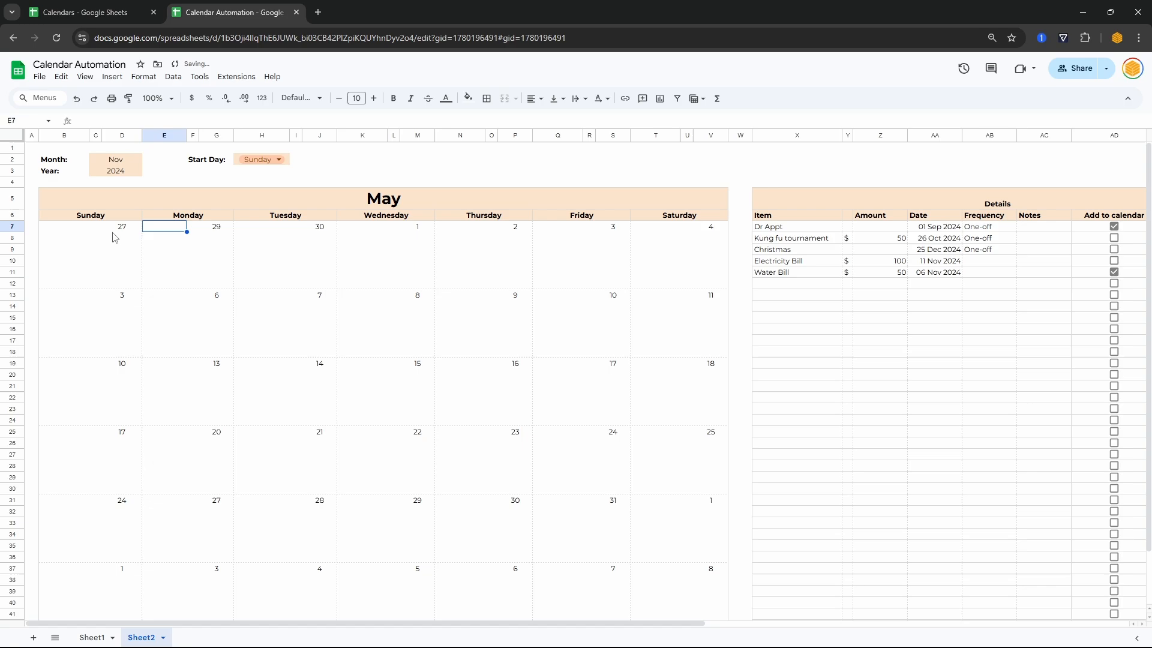
- Copy D7's formula to the Monday through Saturday date cells of the calendar's first week (G7, J7, M7, P7, S7 and V7)
click(116, 227)
key(ctrl+c)
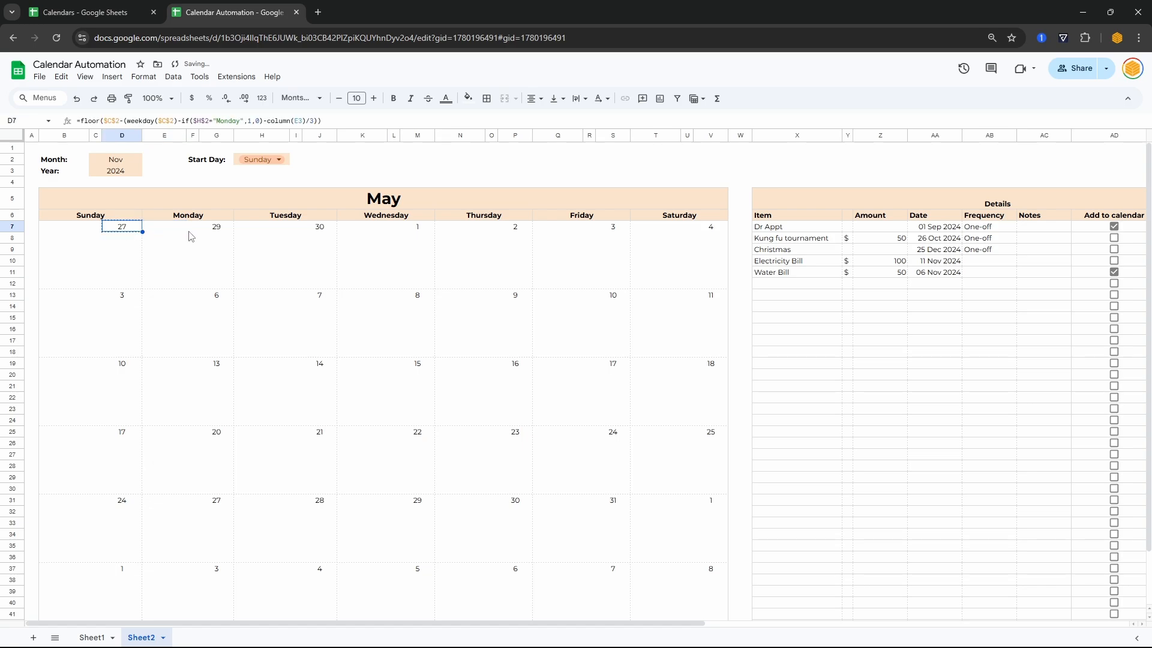
click(215, 226)
key(ctrl+v)
click(320, 227)
key(ctrl+v)
click(417, 227)
key(ctrl+v)
click(519, 227)
key(ctrl+v)
click(613, 226)
key(ctrl+v)
click(714, 228)
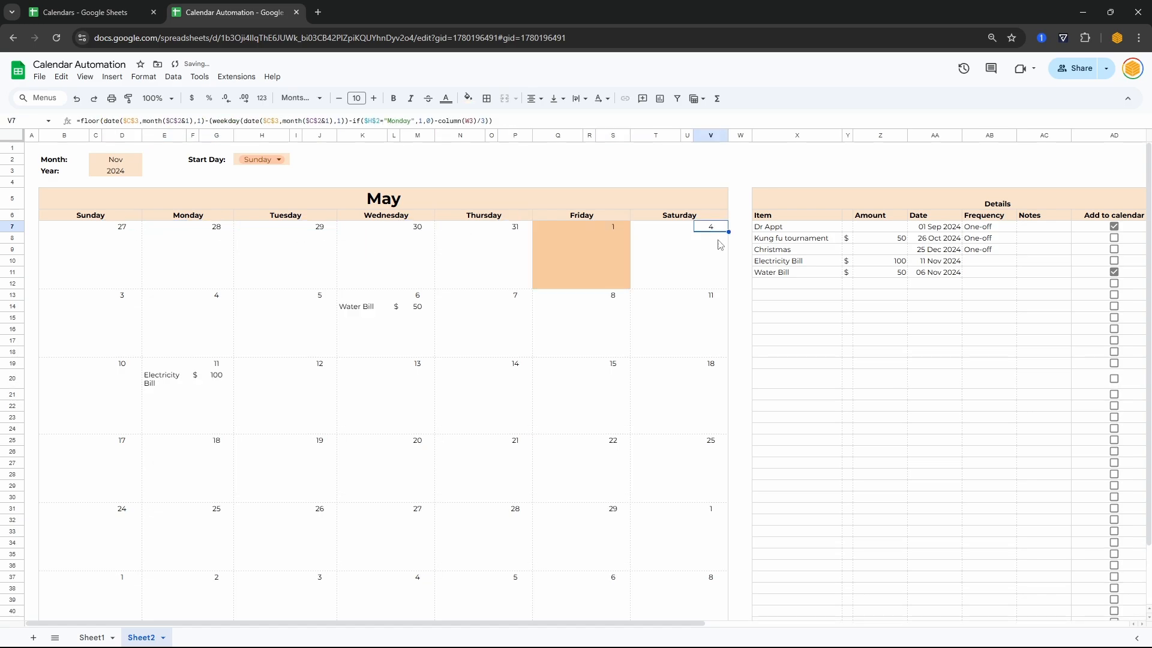
key(ctrl+v)
- Examine the first day of the month and the Water Bill and Electricity Bill entries in the calendar
click(618, 218)
drag(618, 227, 551, 291)
click(565, 285)
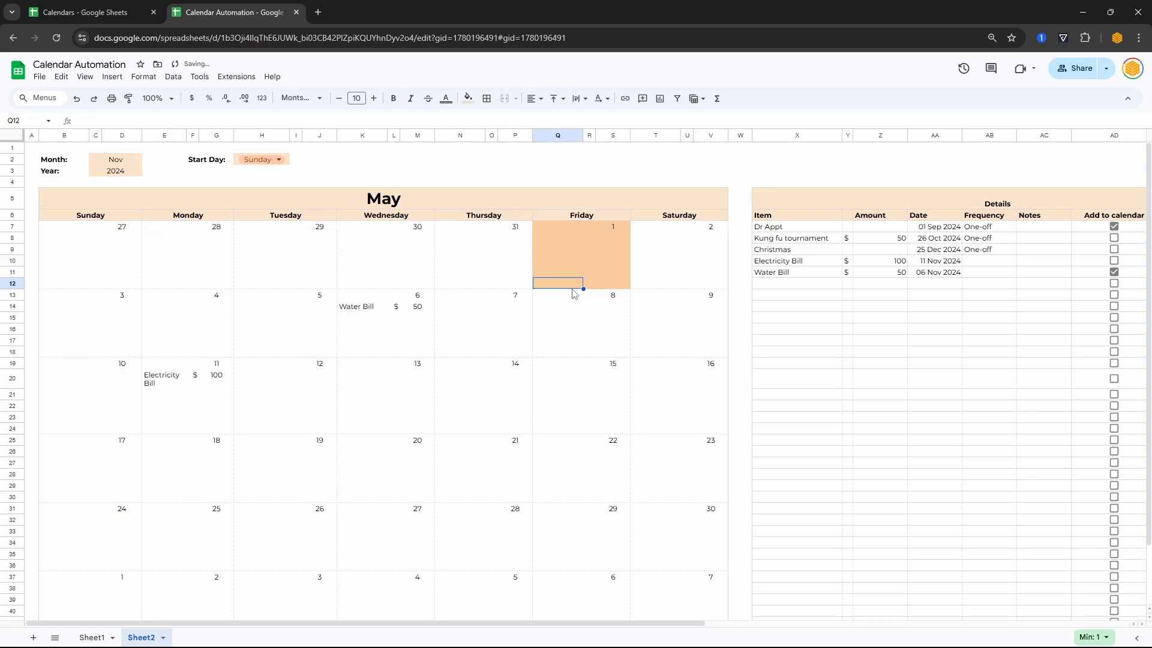
drag(345, 297, 398, 343)
drag(150, 364, 235, 422)
click(223, 261)
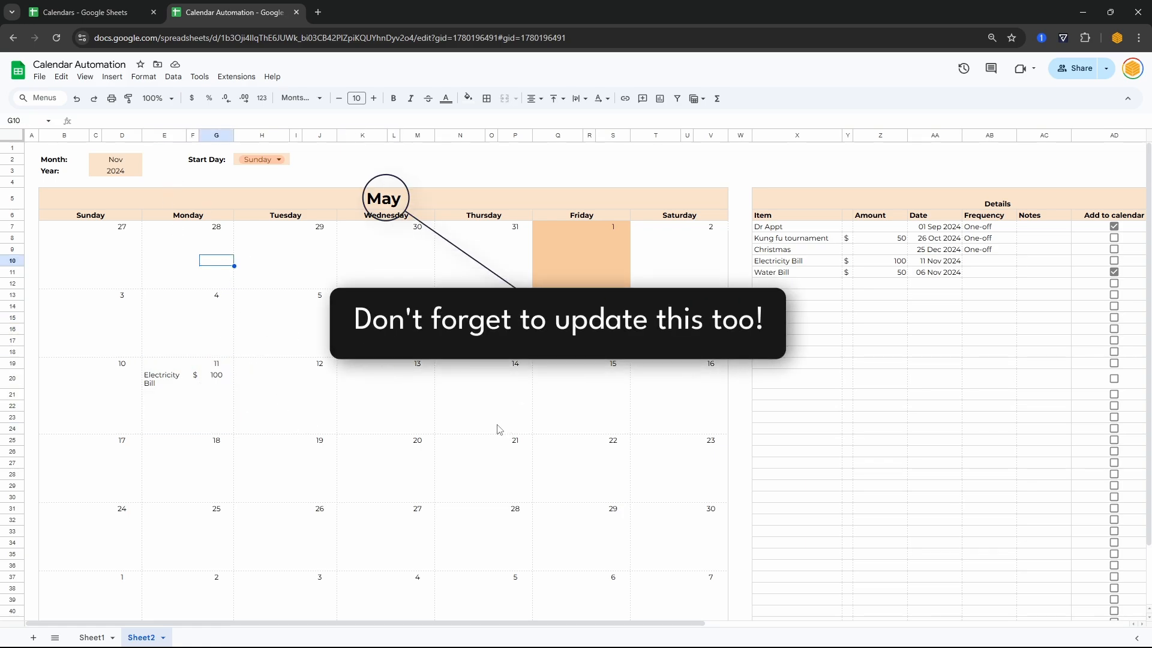
- Undo the month formula changes to restore the drop-down in the Month cell
click(126, 163)
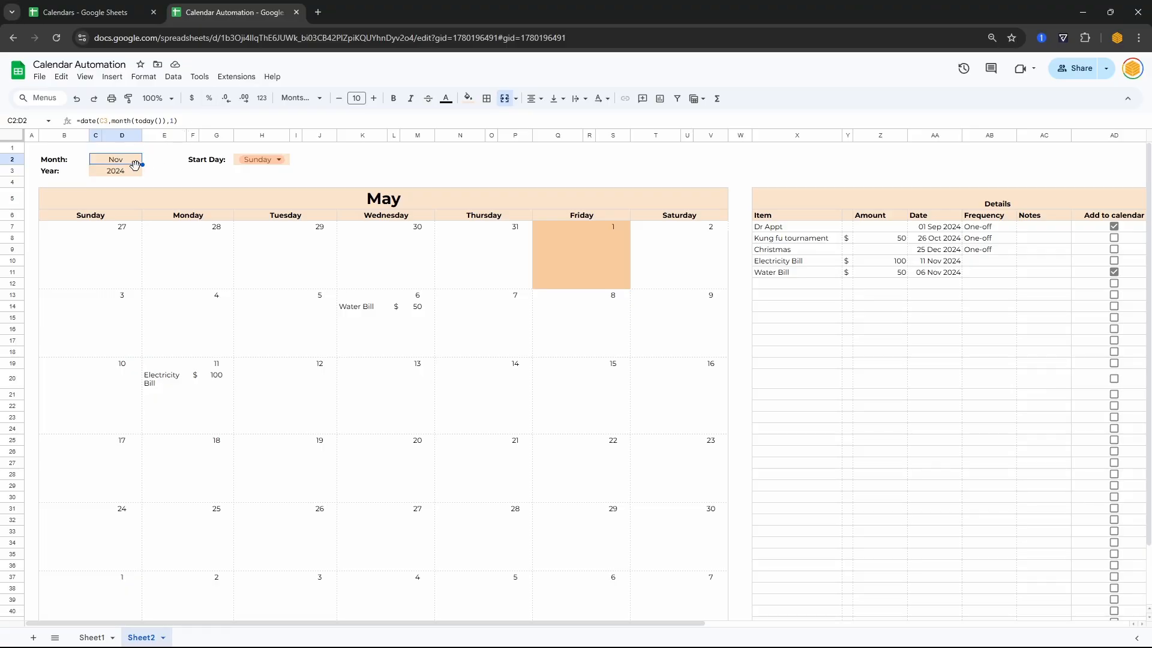
key(Delete)
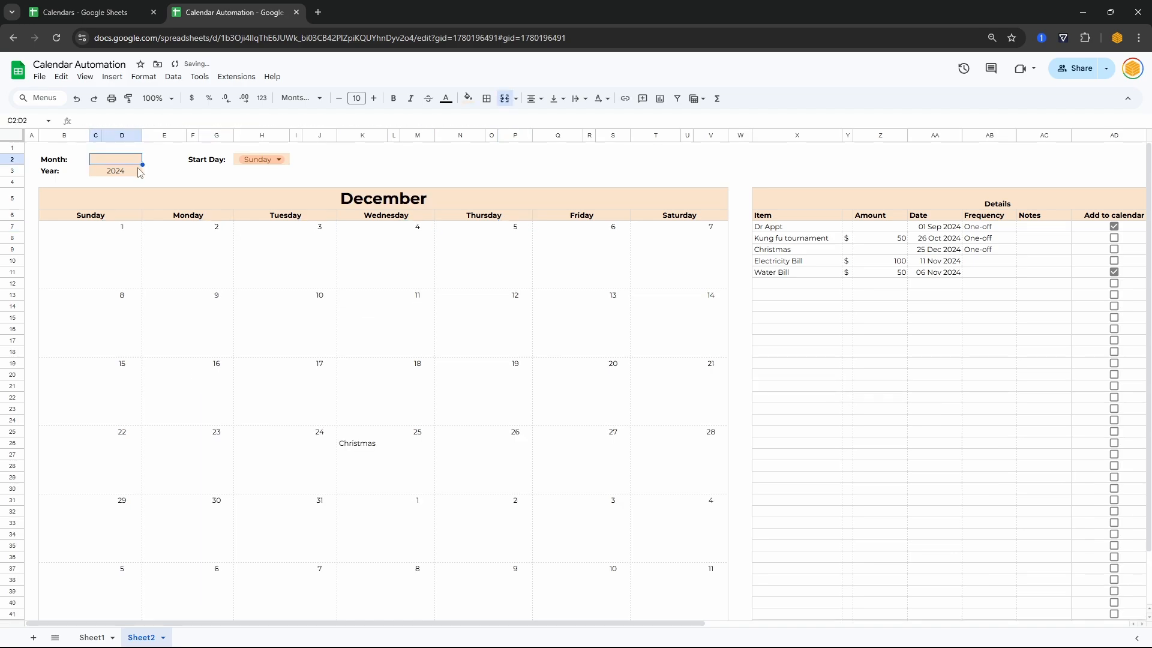
key(ctrl+z)
- Set the calendar's Month to Sep and its Start Day to Monday
click(131, 160)
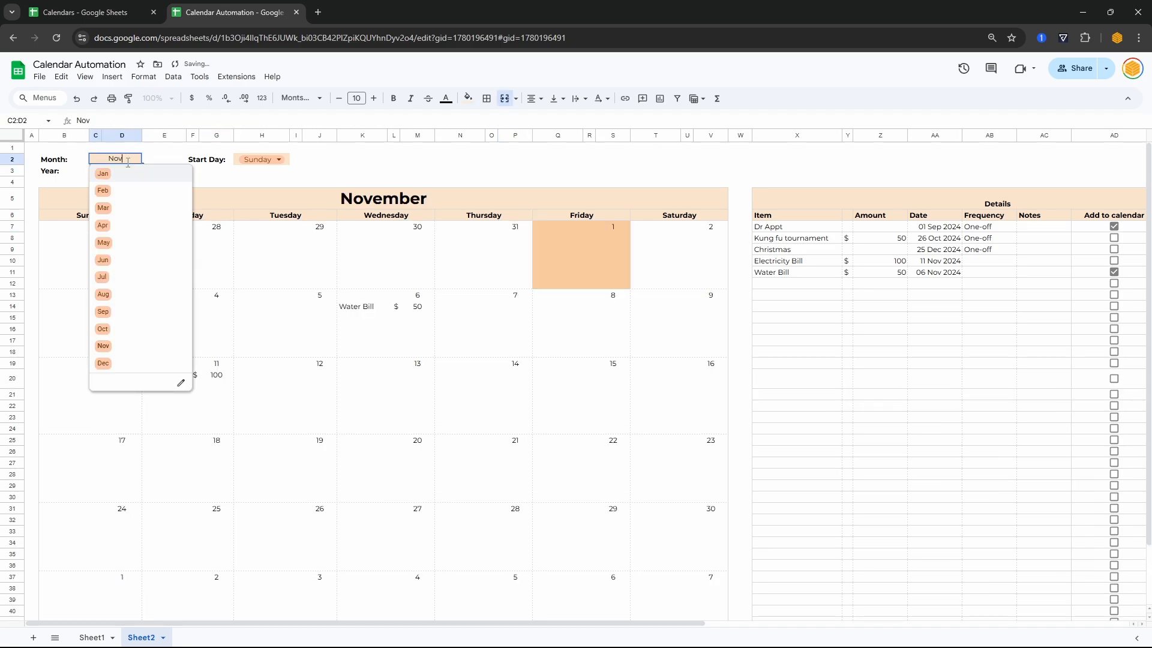
click(103, 311)
click(251, 159)
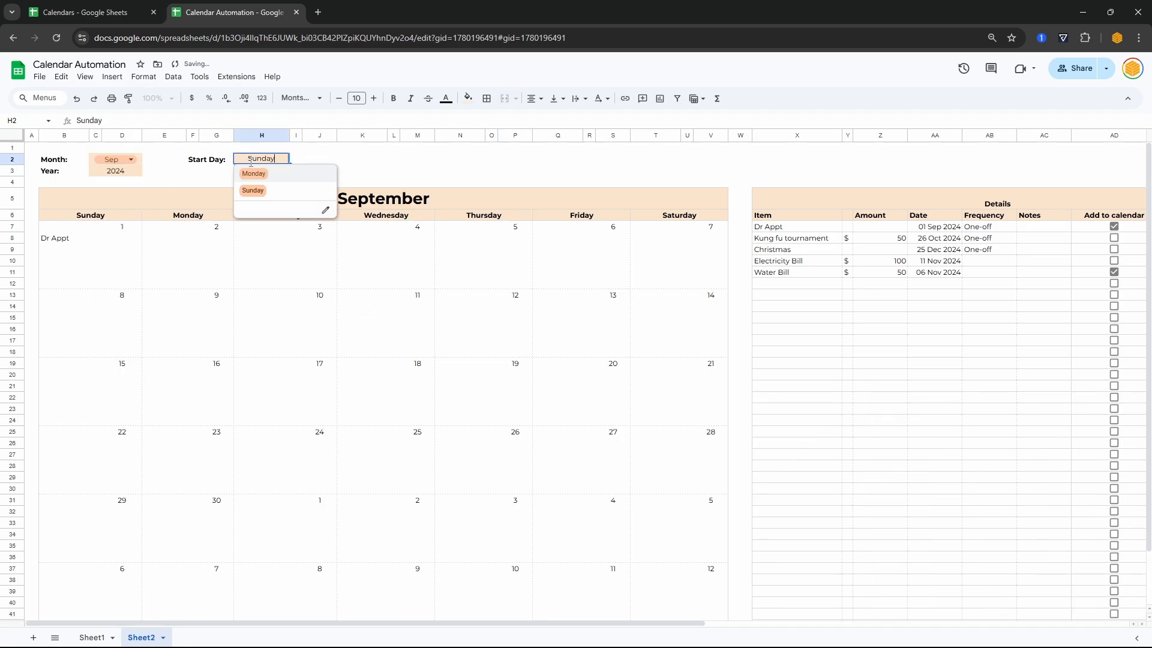
click(254, 174)
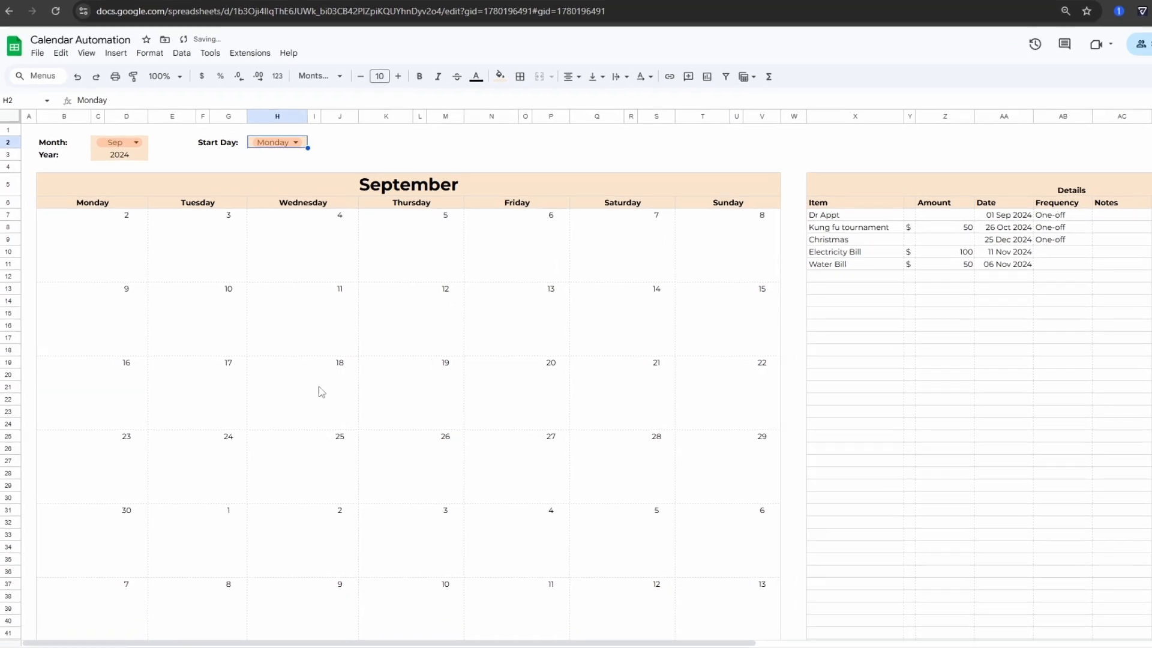
- Check which September dates the calendar grid covers with the Monday start
drag(73, 230, 716, 466)
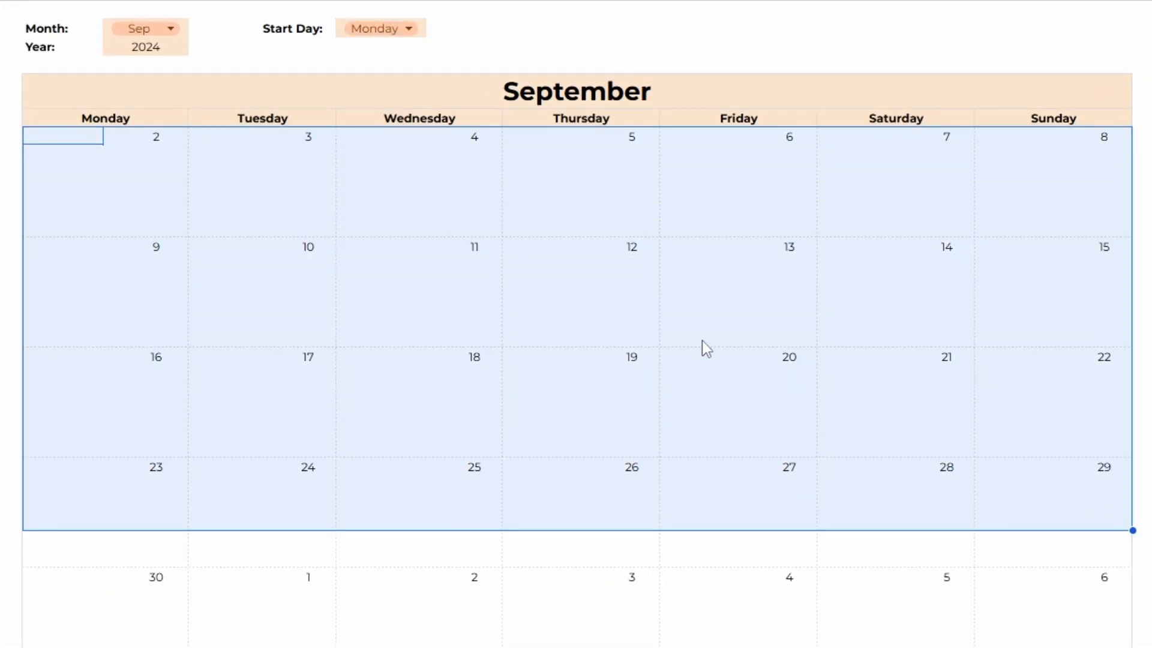
scroll(706, 348, down, 2)
scroll(706, 348, up, 2)
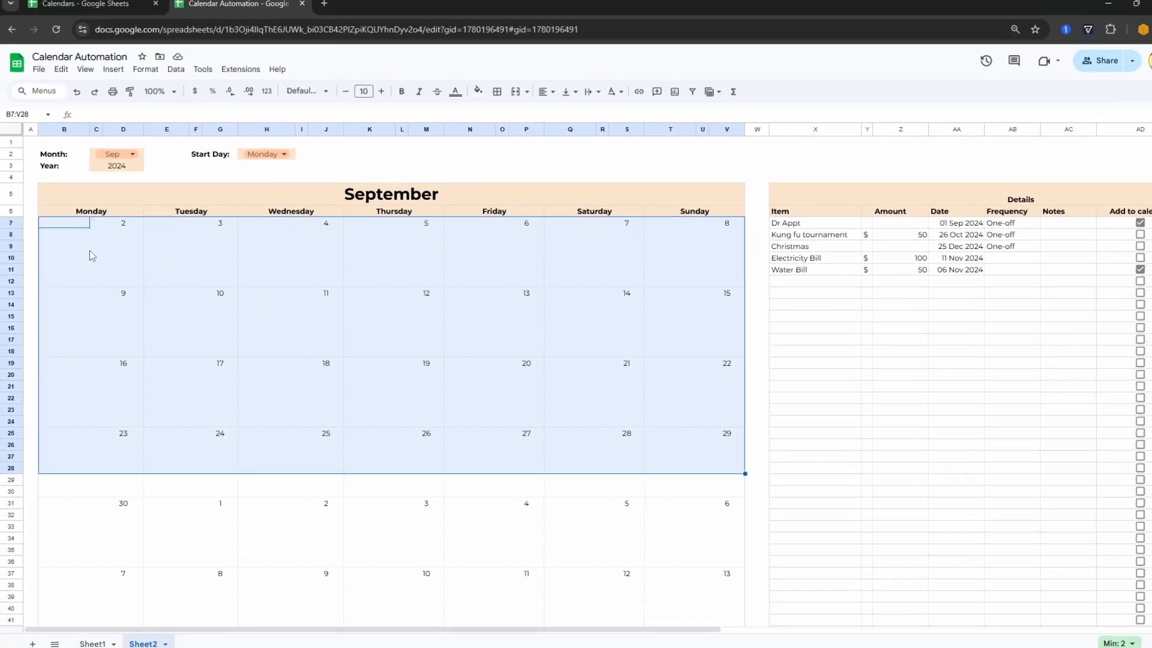
click(66, 223)
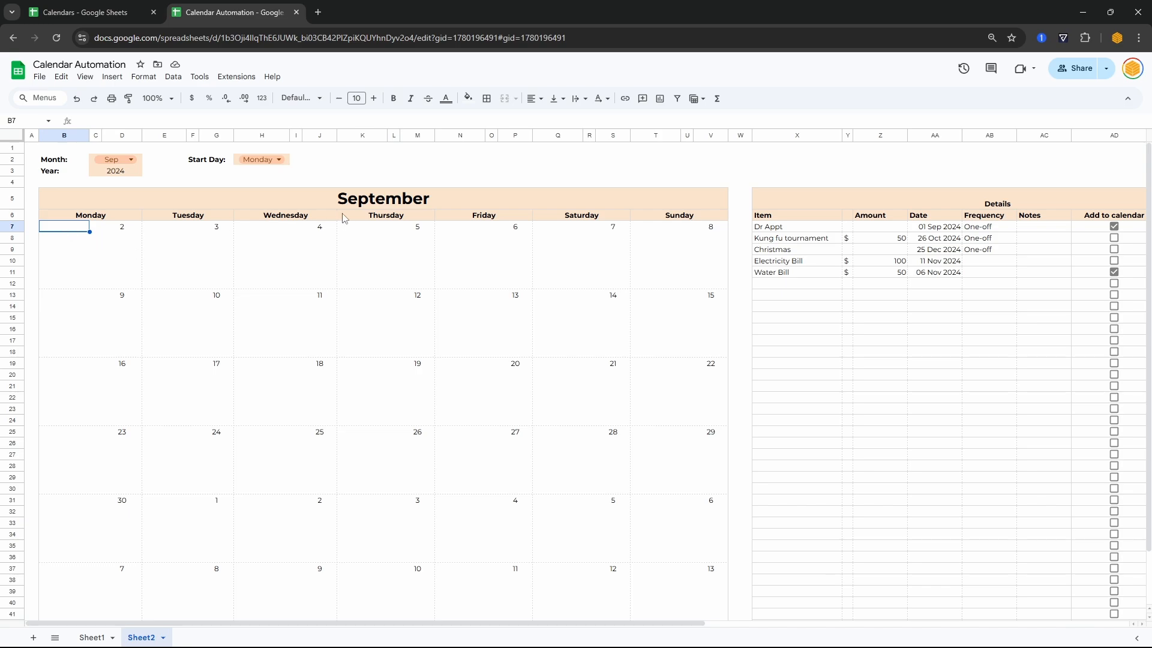
- Break D7's formula after the equals sign, leaving a blank line and indenting the floor expression below it
click(123, 249)
click(374, 145)
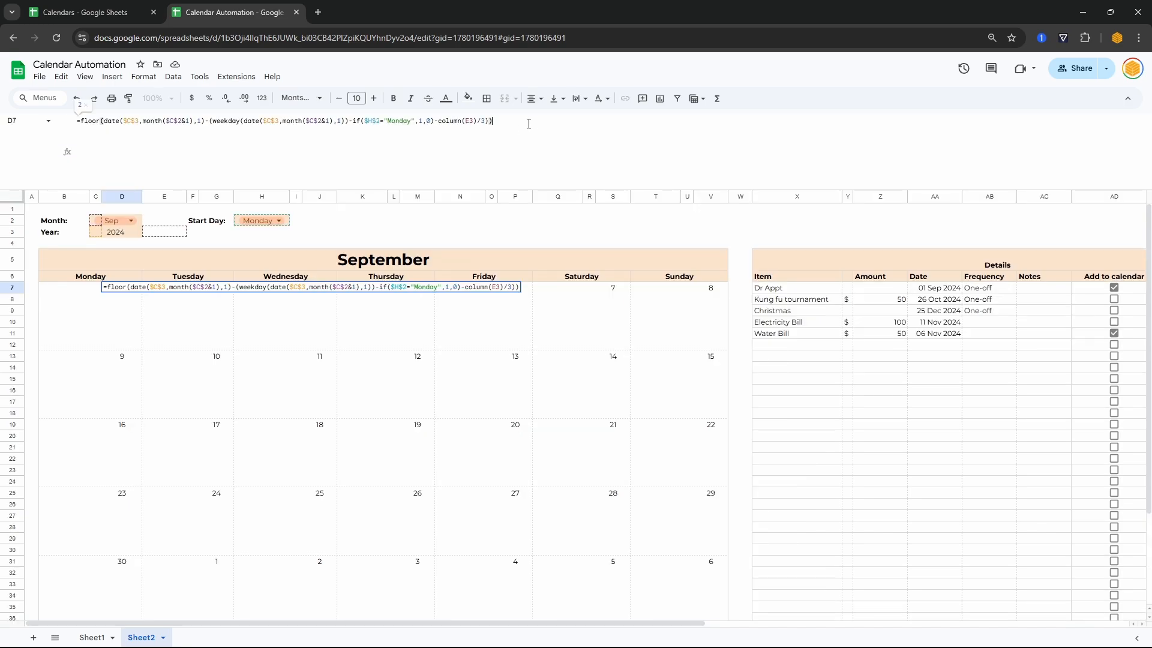
key(ctrl+a)
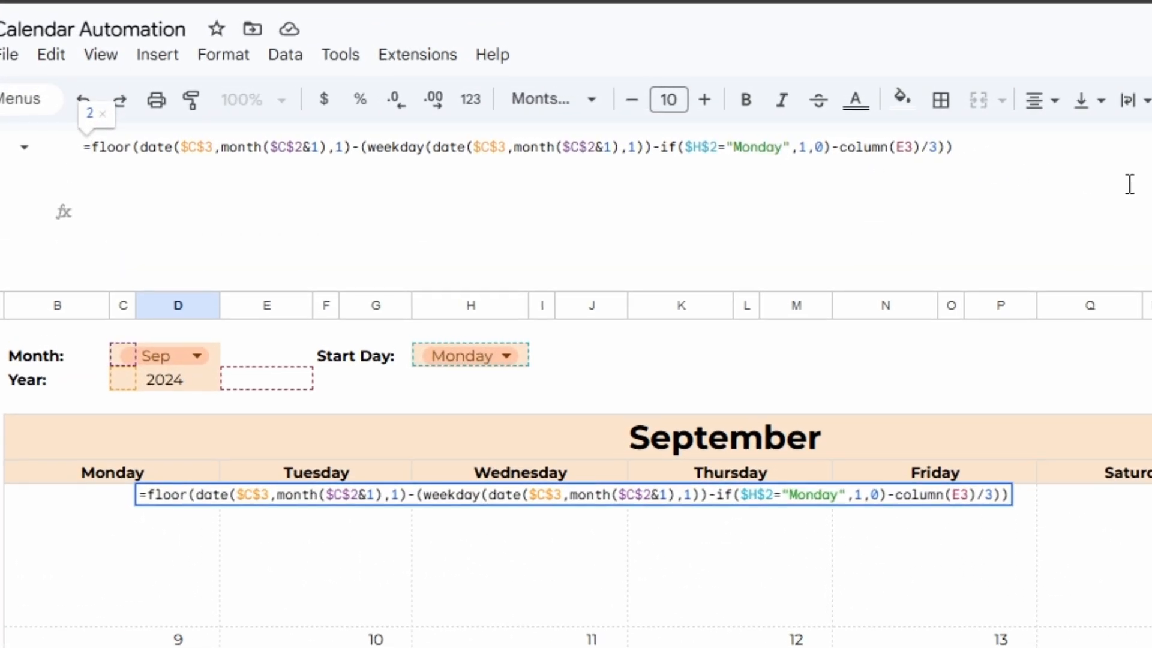
key(ctrl+a)
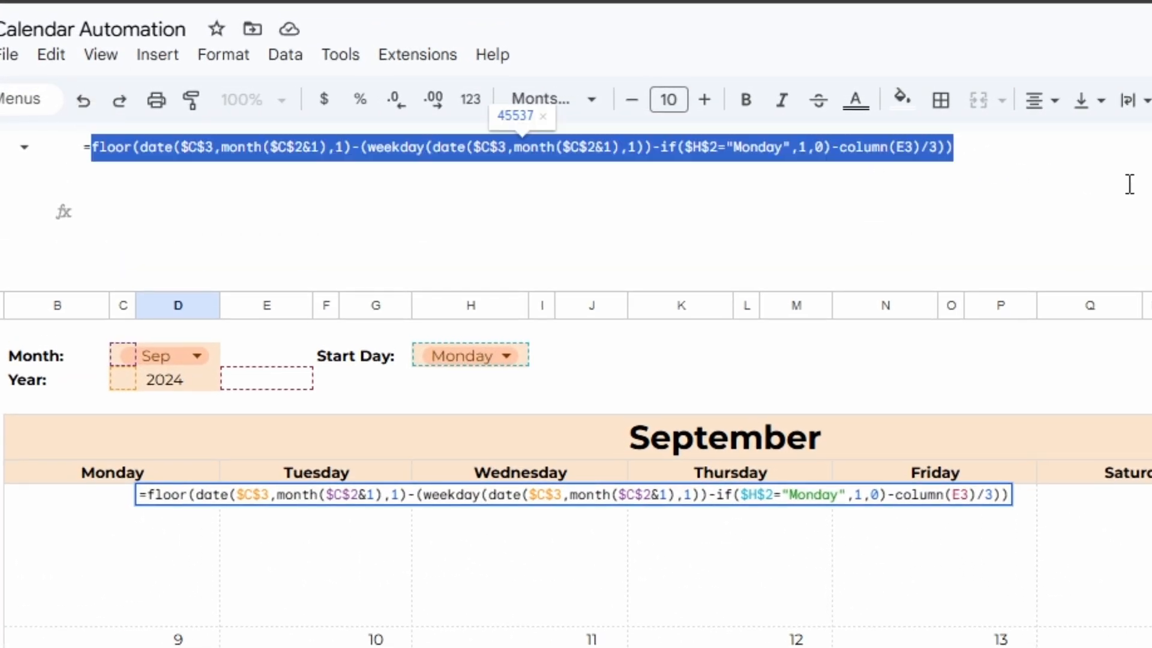
key(Home)
key(Right)
key(alt+Return)
key(alt+Return)
key(Up)
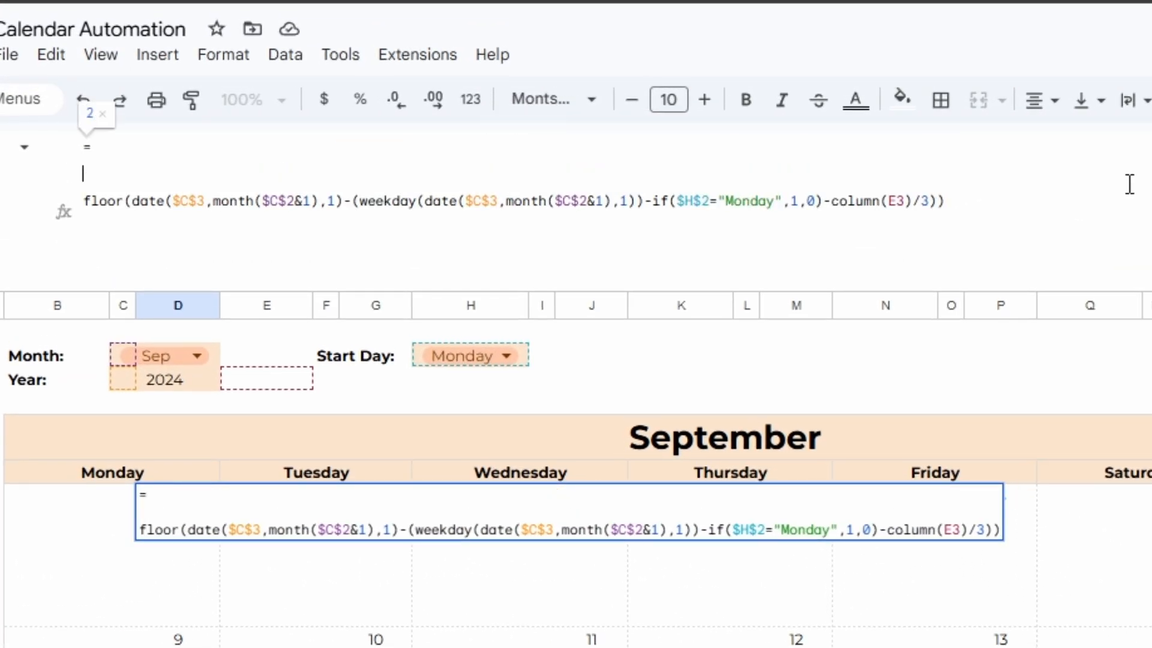
key(Down)
key(Up)
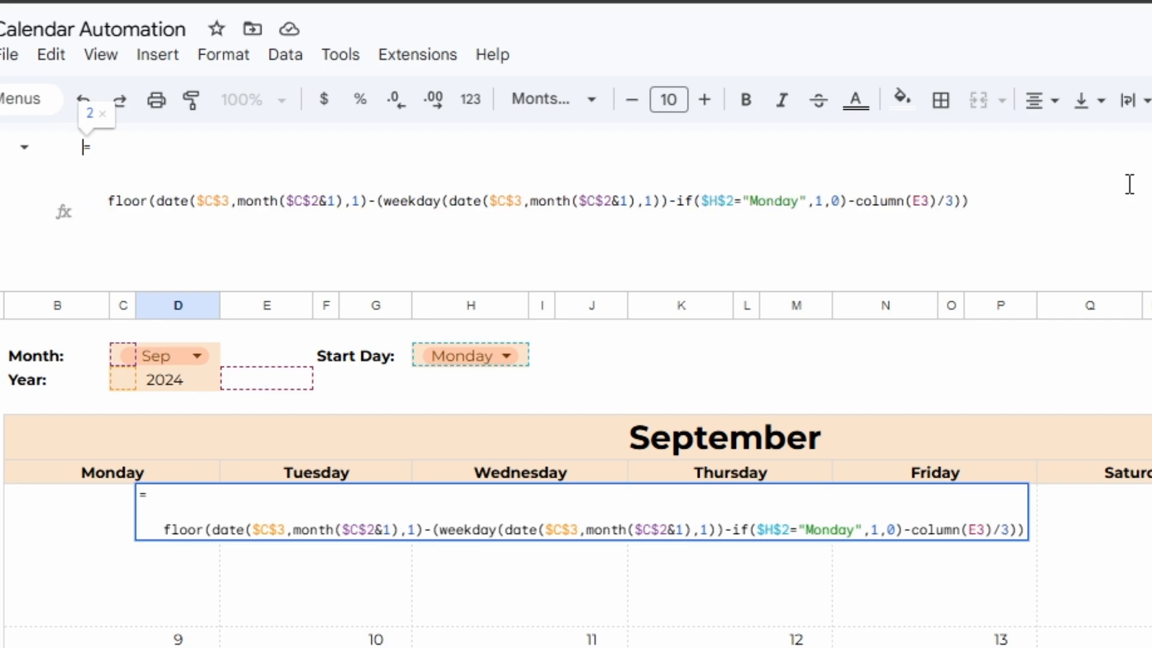
- Begin D7's formula with an IF whose AND test opens with a DAY function, above the existing floor expression
key(Down)
key(Down)
key(Up)
key(Up)
text(if()
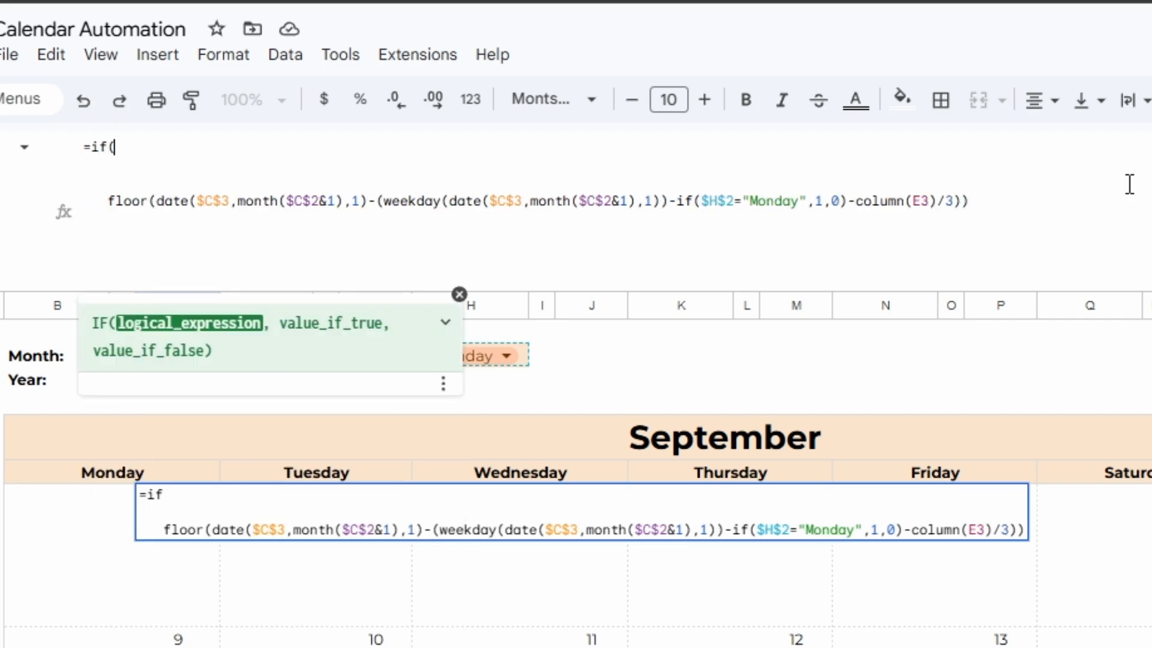
text(and()
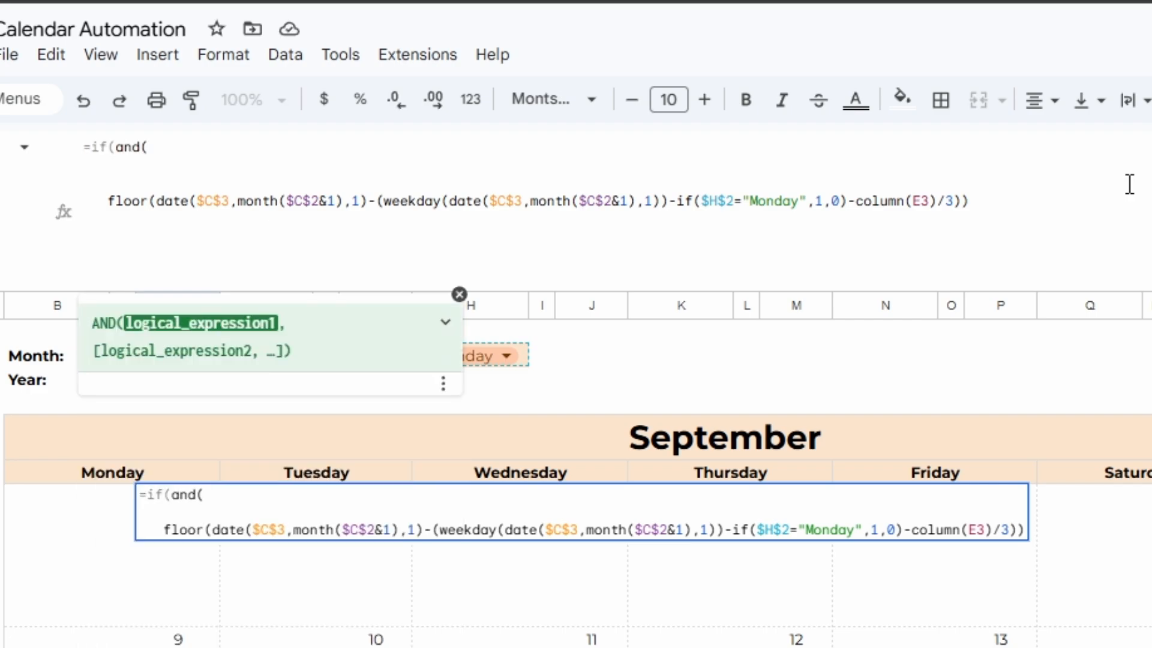
text(day()
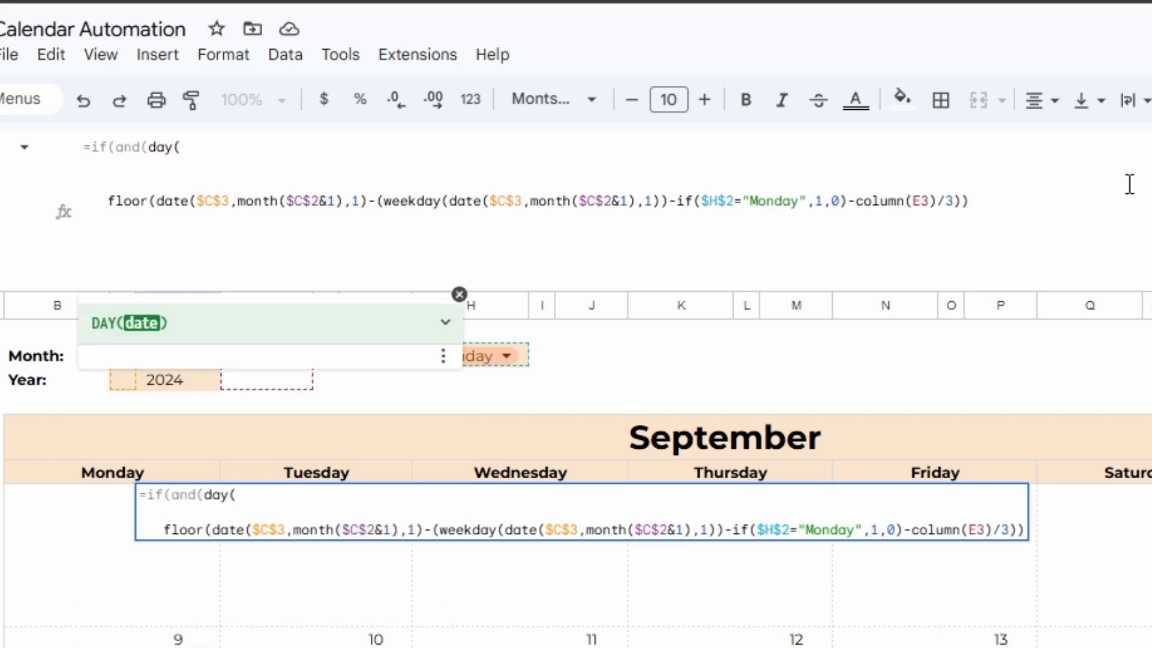
- Complete the first AND condition by putting a copy of the floor expression inside DAY, requiring >1, and adding a blank line after it
drag(984, 203, 100, 223)
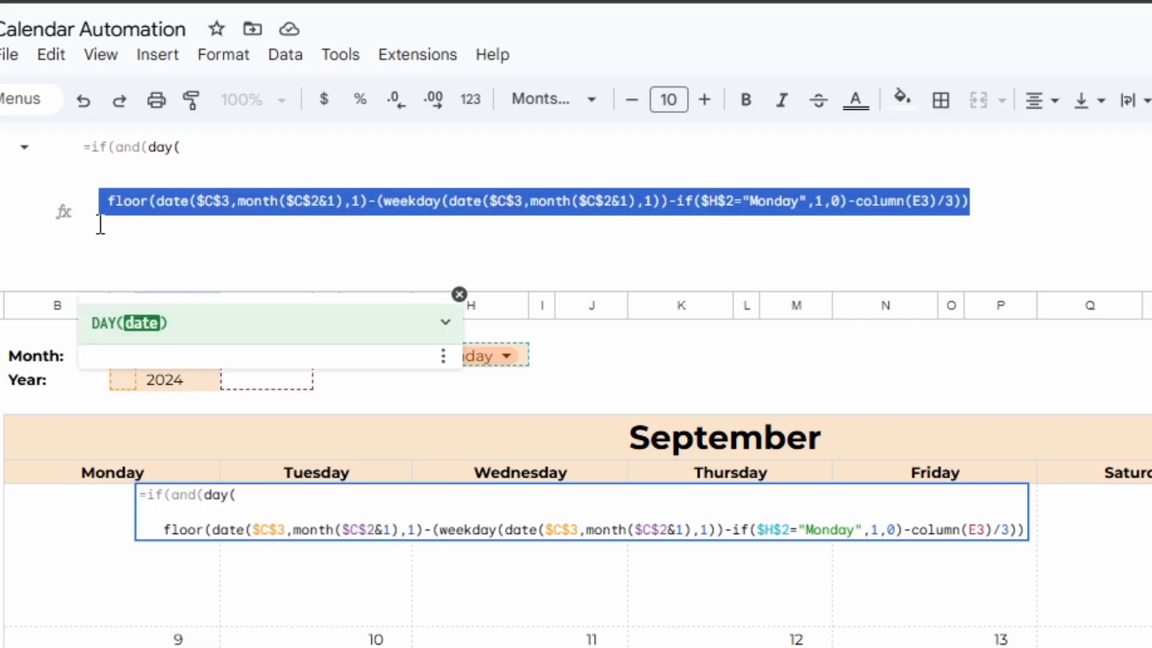
key(ctrl+c)
click(180, 147)
key(ctrl+v)
text())
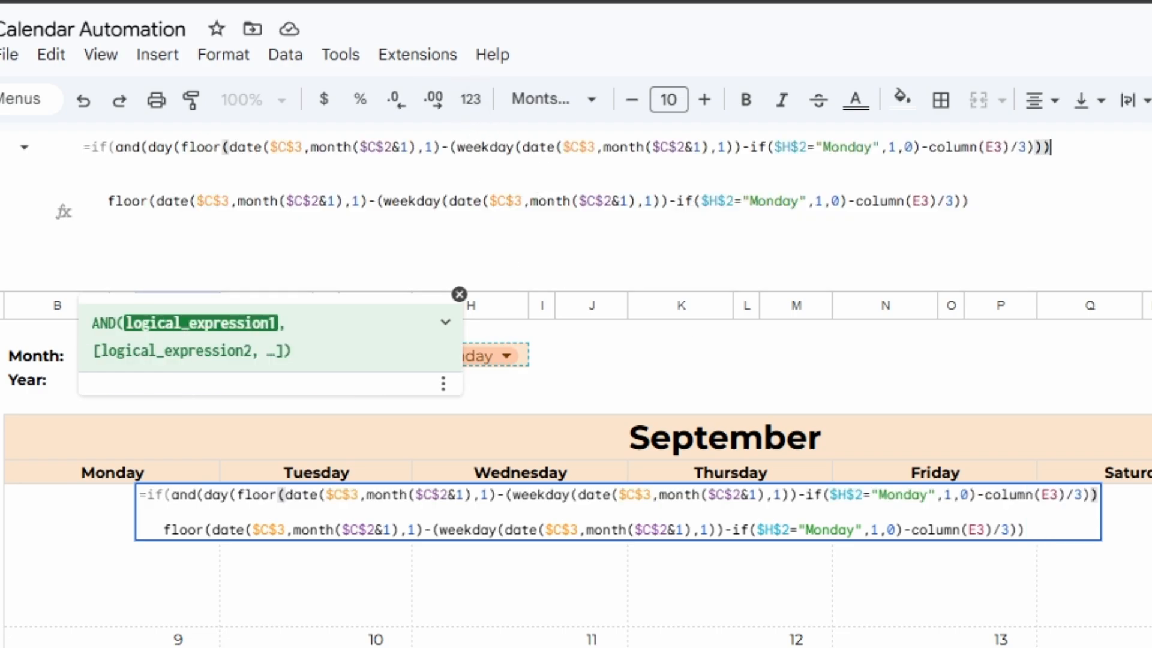
text()>1)
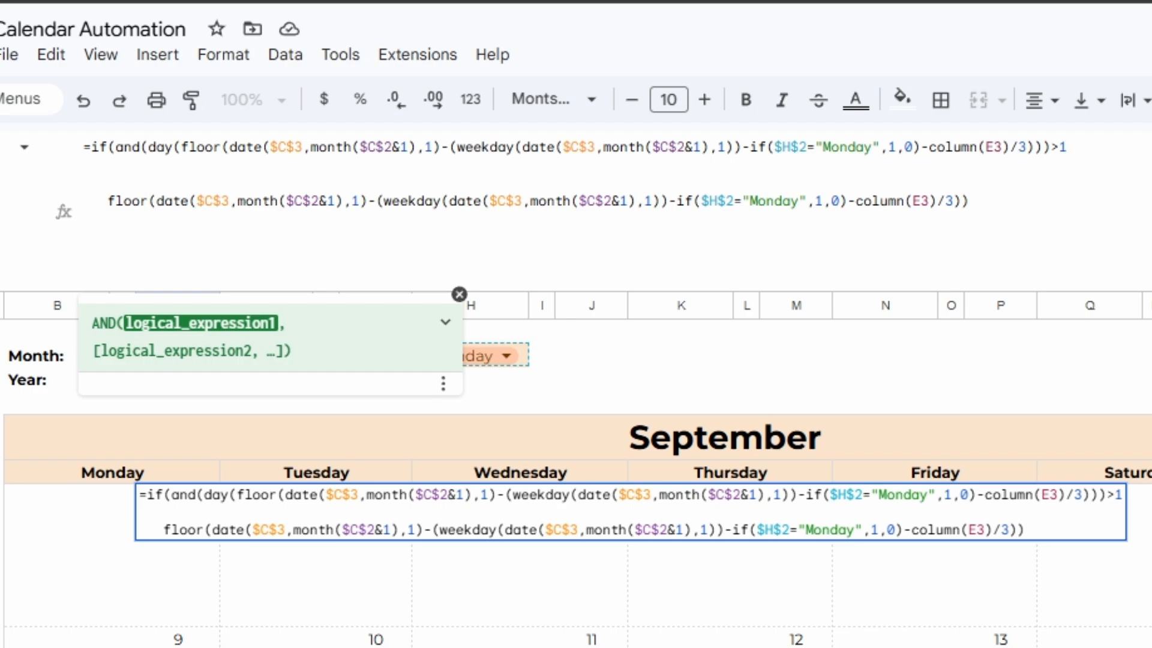
text(,)
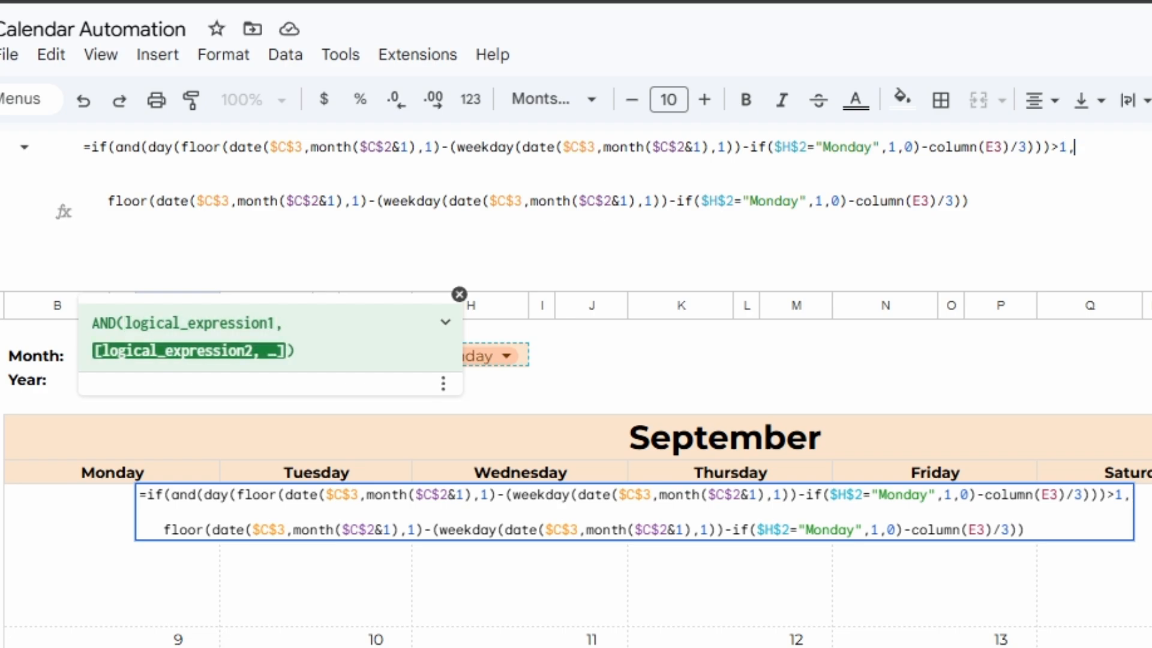
key(alt+Return)
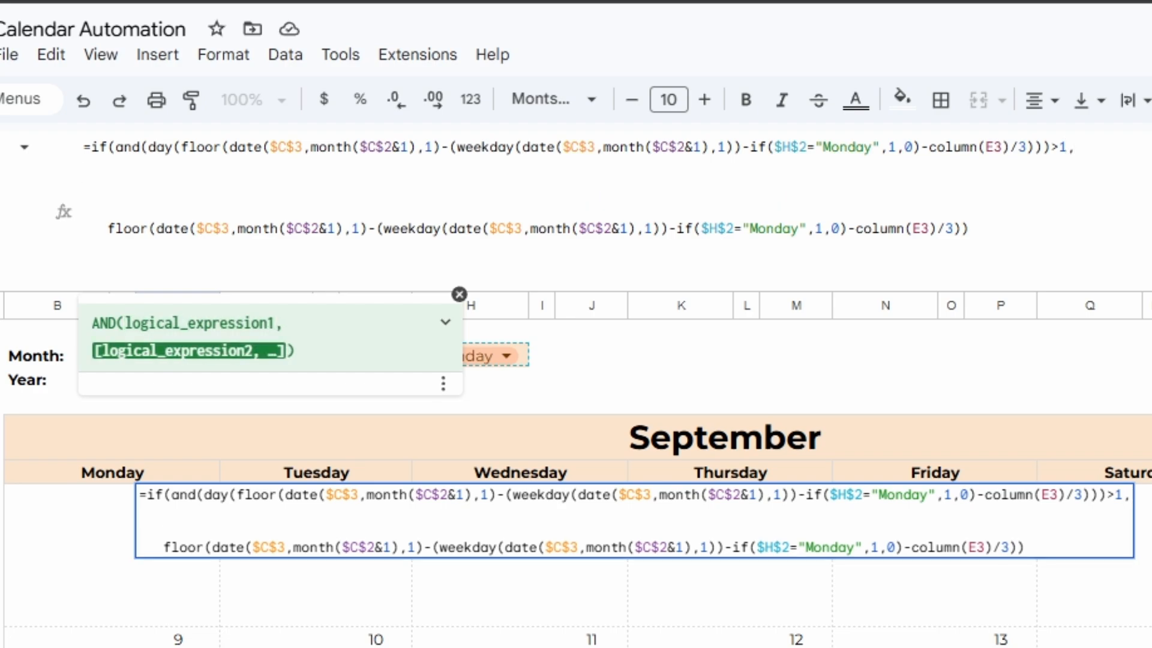
- Duplicate the DAY condition on the second line, change its comparison to <7, and close the AND test
drag(149, 147, 1054, 125)
click(171, 176)
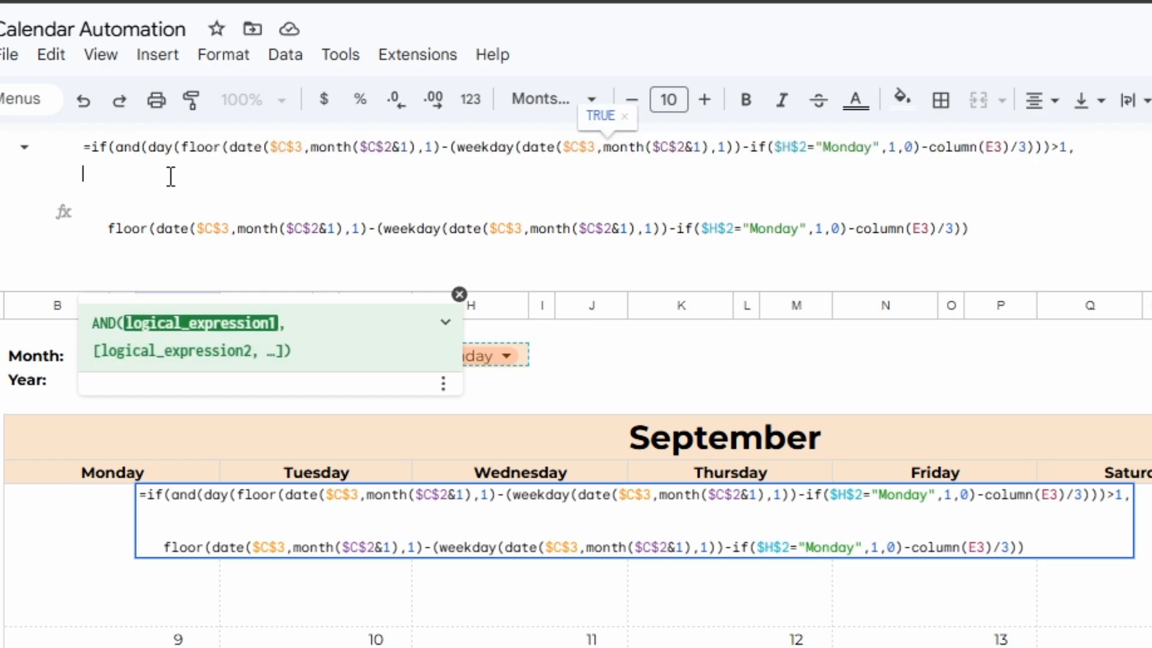
click(168, 149)
click(173, 174)
key(ctrl+v)
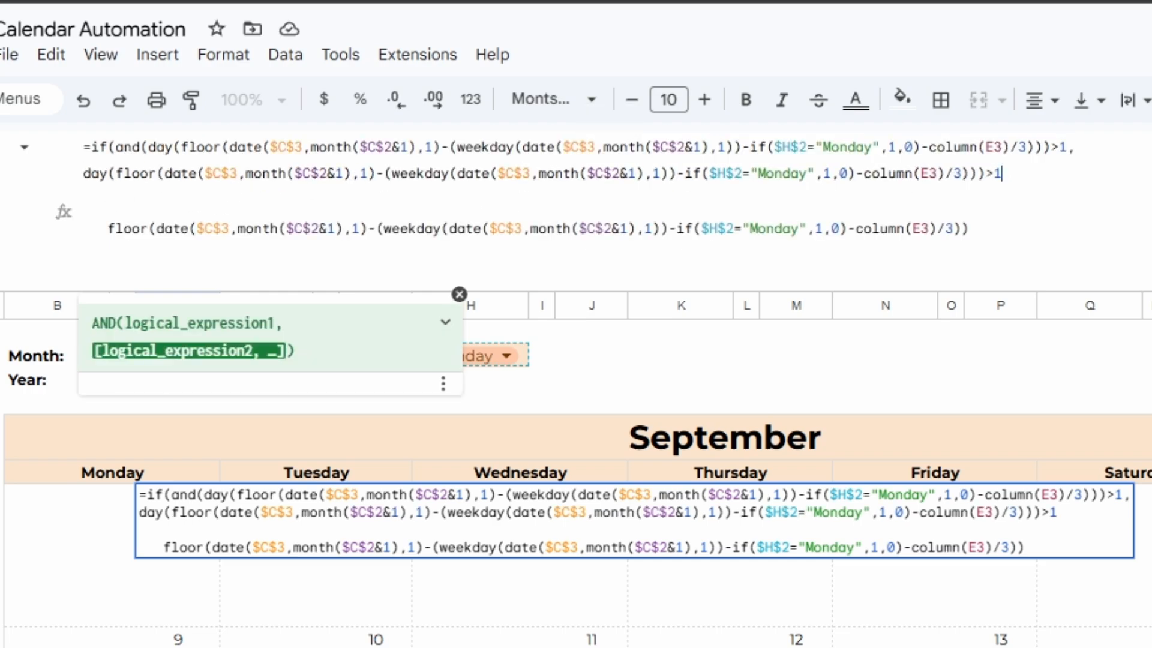
text(>1)
drag(997, 172, 988, 169)
key(BackSpace)
text(<1)
text())
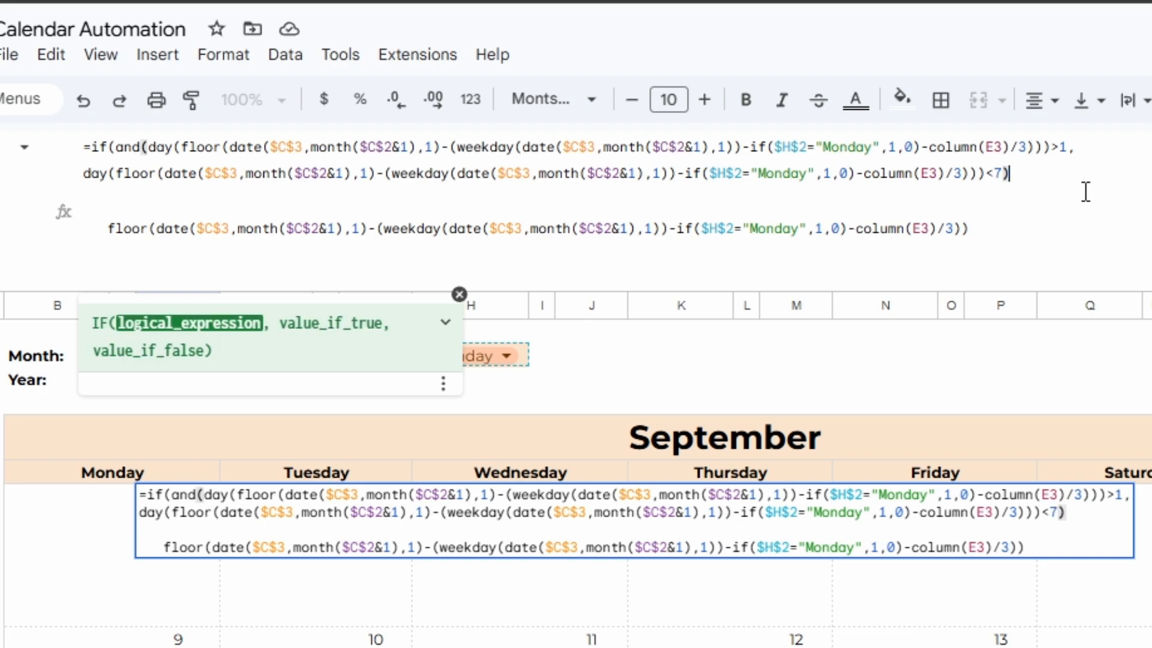
text(,)
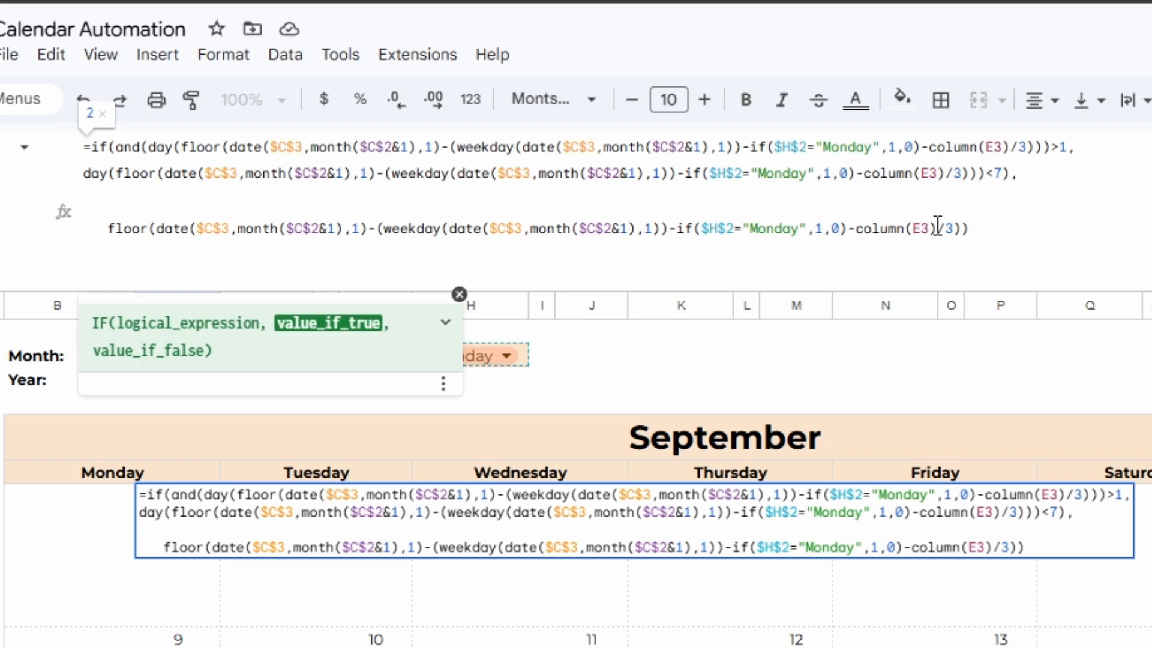
- Insert a copy of the floor expression as the IF's true value, with +7 added after column(E3)/3
drag(976, 228, 108, 252)
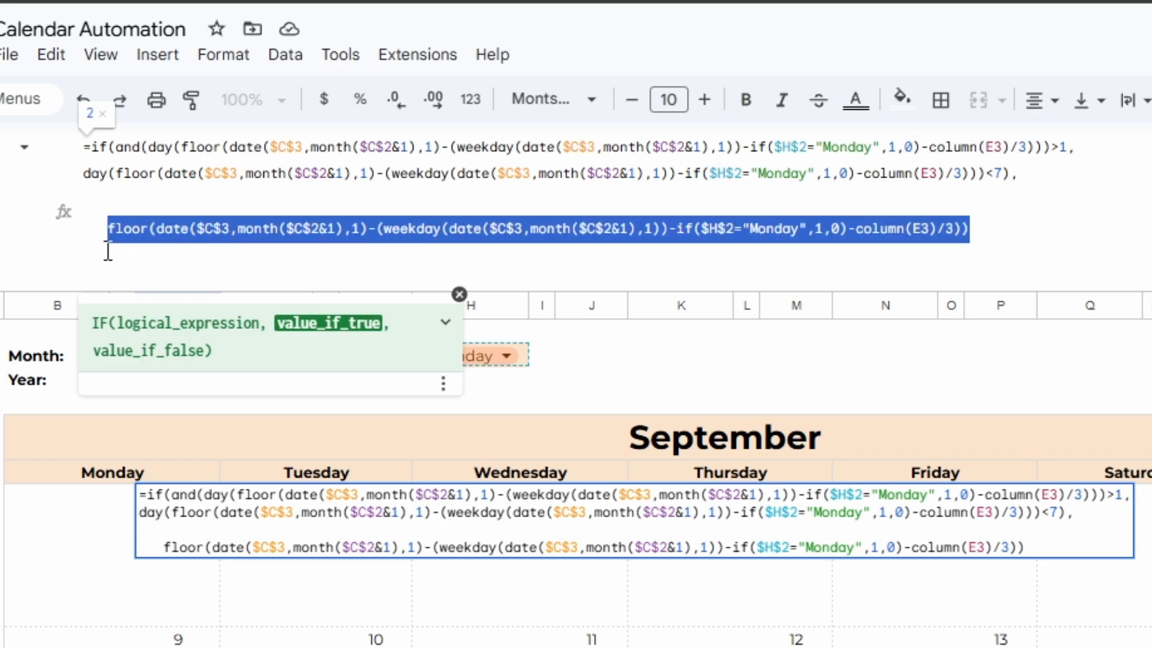
click(117, 200)
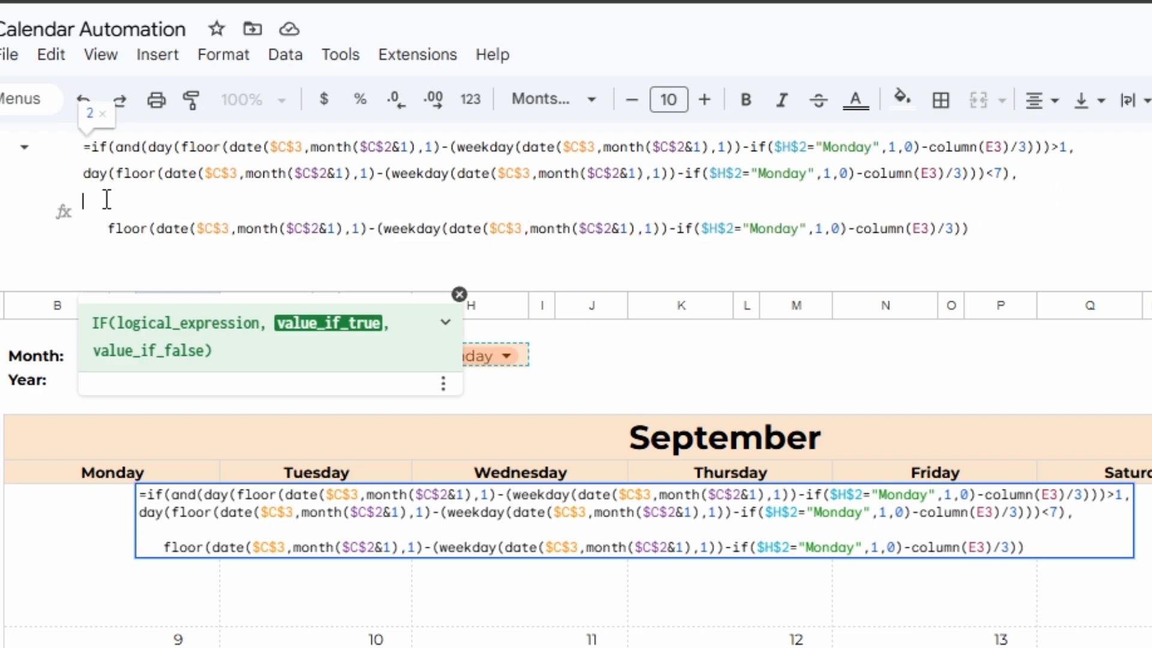
key(ctrl+v)
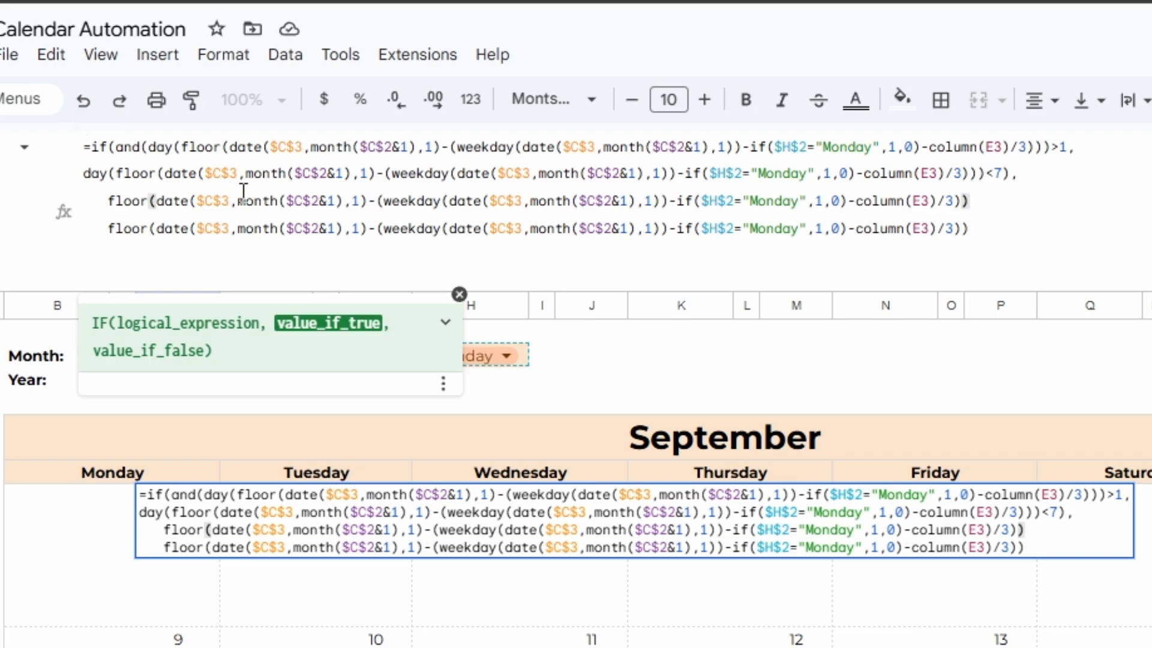
click(959, 199)
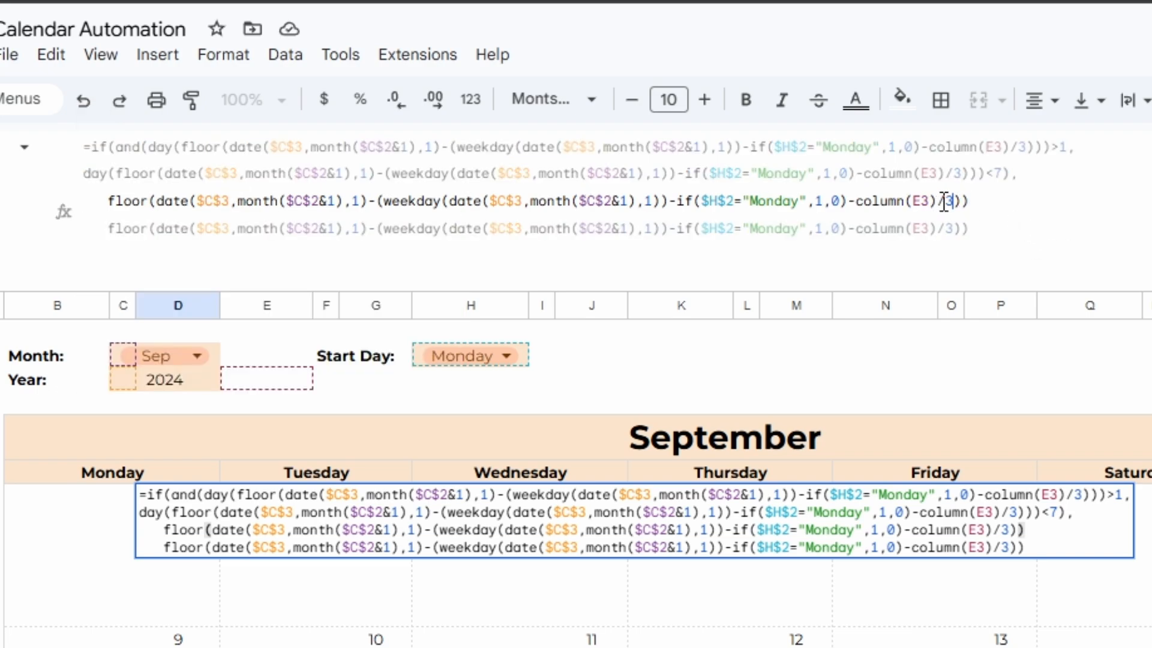
text(+7)))
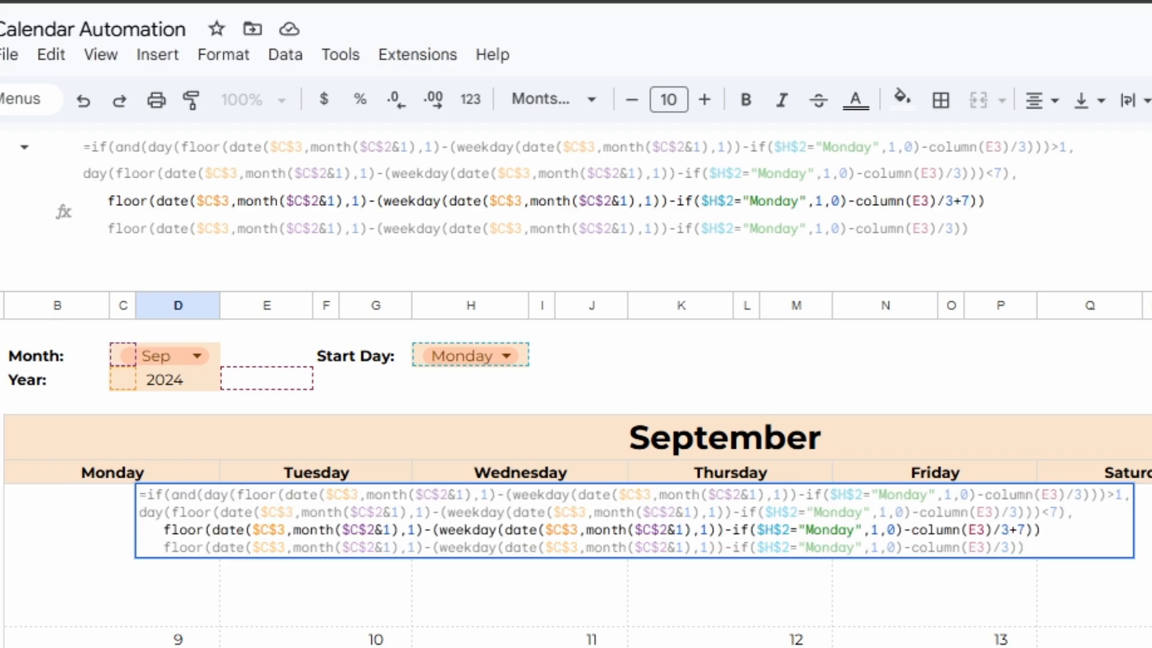
text(,)
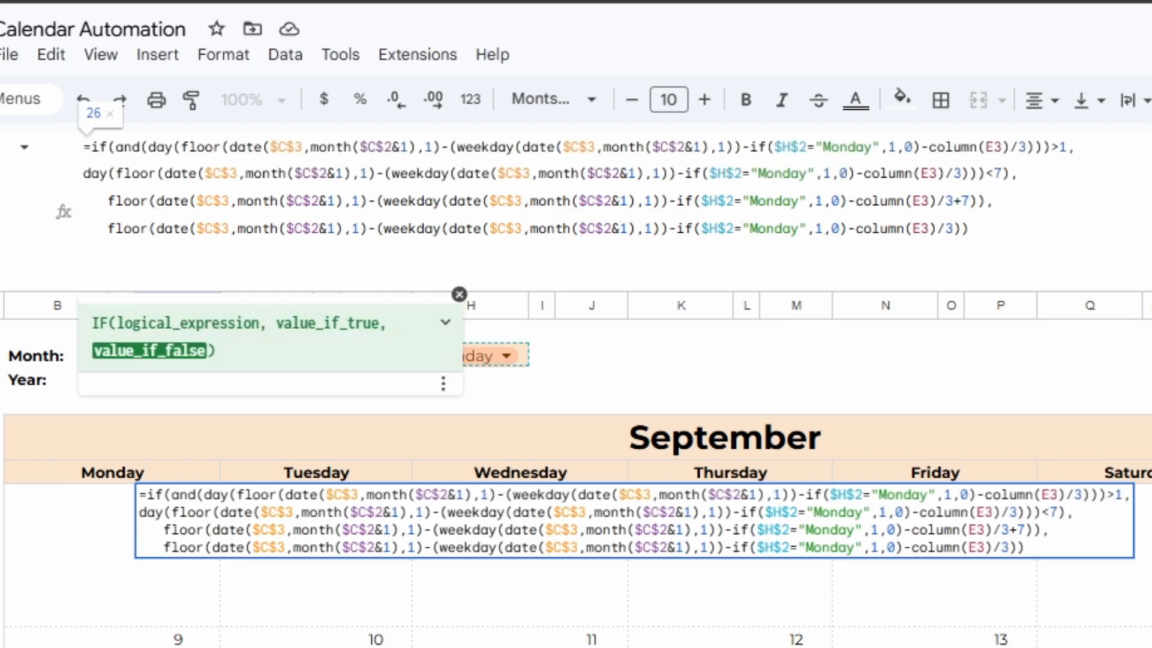
- Close the IF in D7, change the second condition's limit to <10, and enter the formula
key(ctrl+End)
text())
click(1000, 173)
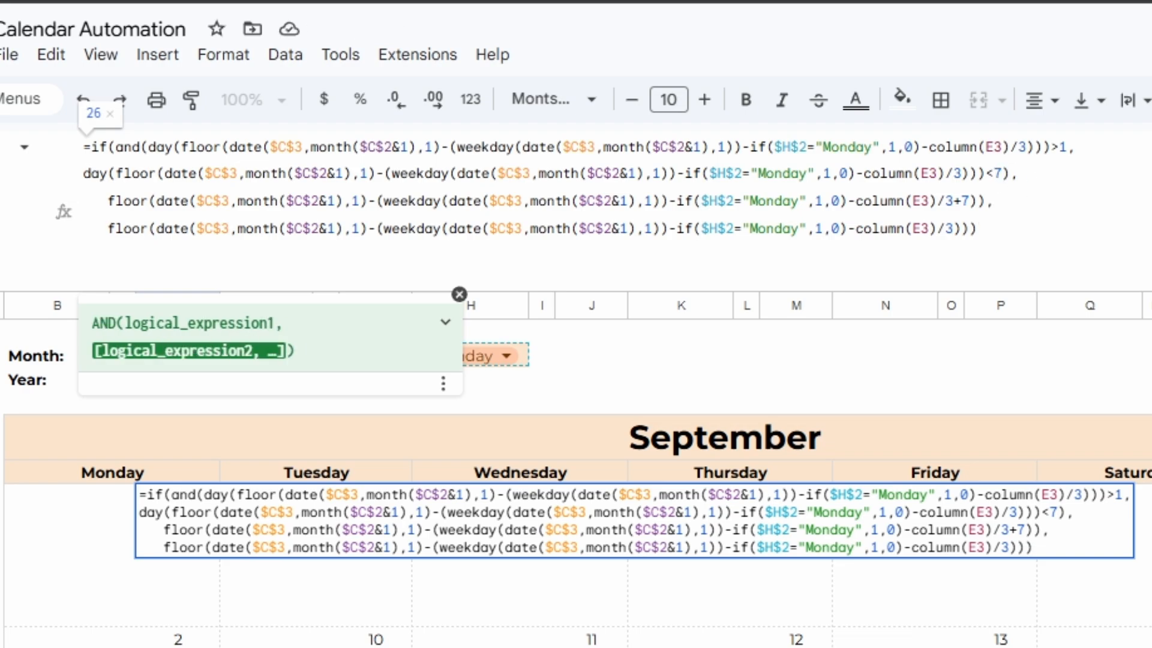
key(BackSpace)
text(10)
key(Return)
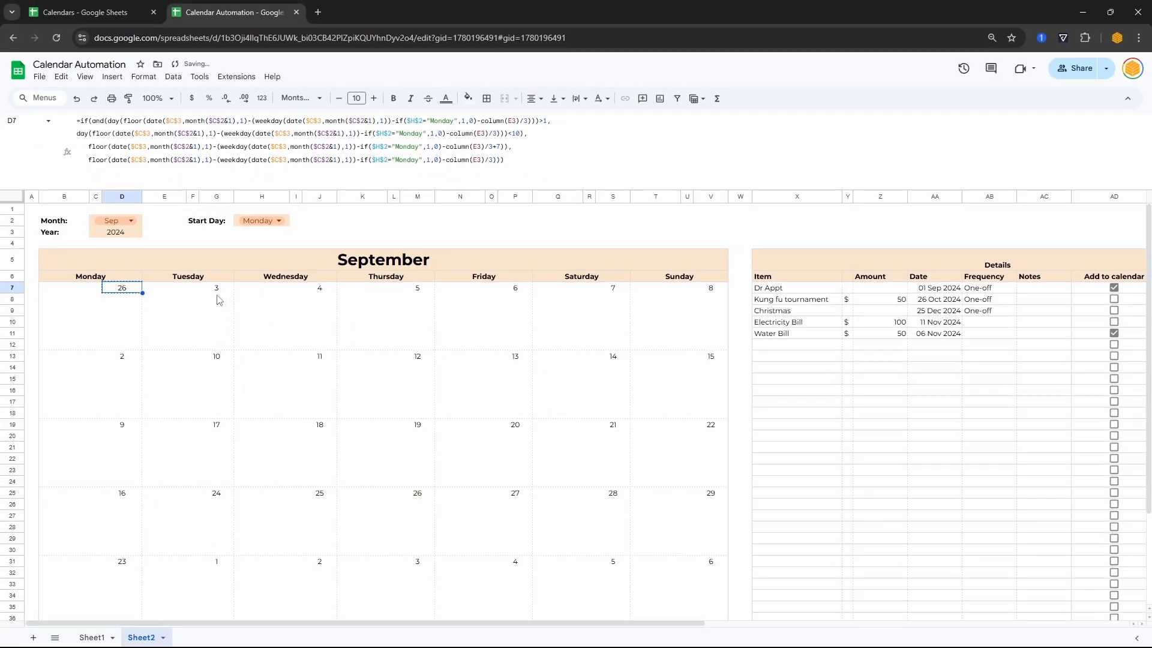
- Copy D7's formula to the other first-week date cells G7, J7, M7, P7, S7 and V7
key(ctrl+c)
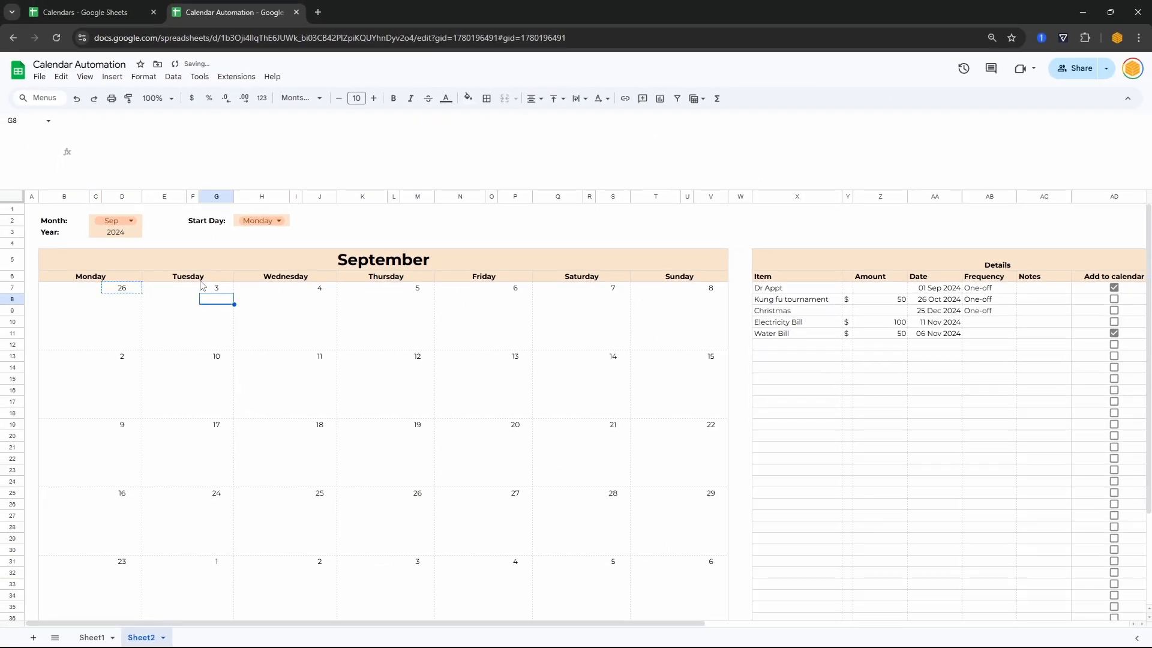
click(217, 289)
key(ctrl+v)
click(318, 289)
key(ctrl+v)
click(425, 290)
key(ctrl+v)
click(514, 290)
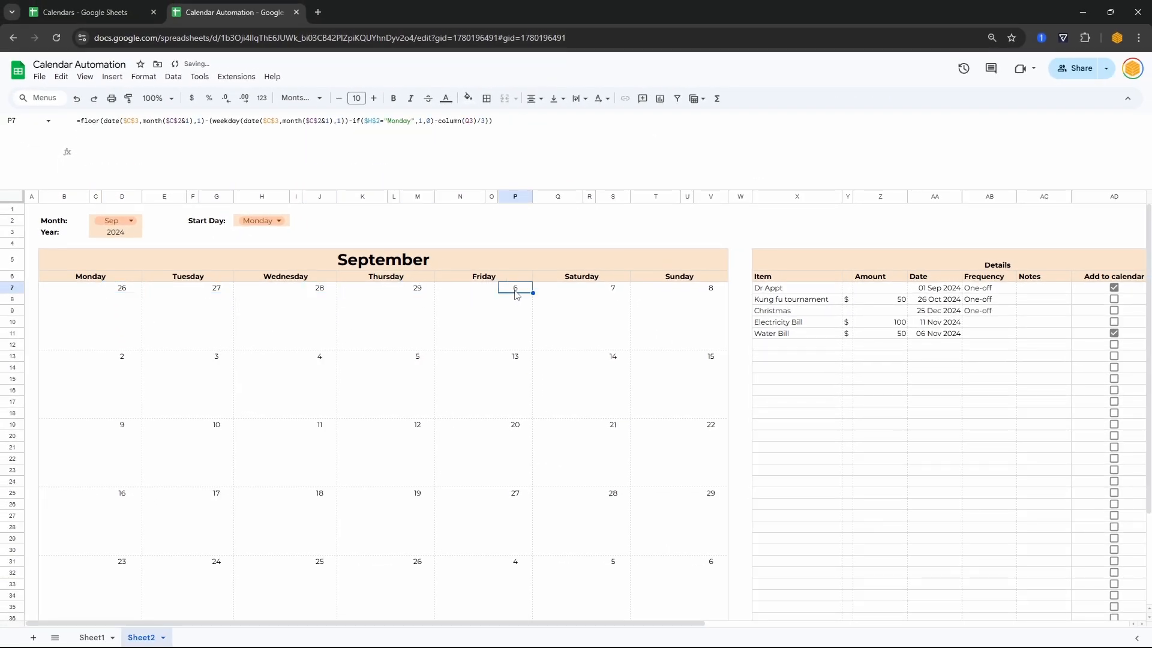
key(ctrl+v)
click(612, 290)
key(ctrl+v)
click(711, 291)
key(ctrl+v)
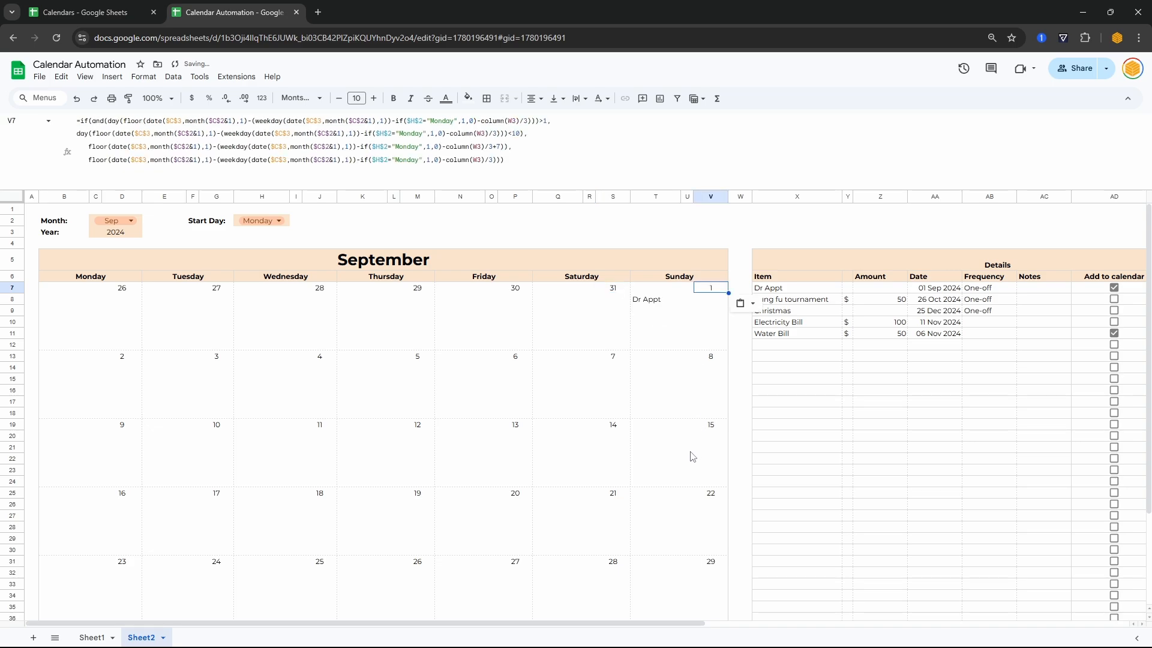
- Set the calendar's Month to Nov and its Start Day to Sunday
click(650, 305)
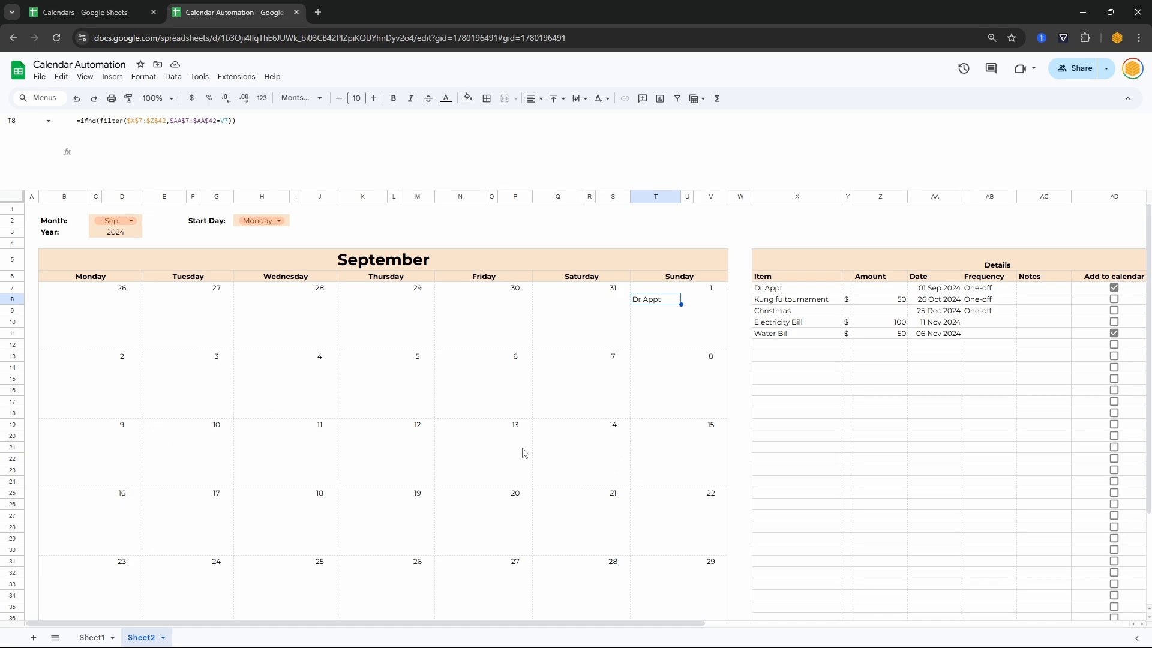
click(116, 221)
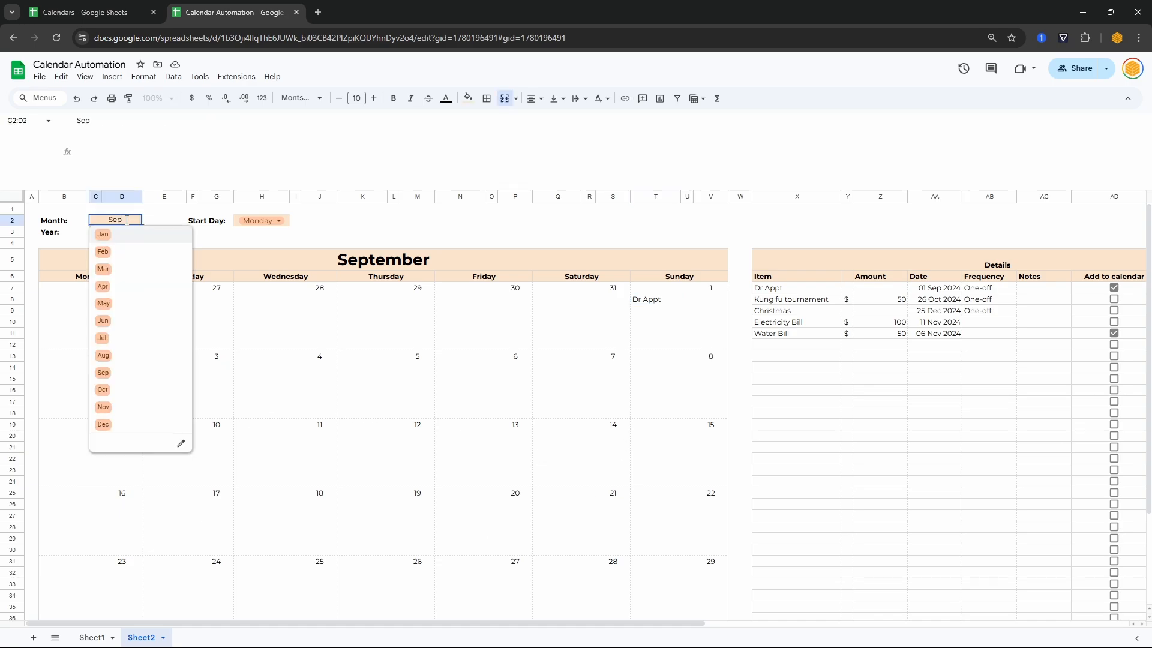
click(109, 409)
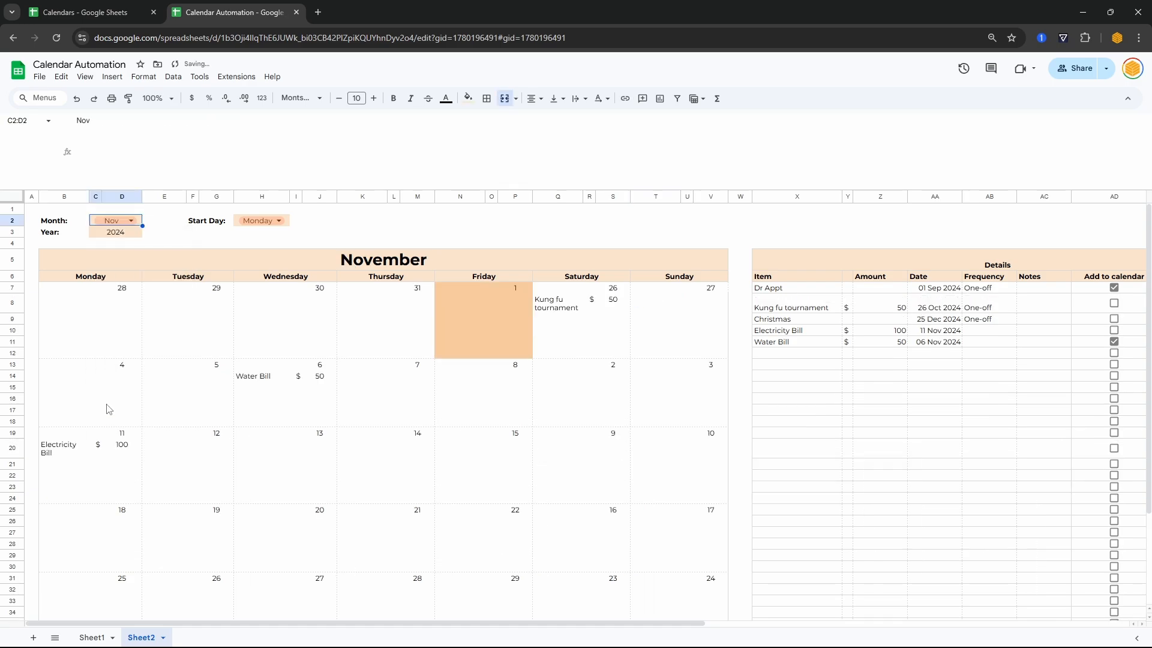
click(477, 304)
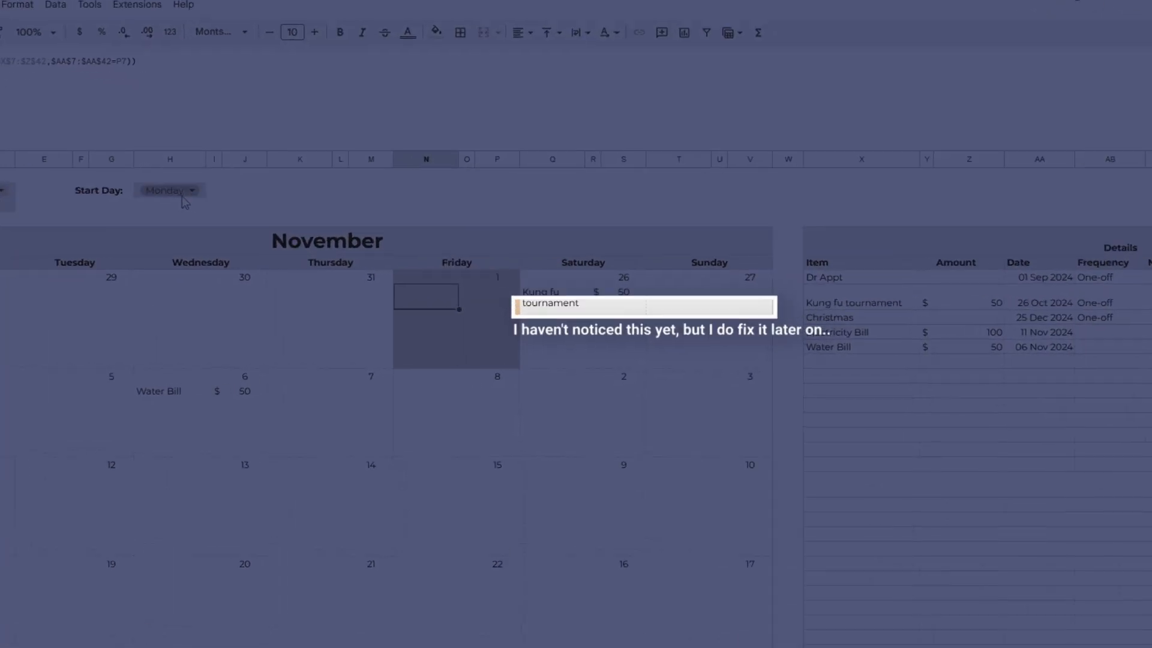
click(113, 170)
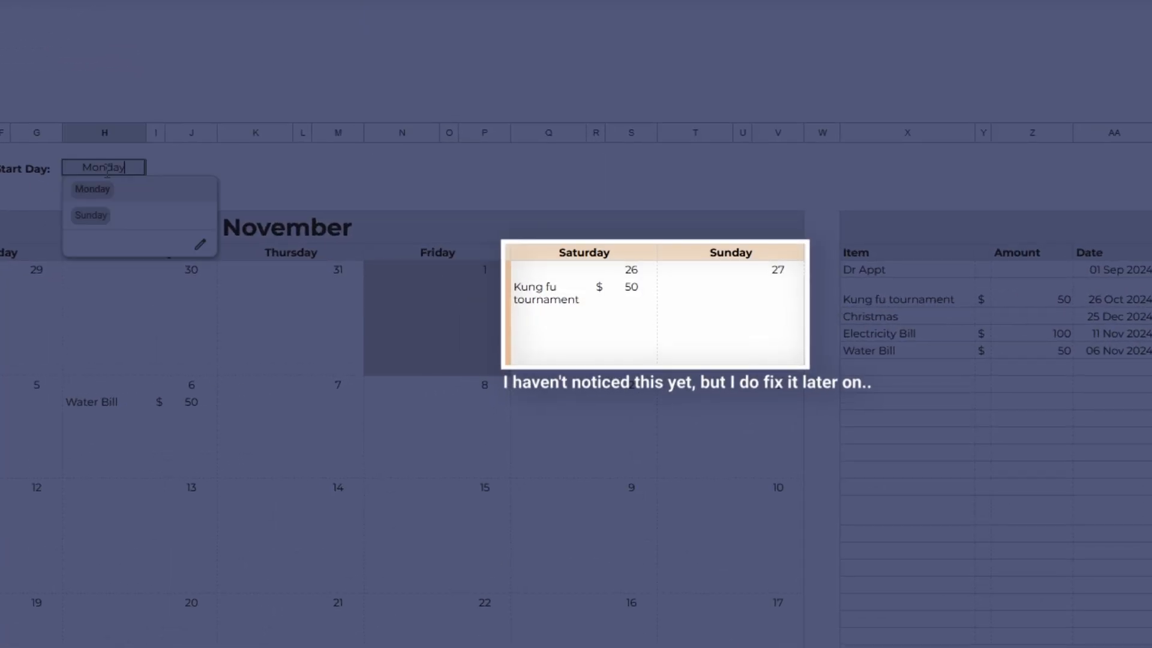
click(96, 218)
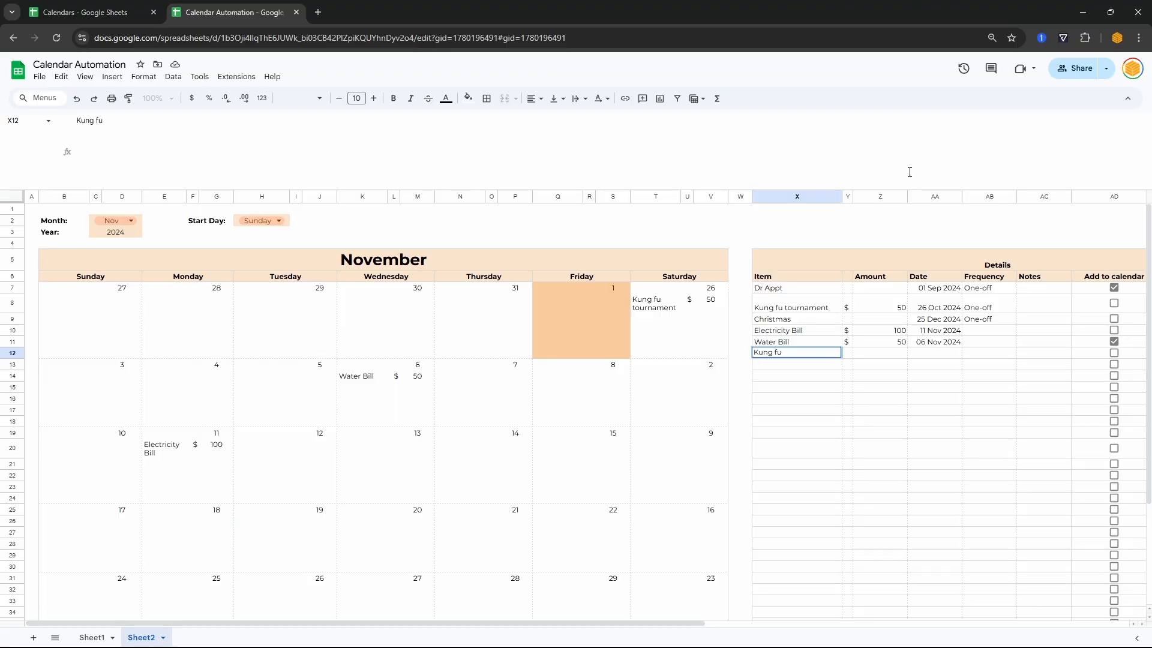
- Add two Kung fu items in rows 12 and 13 of the Details table, dated 29 Oct 2024 and 31 Oct 2024
key(Tab)
key(Tab)
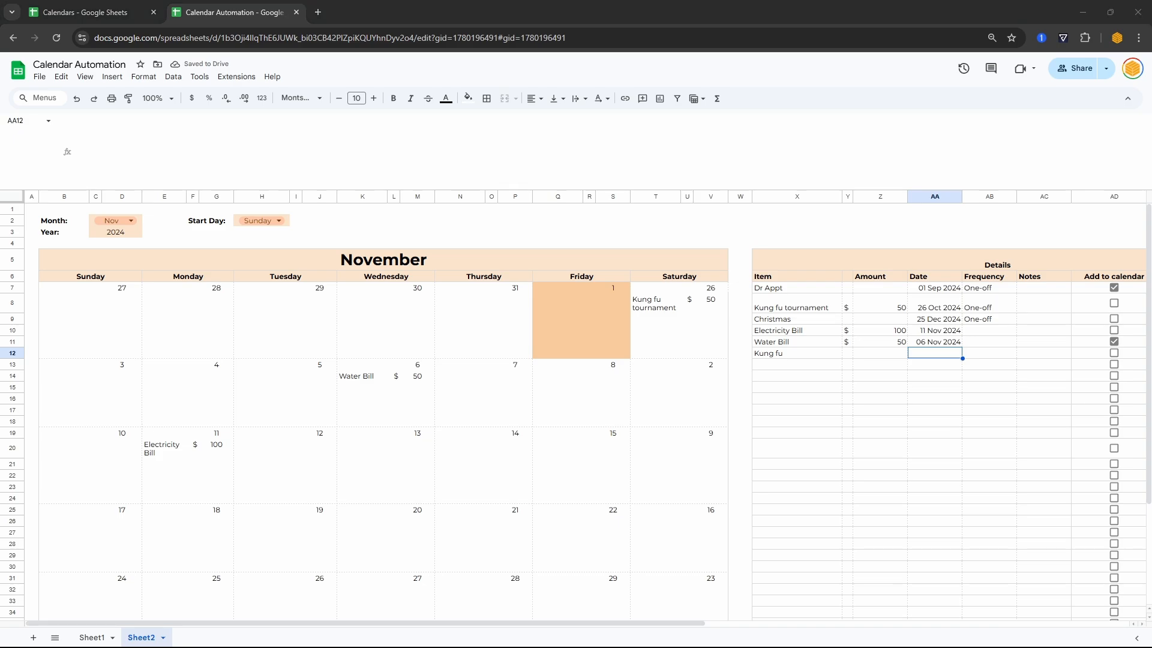
click(790, 5)
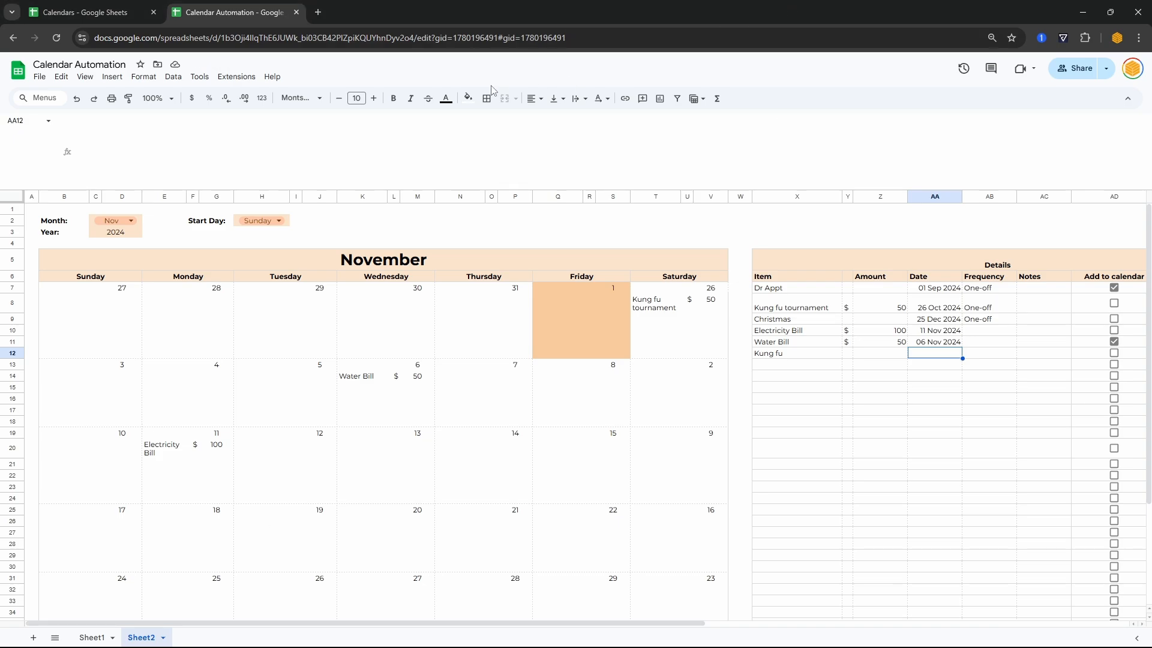
text(29)
text(/10/2024)
key(Return)
key(Tab)
key(Tab)
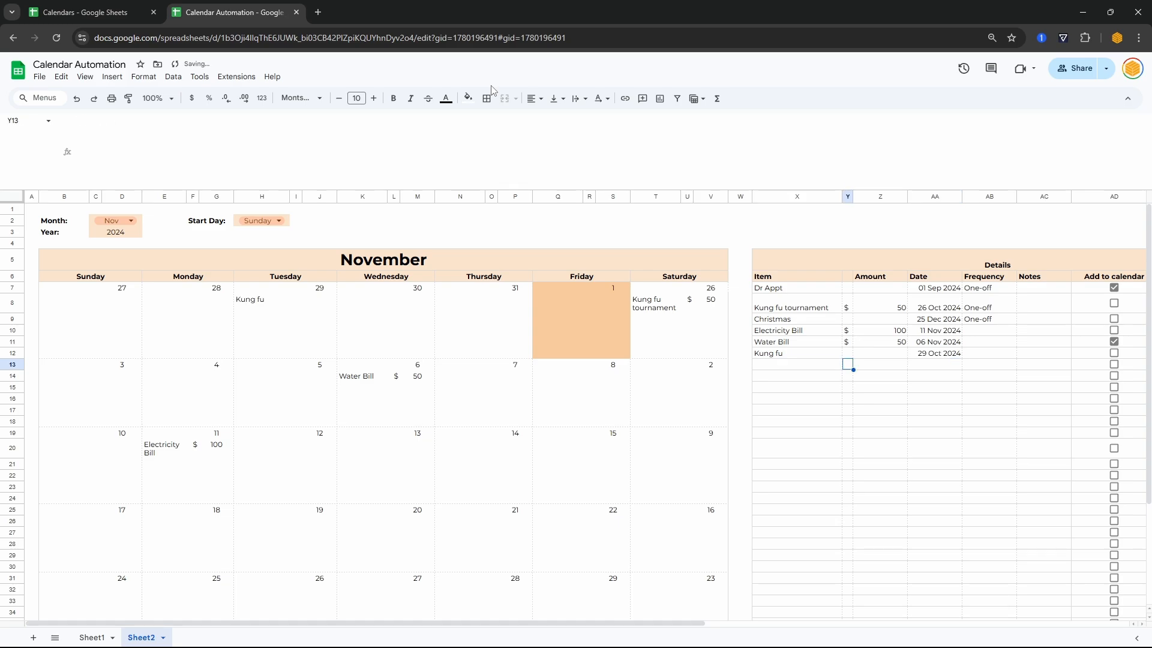
text(31/1)
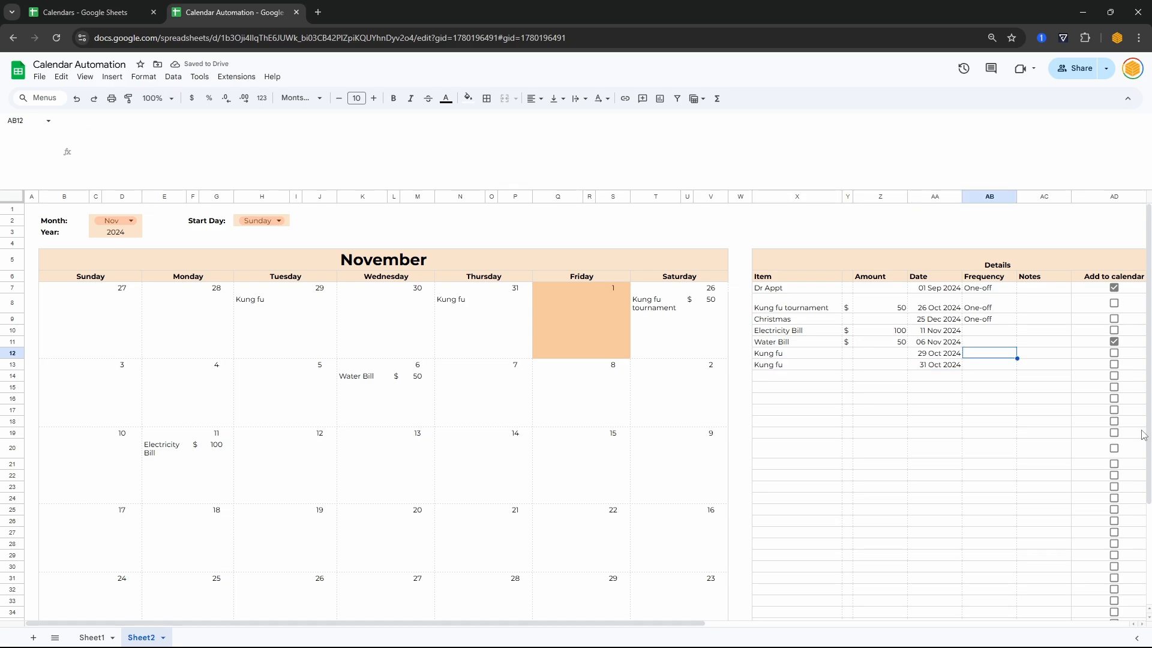
- Set the Frequency of both Kung fu items to Weekly
text(Weekly)
key(Return)
text(Weekly)
key(Return)
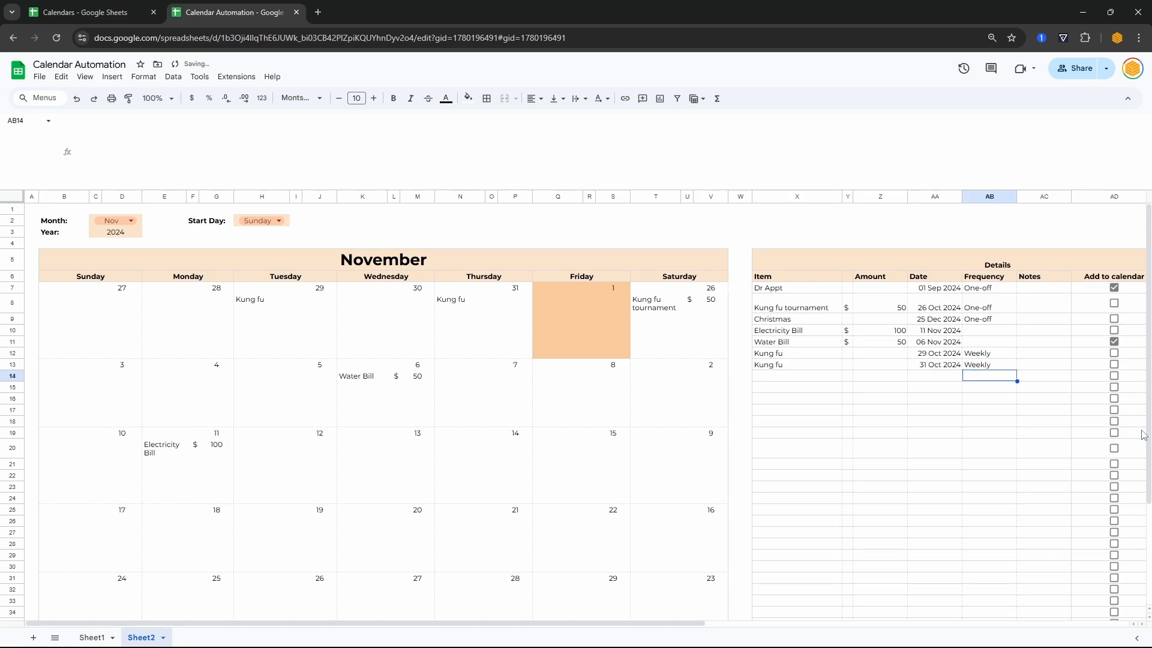
- Set the Frequency of the Electricity Bill and Water Bill items to Monthly in the Details table
key(Up)
key(Up)
key(Up)
key(Up)
text(Monthly)
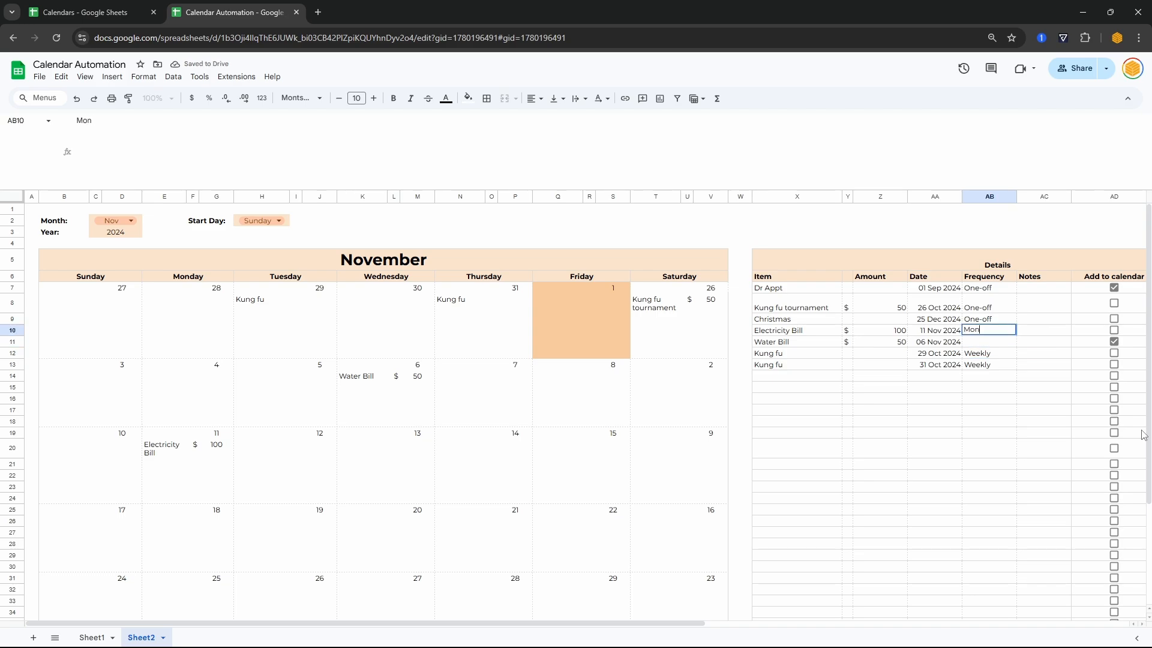
key(Return)
key(ctrl+d)
- Enter the headers Description, Frequency, Amount and First Payment in AG6:AJ6, to the right of the Details table
scroll(839, 368, right, 10)
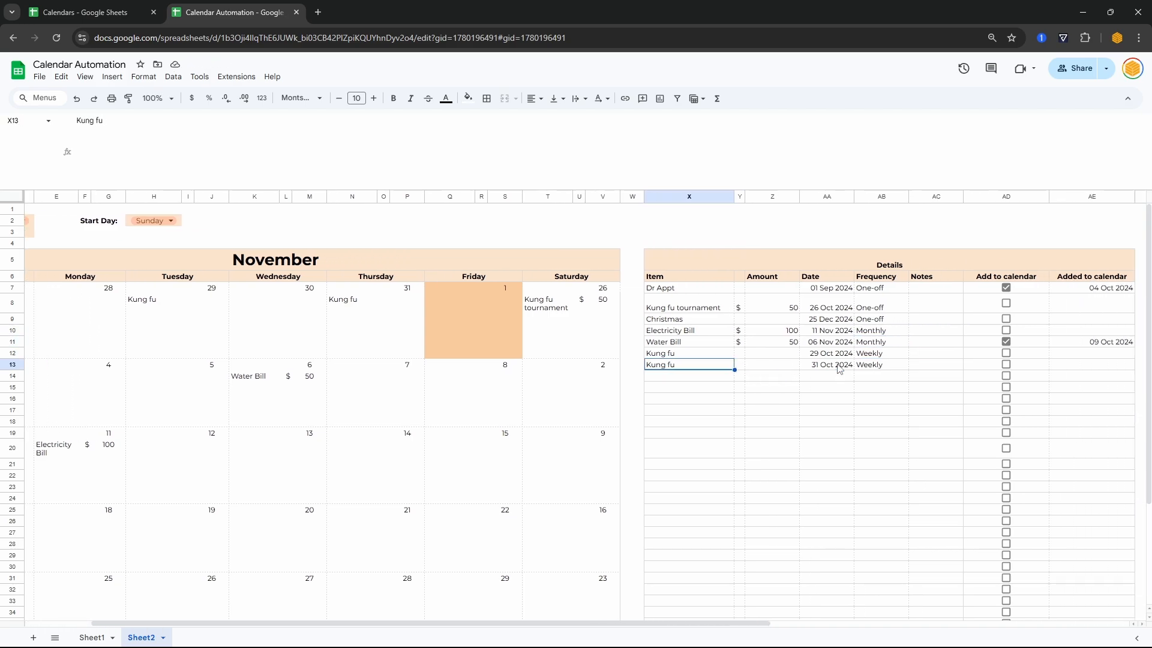
drag(733, 259, 780, 465)
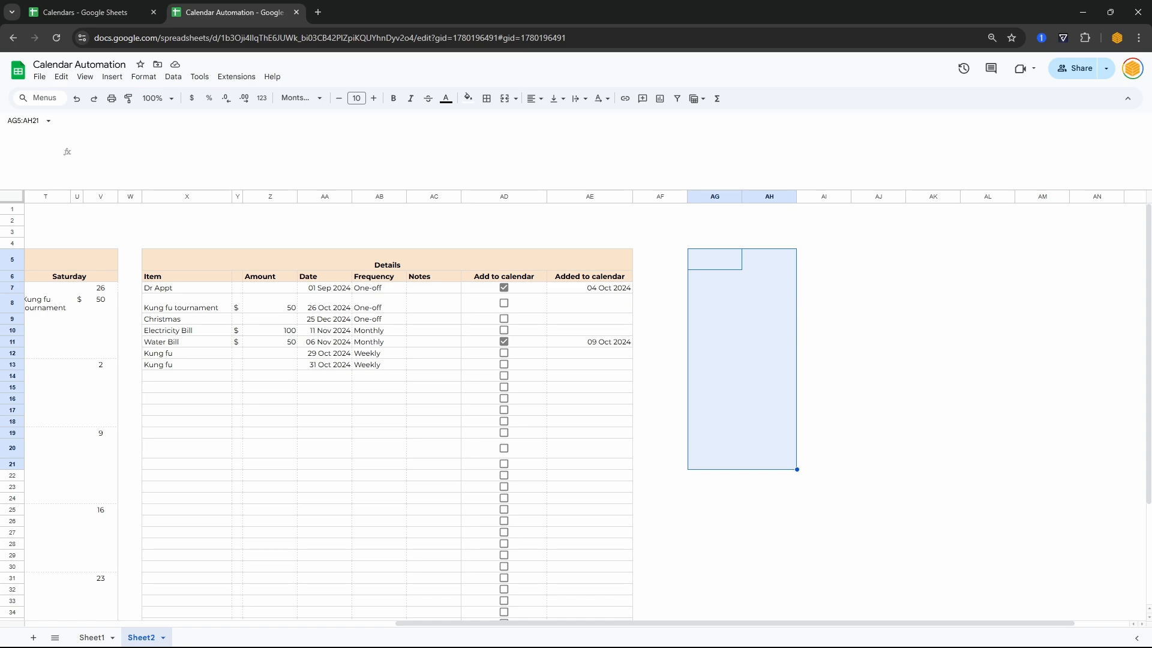
key(Down)
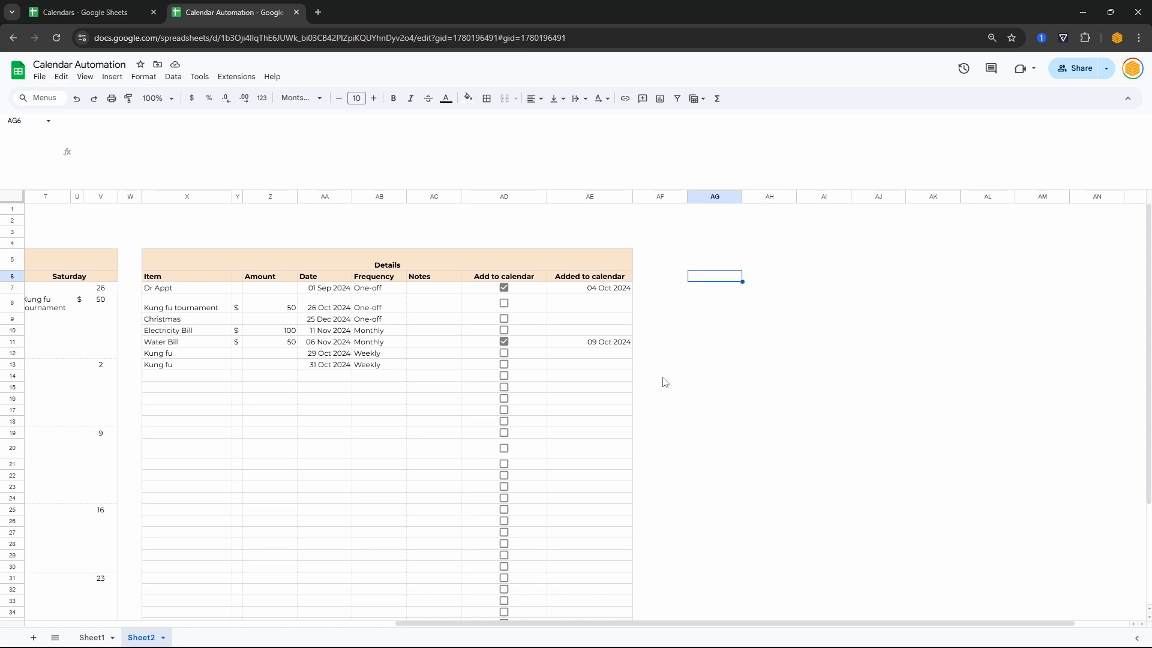
text(Description)
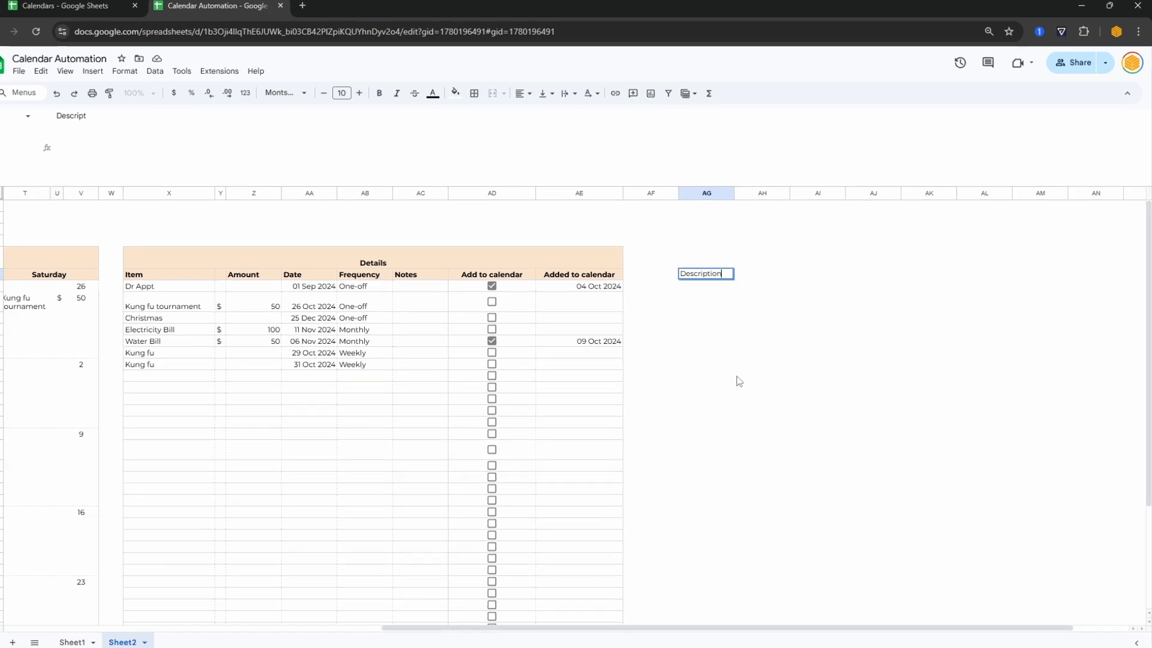
key(Tab)
text(Frequency)
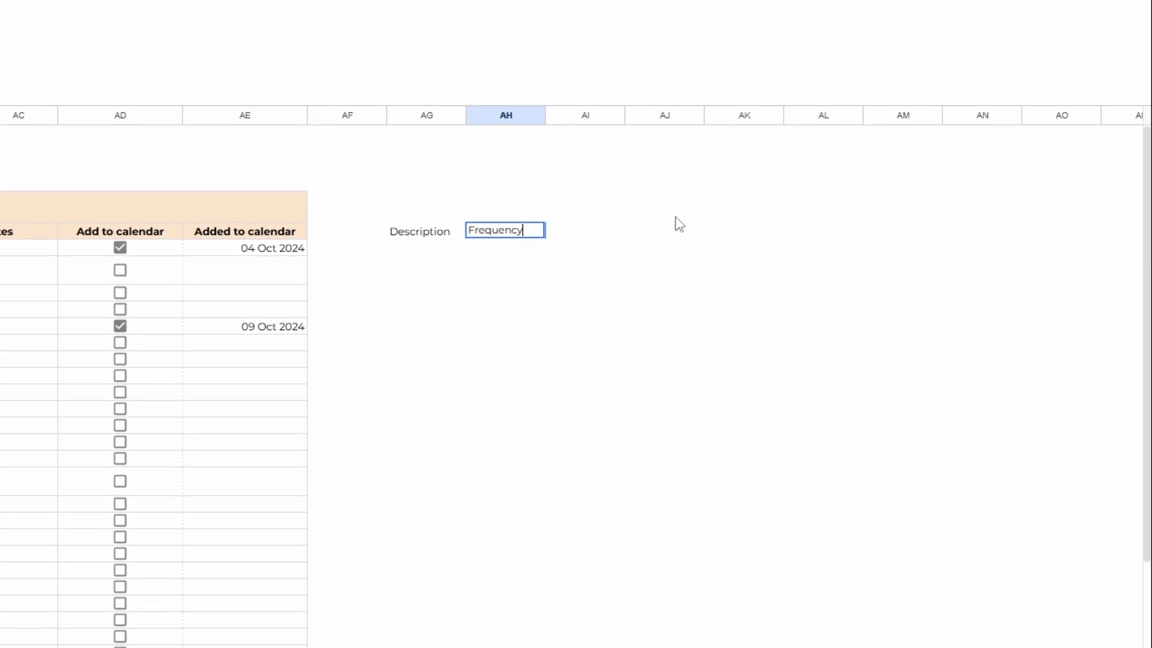
key(Tab)
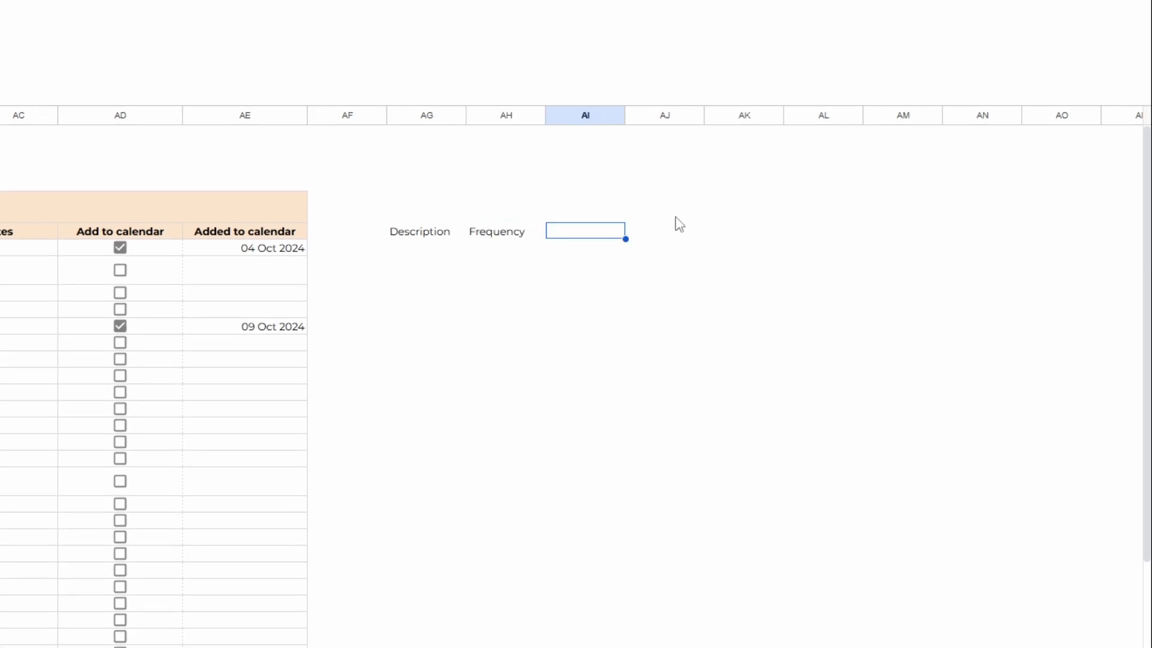
text(Amount)
key(Tab)
text(Fi)
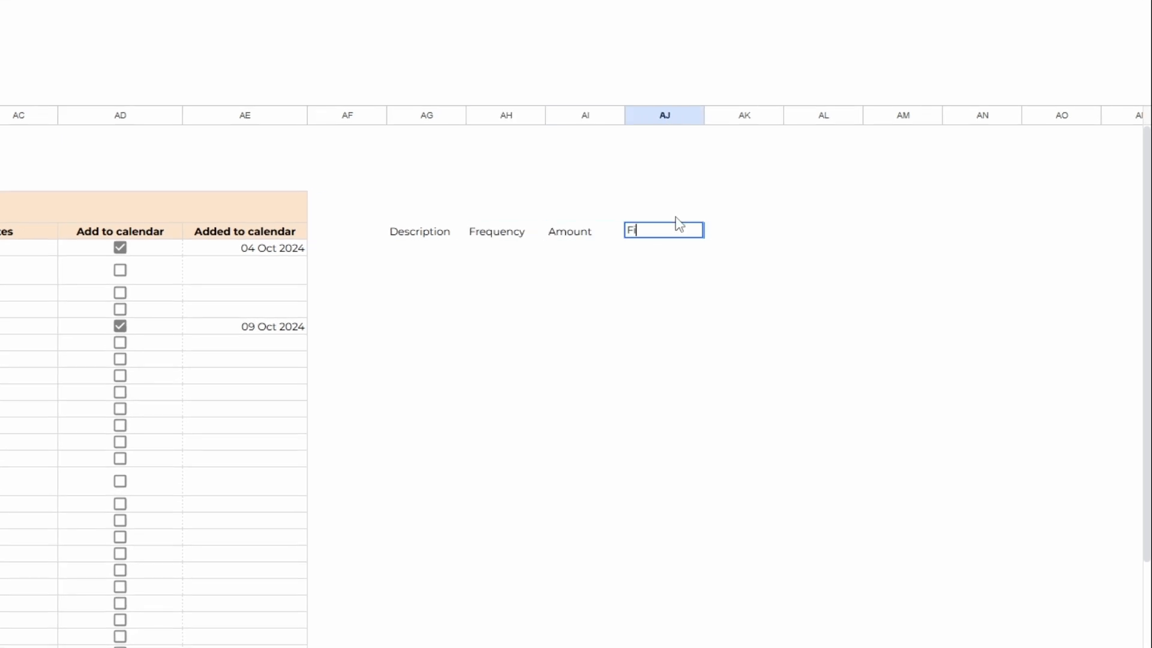
text(rst Payment)
key(Tab)
key(Return)
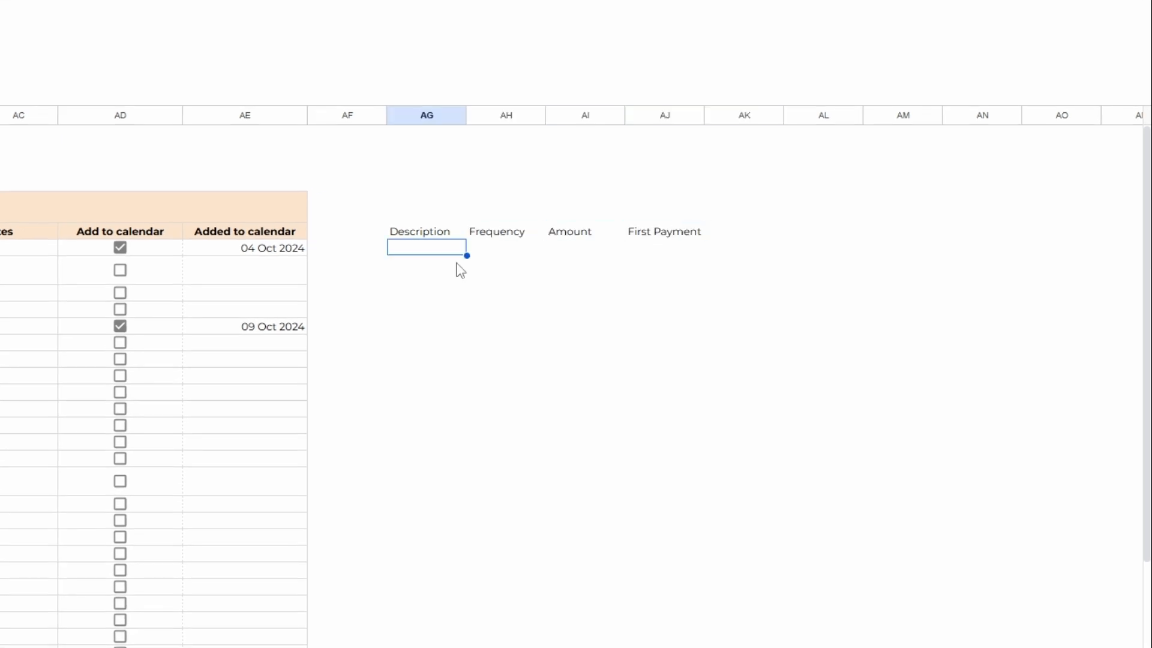
- Start a QUERY formula in AG7 whose data array begins with the open-ended Item range X7:X and Frequency range AB7:AB
text(=query({)
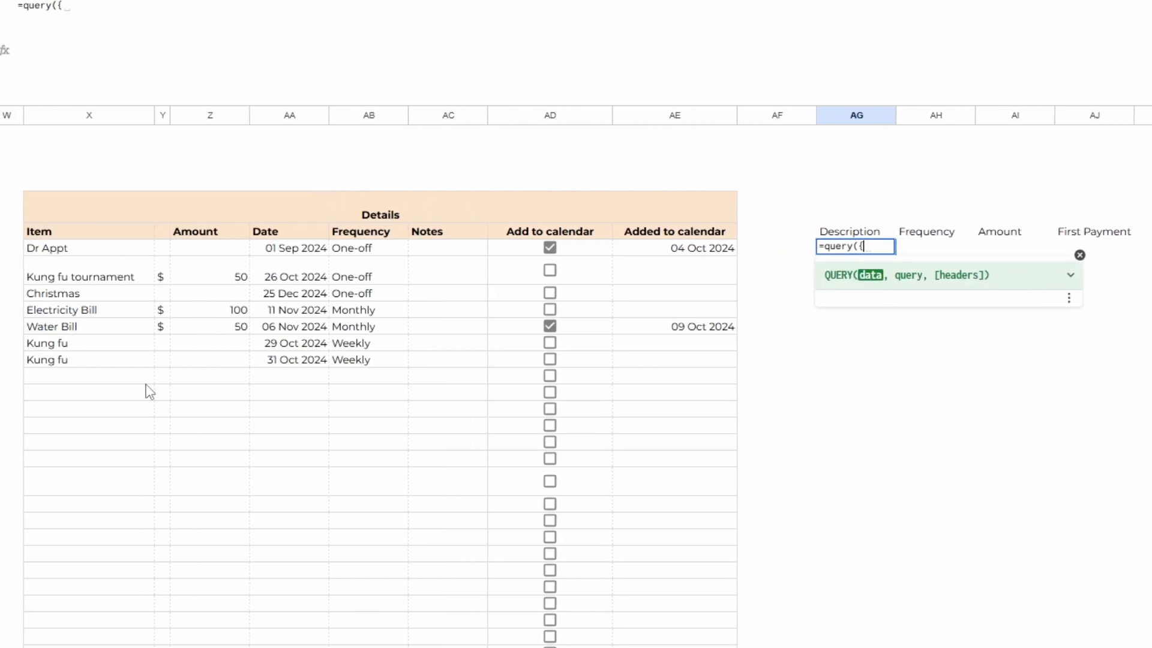
drag(102, 247, 94, 393)
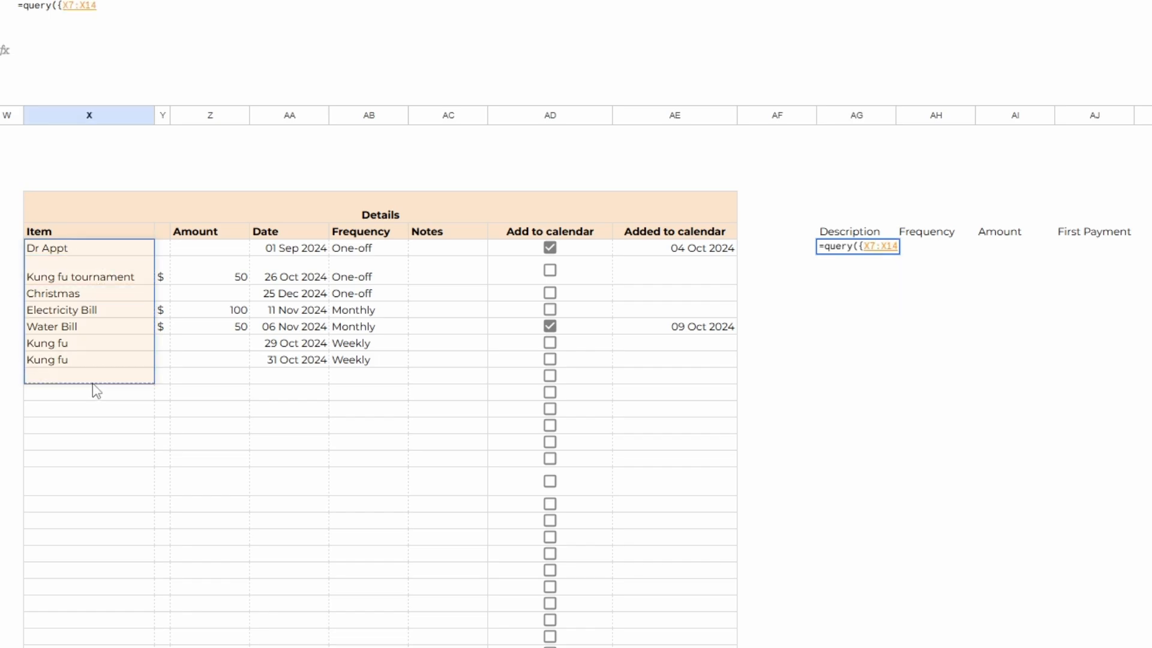
key(BackSpace)
key(BackSpace)
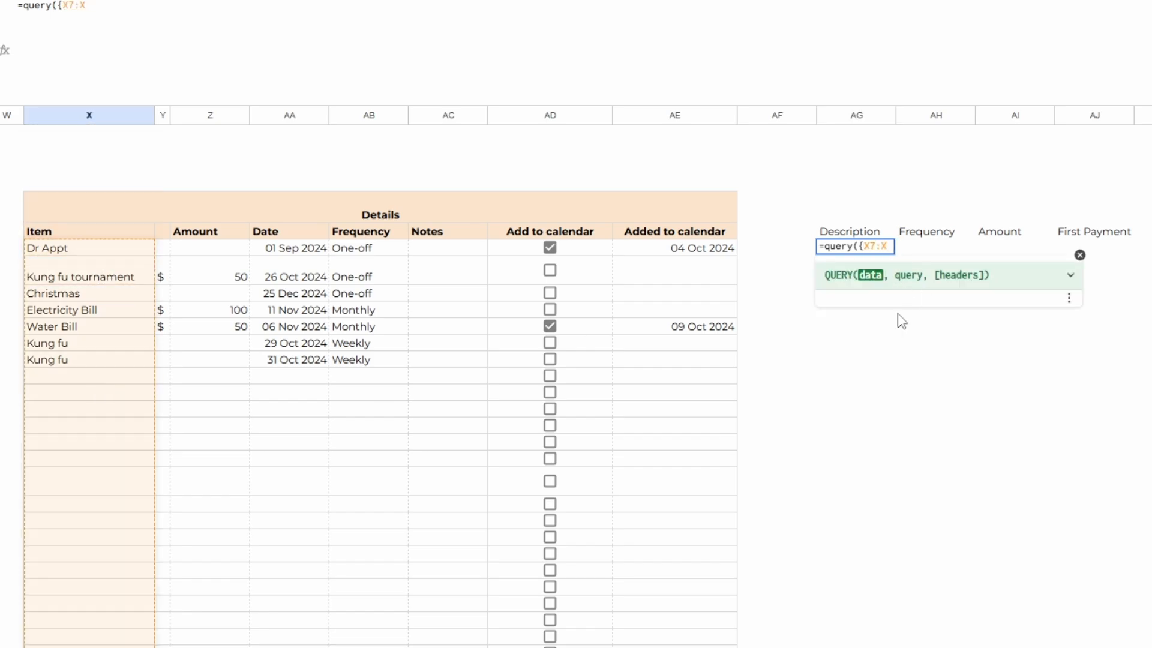
text(,)
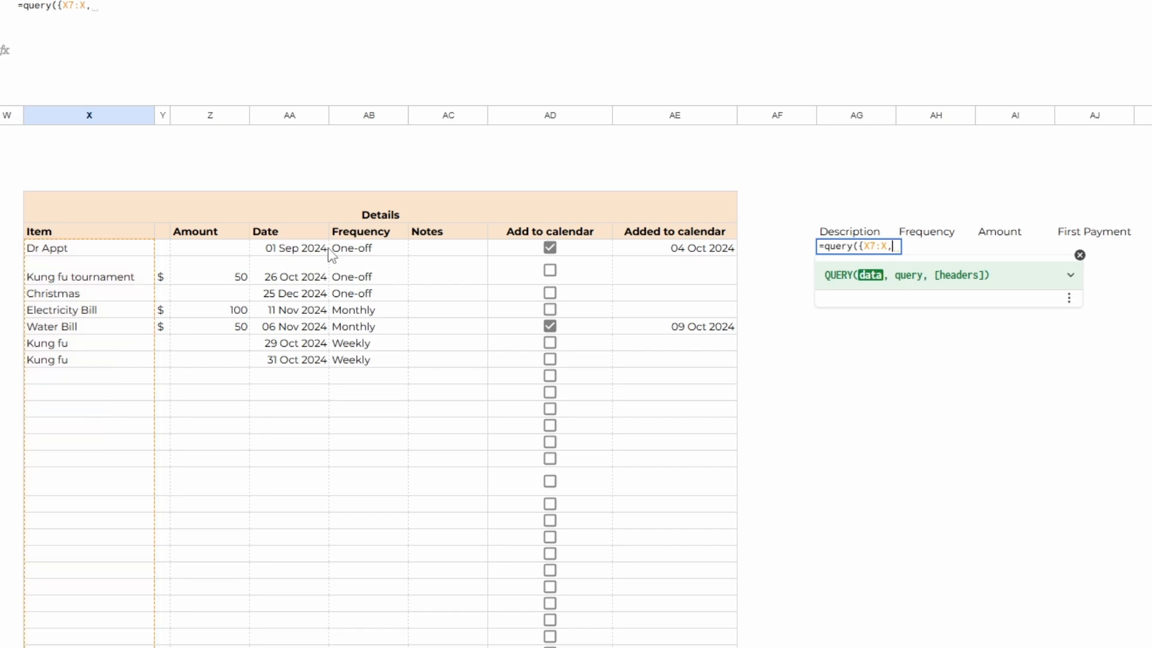
drag(371, 258, 335, 463)
key(BackSpace)
key(BackSpace)
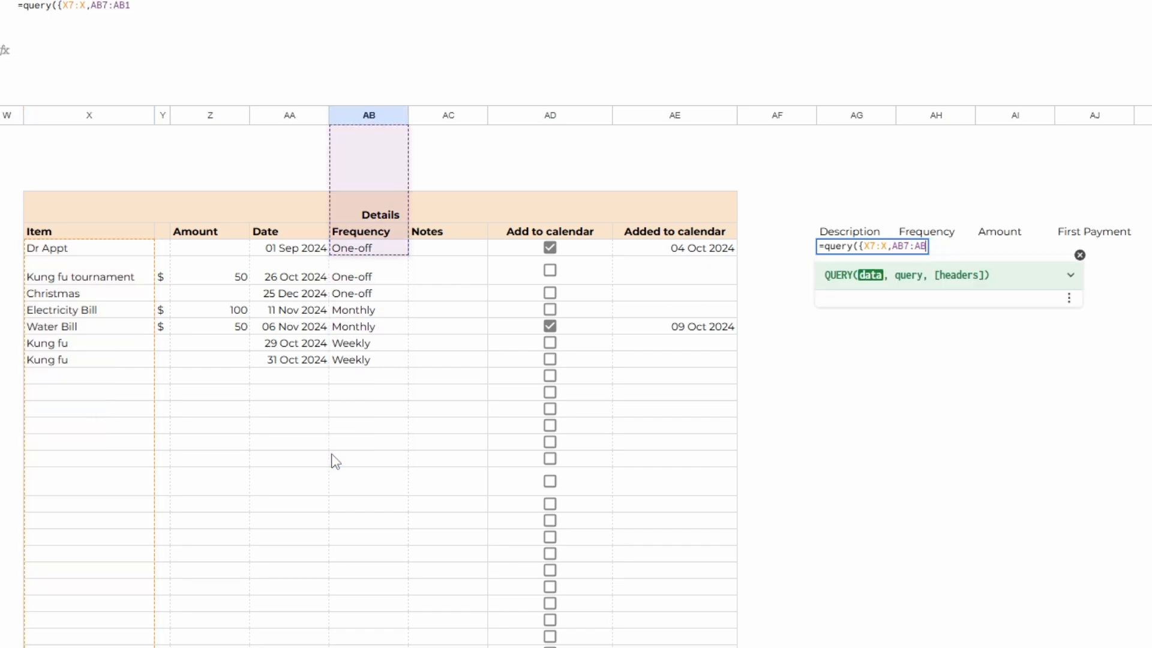
- Add the open-ended Amount range Z7:Z and Date range AA7:AA to the QUERY data array and close the array
text(,)
drag(228, 249, 206, 353)
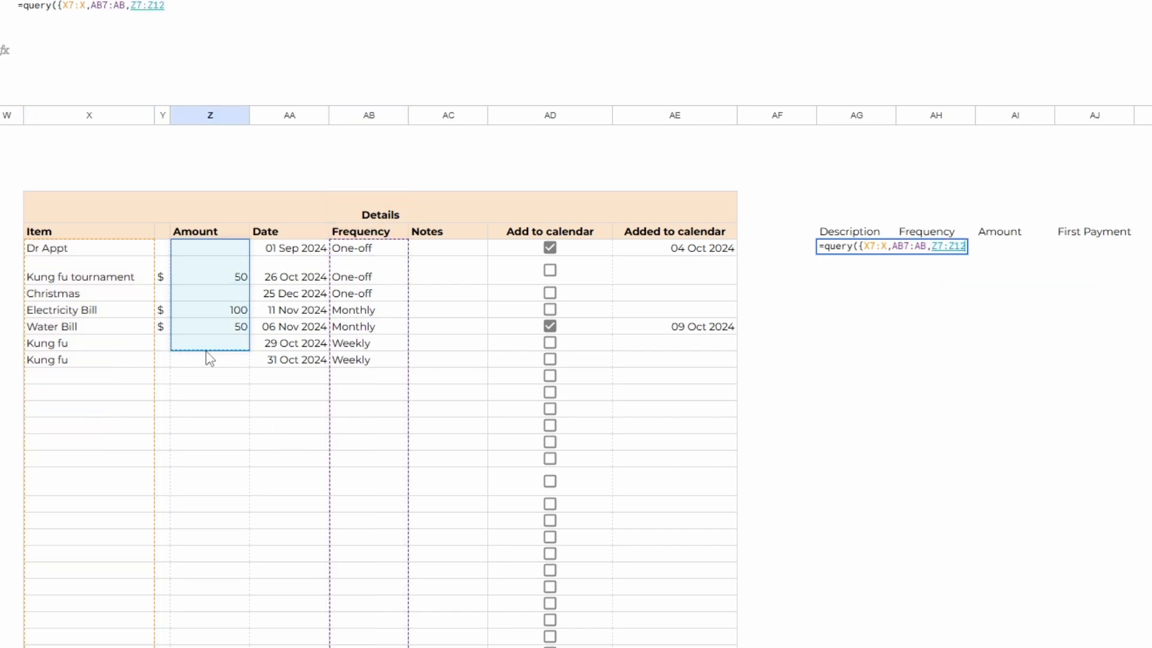
key(BackSpace)
key(BackSpace)
text(,)
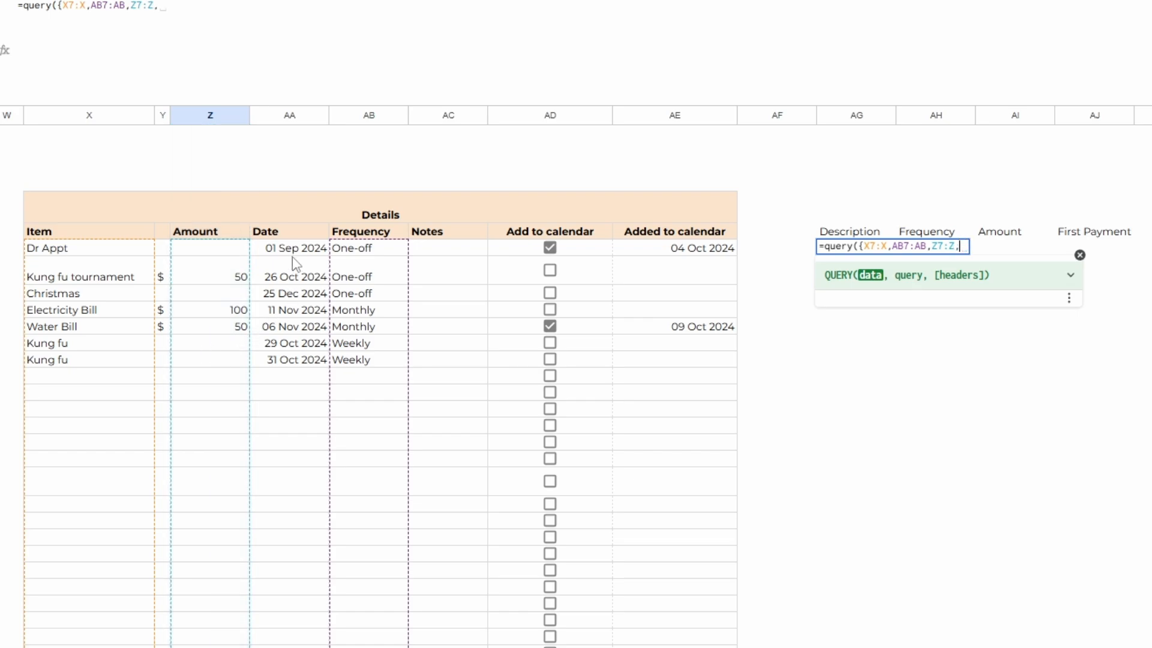
drag(293, 257, 291, 298)
key(BackSpace)
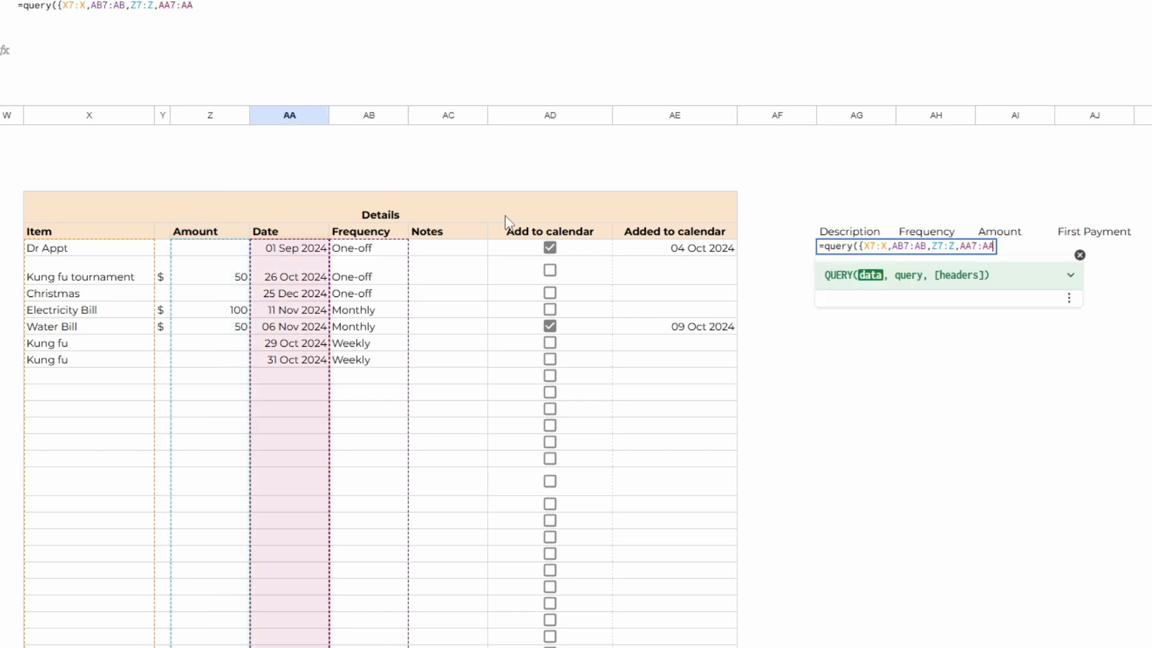
text(})
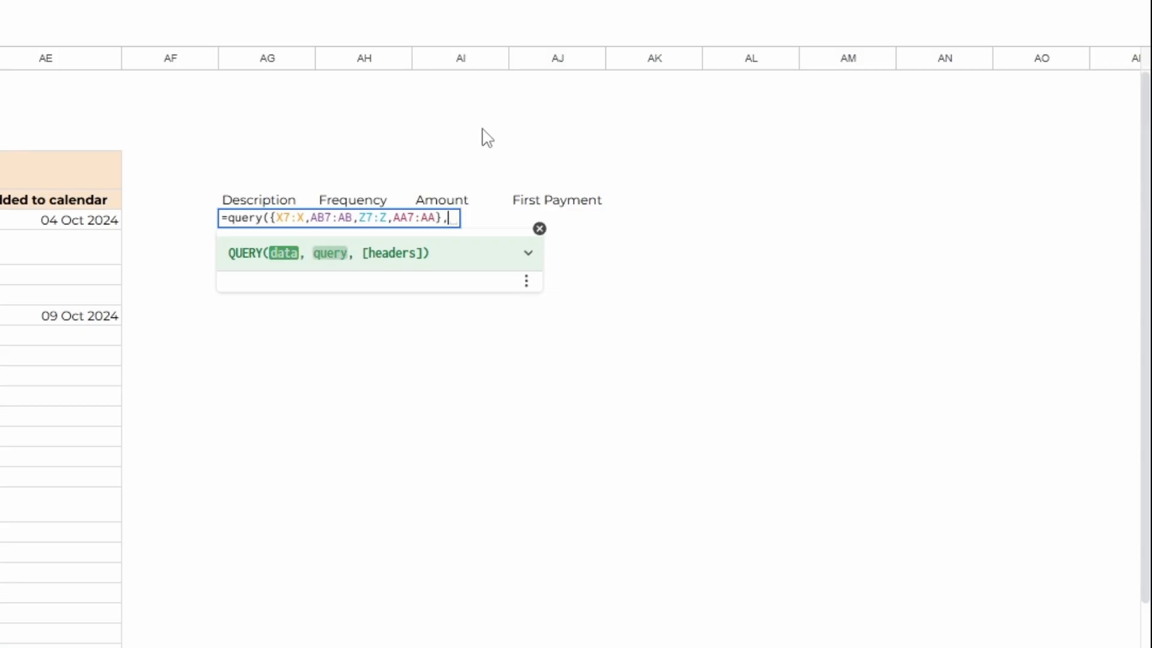
- Complete the AG7 QUERY with the condition "Where Col1 is not null" and commit the formula
text(,)
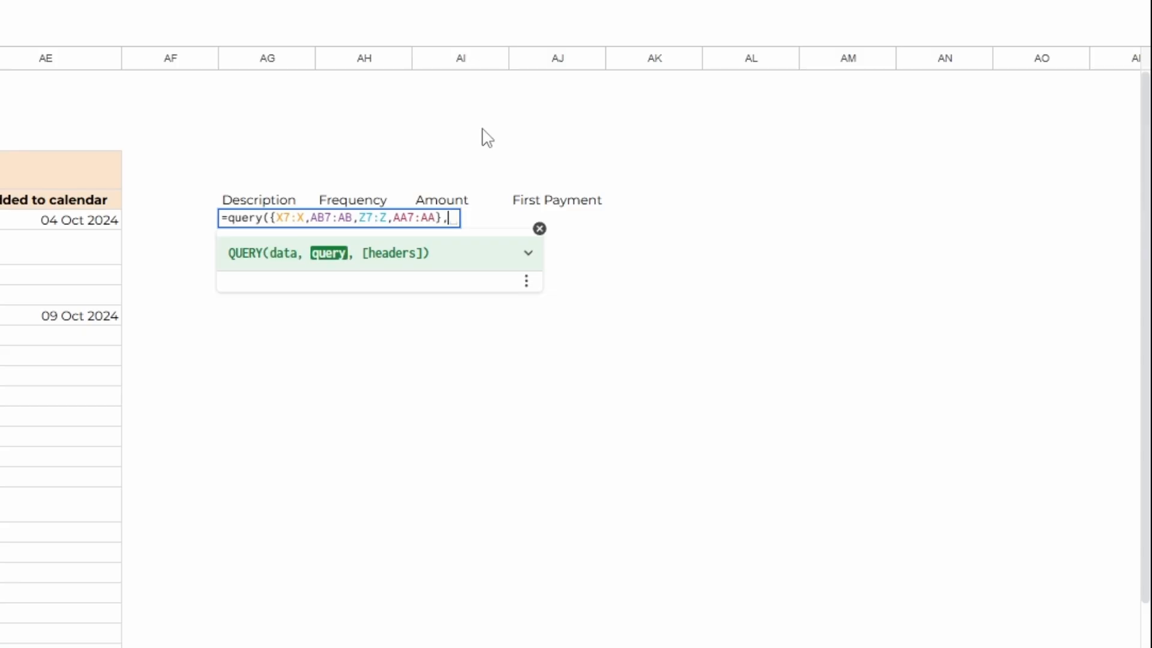
text("Where Col1)
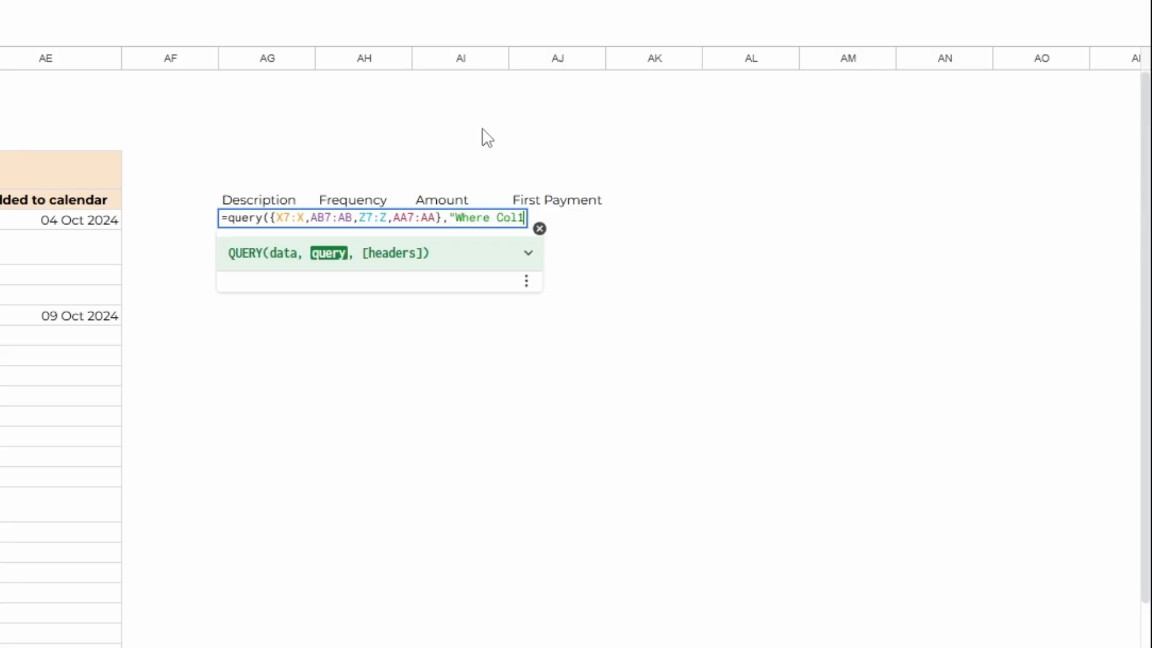
text( is not null")
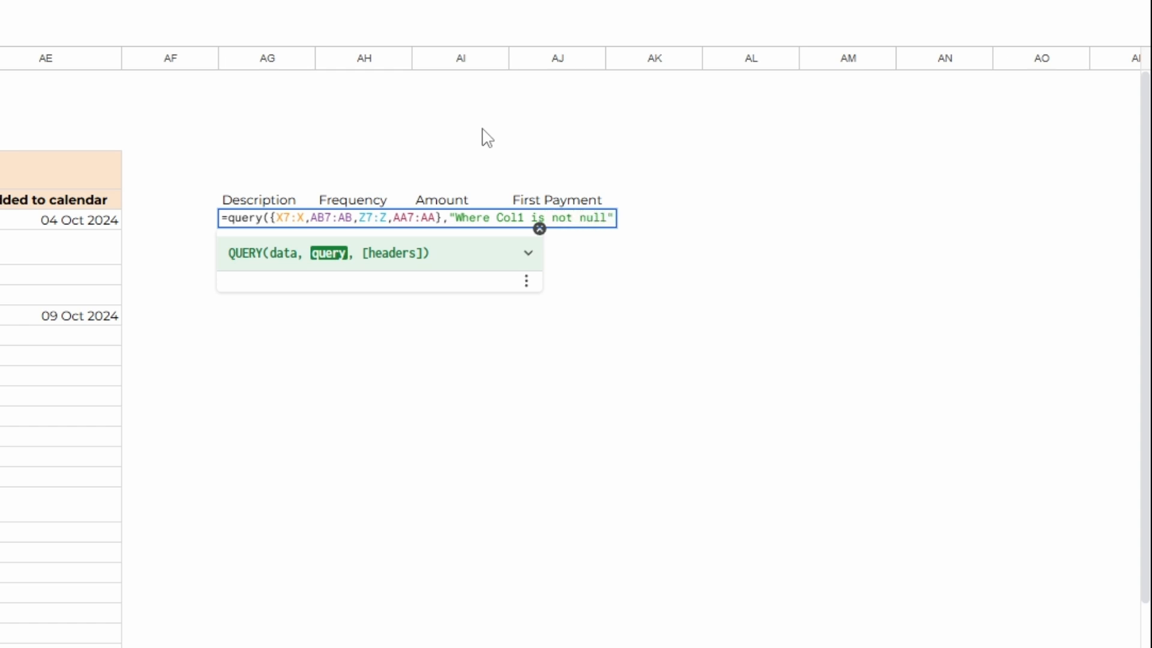
key(Return)
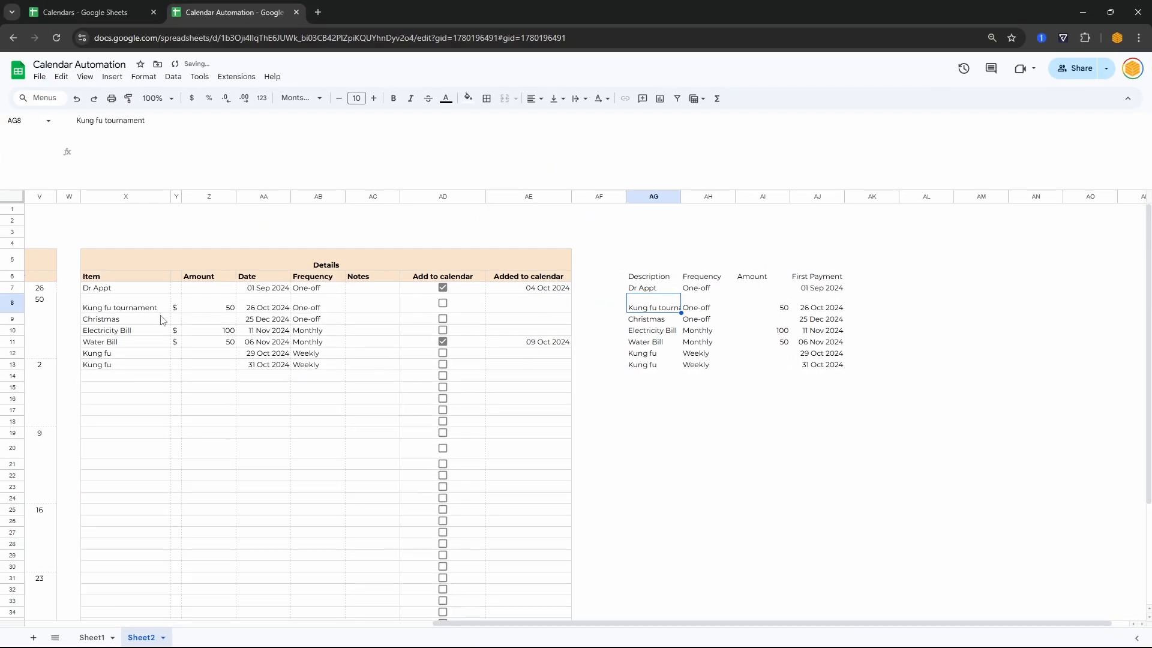
- Add the header Following Payments in AK6, beside First Payment
drag(148, 291, 471, 375)
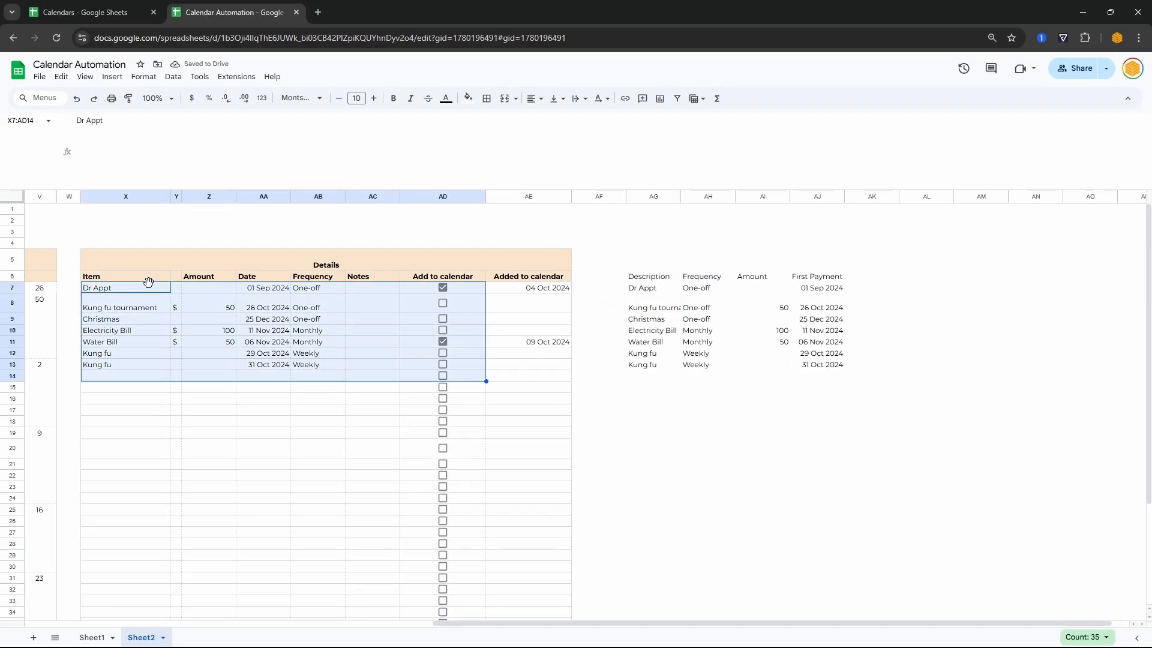
drag(148, 282, 153, 384)
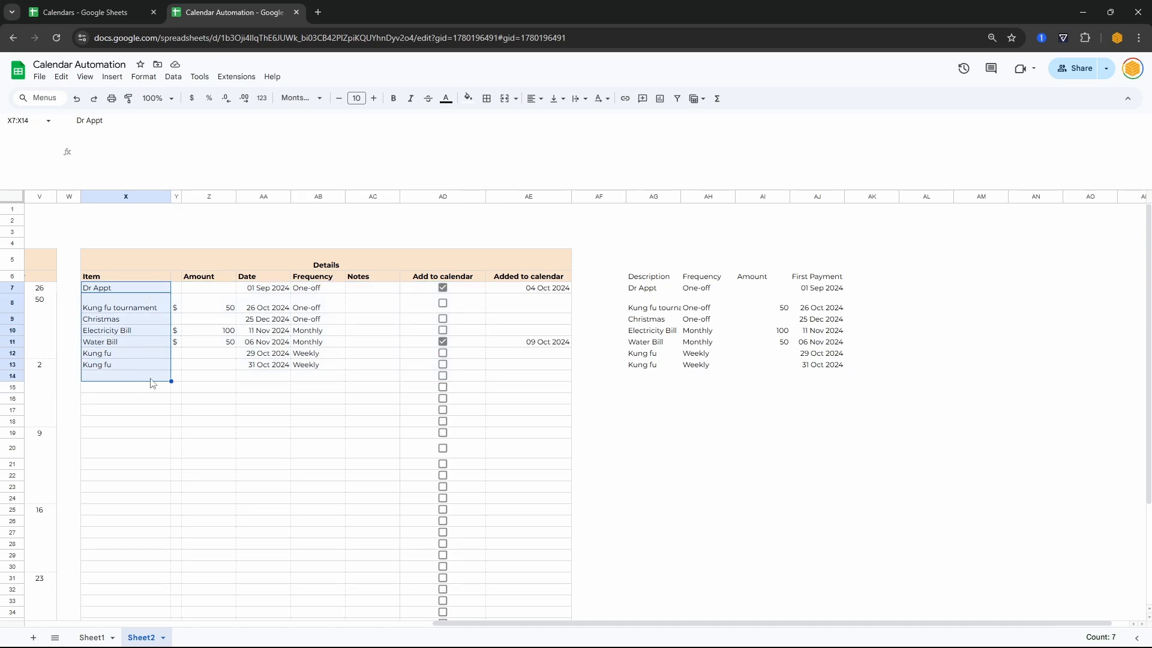
click(872, 276)
text(Fol)
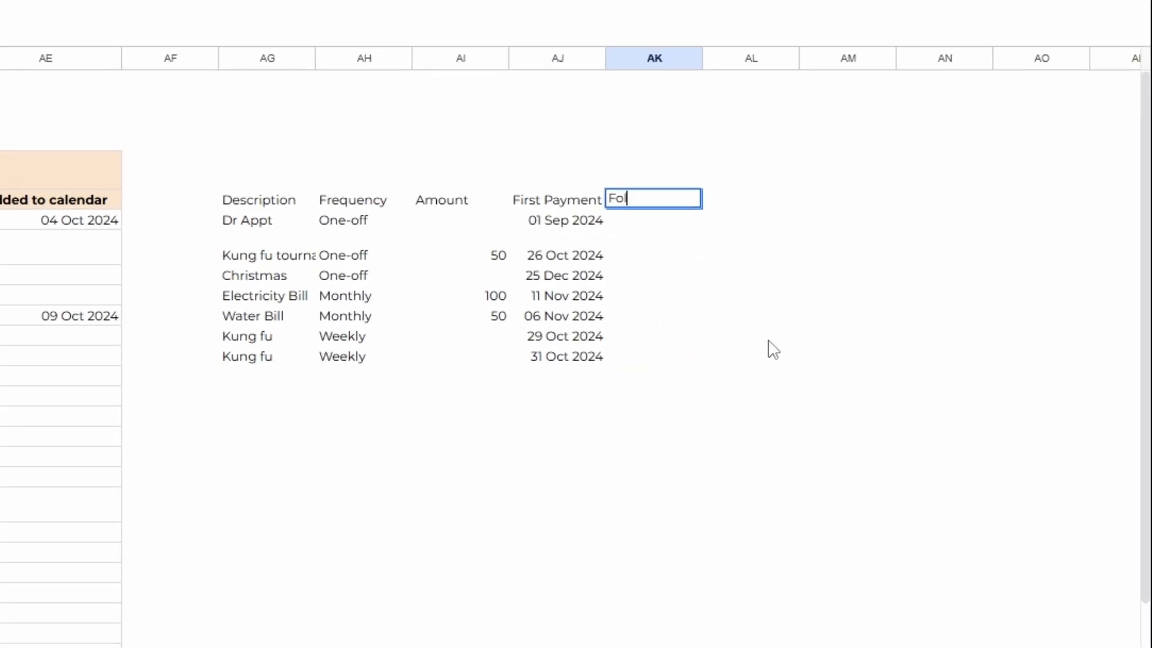
text(lowing Payments)
key(Return)
- Start an IF formula in AK7 that returns AJ7+7 when the frequency in AH7 is "Weekly"
text(=)
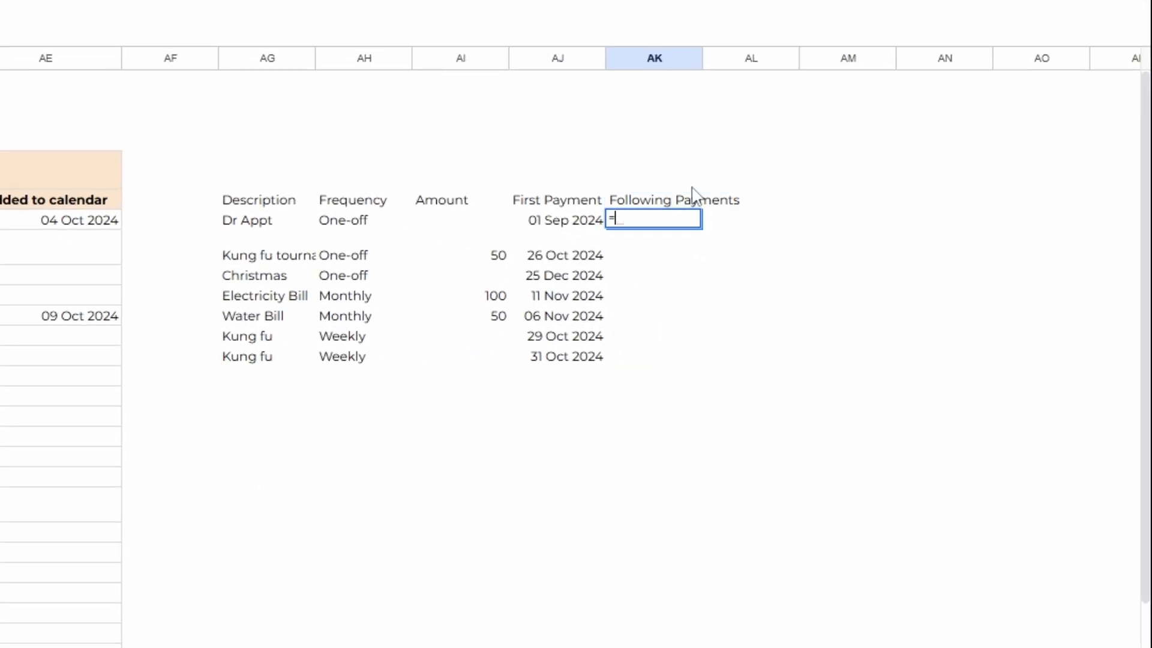
text(if()
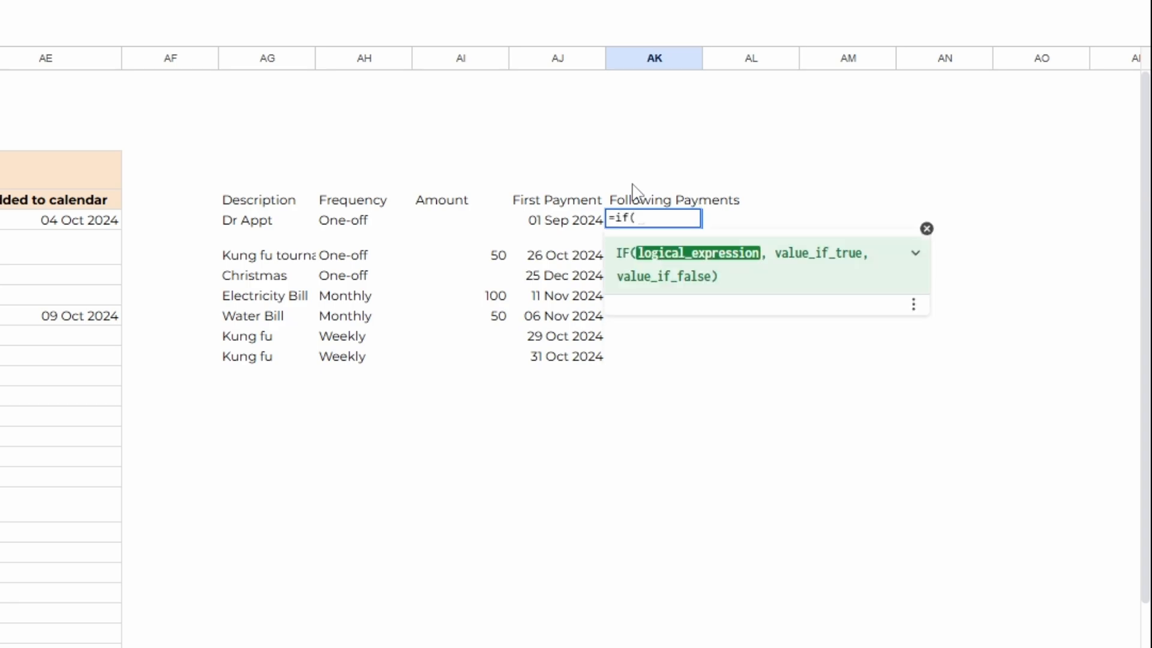
click(363, 231)
text(=)
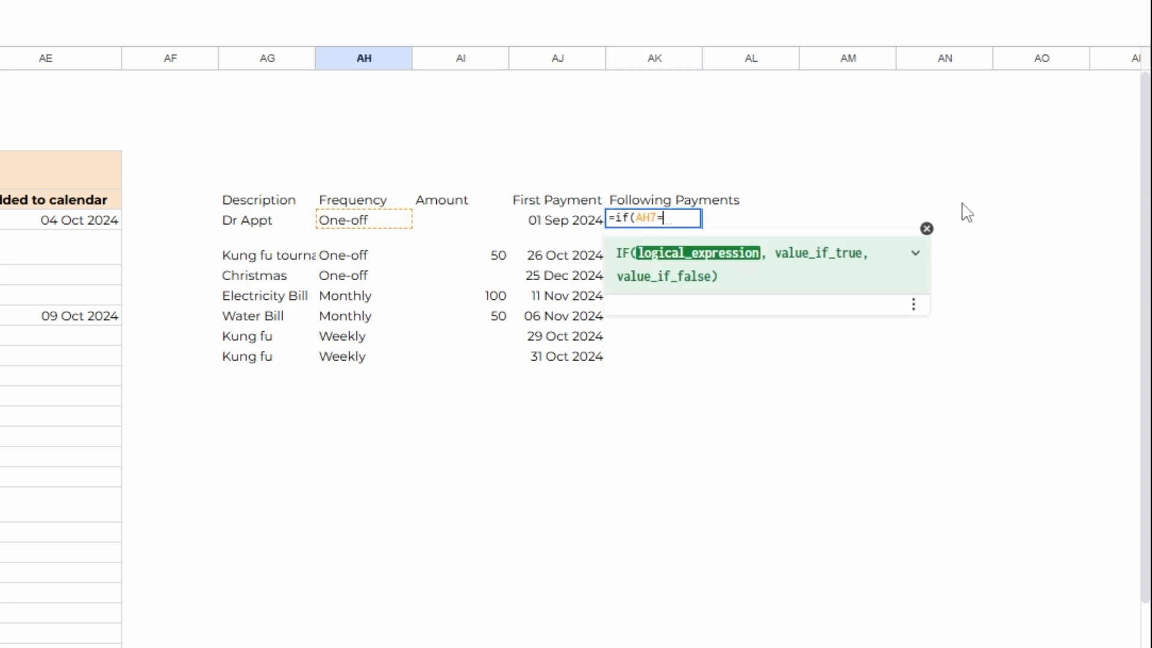
text("Weekly",)
click(560, 222)
text(+7)
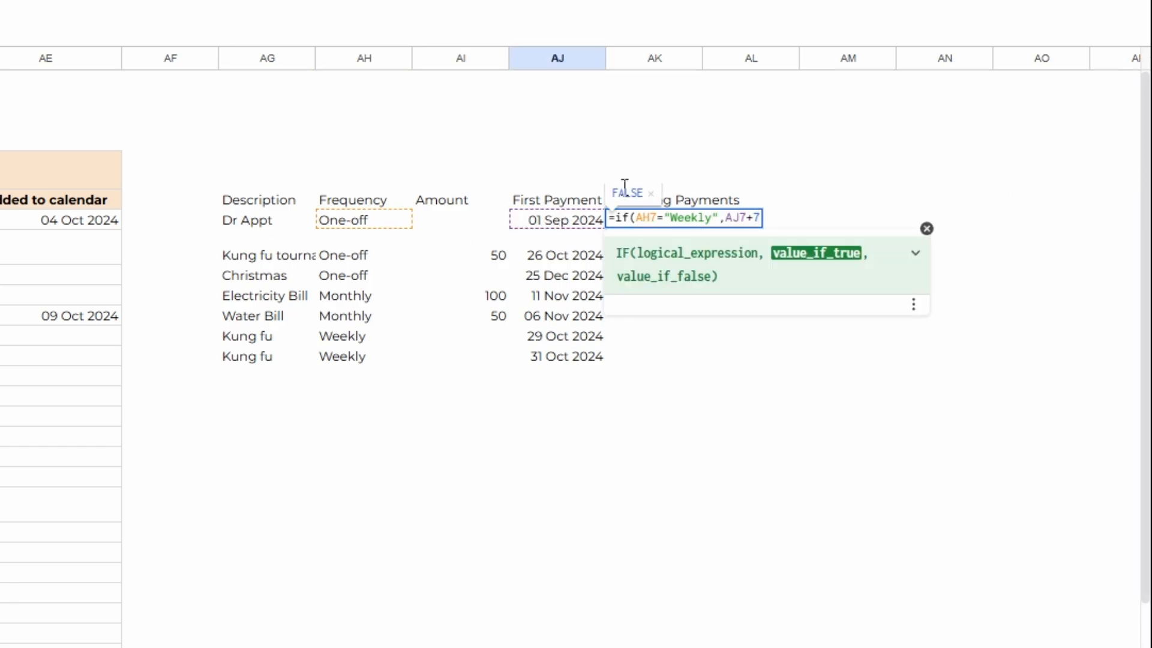
text(,)
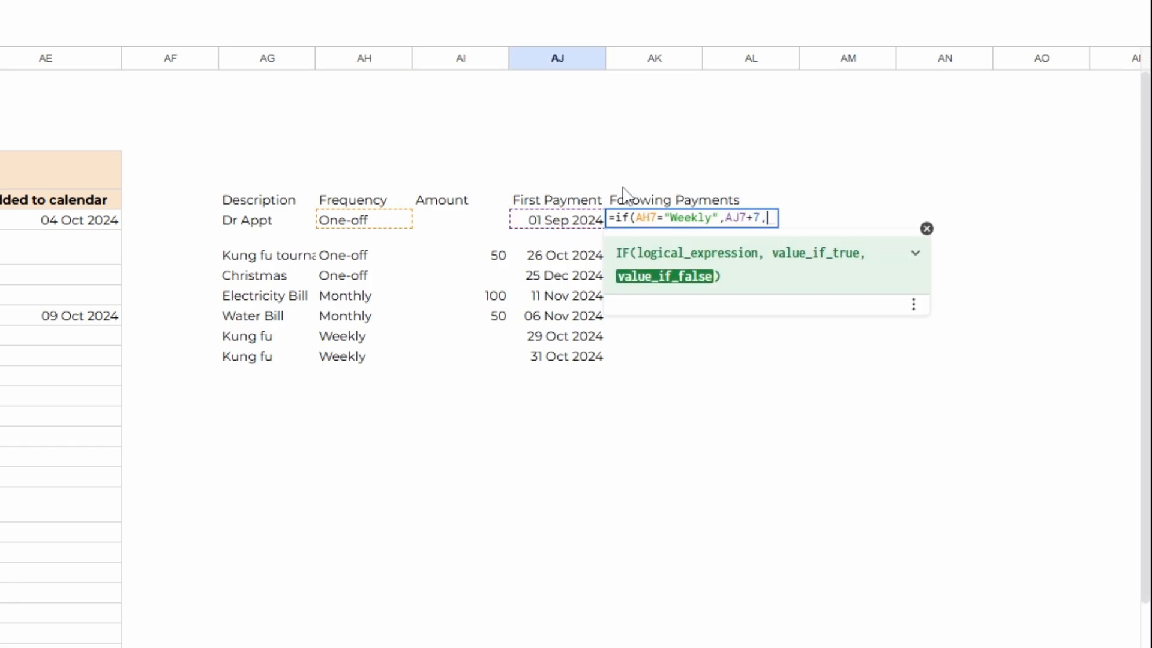
- Nest a second IF on a new line in AK7 that returns AJ7+14 when AH7 is "Fortnightly"
key(ctrl+Return)
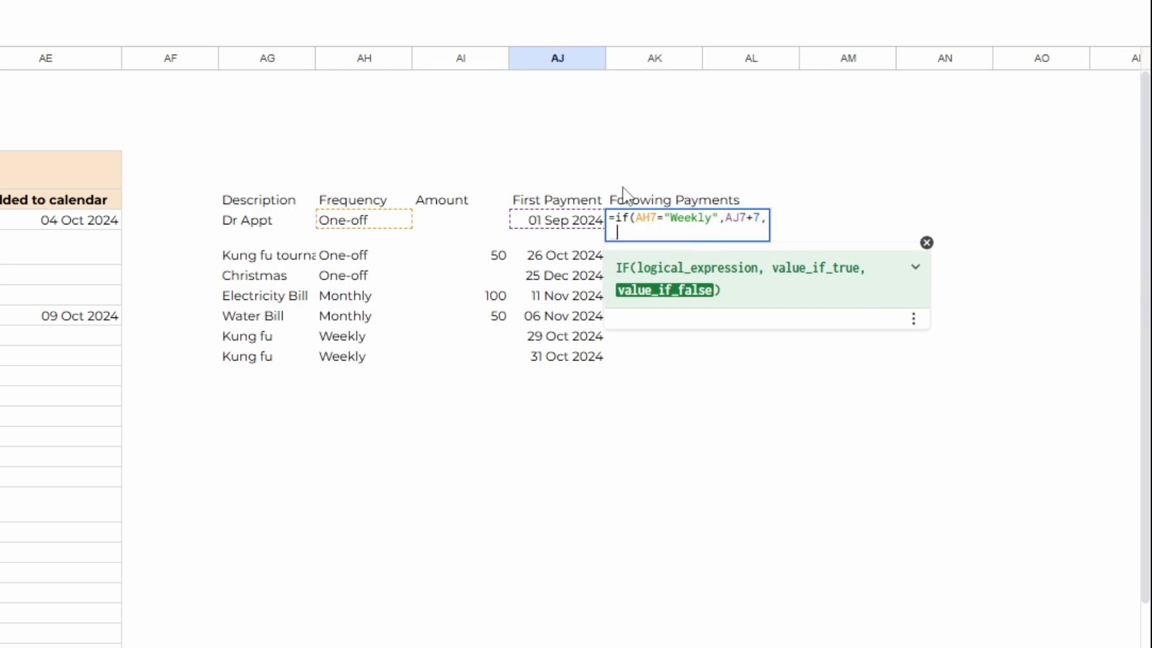
text(if()
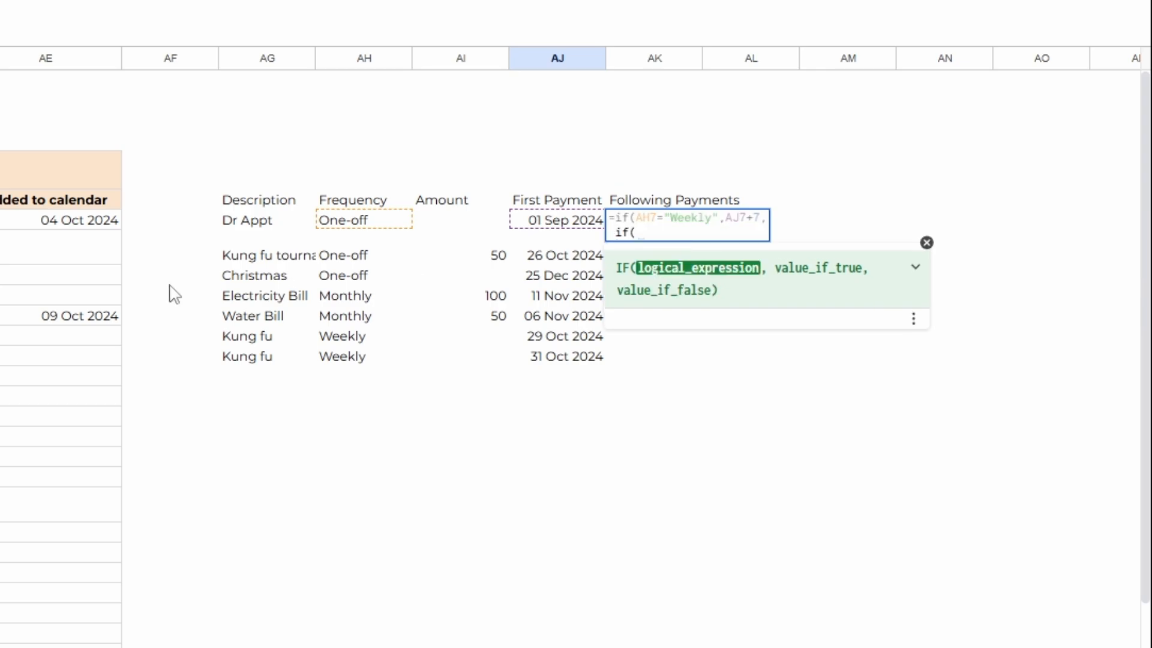
click(375, 229)
text(="Fortnightly",)
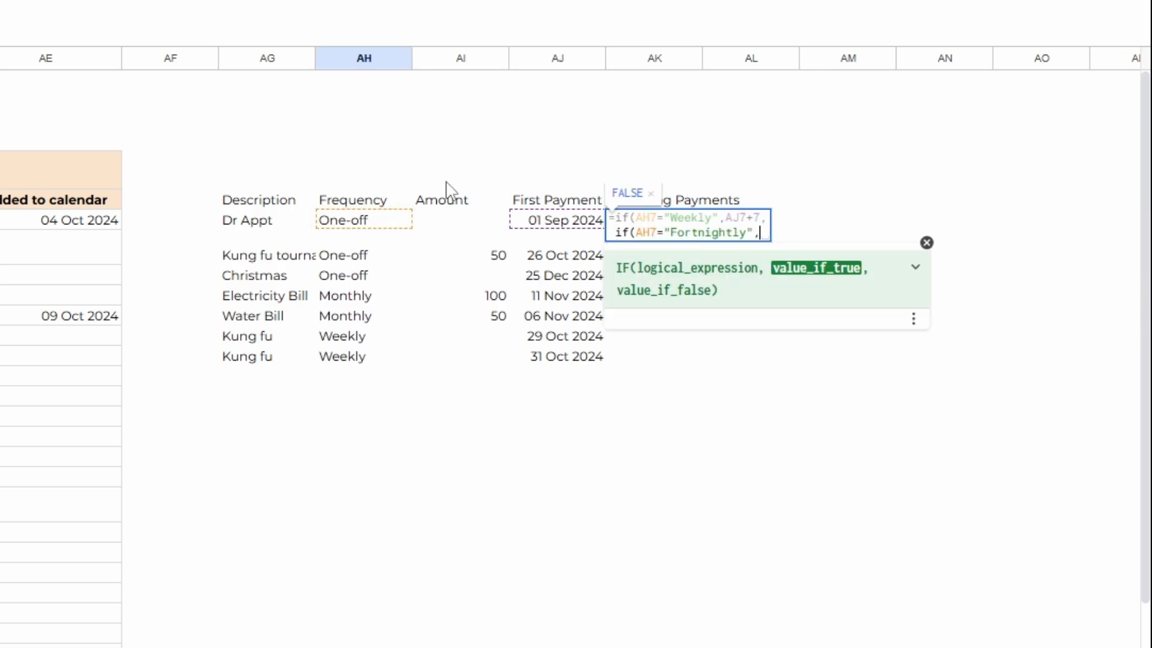
click(545, 223)
text(+14)
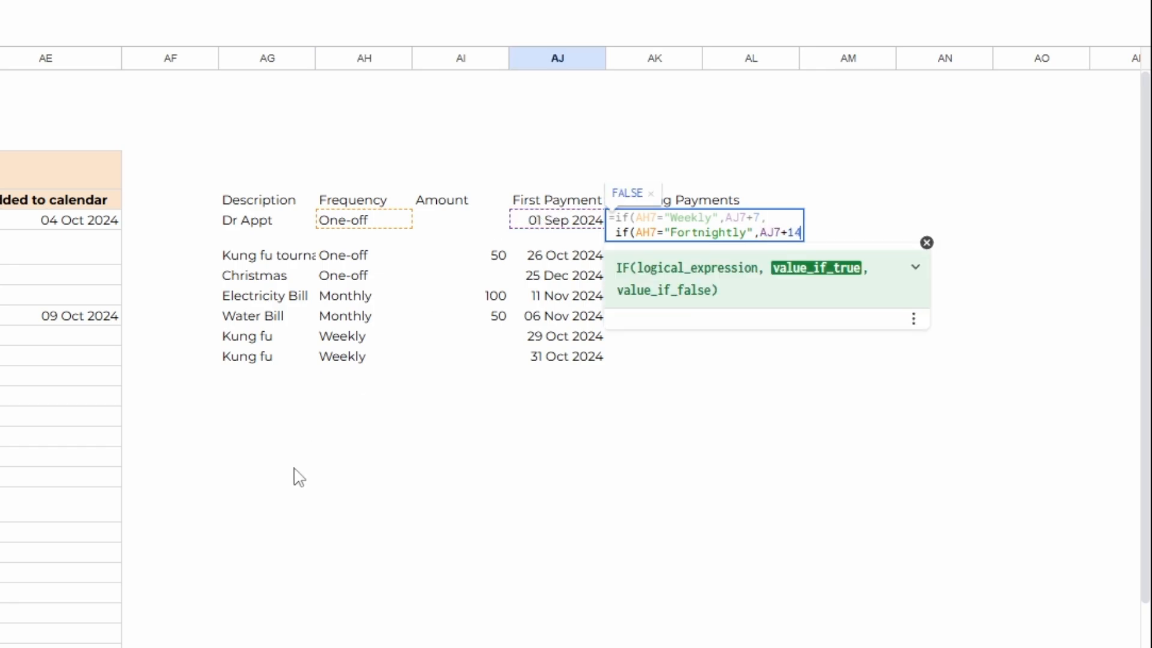
text(,)
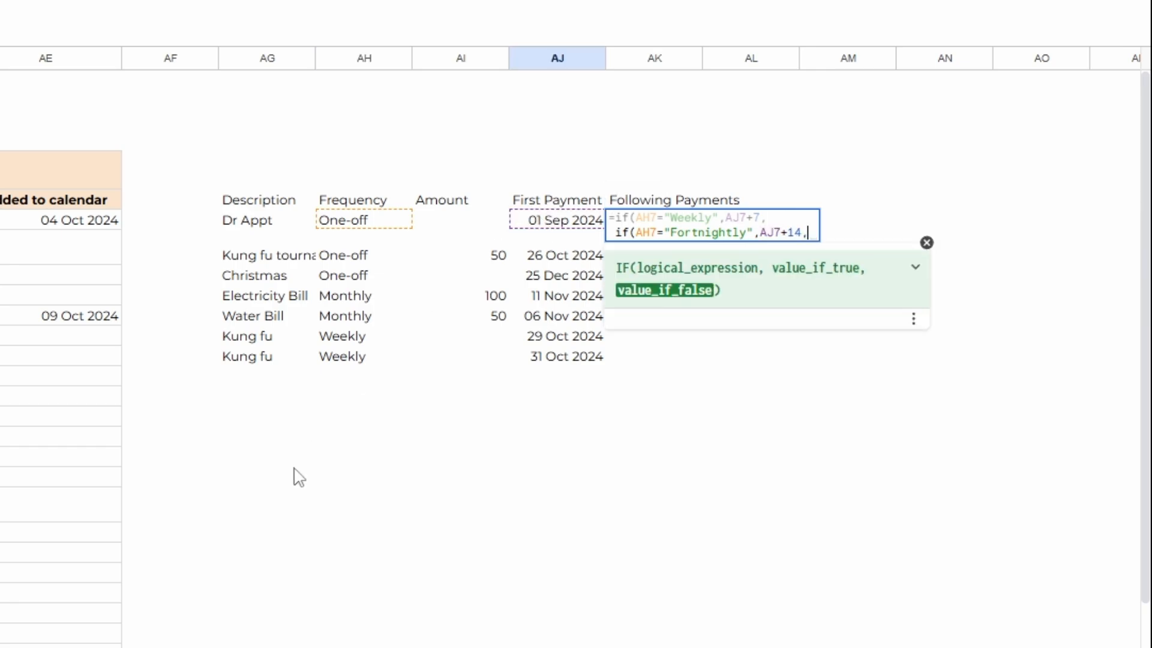
- Nest a third IF on a new line in AK7 that returns edate(AJ7,1) when AH7 is "Monthly"
key(ctrl+Return)
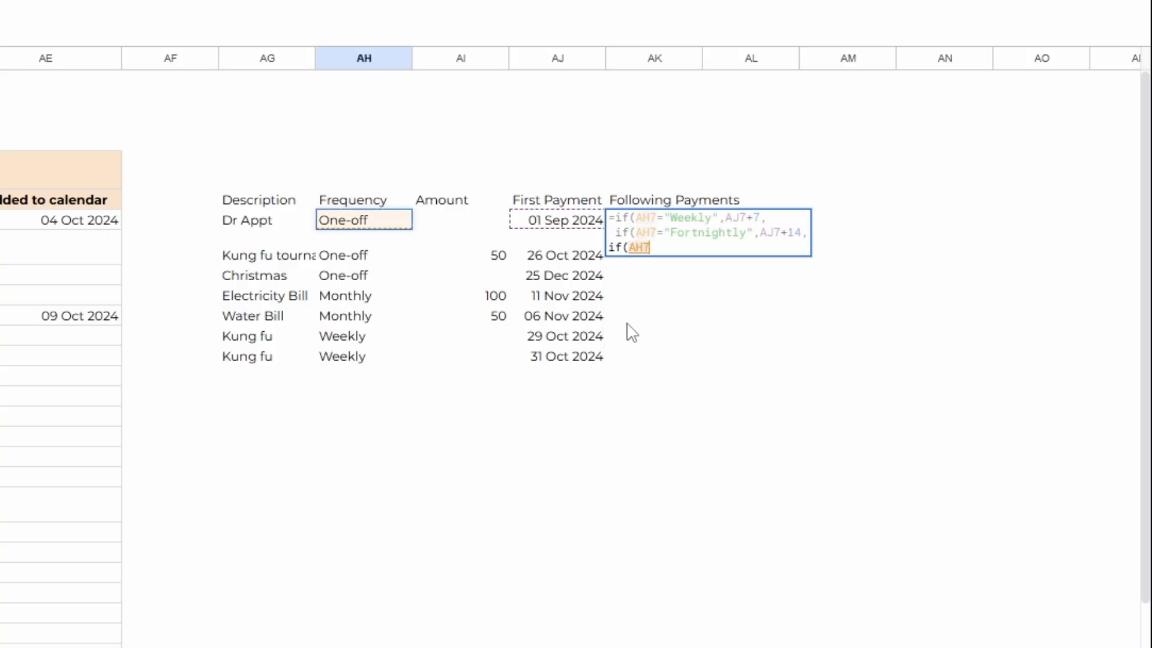
key(Home)
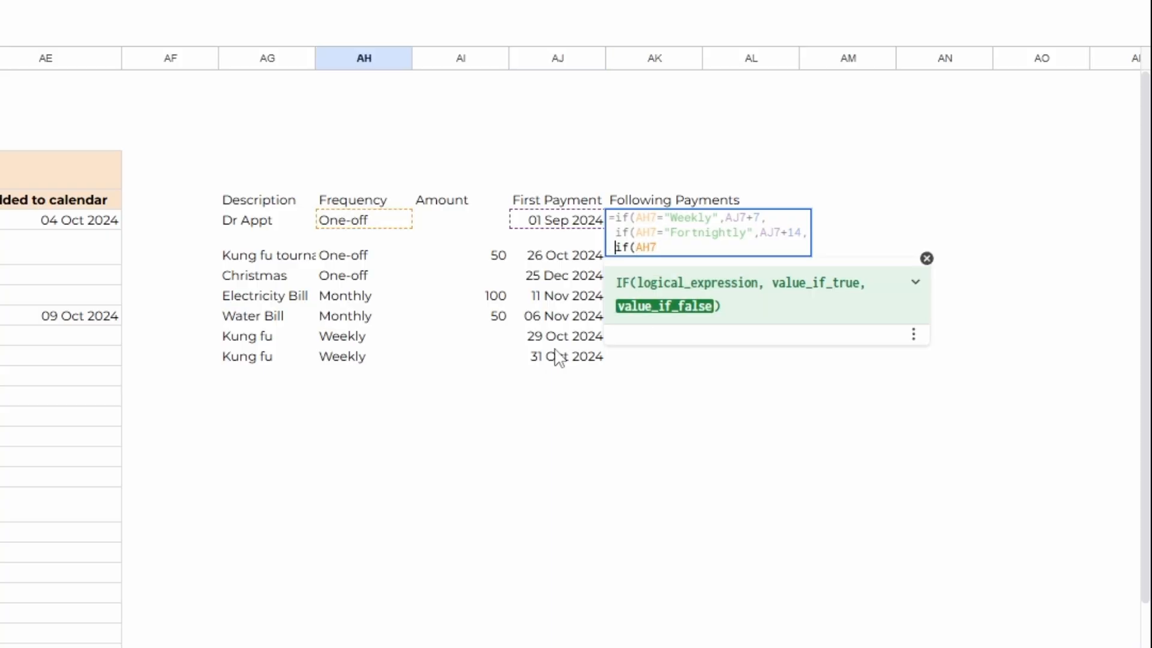
key(End)
text(="Monthly)
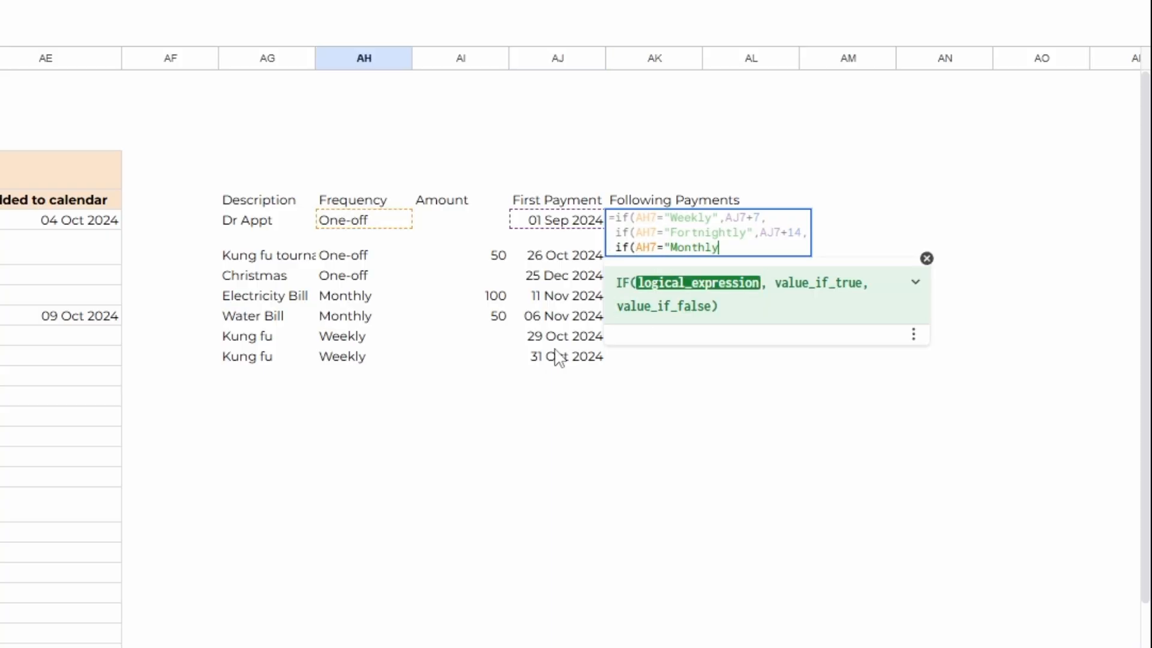
text(",edate)
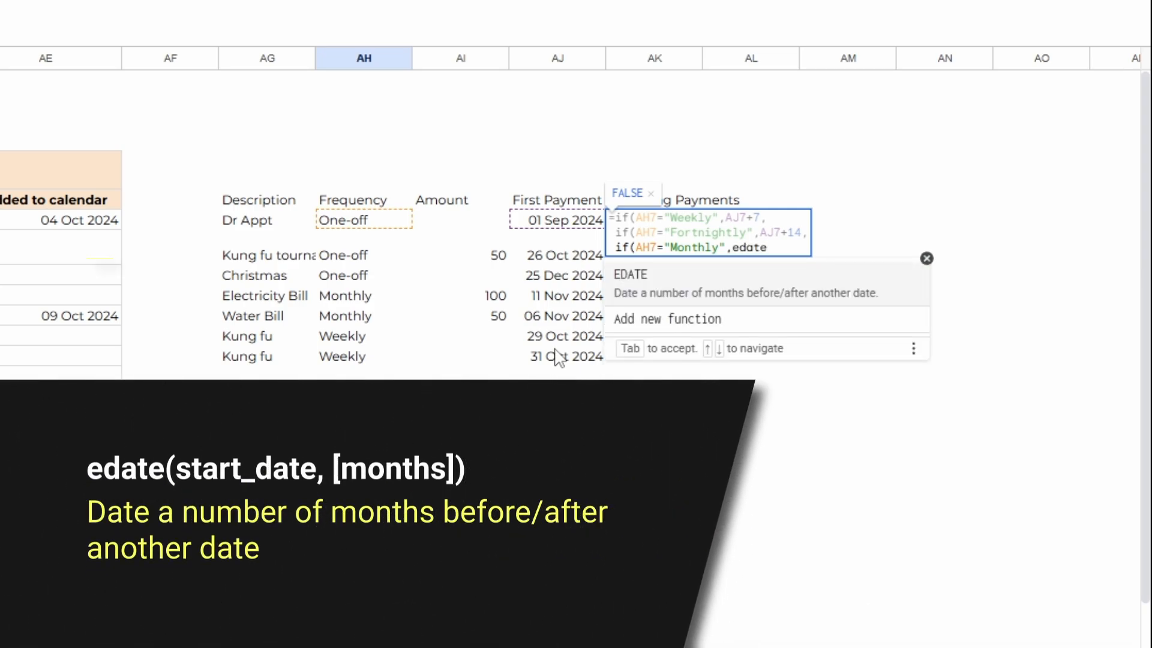
text(()
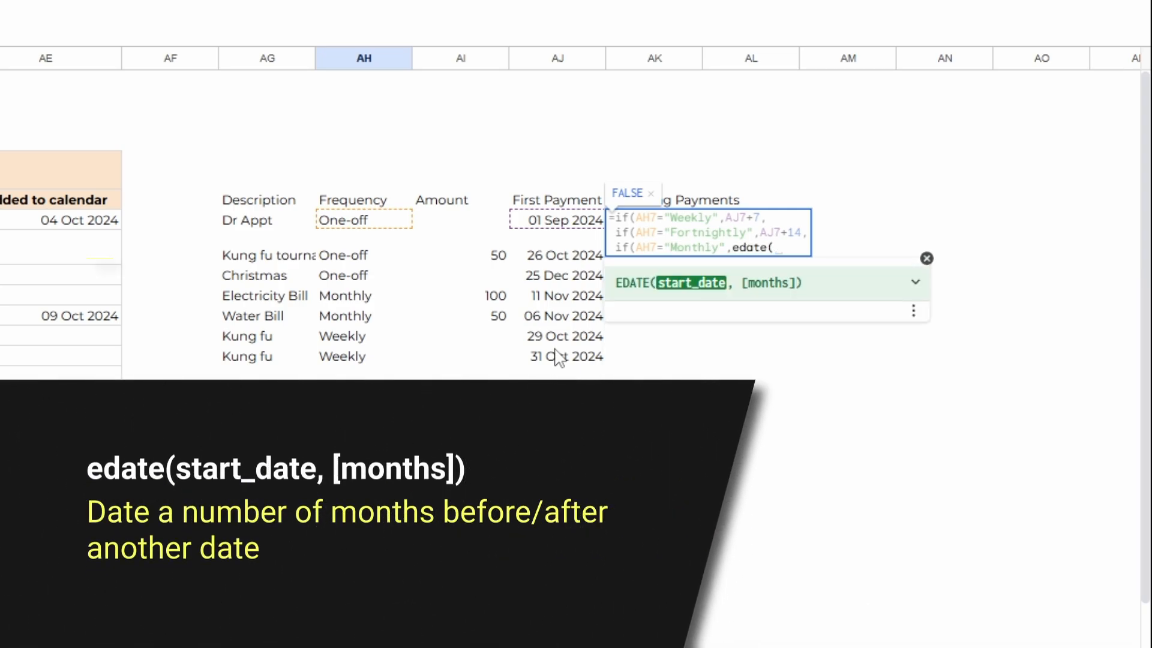
click(535, 226)
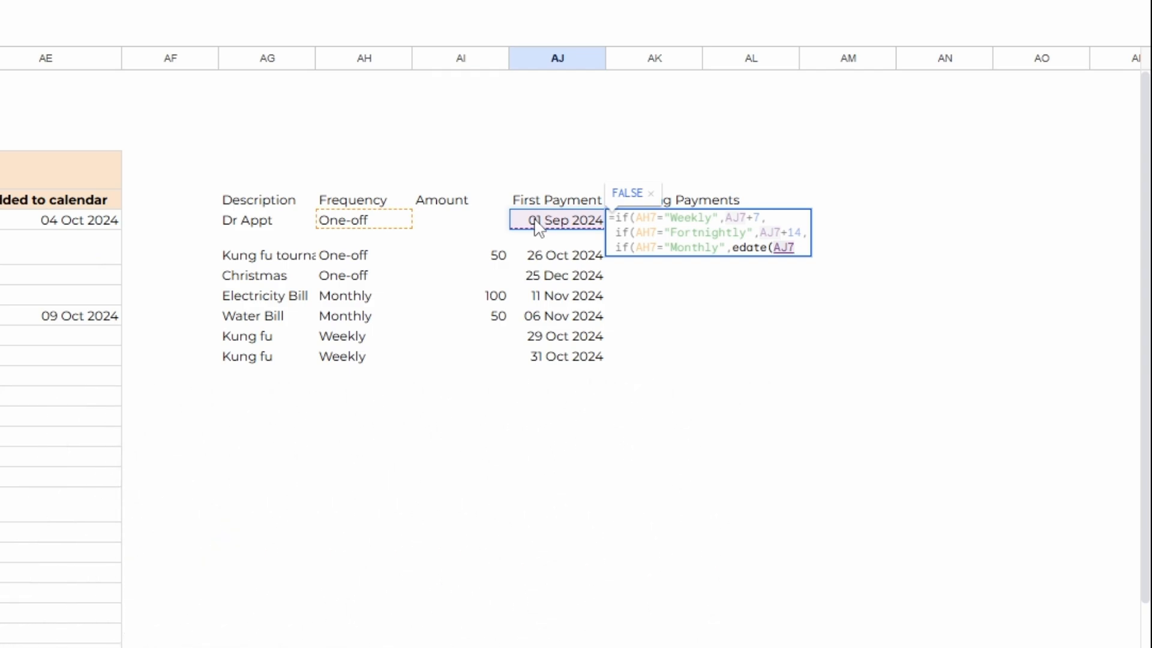
text(,1))
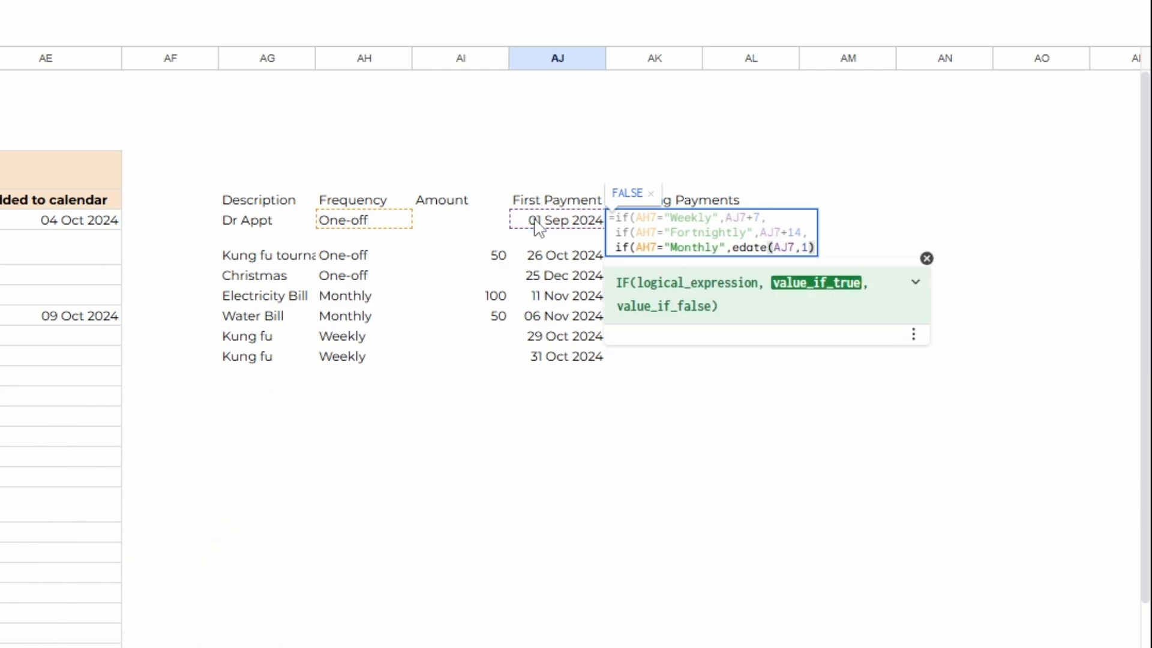
text(,)
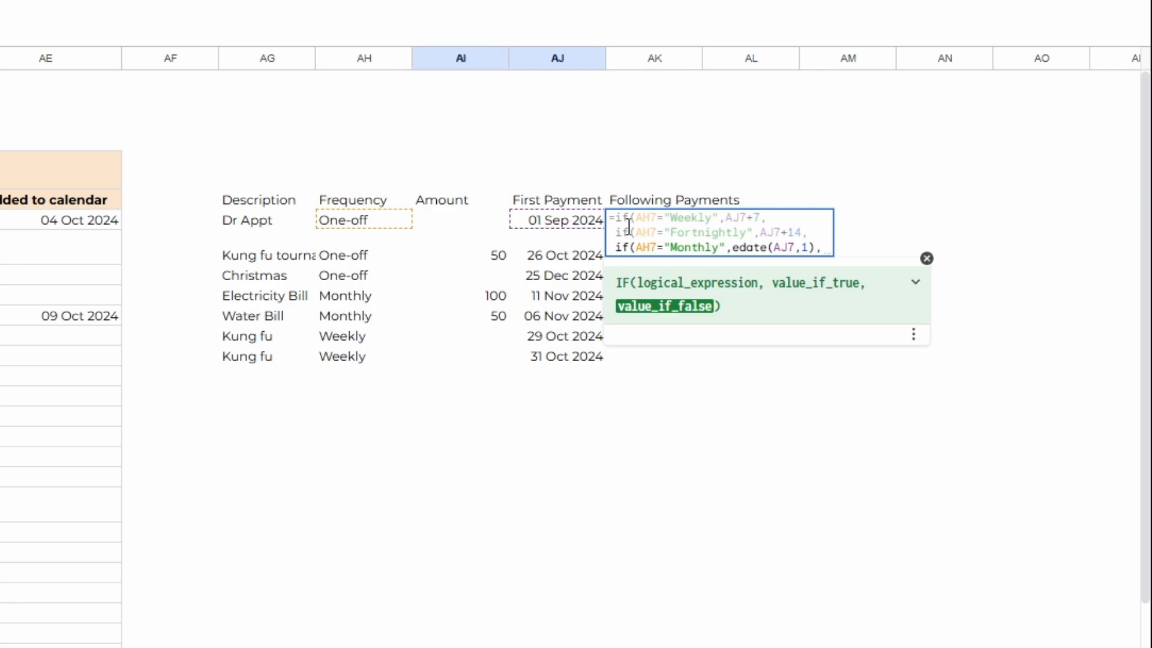
- Duplicate the "Monthly" IF line onto a new line at the end of the AK7 formula
shift+click(610, 250)
key(ctrl+c)
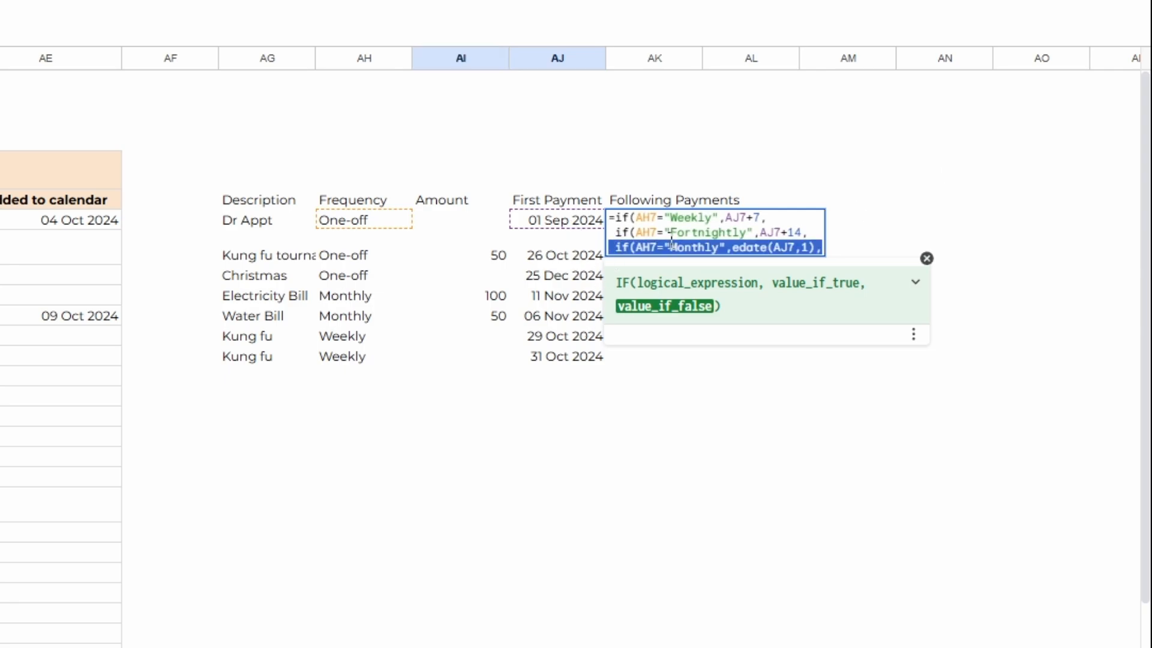
click(816, 247)
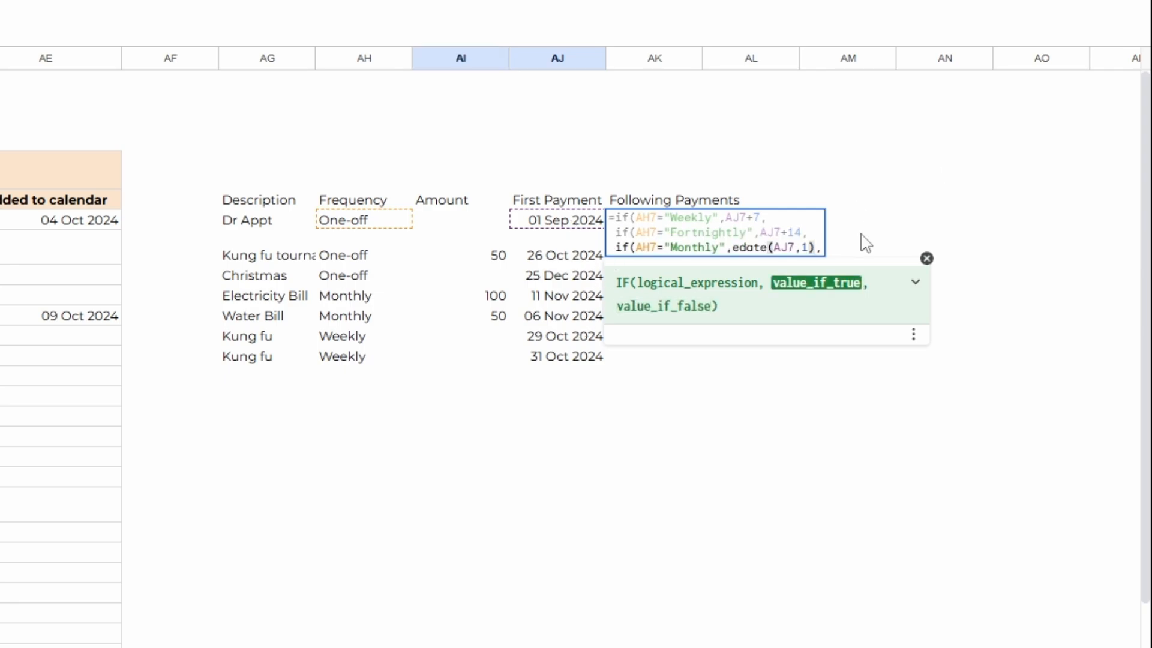
key(Right)
key(ctrl+Return)
key(ctrl+v)
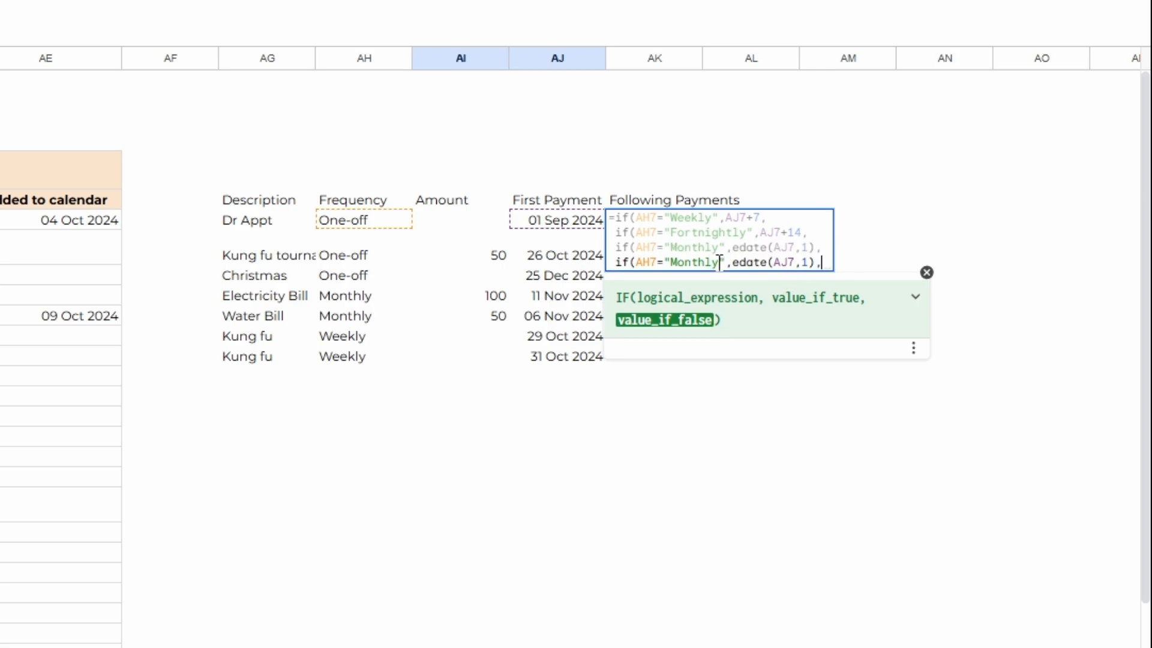
- Change the duplicated line to test for "Quarterly" and return edate(AJ7,3)
drag(720, 262, 670, 262)
text(Quare)
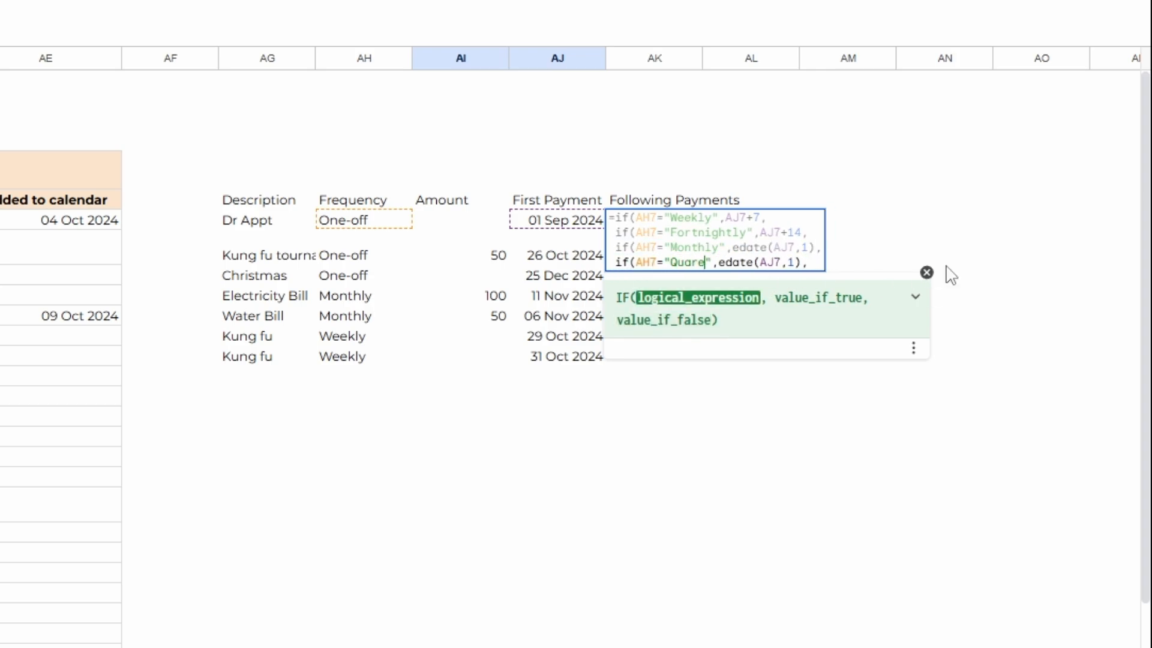
key(BackSpace)
text(terly)
key(End)
key(Left)
key(Left)
key(BackSpace)
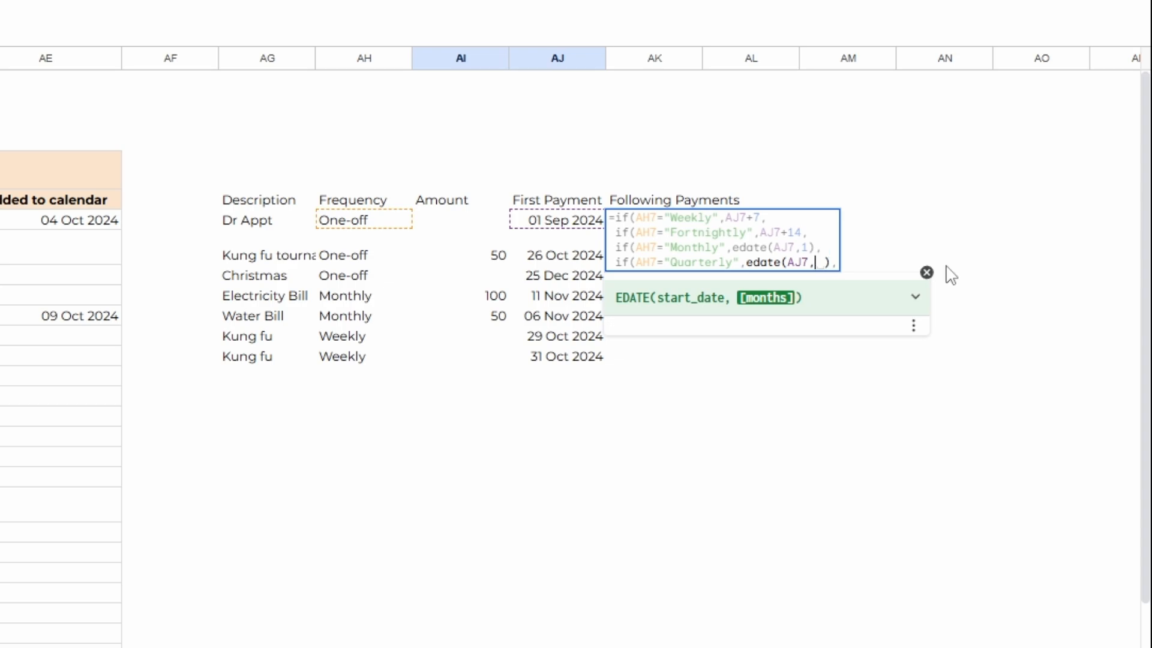
text(3)
key(End)
- Paste the copied IF line again on a new line and change it to "Annually" with edate(AJ7,12)
key(alt+Return)
key(ctrl+v)
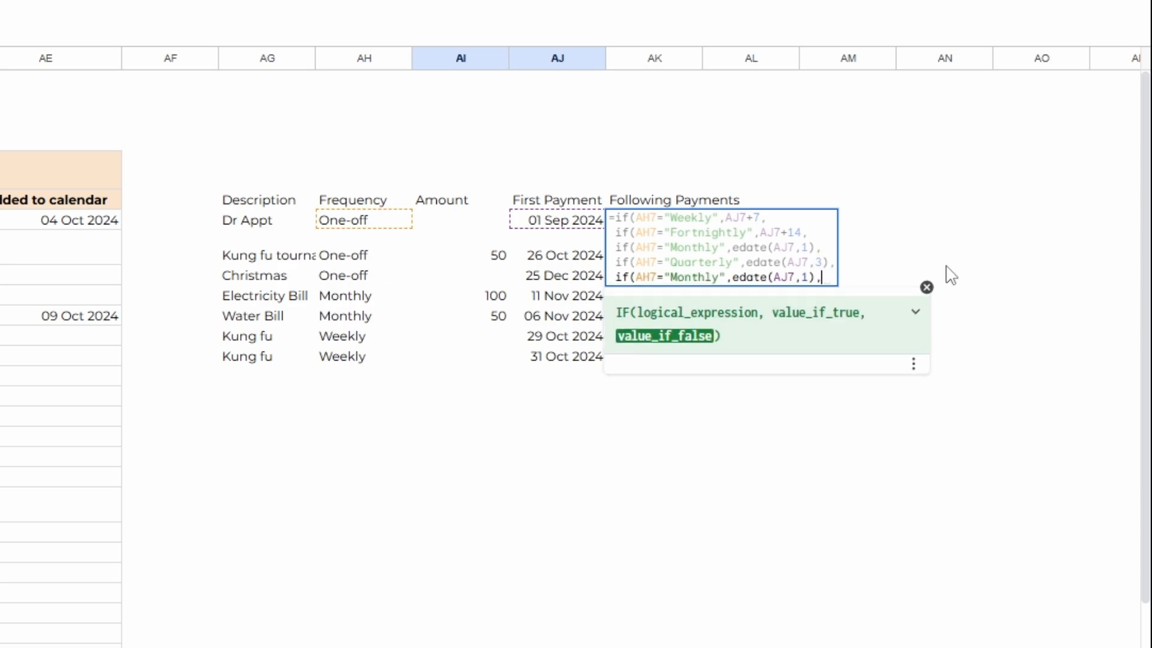
click(678, 277)
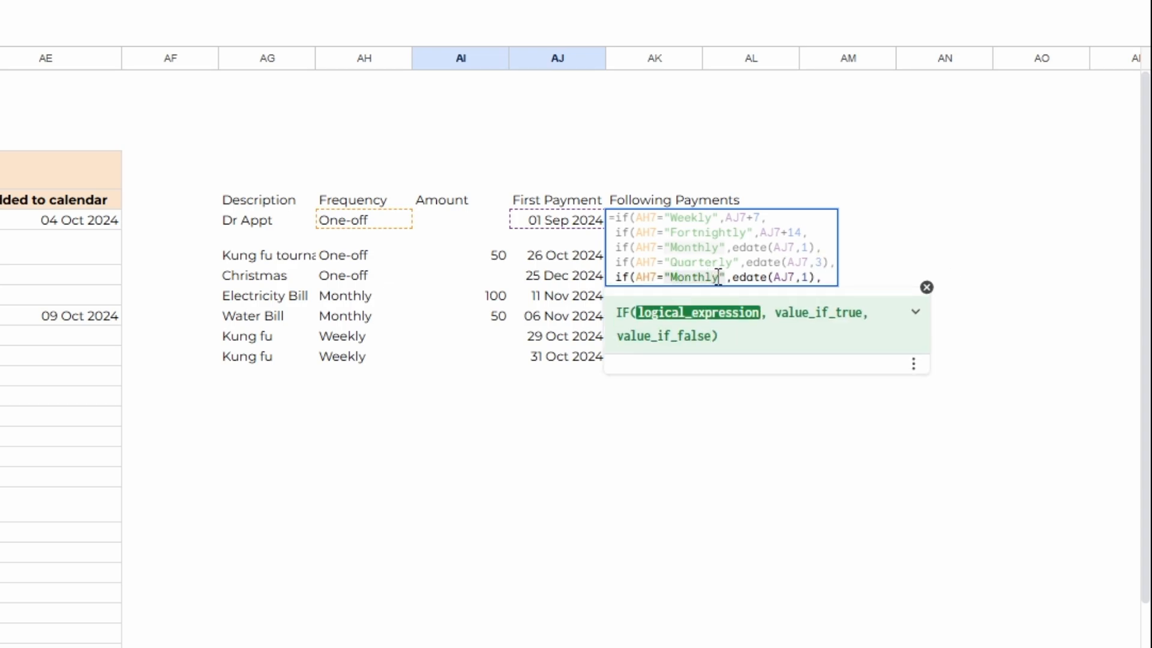
drag(719, 277, 678, 277)
key(BackSpace)
key(BackSpace)
text(Annually)
key(End)
key(Left)
key(Left)
text(2)
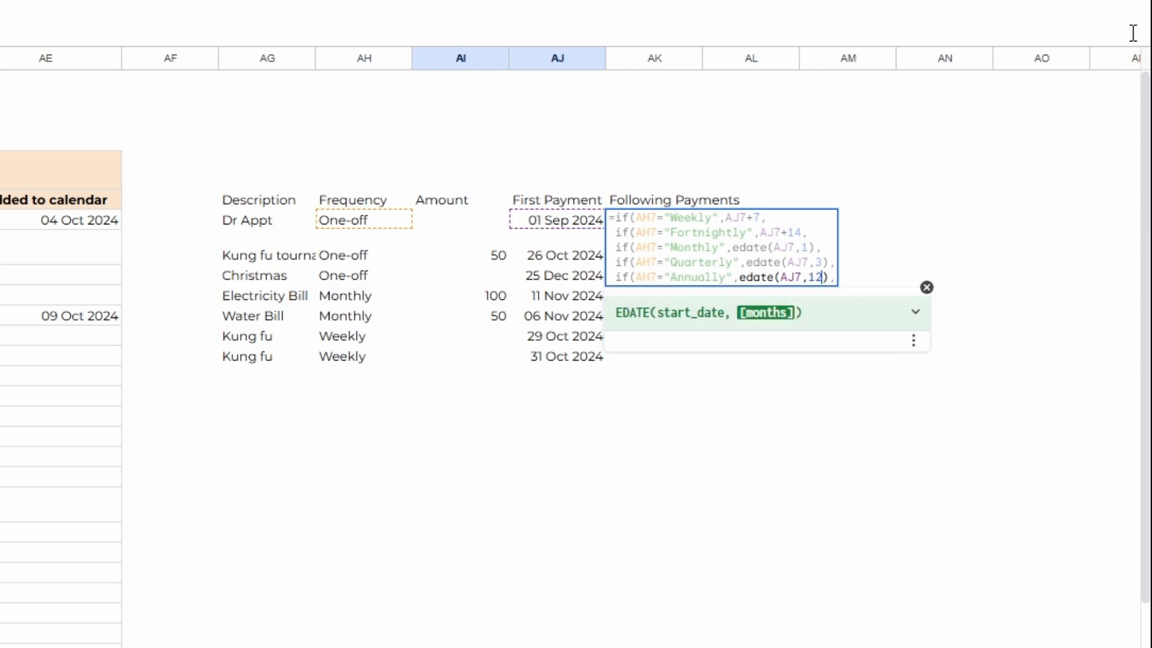
key(End)
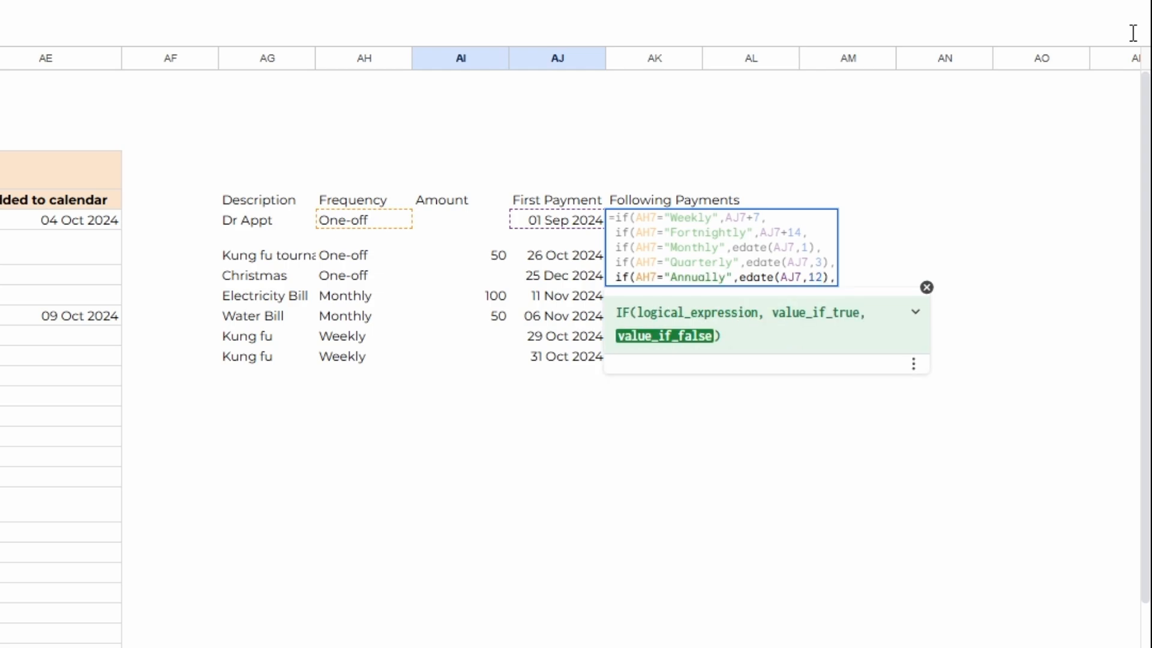
- Finish the AK7 formula with an empty string "" as the fallback, commit it and dismiss the suggested autofill
text("")
key(Return)
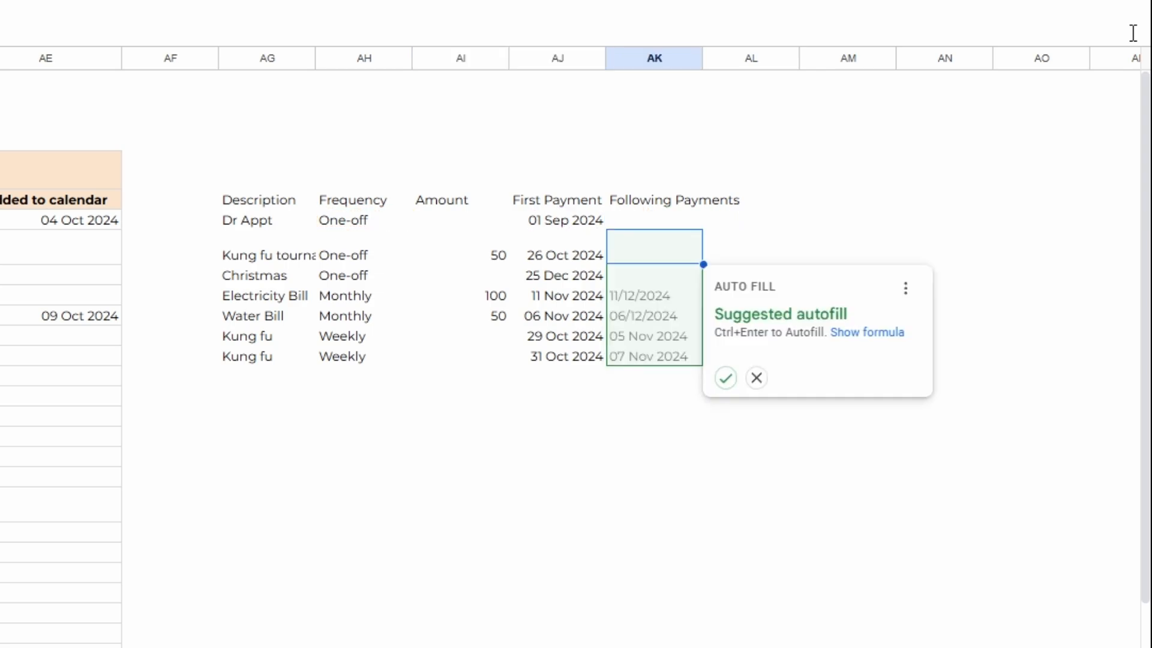
key(Escape)
- Fill the AK7 formula down the Following Payments column to the last Kung fu row, AK13
click(366, 223)
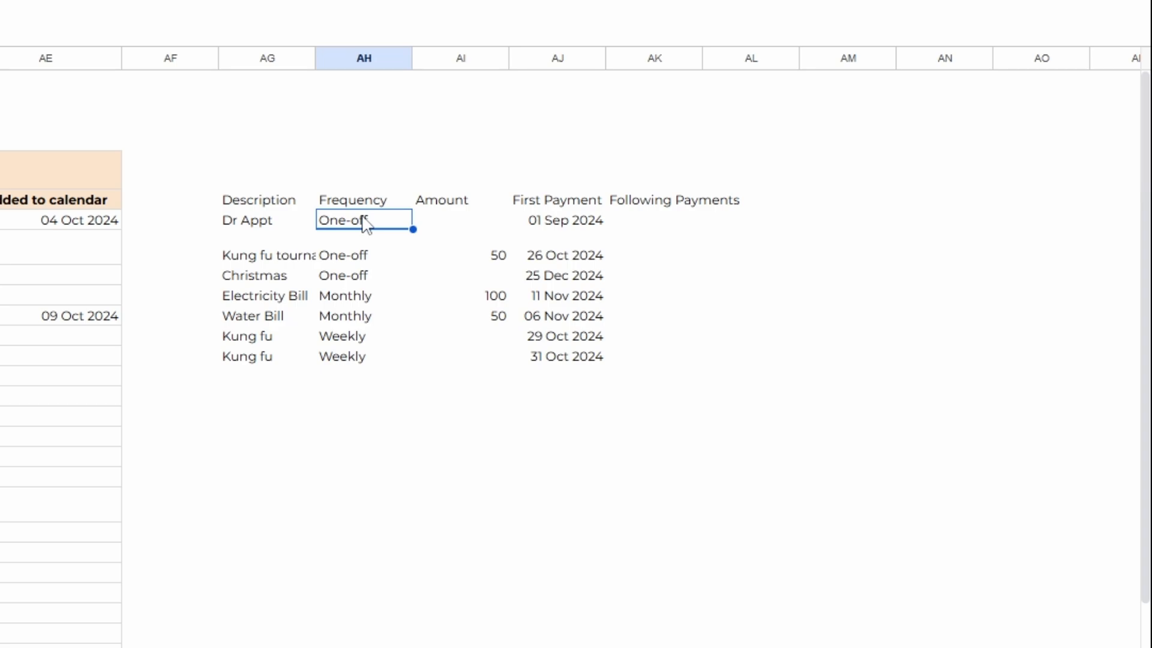
click(663, 222)
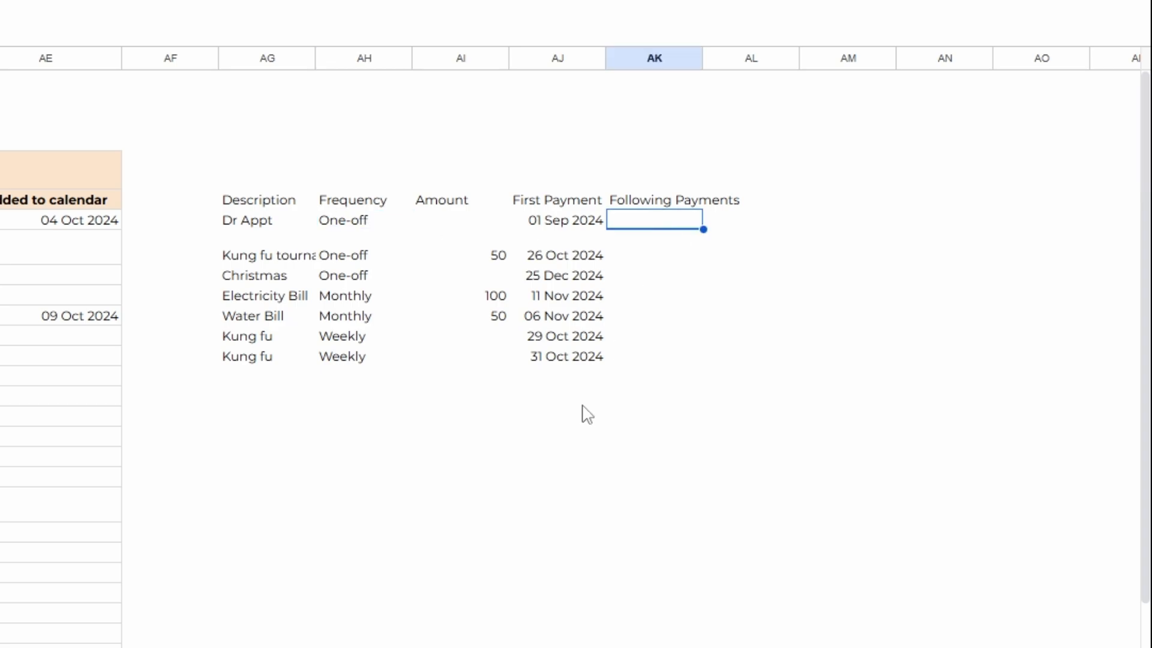
drag(703, 229, 707, 366)
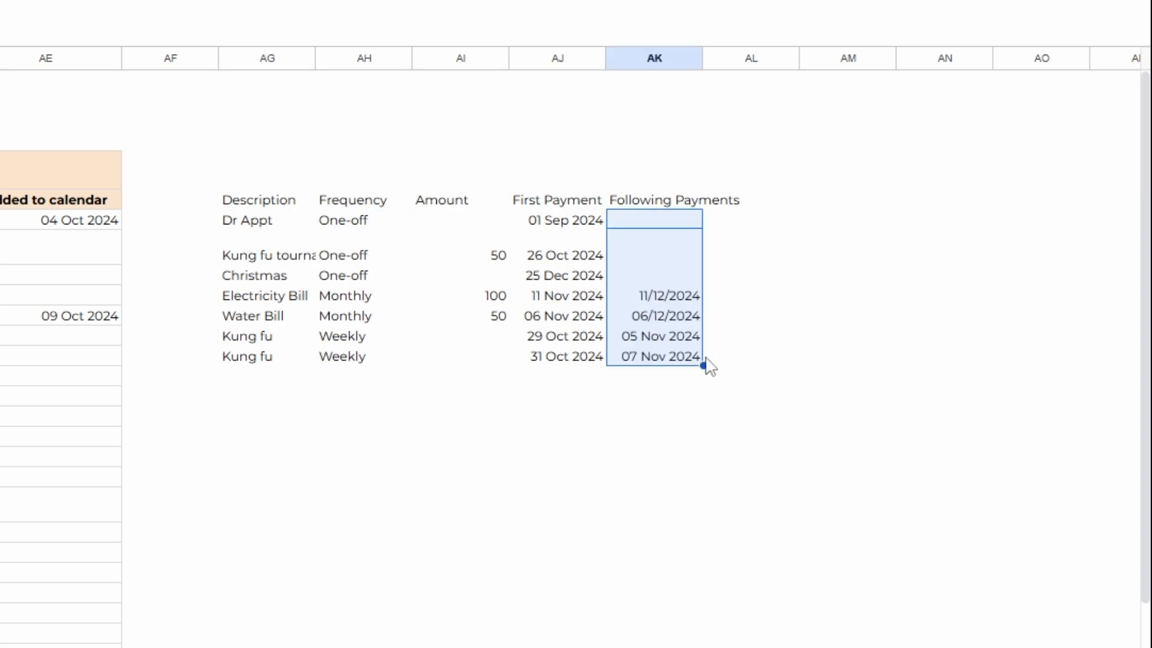
- Copy the date format of AJ7 and apply only the format to the range AJ7:AP13
click(576, 222)
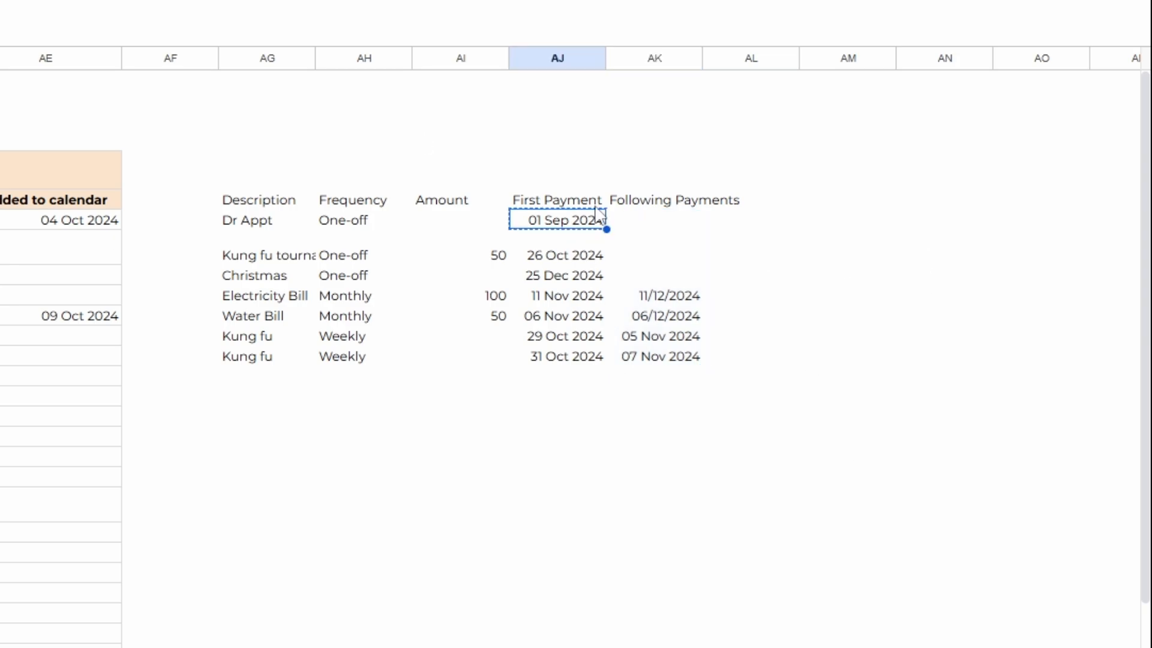
key(ctrl+c)
scroll(632, 378, right, 1)
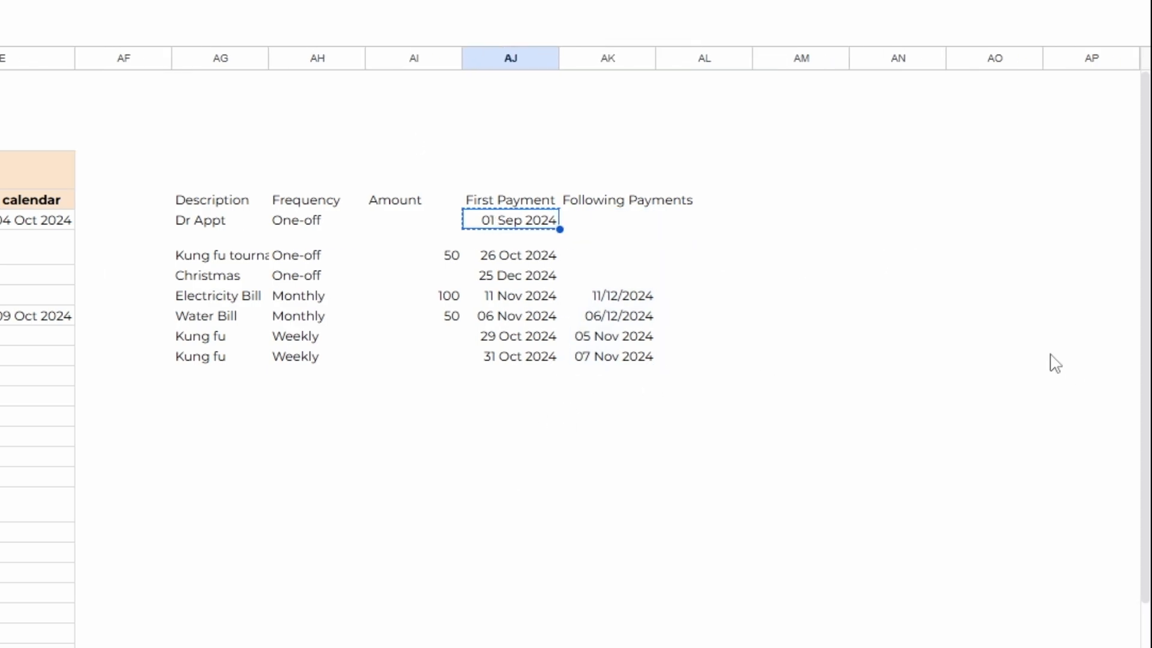
scroll(1055, 363, down, 1)
shift+click(1111, 290)
key(ctrl+alt+v)
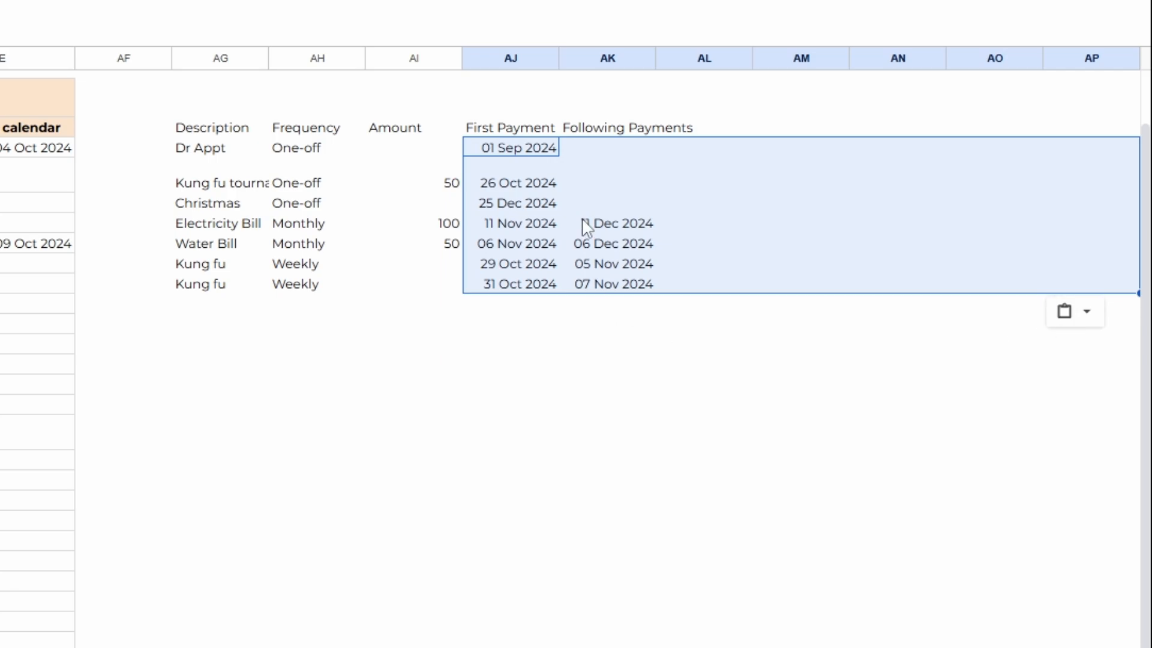
- Check the first and following payment dates in the Electricity Bill, Water Bill and first Kung fu rows
scroll(586, 228, up, 1)
drag(234, 300, 618, 309)
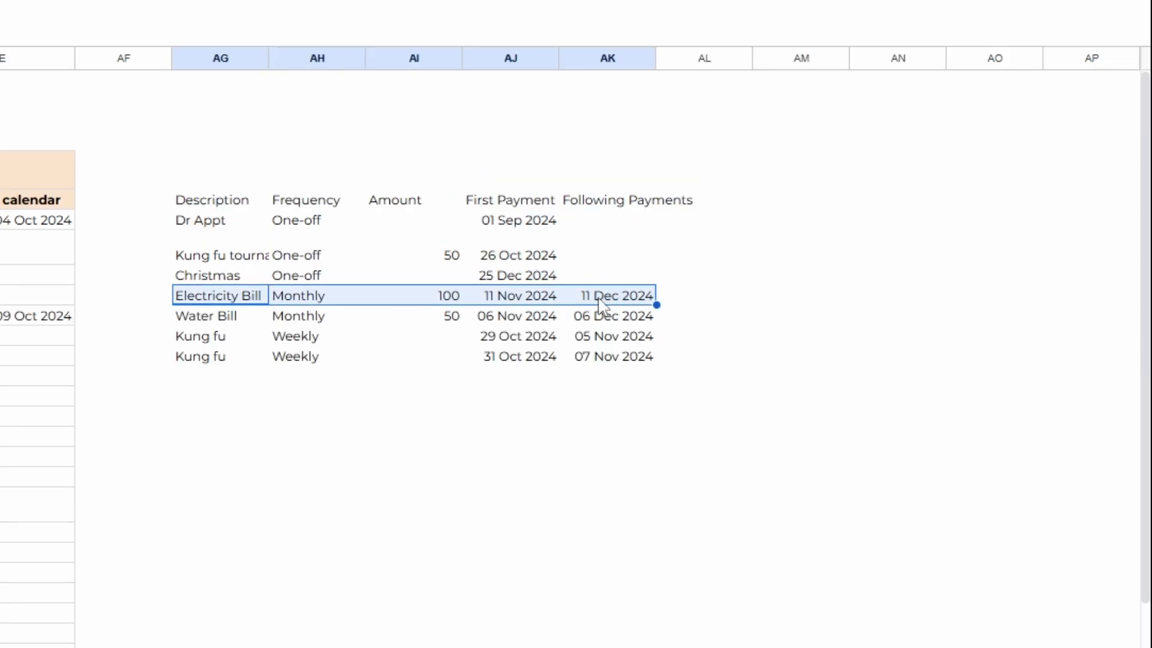
drag(213, 321, 609, 329)
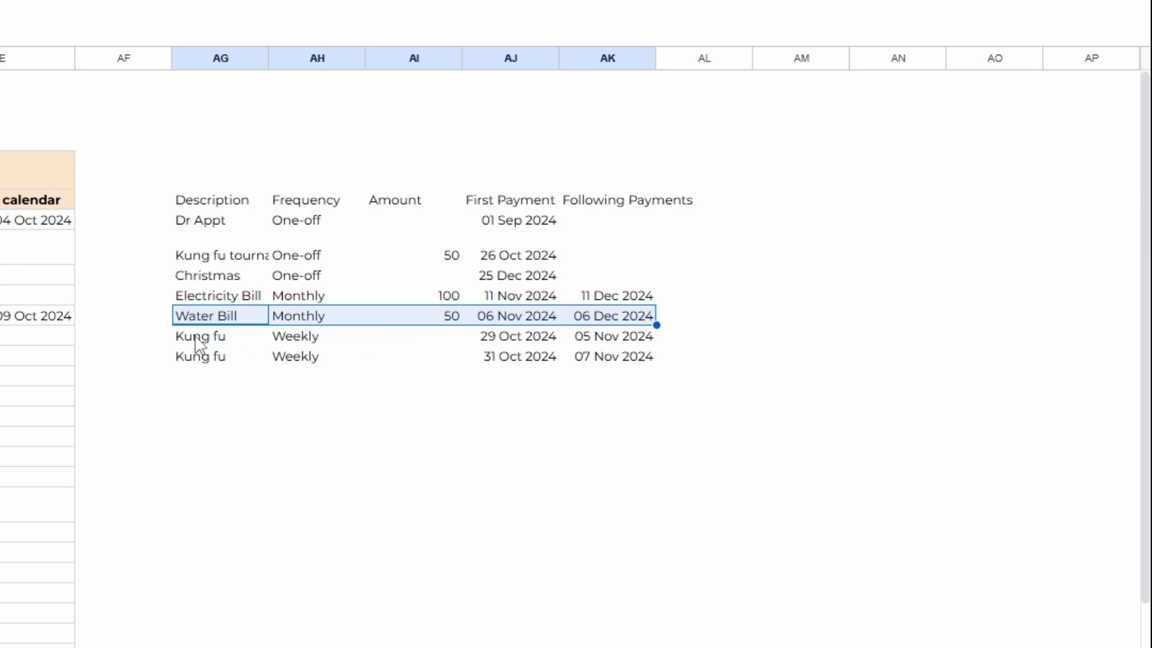
drag(199, 343, 621, 349)
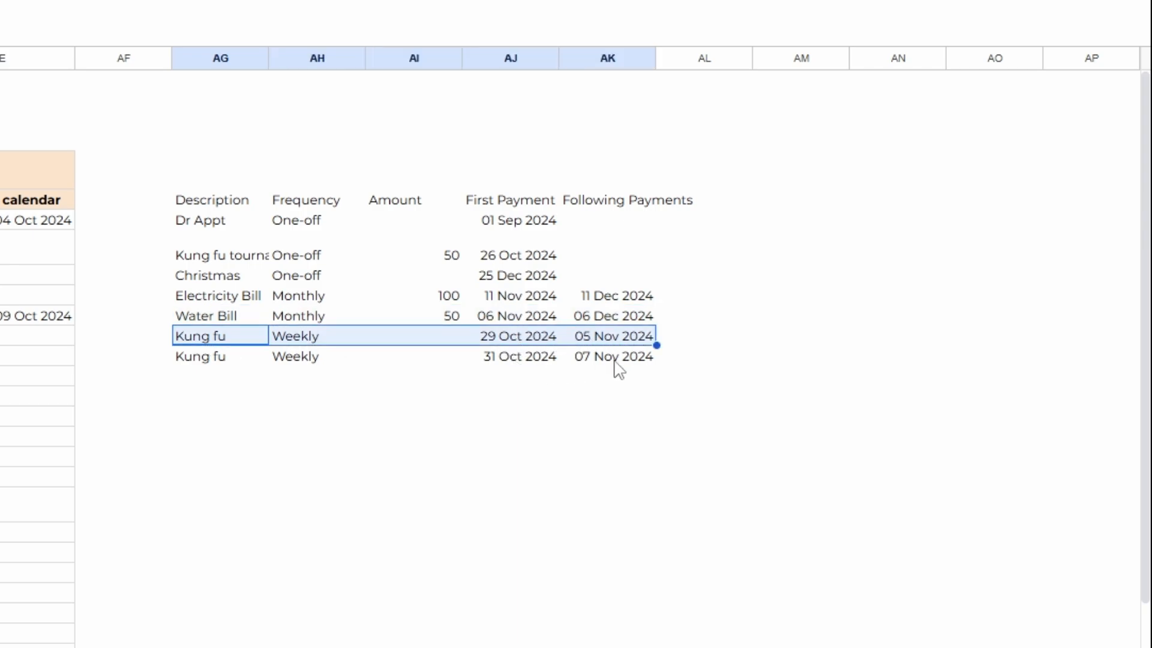
- Change the Weekly branch of the AK7 formula to AJ7+sequence(1,52*2,7,7)
drag(614, 226, 622, 380)
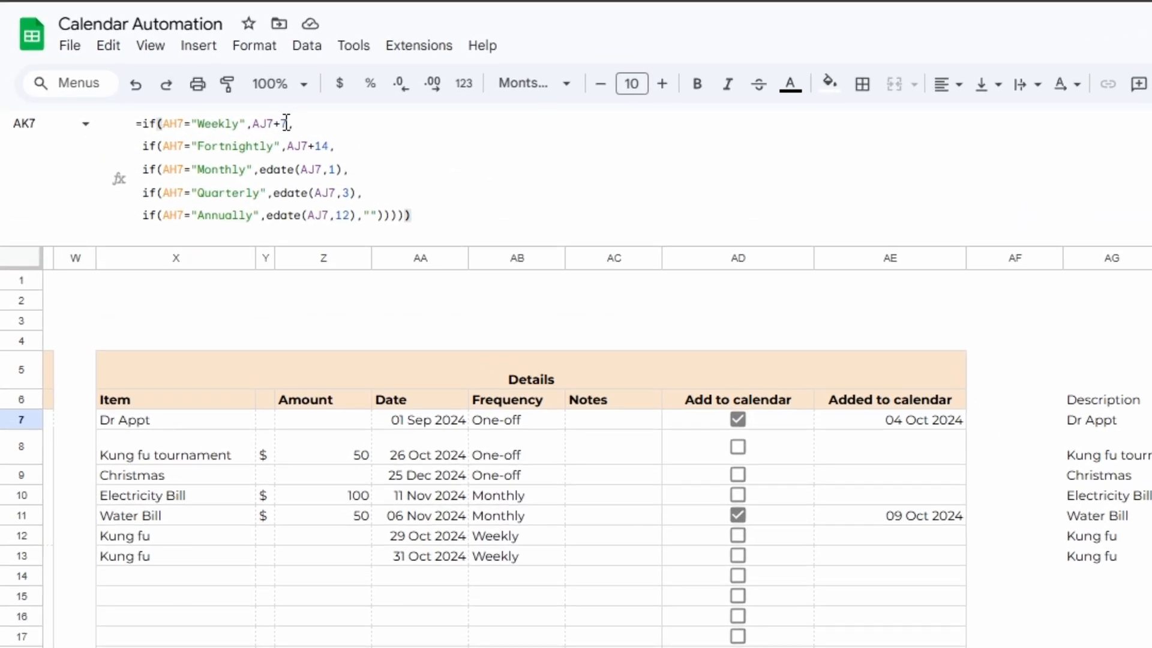
click(287, 123)
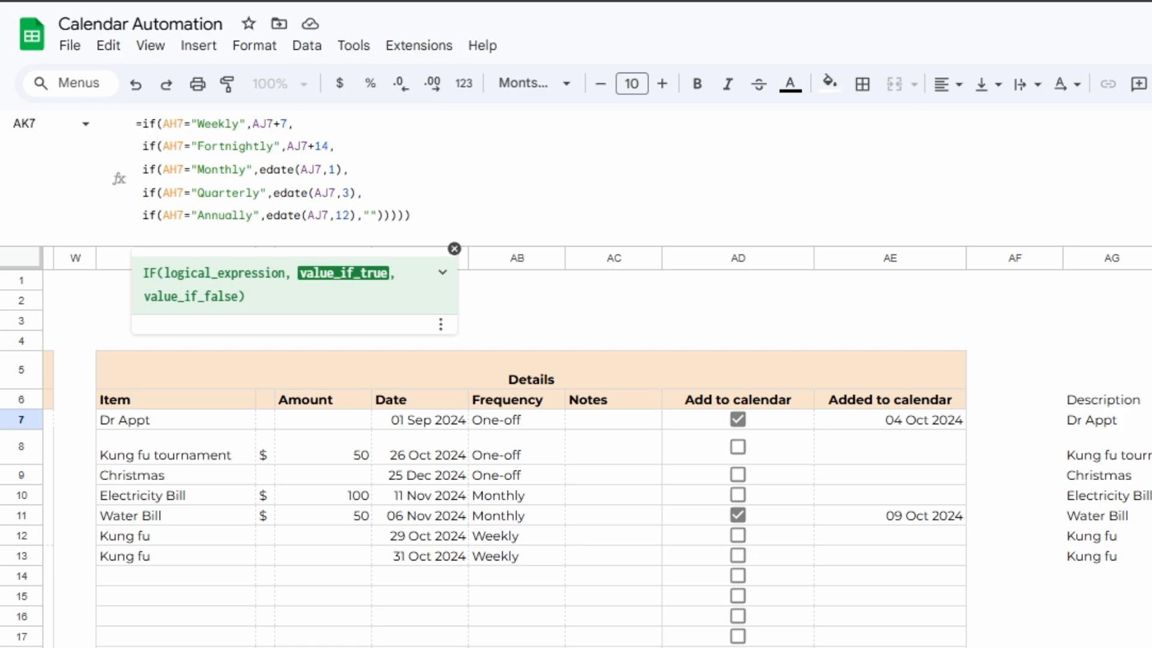
key(BackSpace)
text(sequence()
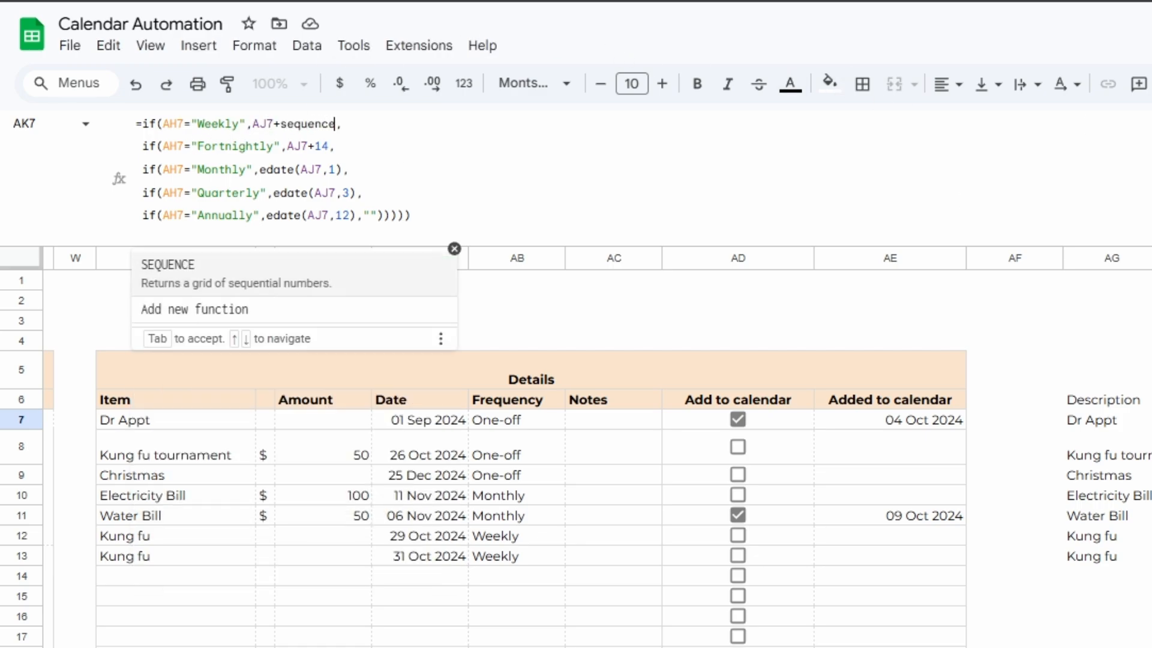
text(1,)
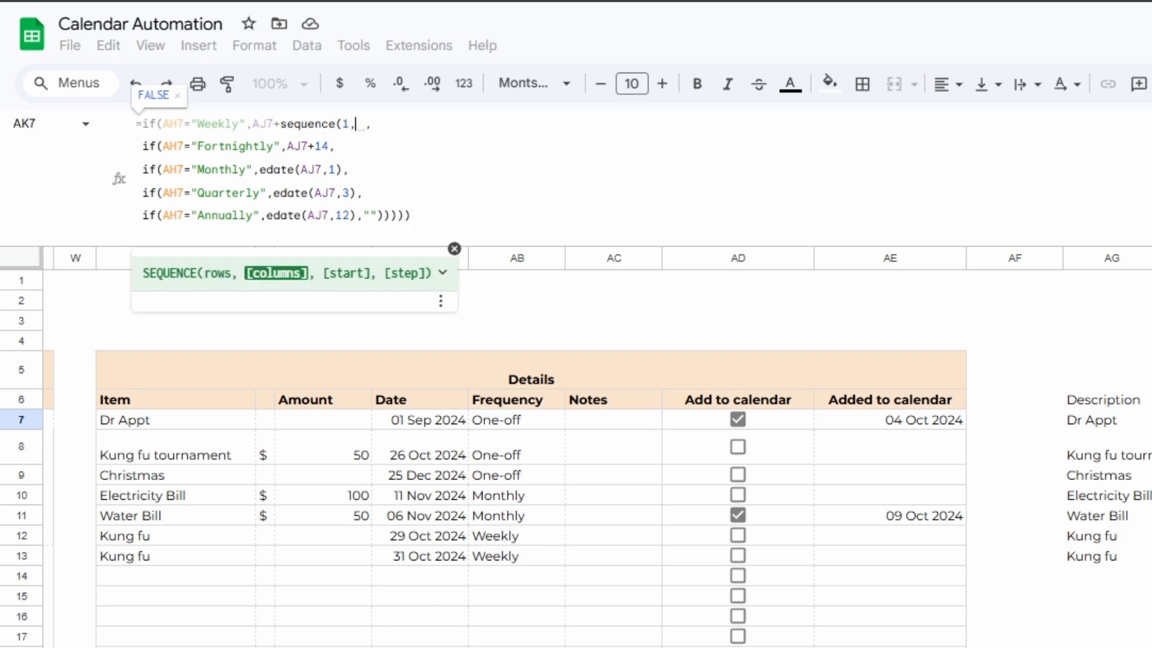
text(52*)
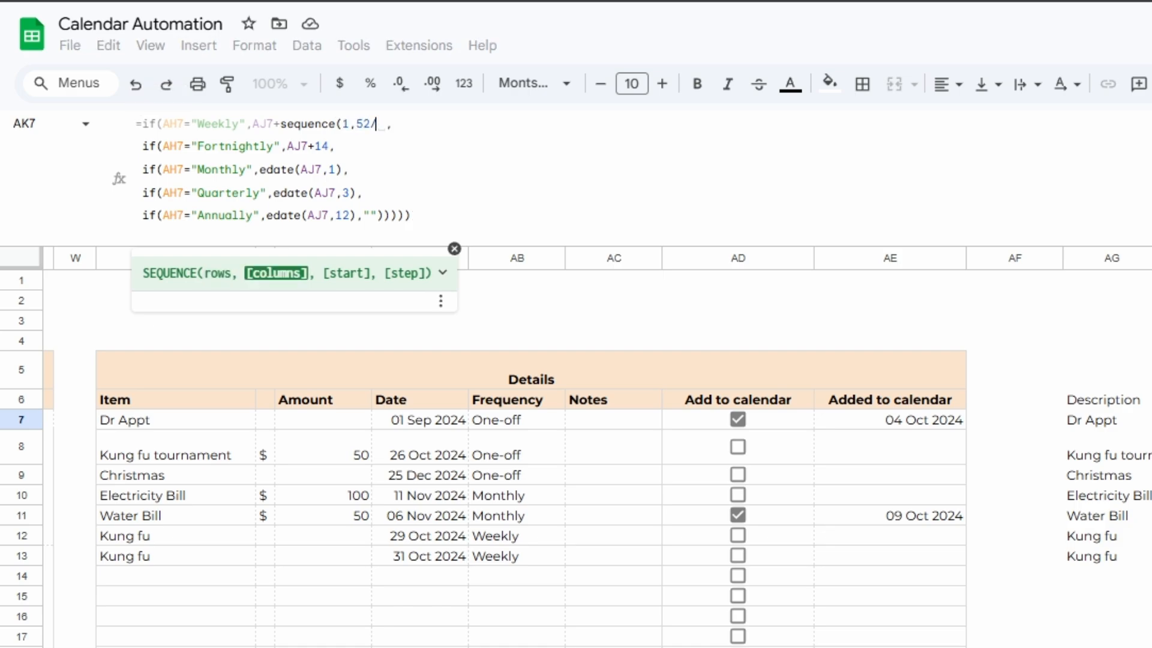
text(2)
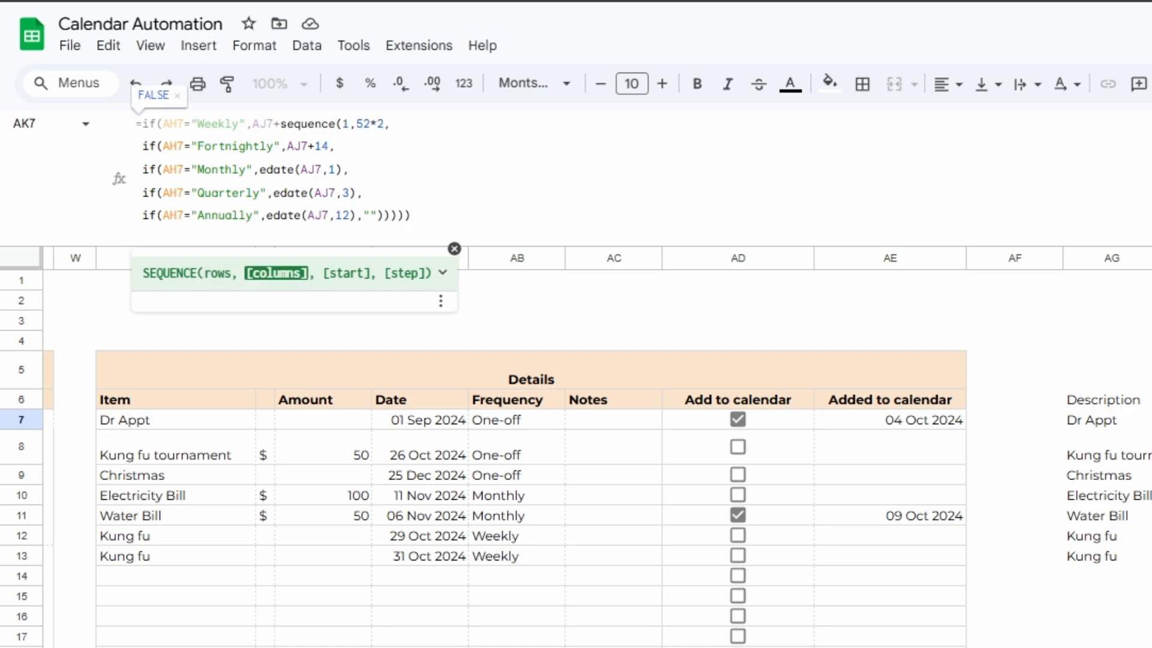
text(,7)
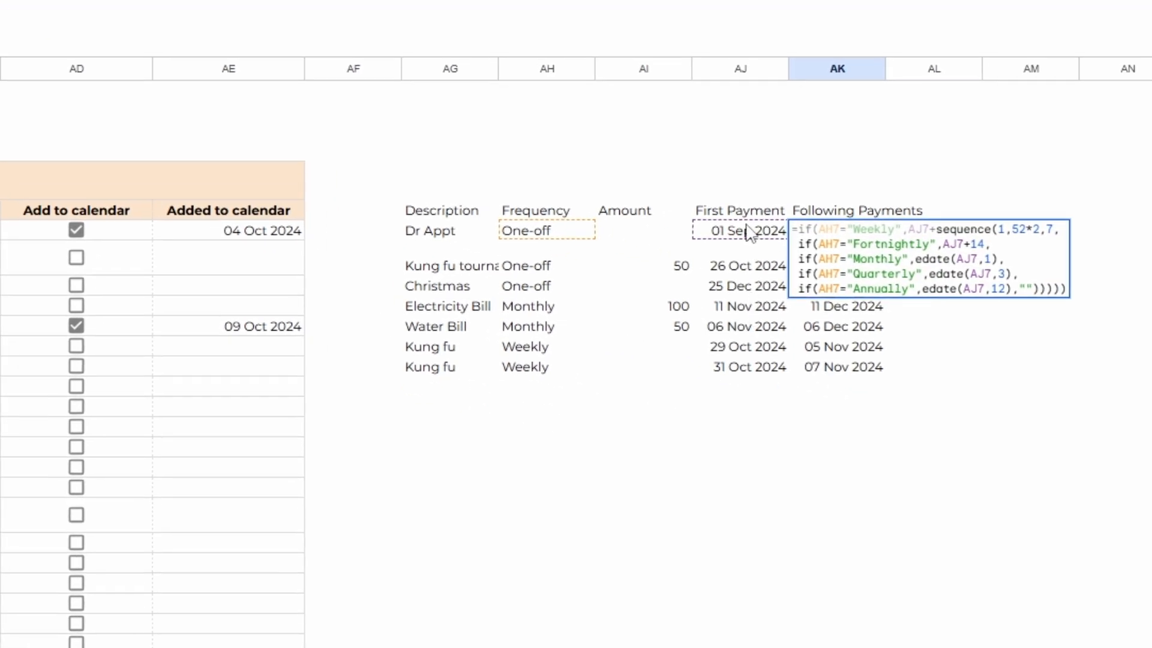
text(,)
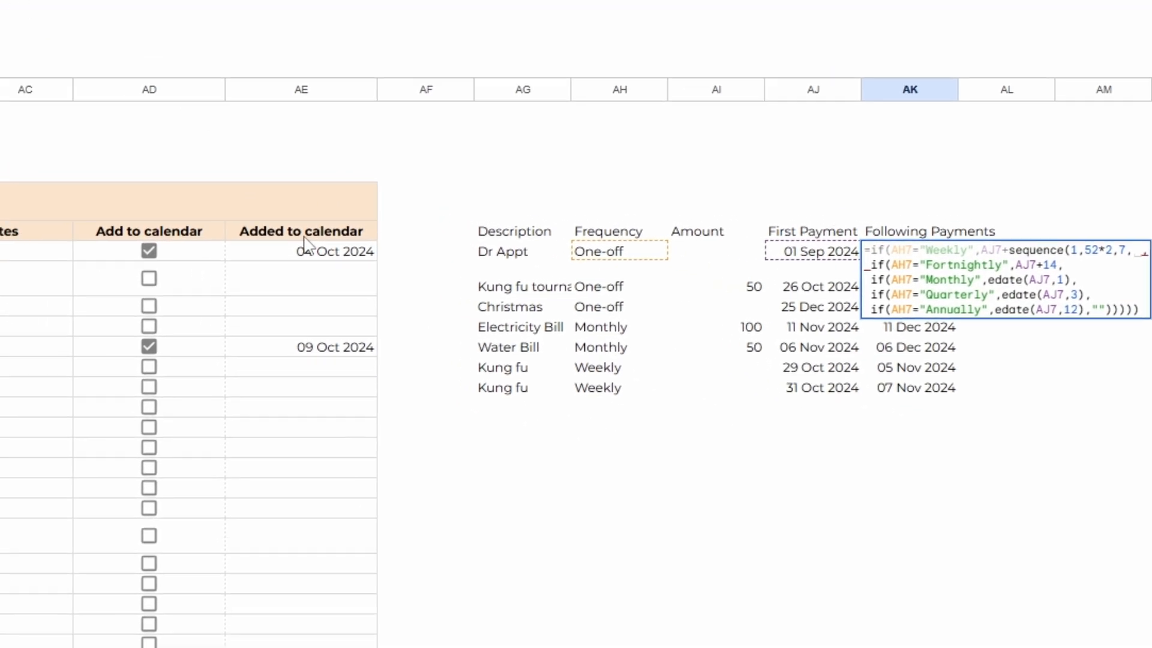
text(7)
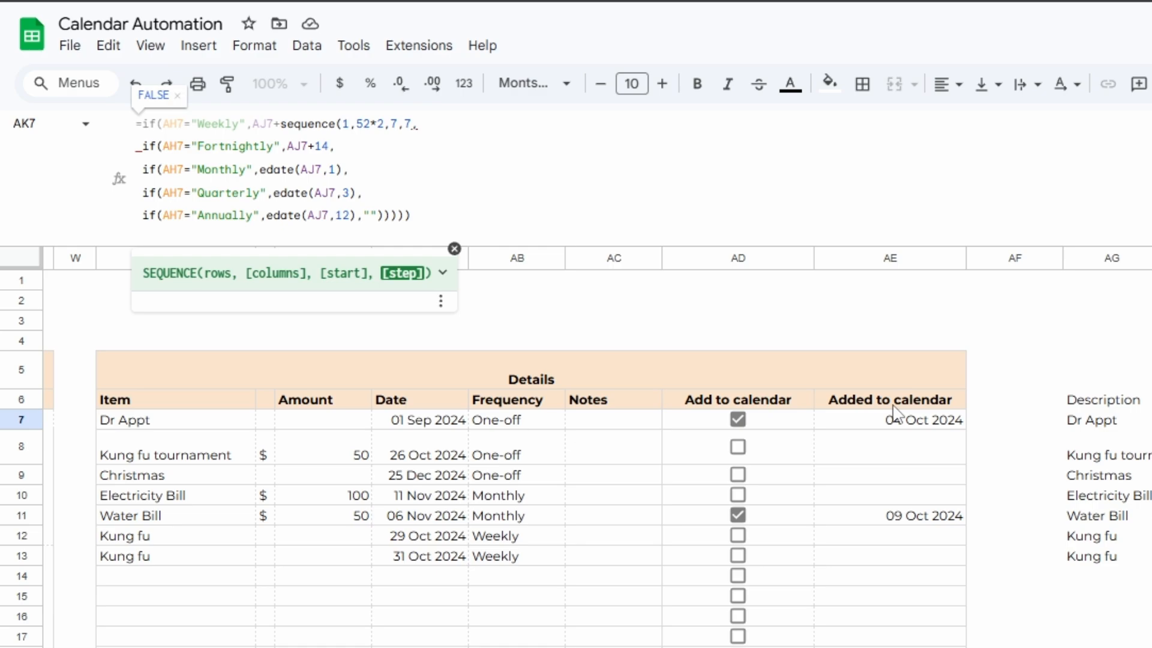
text())
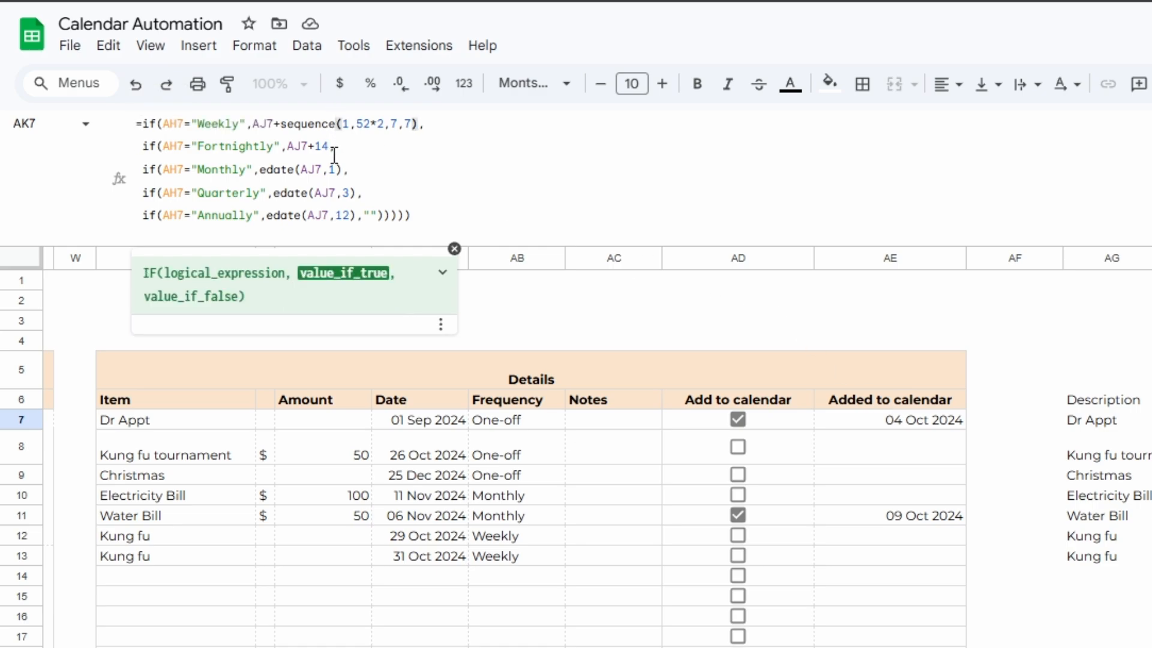
- Copy the Weekly branch's sequence expression over the day increment in the Fortnightly branch of the AK7 formula
drag(332, 146, 313, 146)
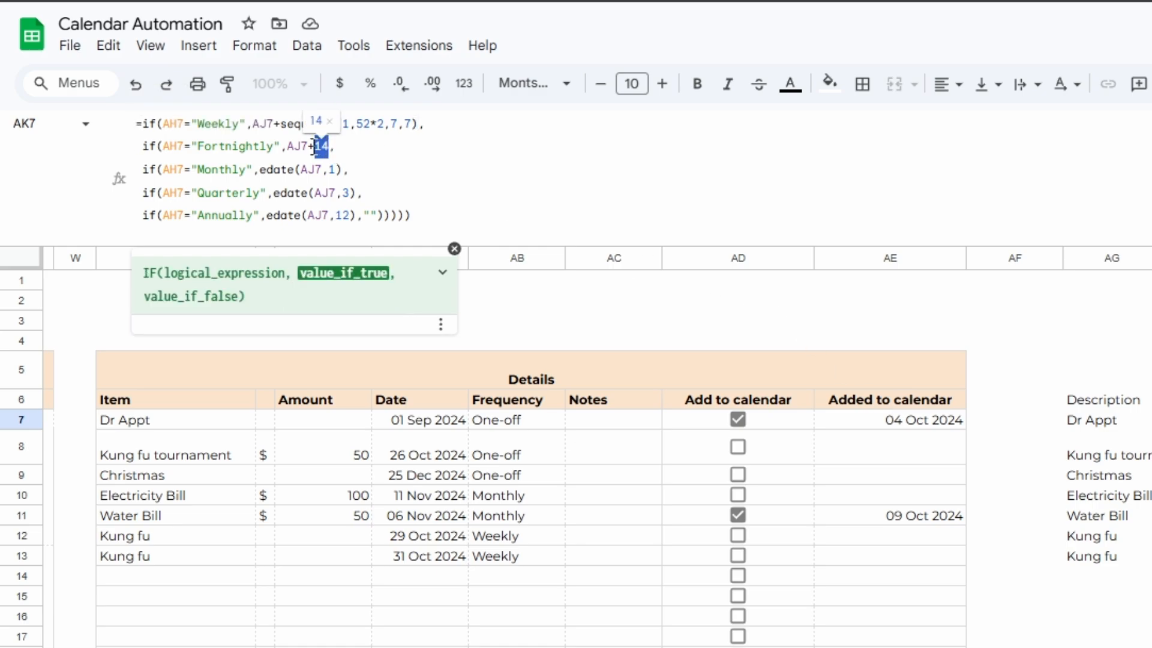
drag(415, 124, 280, 123)
key(ctrl+c)
double_click(329, 146)
key(ctrl+v)
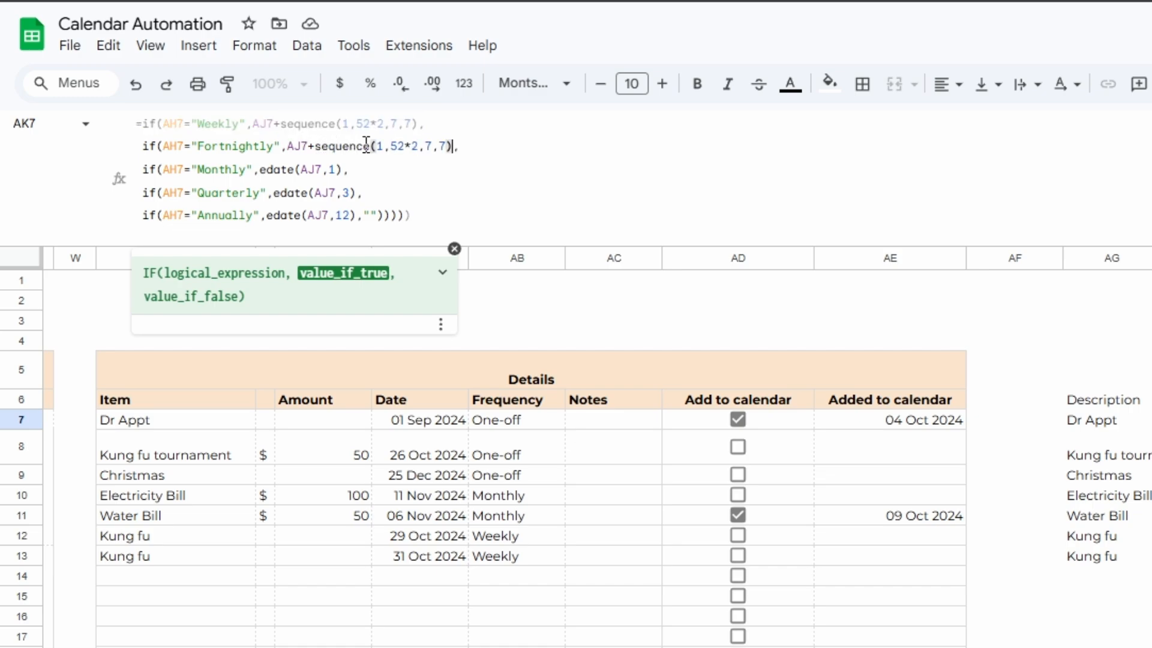
- Change the Fortnightly sequence to 26*2 columns with start 14 and step 14
click(404, 146)
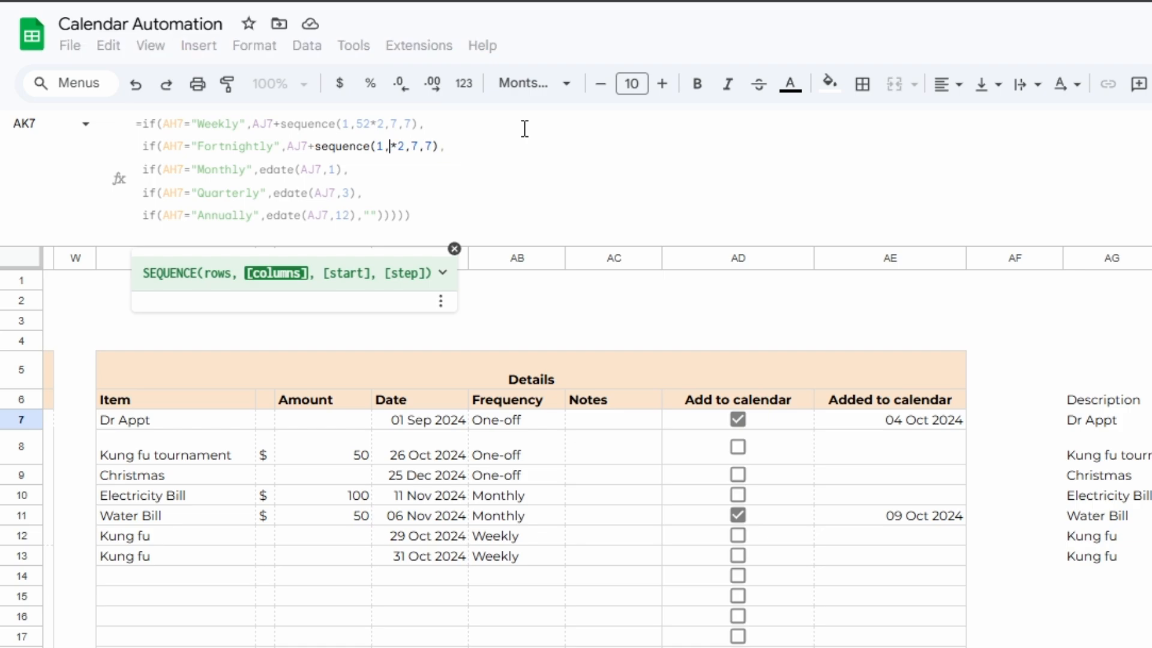
key(BackSpace)
key(BackSpace)
text(26)
key(Right)
key(Right)
key(Delete)
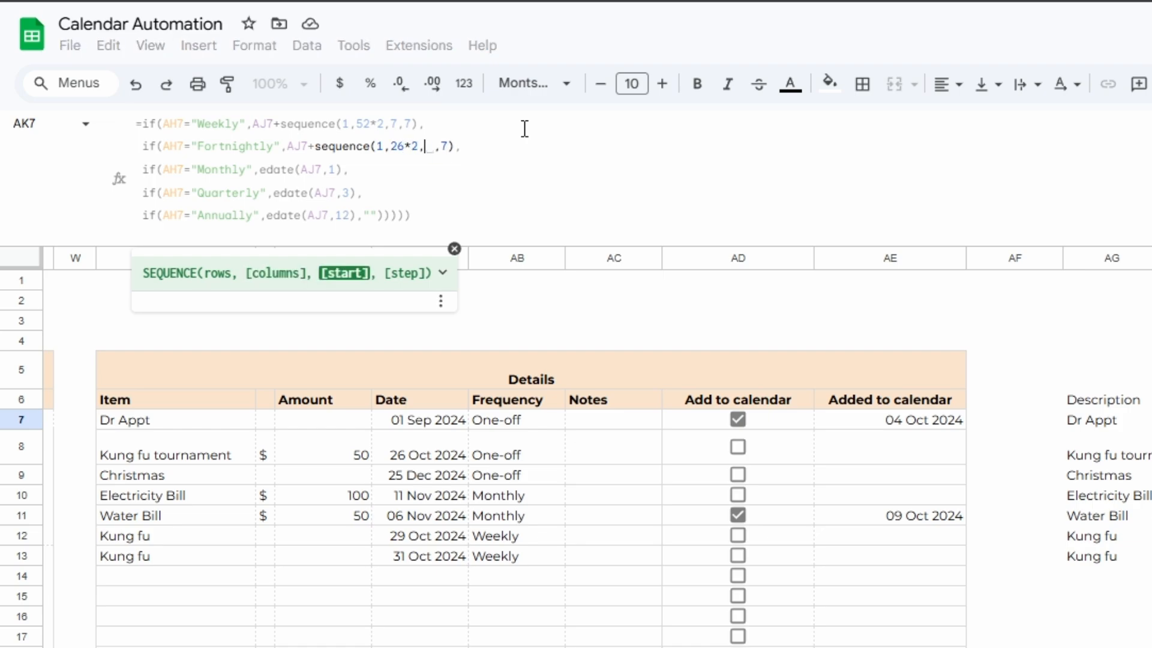
text(14)
key(Right)
key(Delete)
text(14)
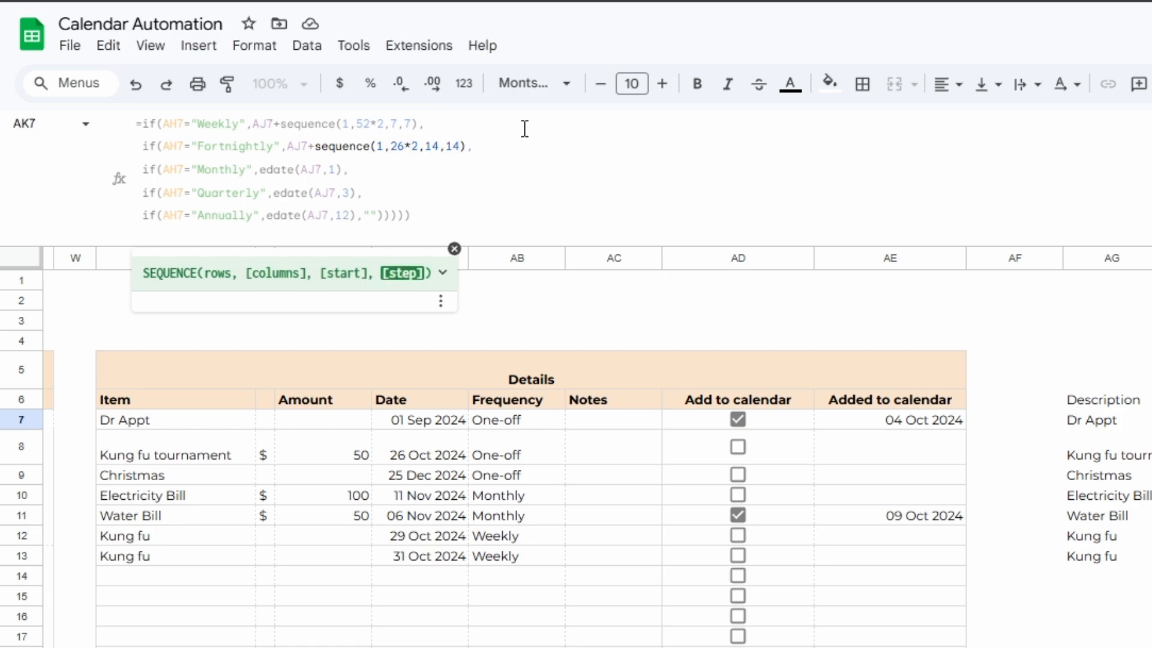
- Paste the copied sequence as the months argument of the Monthly edate and set its columns to 12*2
key(BackSpace)
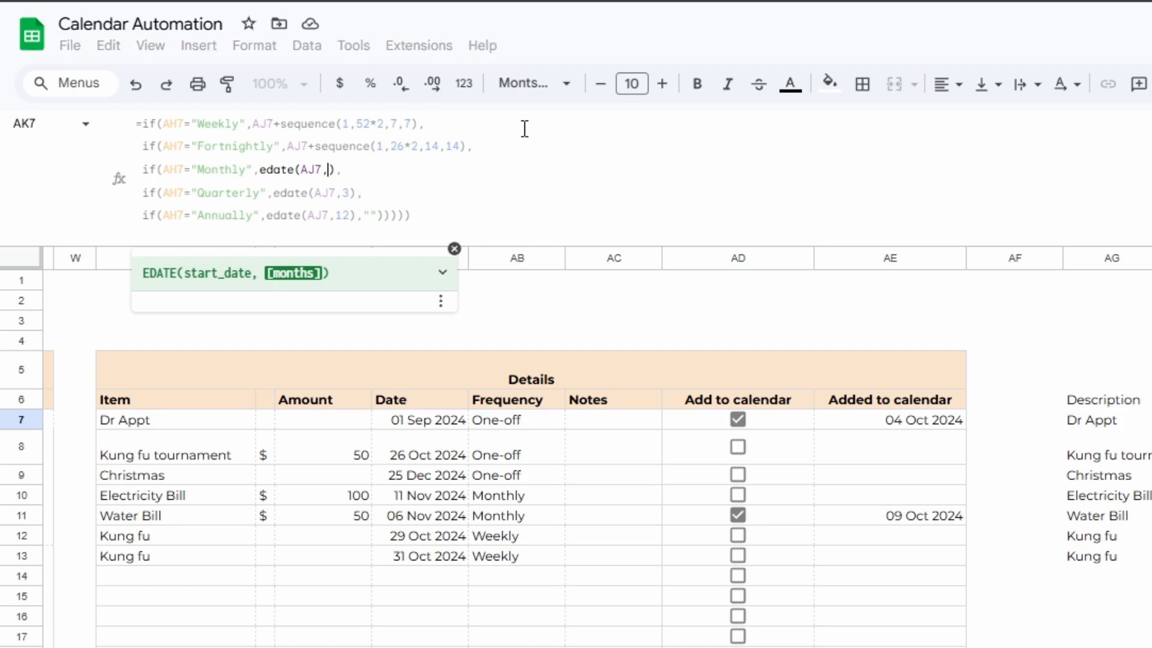
key(ctrl+v)
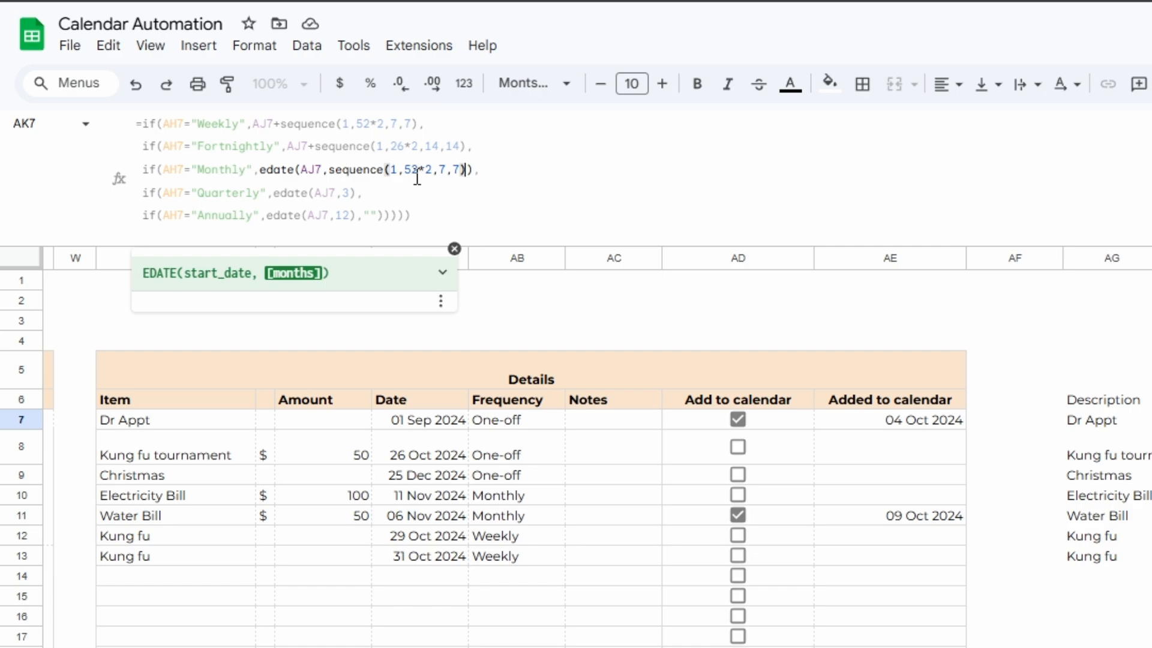
drag(413, 169, 418, 169)
key(BackSpace)
key(BackSpace)
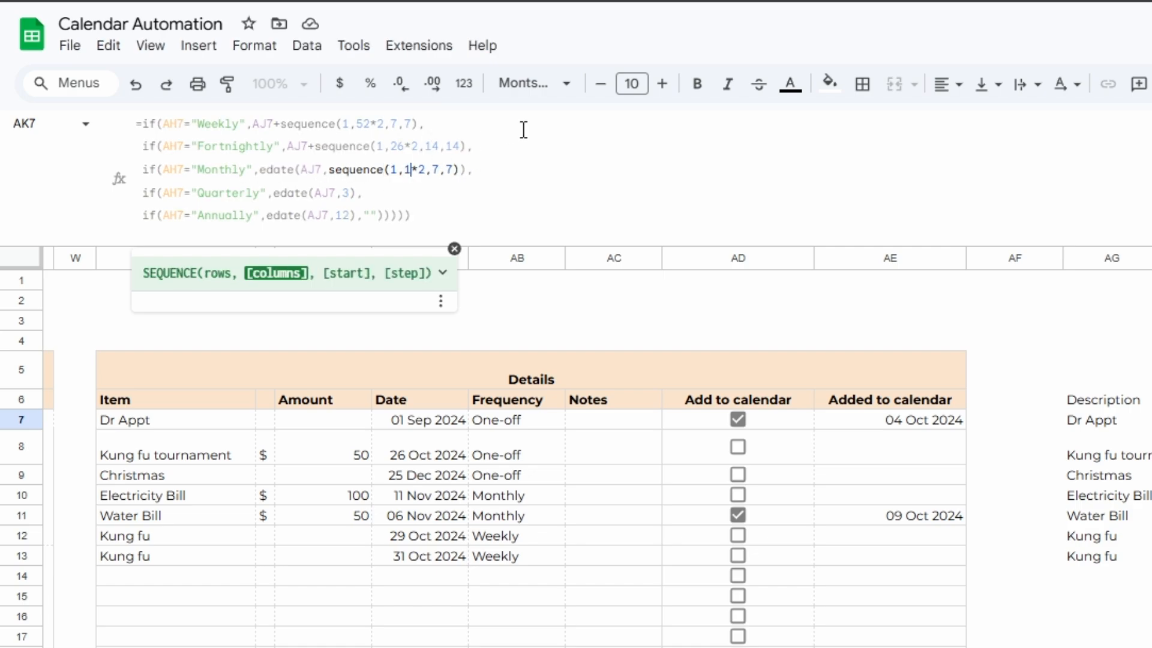
text(112)
key(BackSpace)
key(BackSpace)
text(2)
- Set both the start and the step of the Monthly sequence to 1
double_click(429, 169)
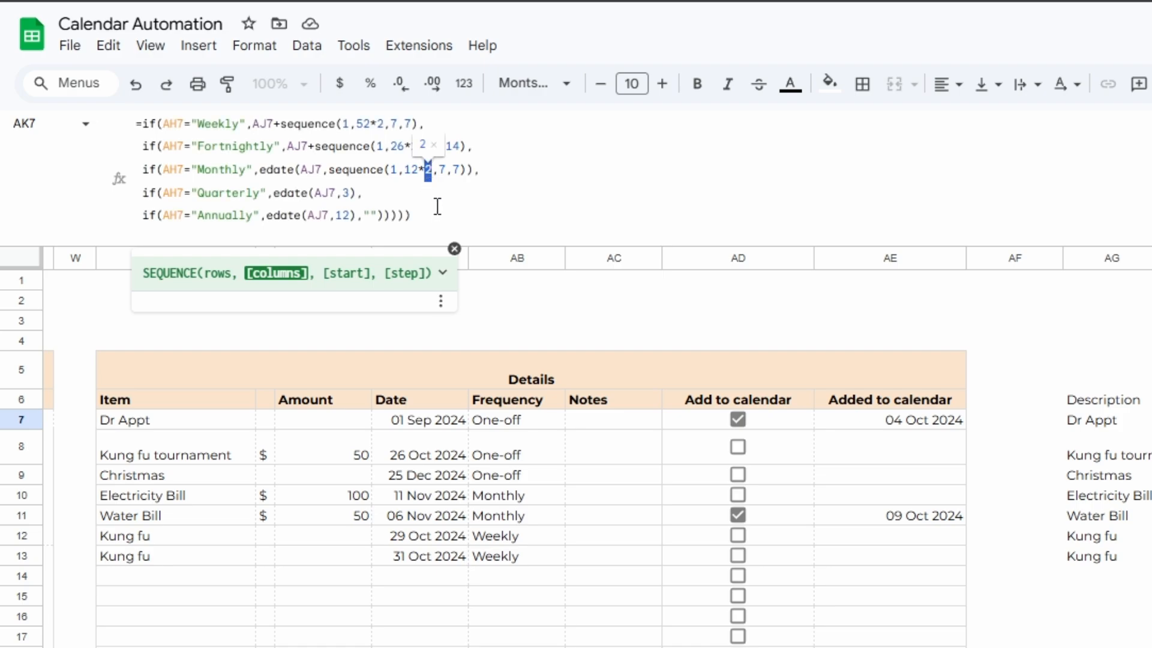
click(446, 169)
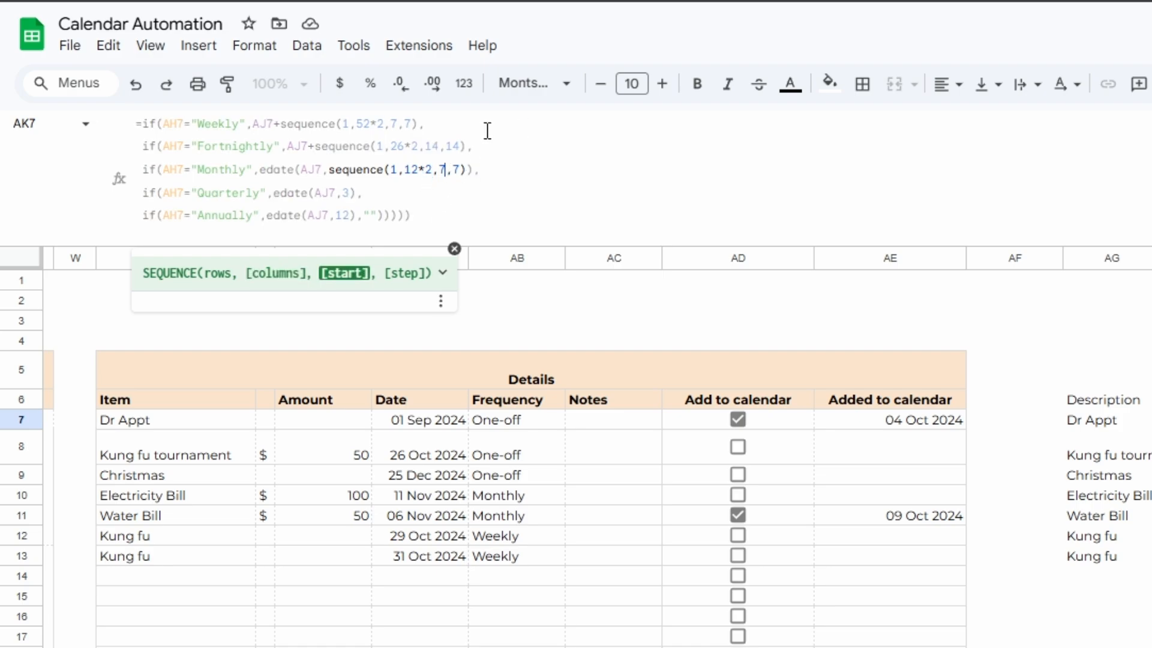
key(BackSpace)
text(1)
key(Right)
key(Right)
key(BackSpace)
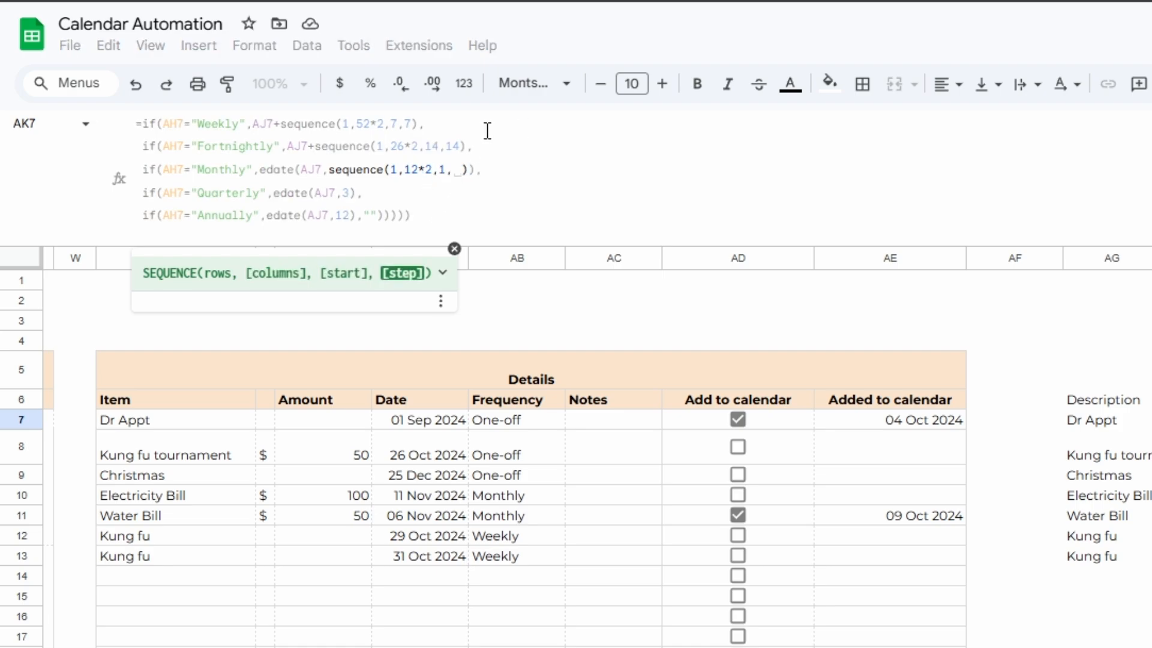
text(1)
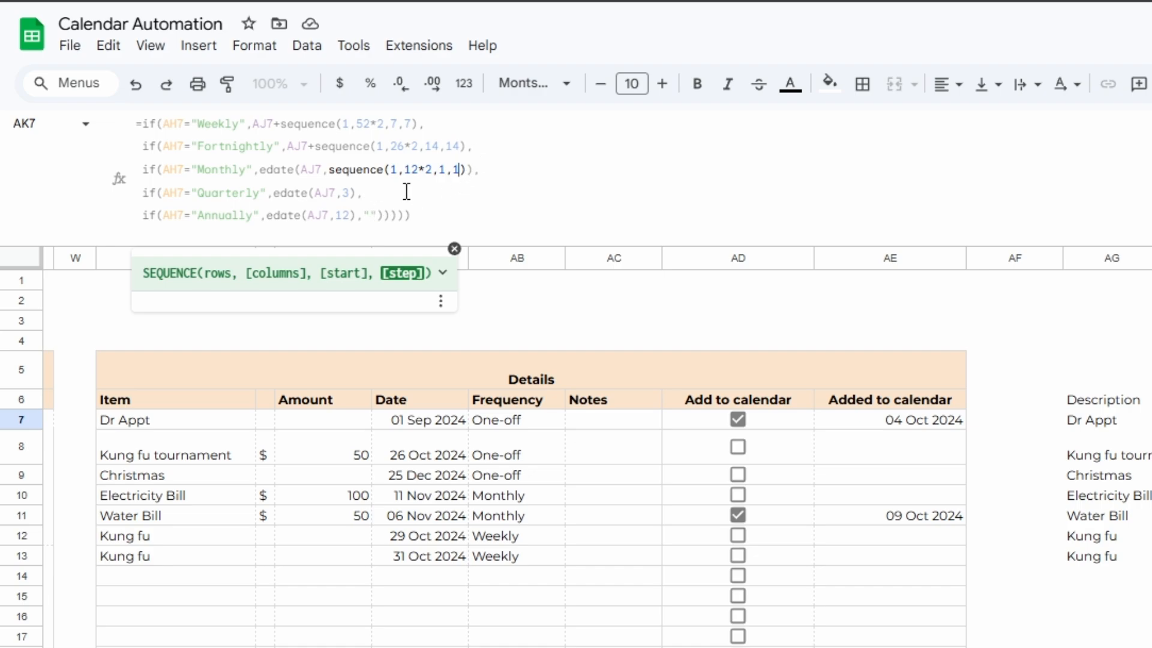
- Replace the months argument of the Quarterly edate with sequence(1,4*2,3,3), reusing the copied sequence
double_click(345, 192)
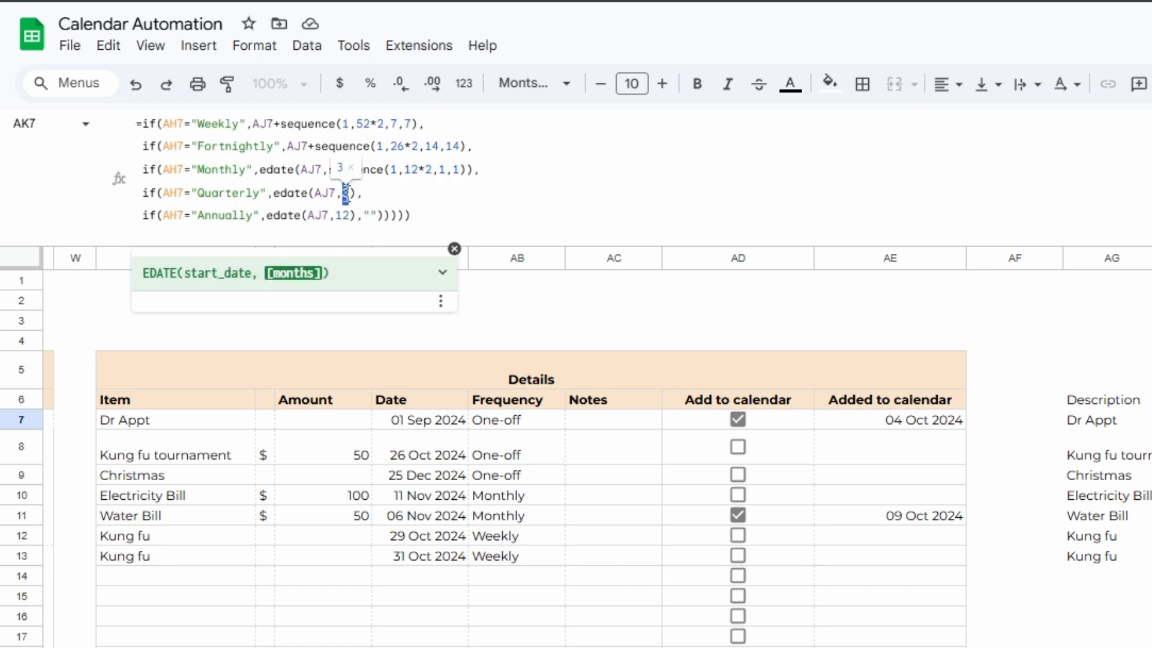
key(ctrl+v)
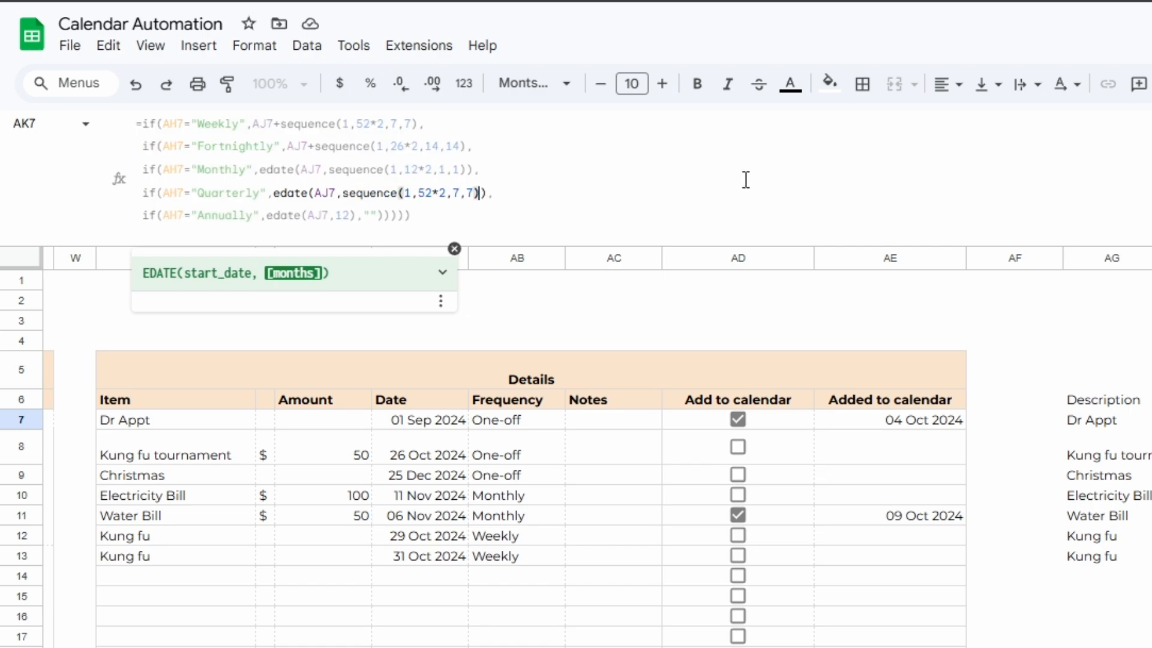
click(418, 192)
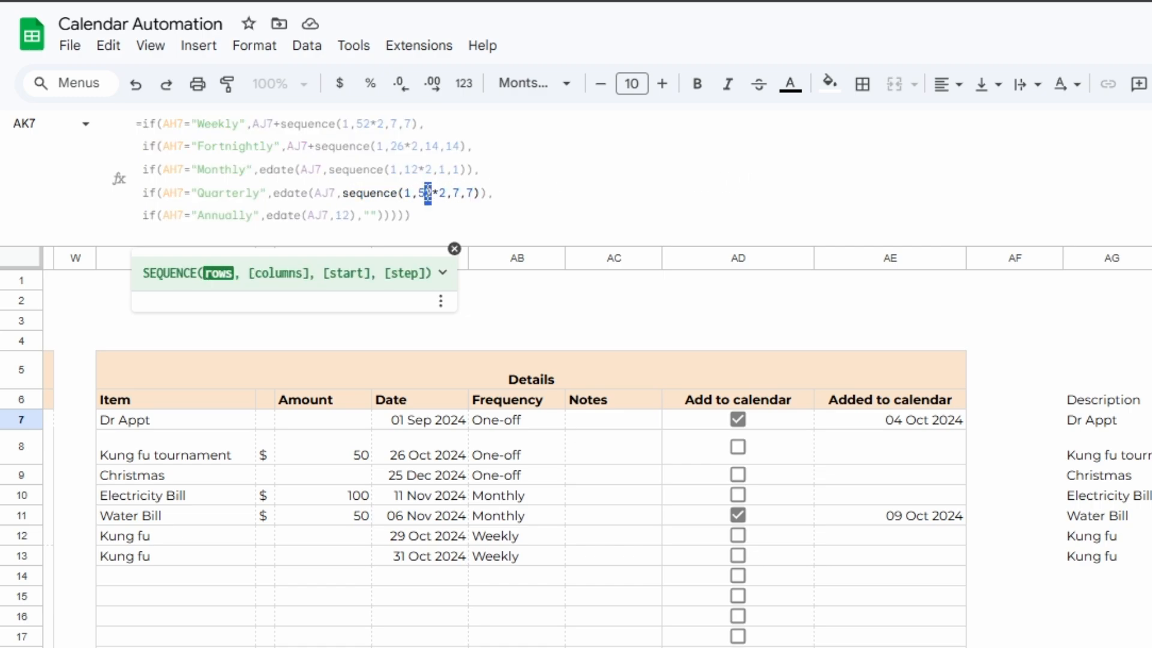
double_click(425, 193)
text(4)
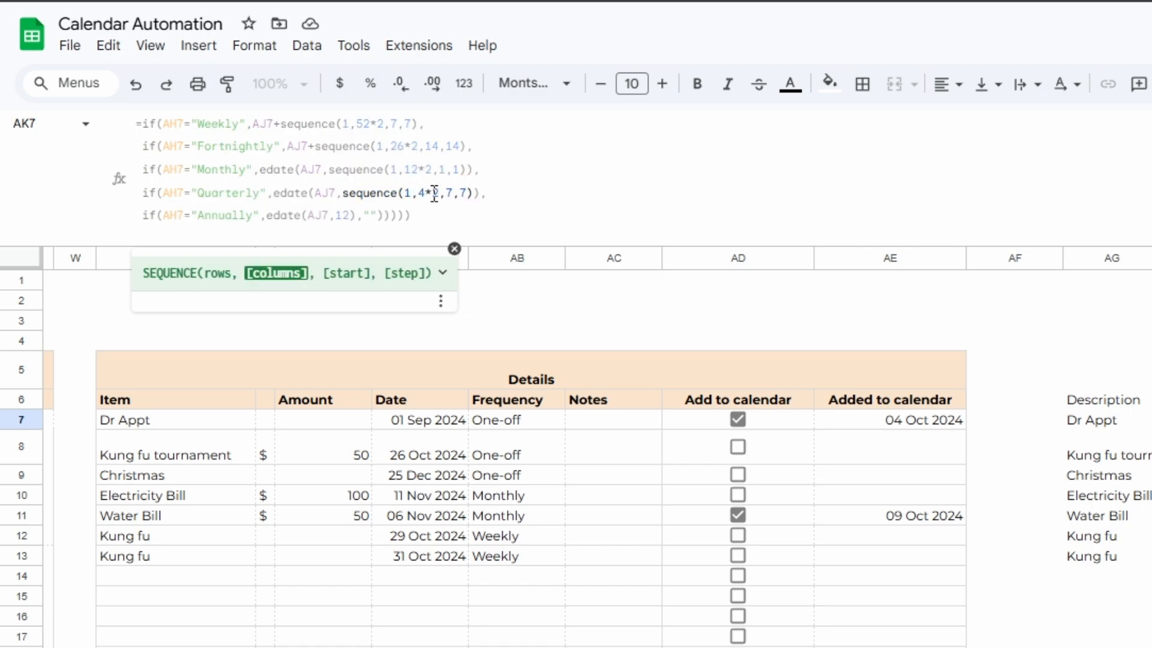
double_click(435, 192)
double_click(450, 193)
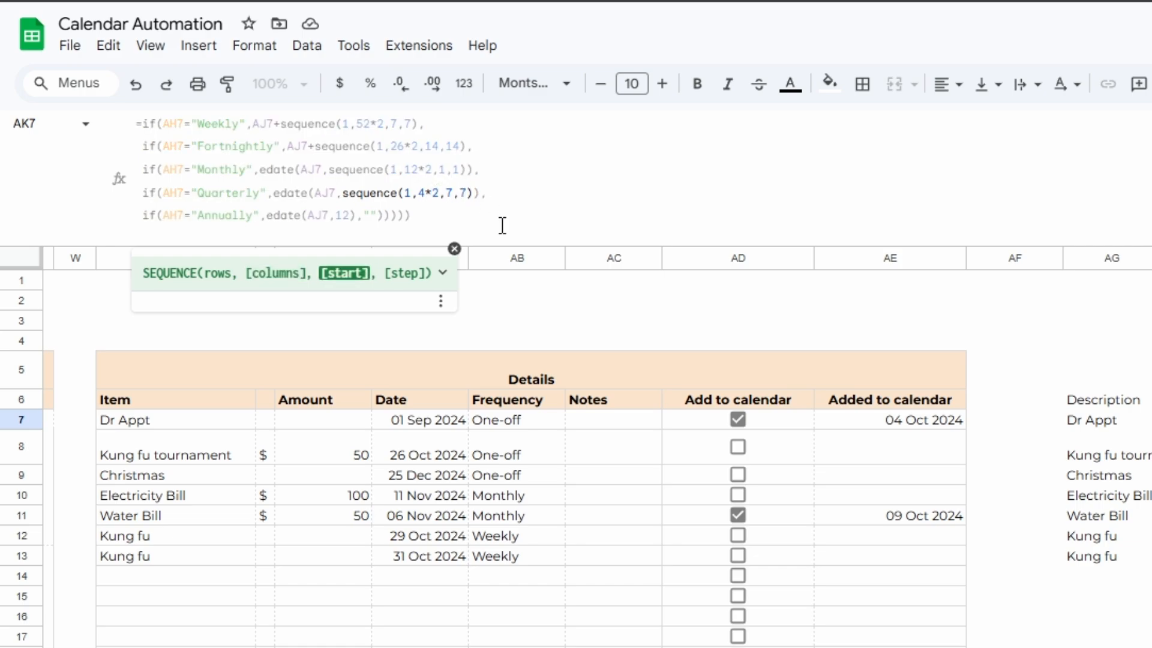
text(3)
double_click(468, 193)
text(3)
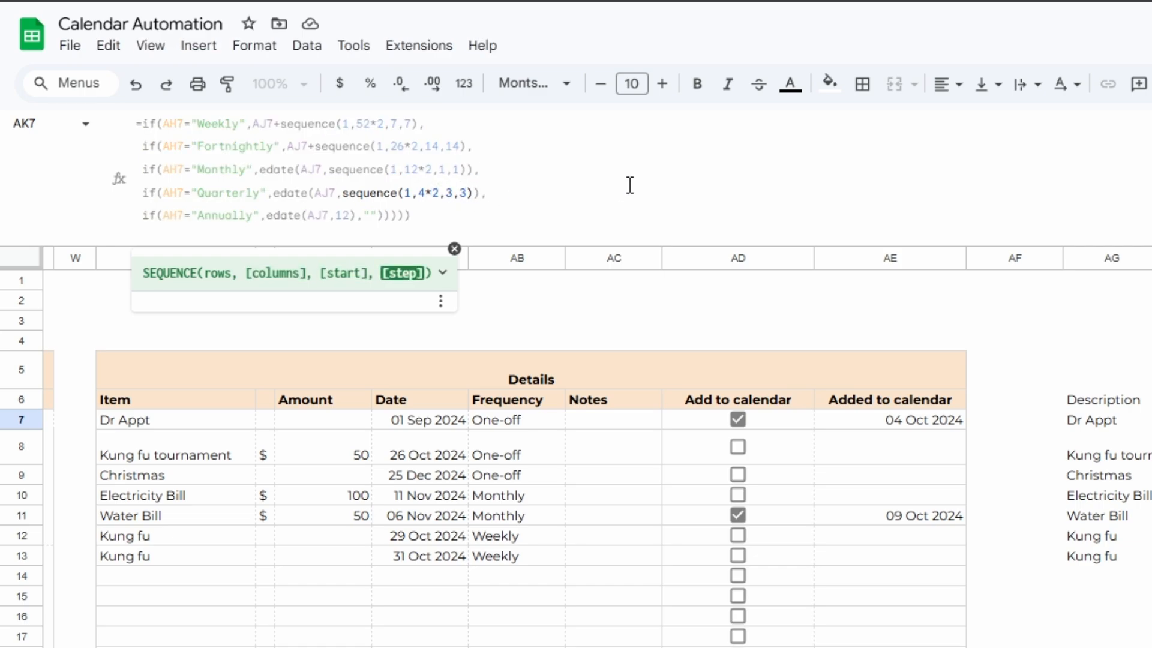
- Paste the copied sequence as the Annually edate's months argument and give it 2 columns and start 12
double_click(341, 214)
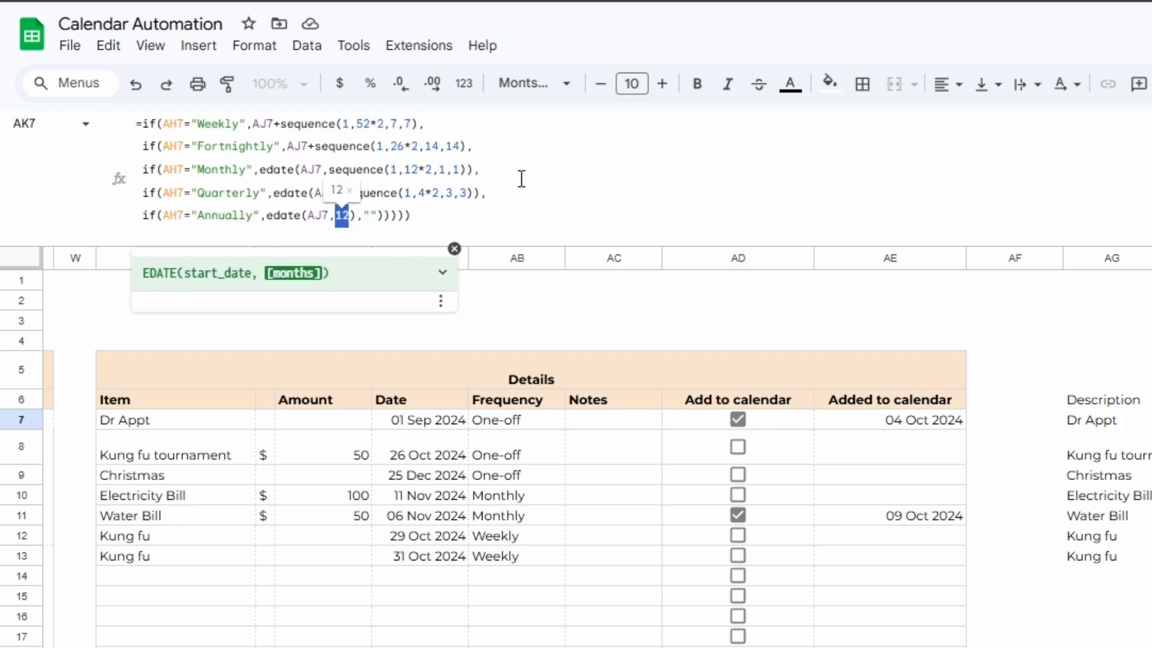
key(ctrl+v)
double_click(419, 215)
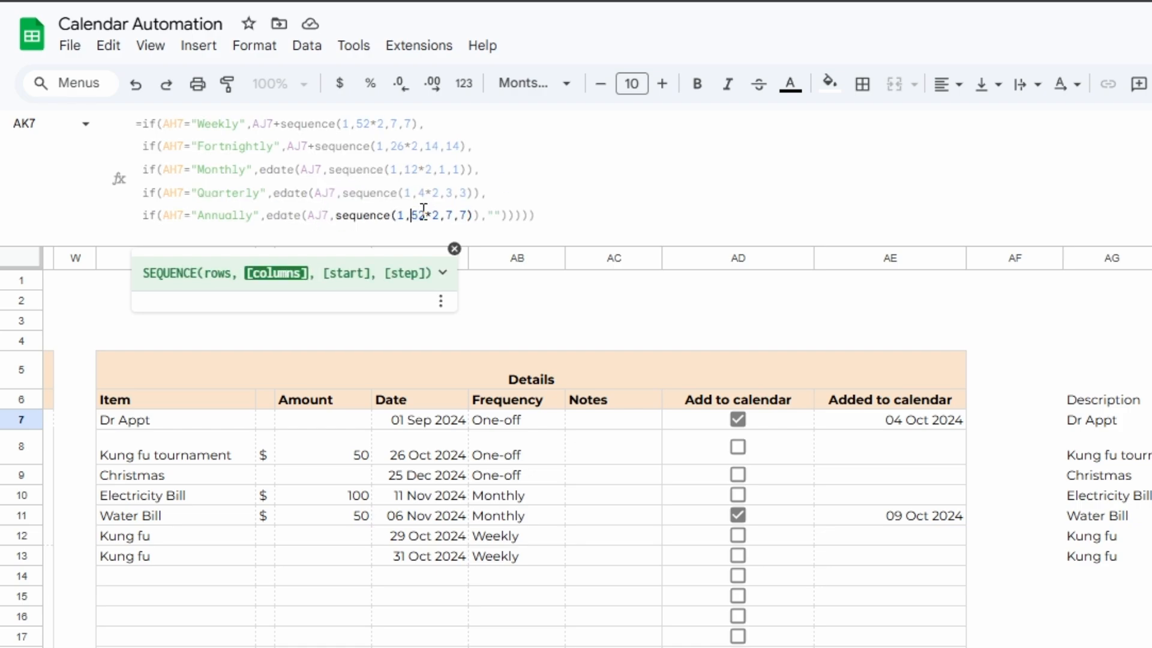
text(1)
key(BackSpace)
key(Delete)
key(Delete)
text(12)
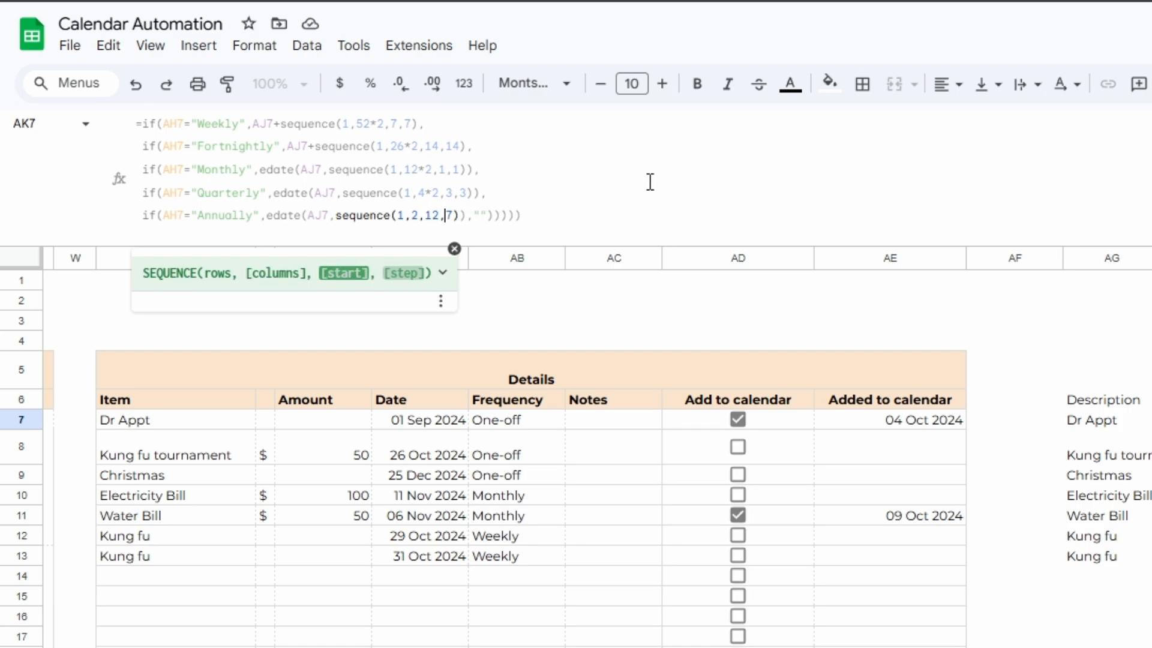
- Set the Annually sequence's step to 12, close its parentheses and commit the AK7 formula
key(Right)
key(Right)
key(BackSpace)
text(12)
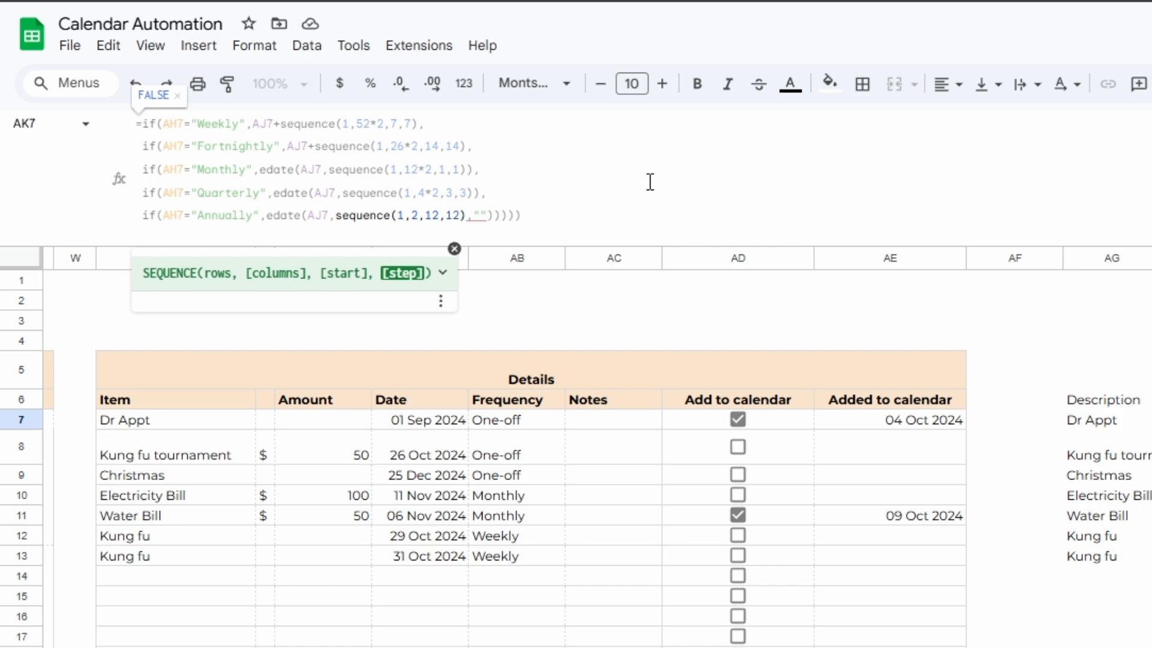
text())
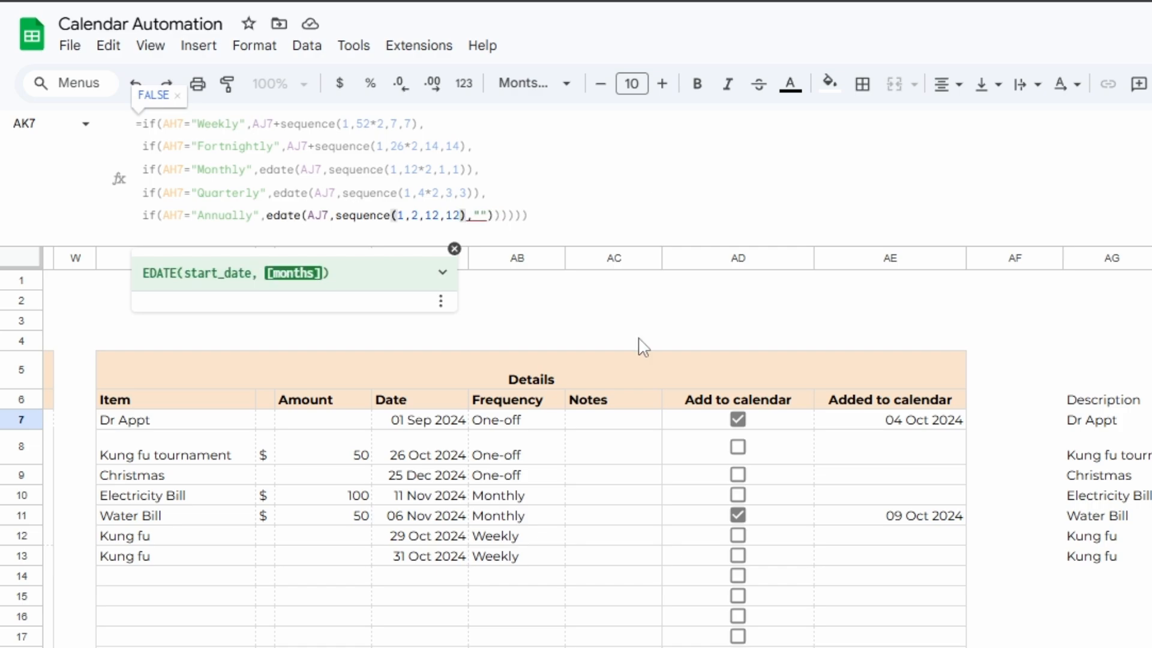
text())
key(End)
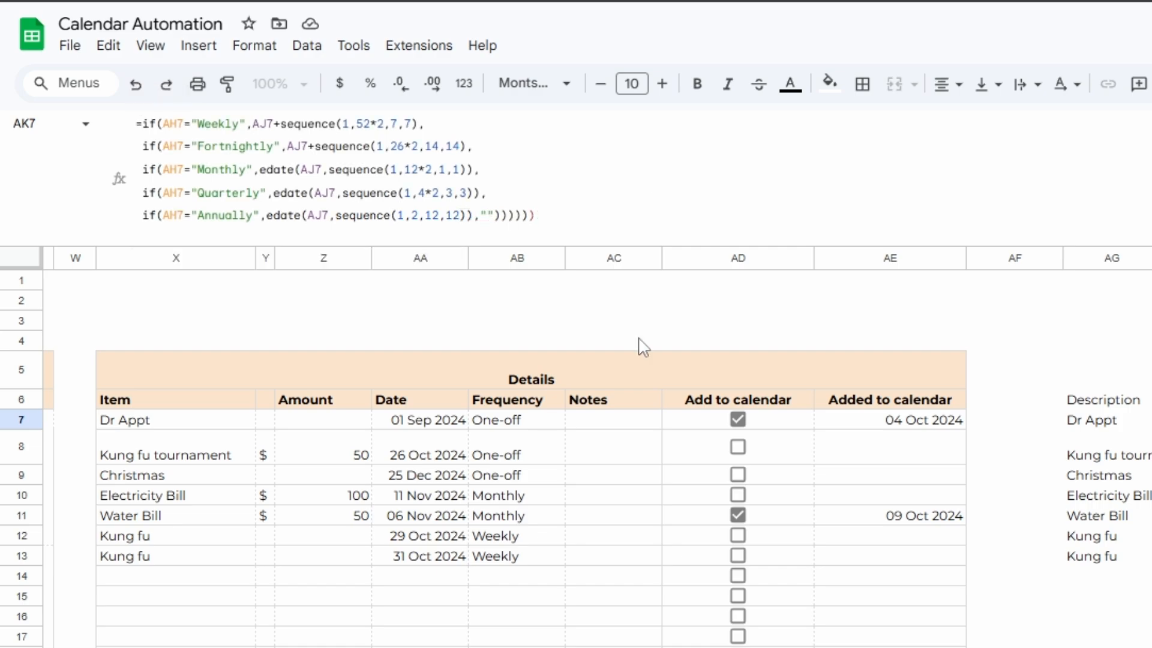
key(Return)
key(Up)
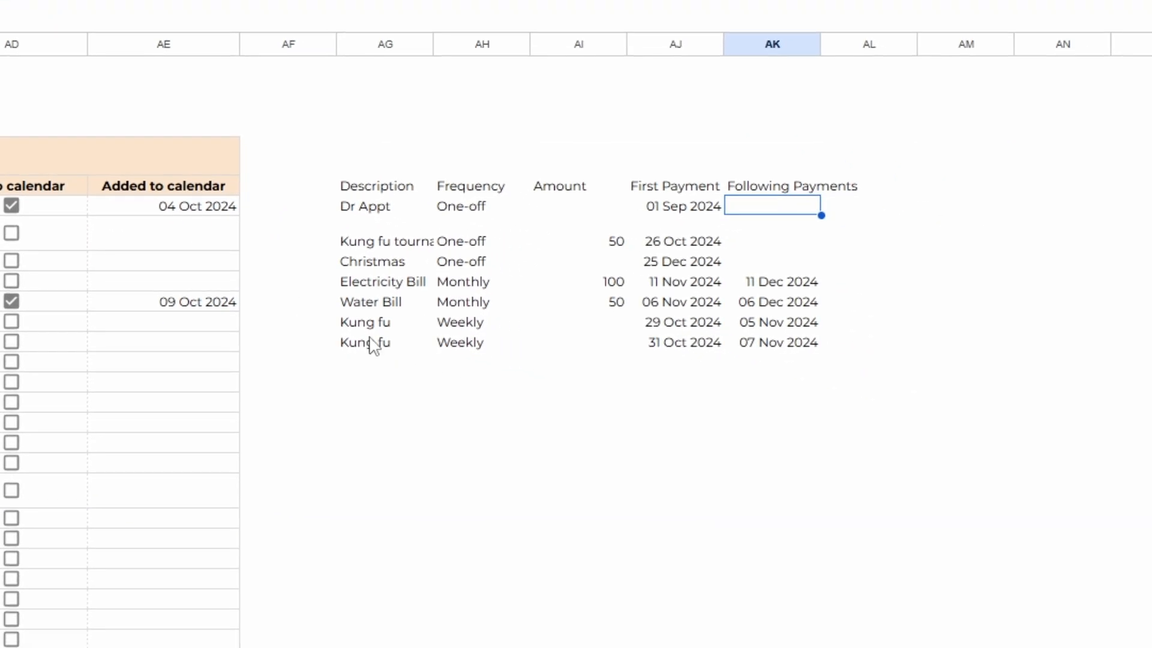
- Wrap the AK7 following-payments formula in ArrayFormula and fill it down through the last Kung fu row
double_click(789, 207)
key(Escape)
double_click(786, 214)
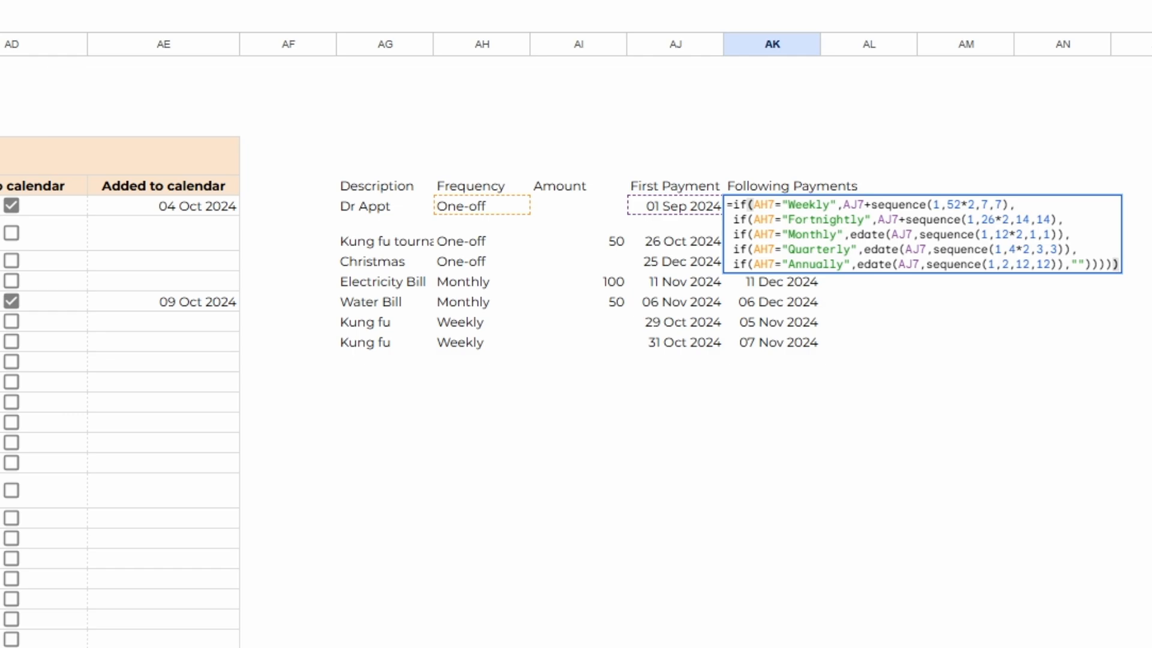
key(ctrl+shift+Return)
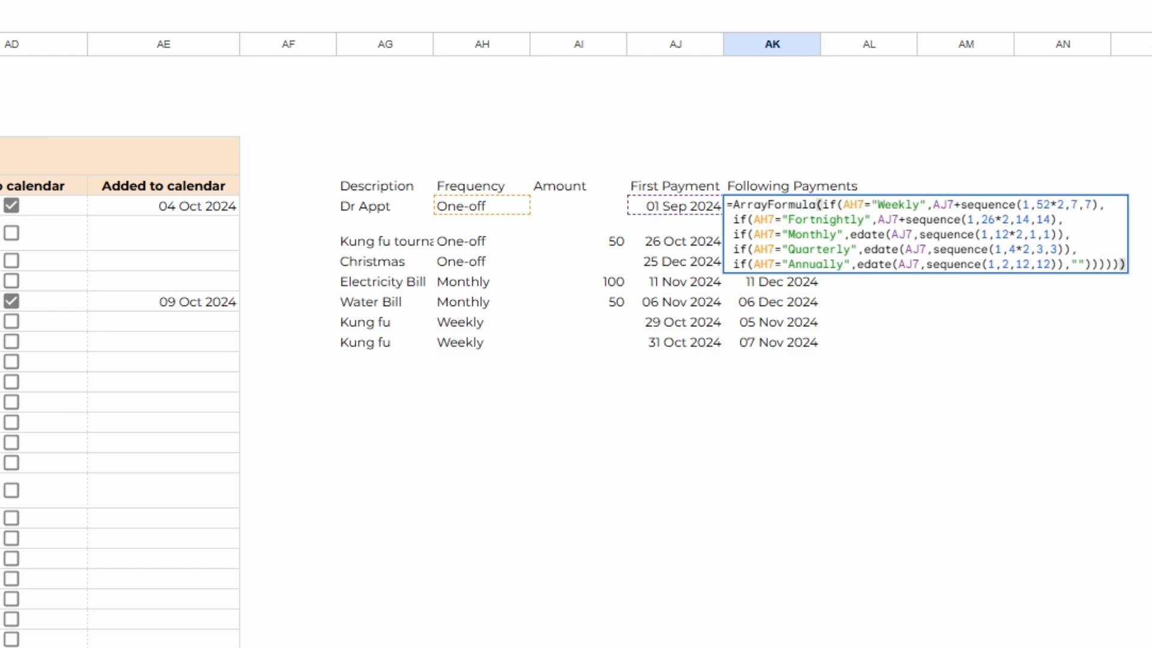
key(Return)
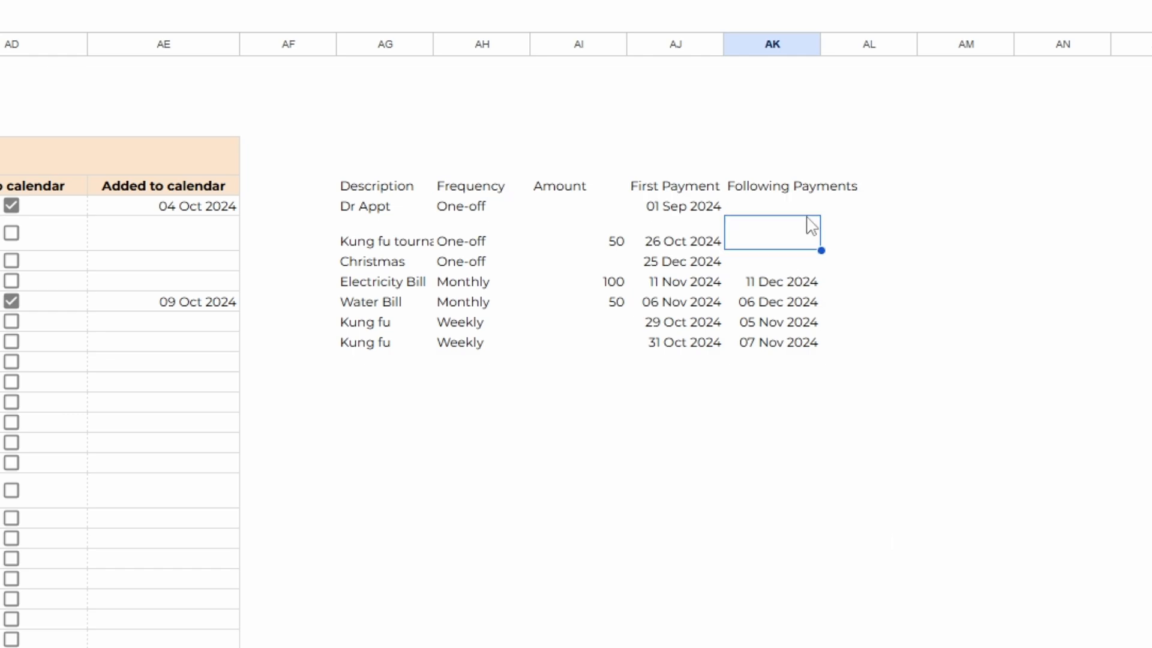
click(783, 207)
drag(822, 215, 826, 343)
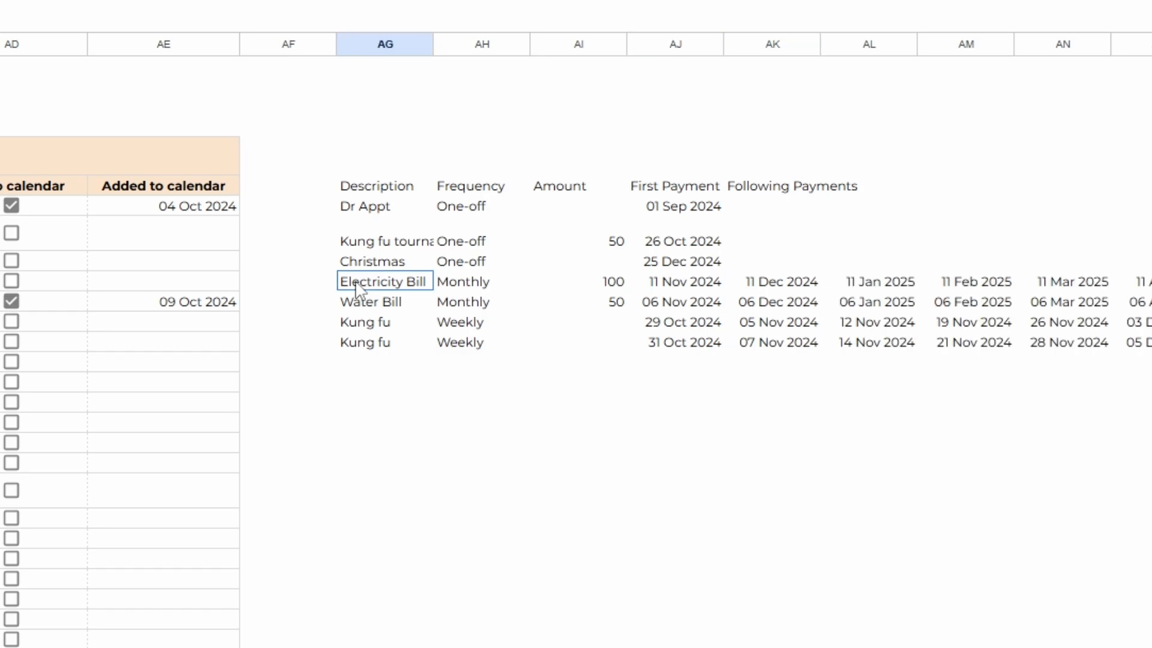
- Examine the following payment dates generated for the Electricity Bill, Water Bill and both Kung fu rows
drag(355, 289, 692, 288)
scroll(693, 288, right, 2)
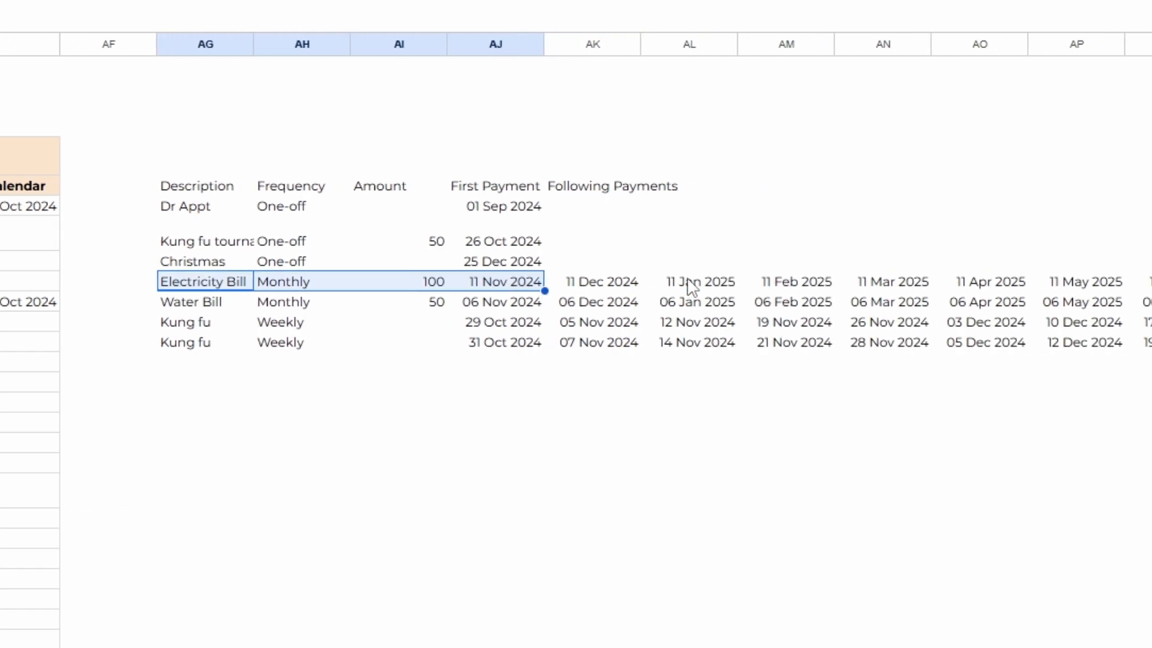
scroll(692, 288, right, 4)
scroll(689, 288, left, 7)
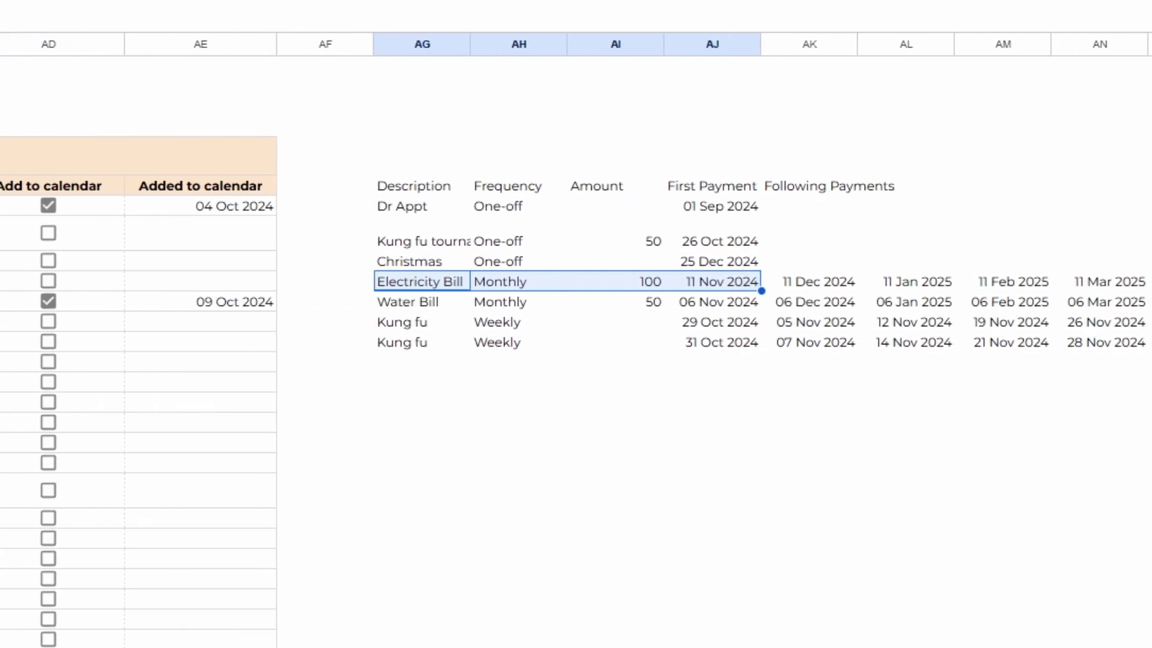
scroll(139, 296, right, 5)
click(139, 300)
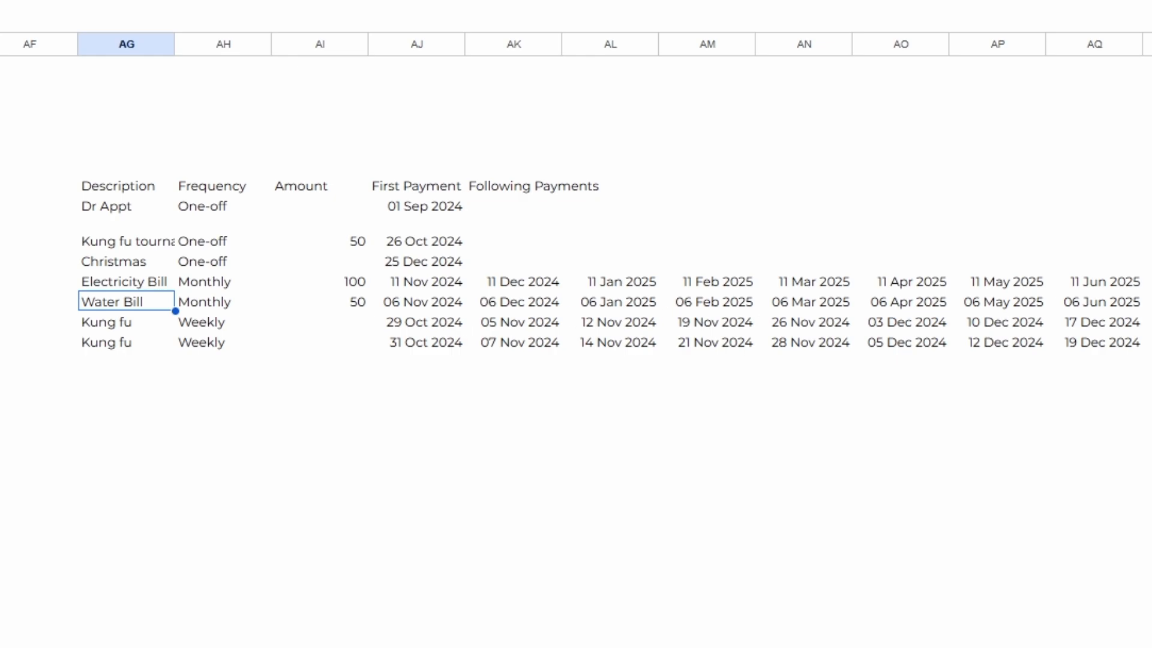
click(420, 324)
drag(525, 327, 1002, 327)
drag(444, 343, 846, 370)
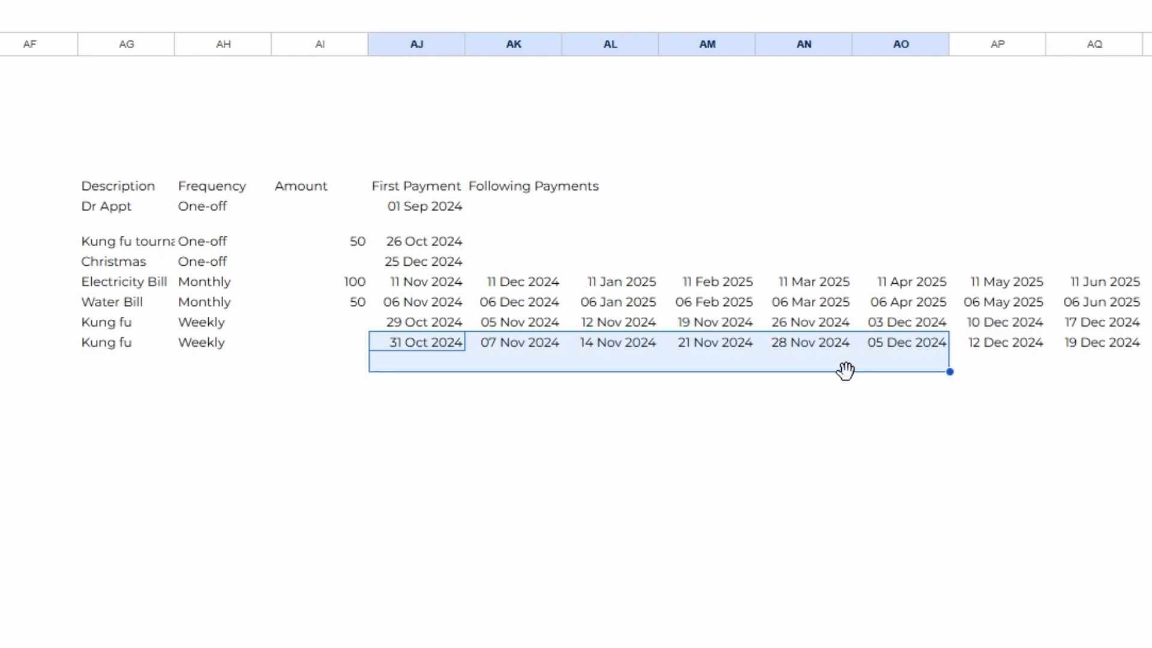
scroll(706, 569, left, 5)
drag(771, 281, 805, 345)
click(374, 362)
click(376, 402)
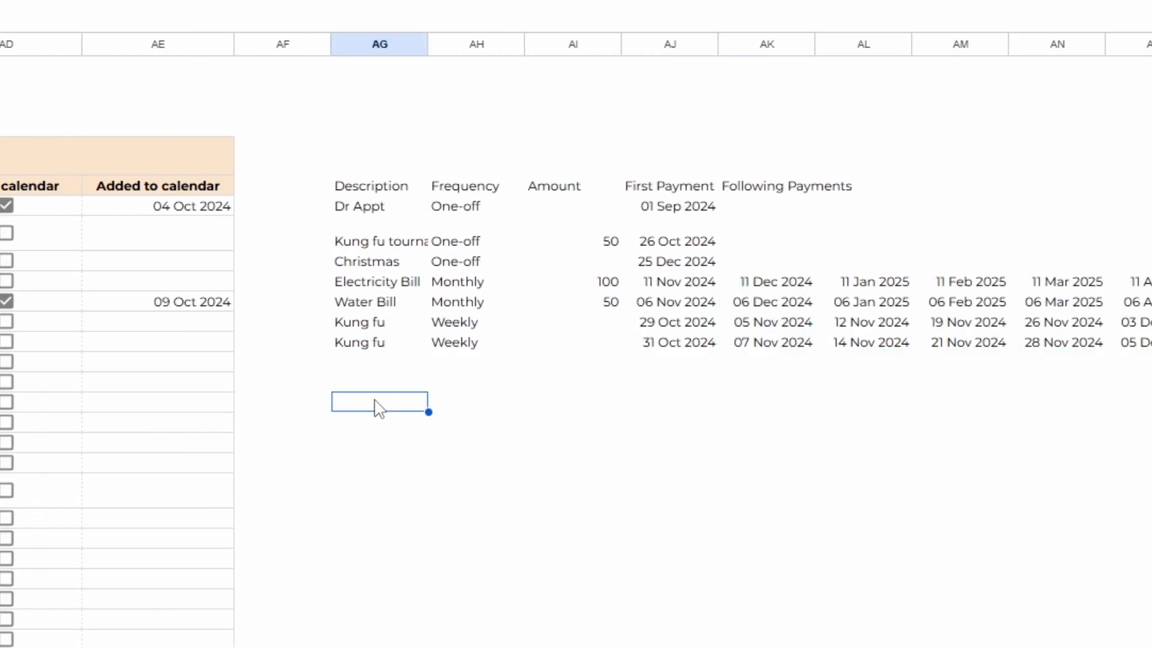
click(369, 445)
click(360, 532)
click(708, 342)
drag(365, 323, 639, 340)
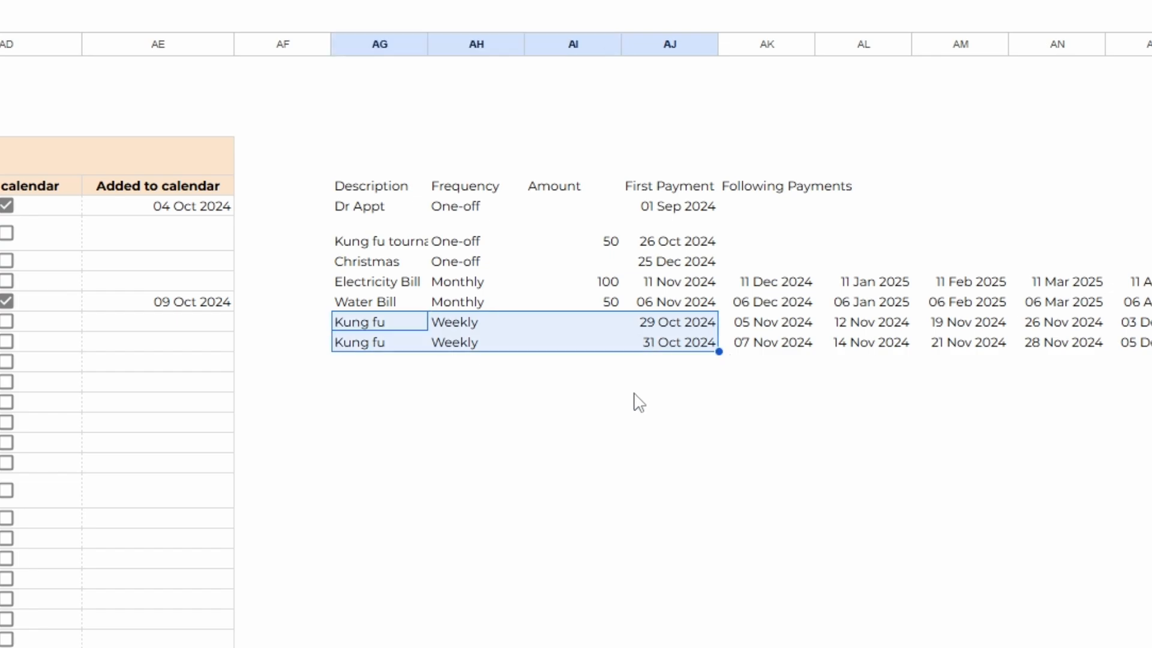
- Fill the AK13 formula down the Following Payments column to the bottom rows of the sheet
scroll(145, 396, left, 3)
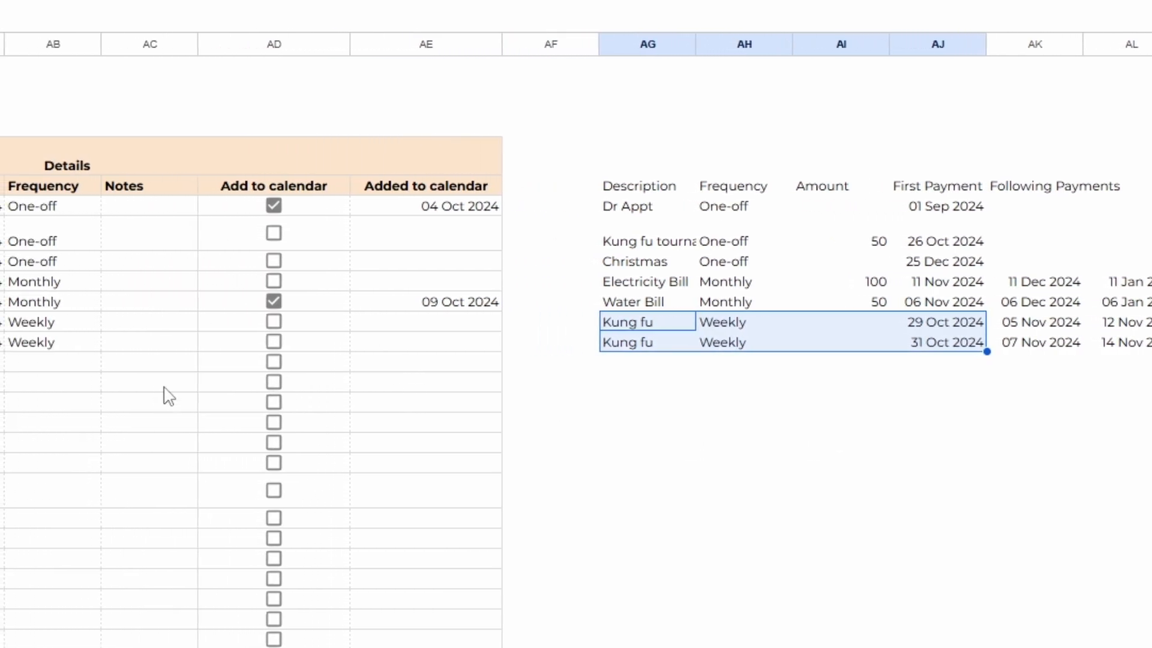
scroll(164, 393, right, 1)
scroll(206, 396, right, 2)
click(848, 345)
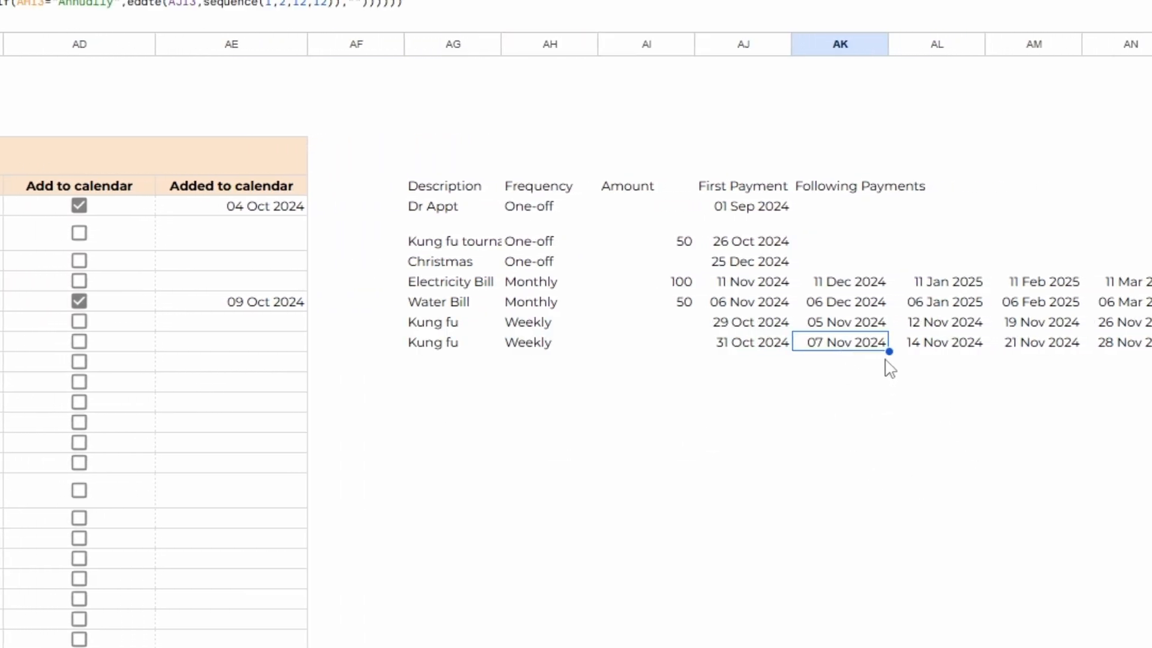
drag(888, 350, 872, 647)
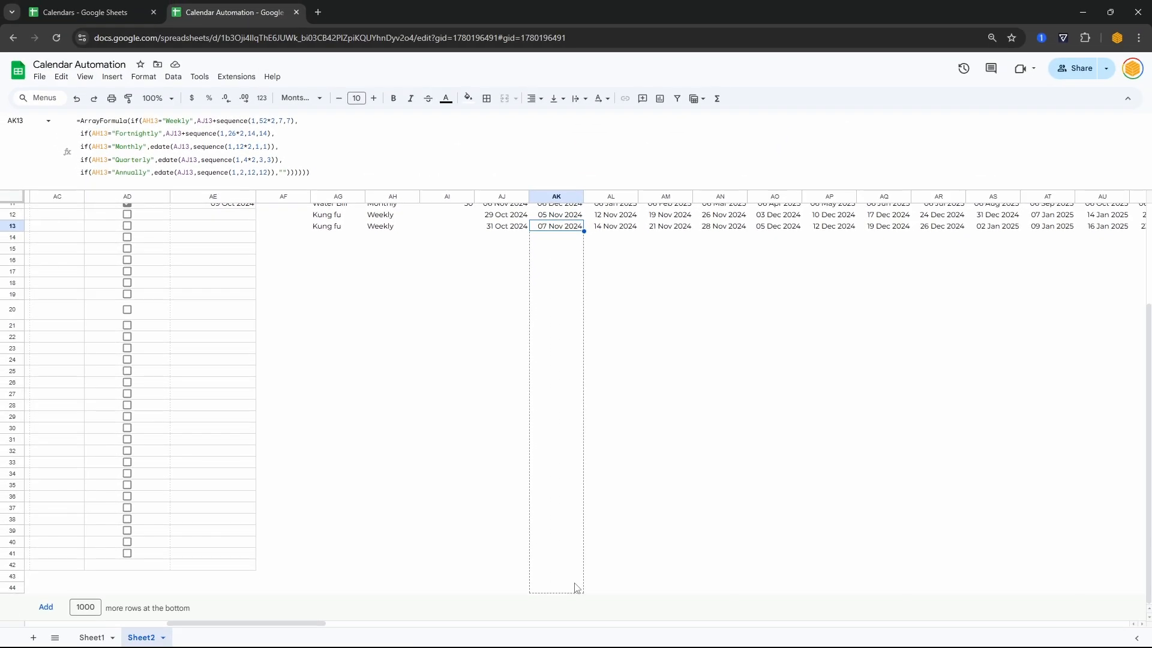
drag(575, 587, 577, 581)
scroll(572, 382, up, 3)
scroll(573, 382, up, 1)
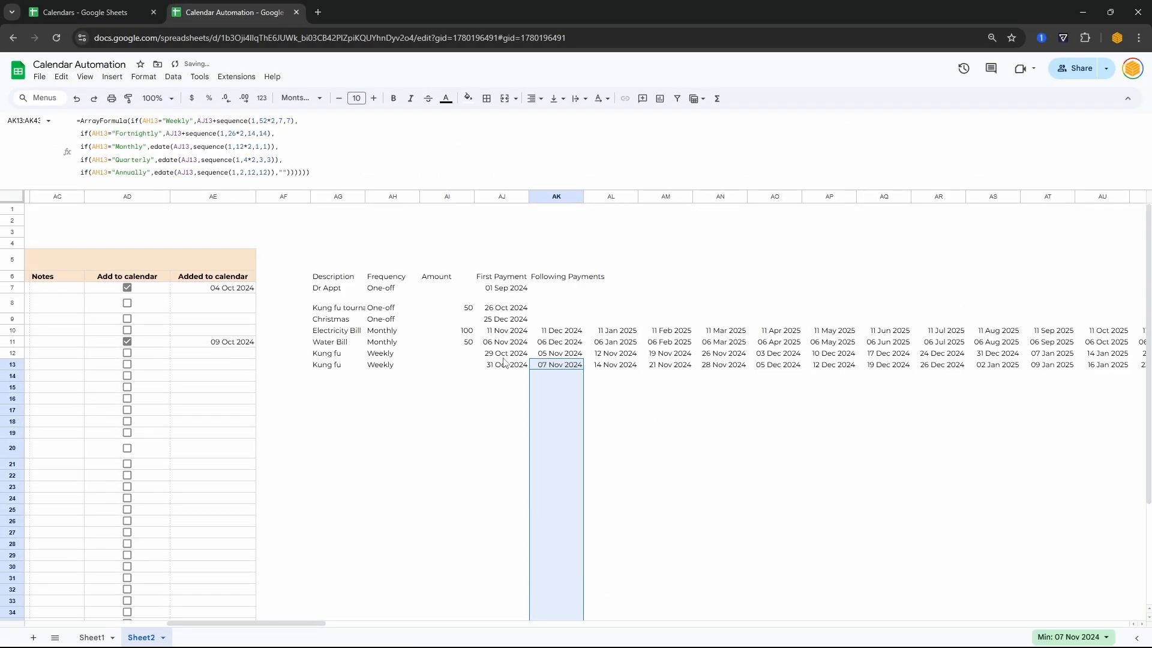
- Add a Payday item with an amount of 1800 in row 14 of the Details table
scroll(503, 362, left, 5)
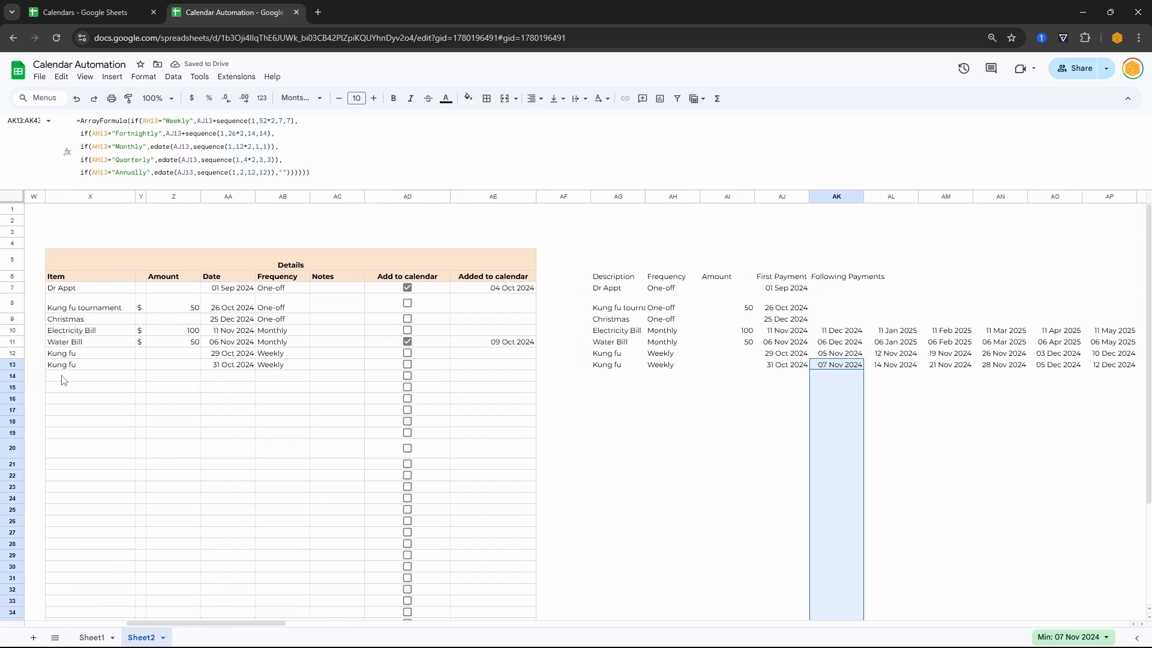
click(63, 379)
scroll(298, 470, left, 5)
text(Payday)
key(Tab)
text(1)
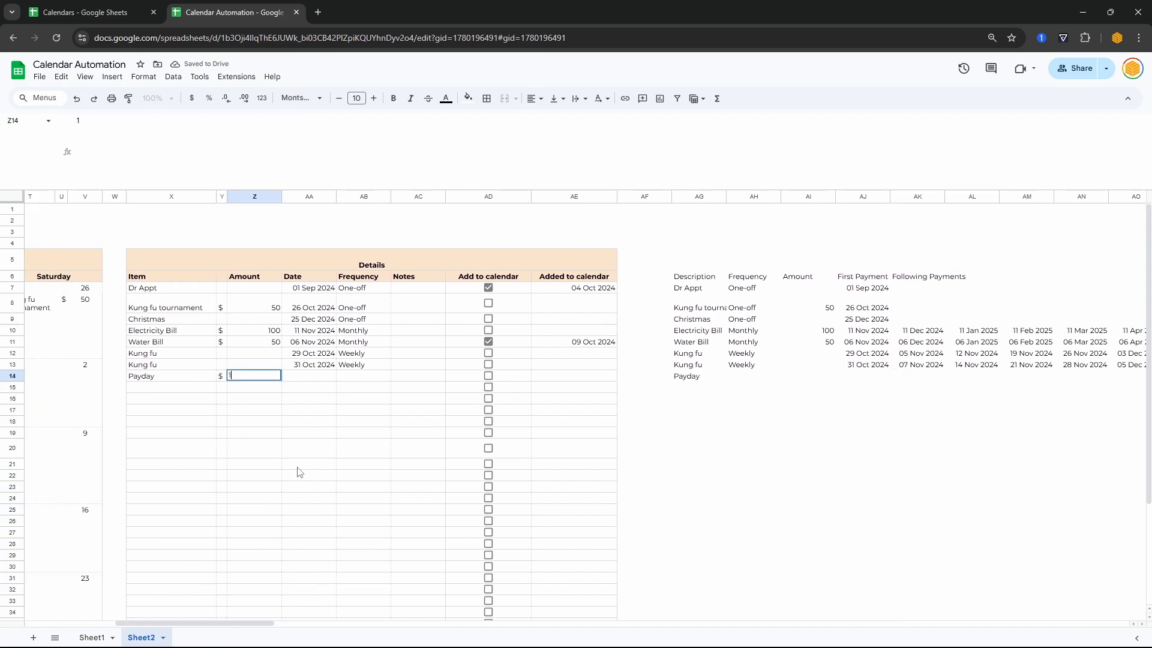
key(Tab)
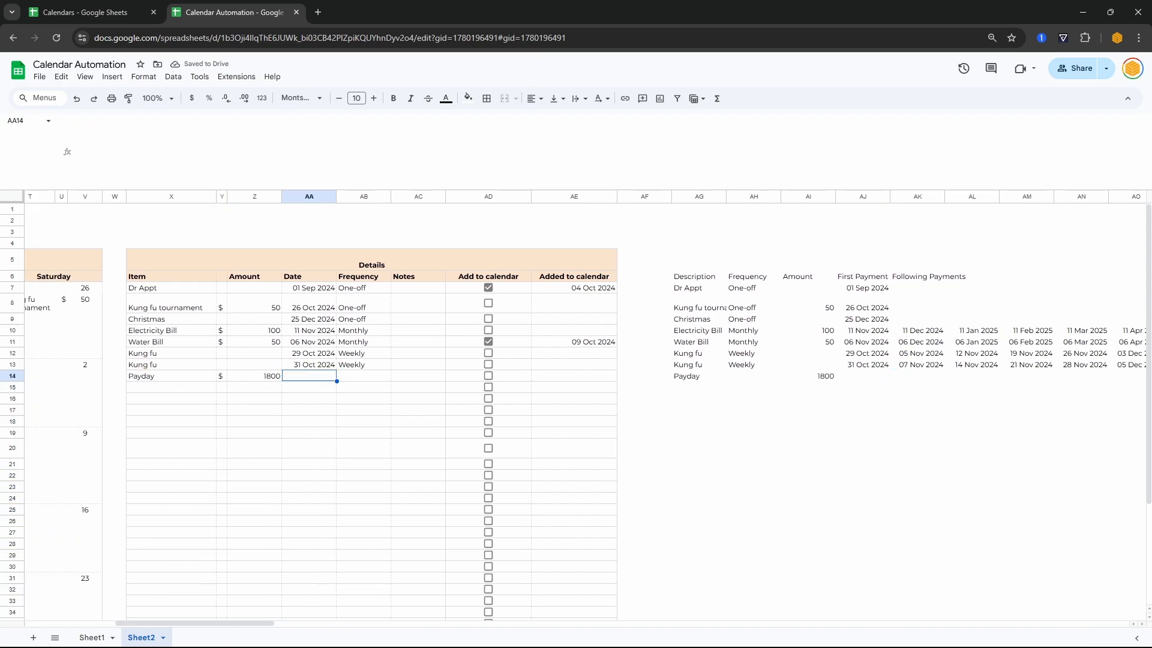
- Give the Payday item the date 30/10/2024 and the frequency Fortnightly
text(30/10)
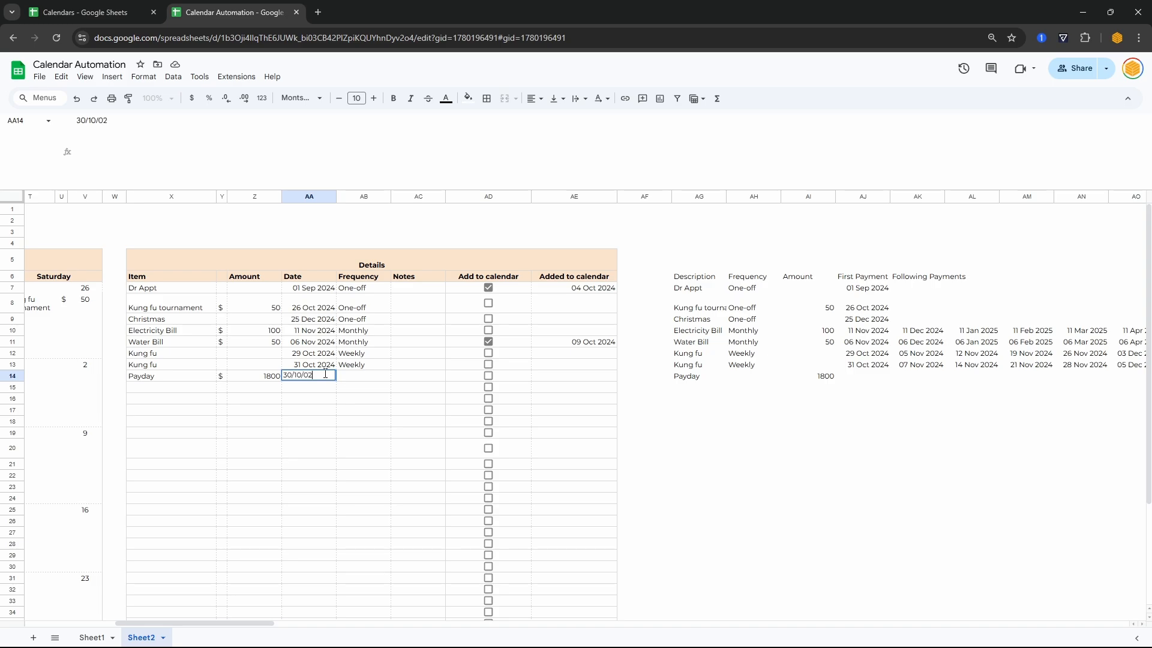
text(/2024)
key(Tab)
text(F)
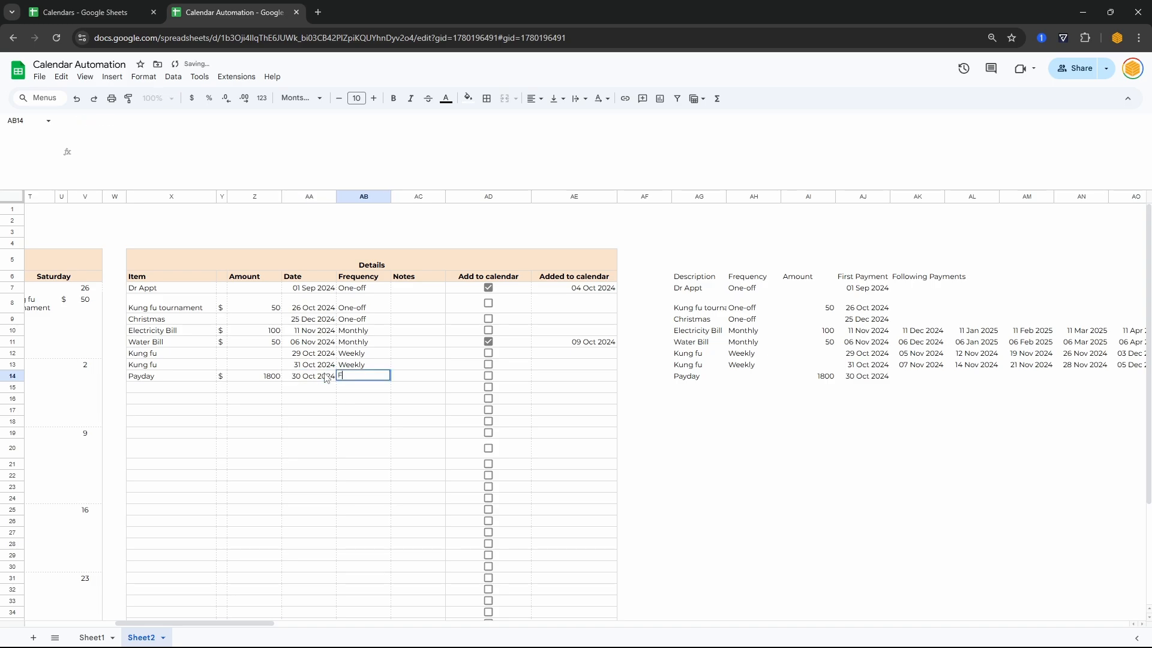
text(ortnightly)
key(Return)
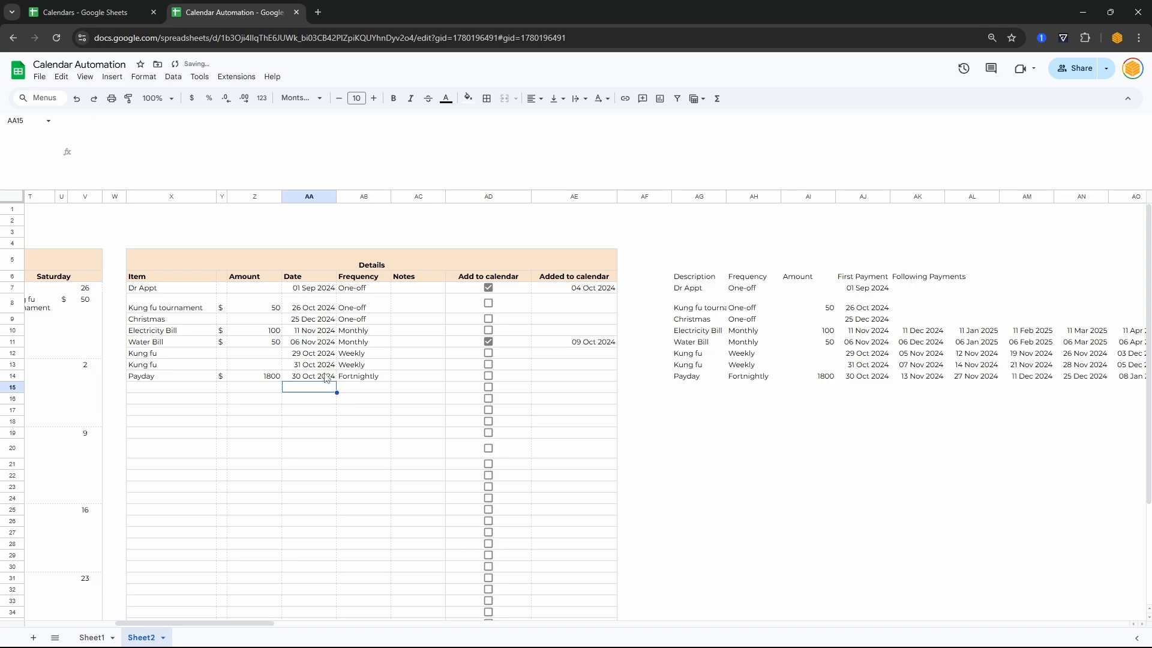
- Check the Payday item's payment dates in the helper table and its entries on the November calendar
drag(688, 378, 918, 376)
drag(251, 624, 318, 626)
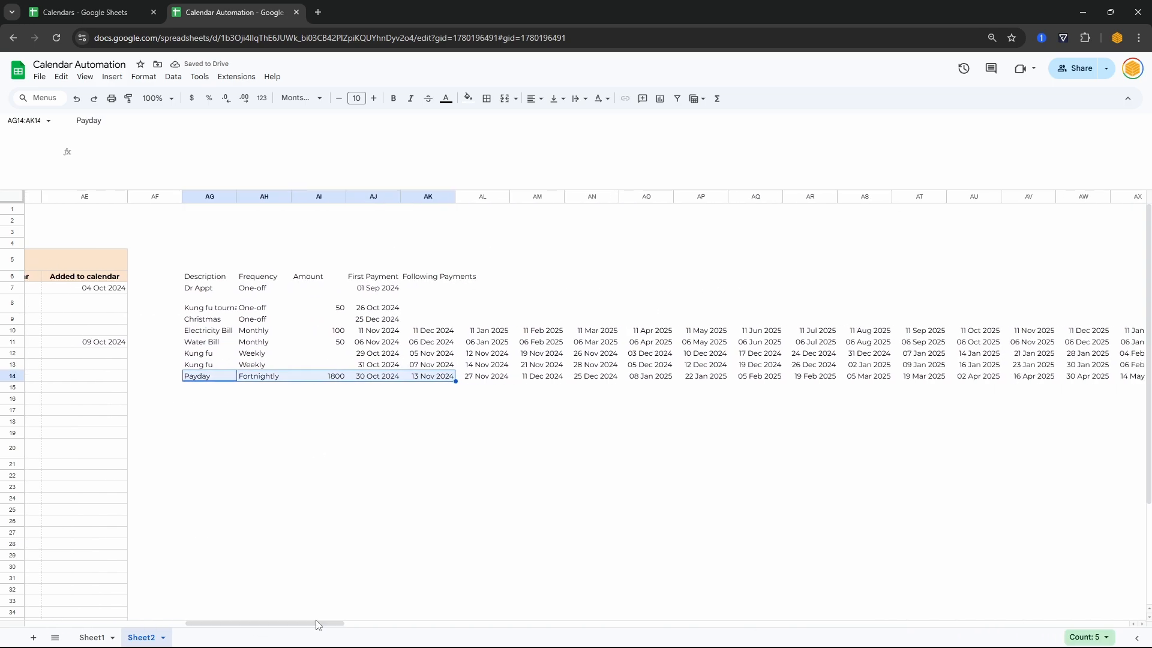
drag(428, 376, 483, 377)
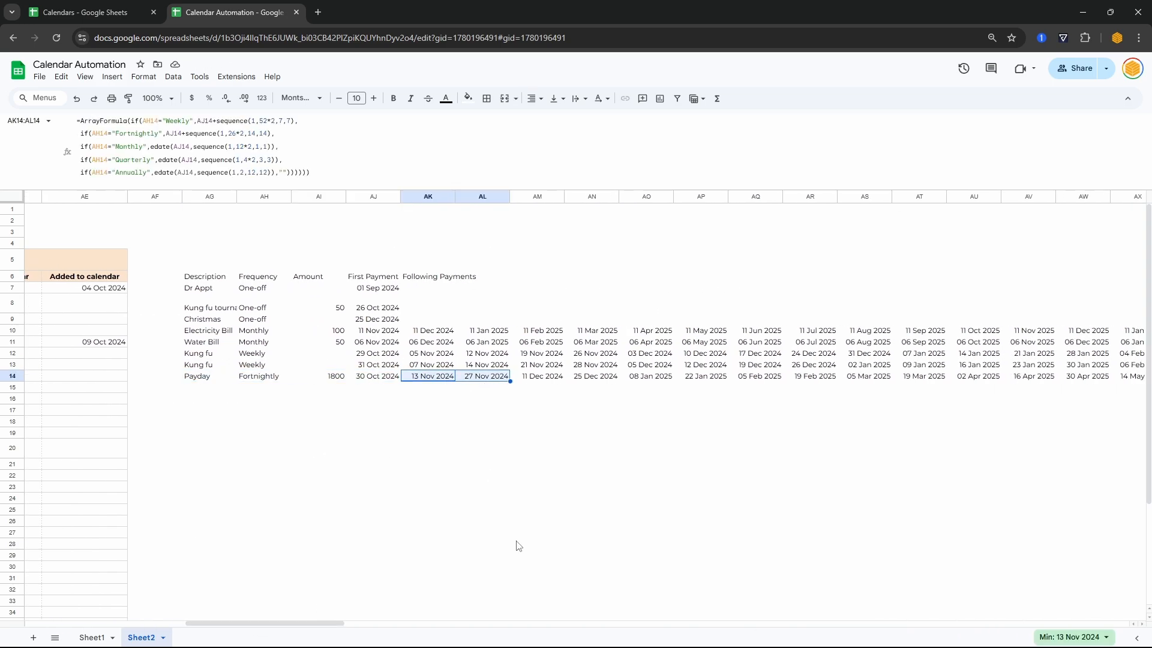
drag(306, 622, 360, 282)
scroll(468, 357, left, 15)
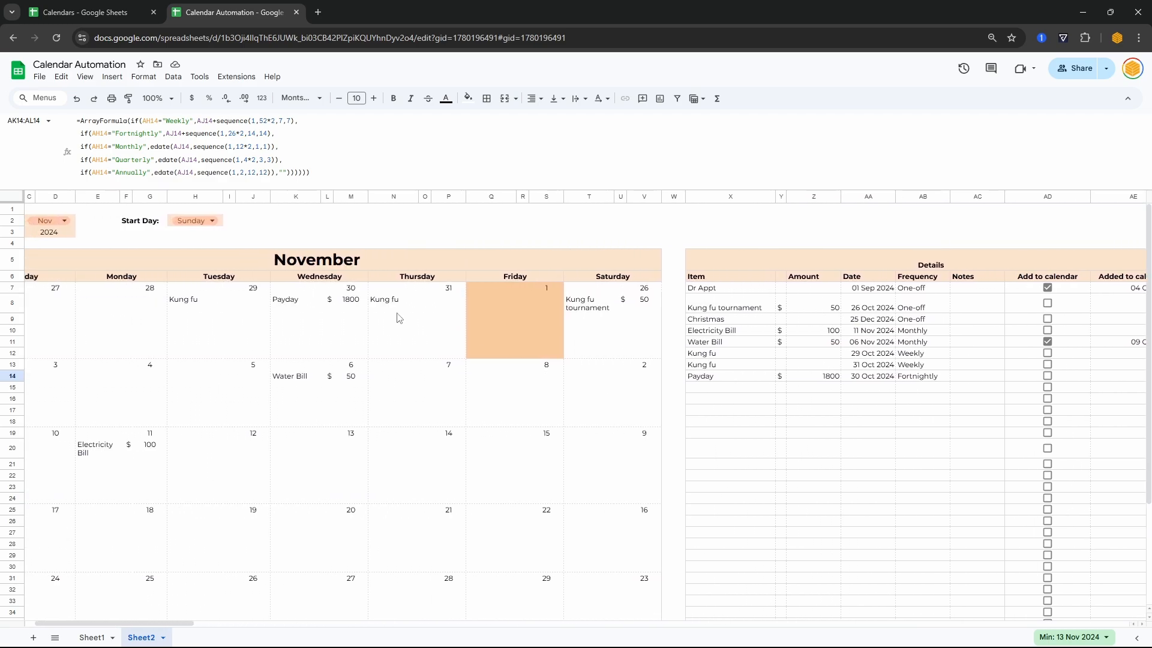
- Insert 6 columns to the left of helper table columns AG to AL
scroll(478, 374, right, 15)
drag(295, 196, 558, 195)
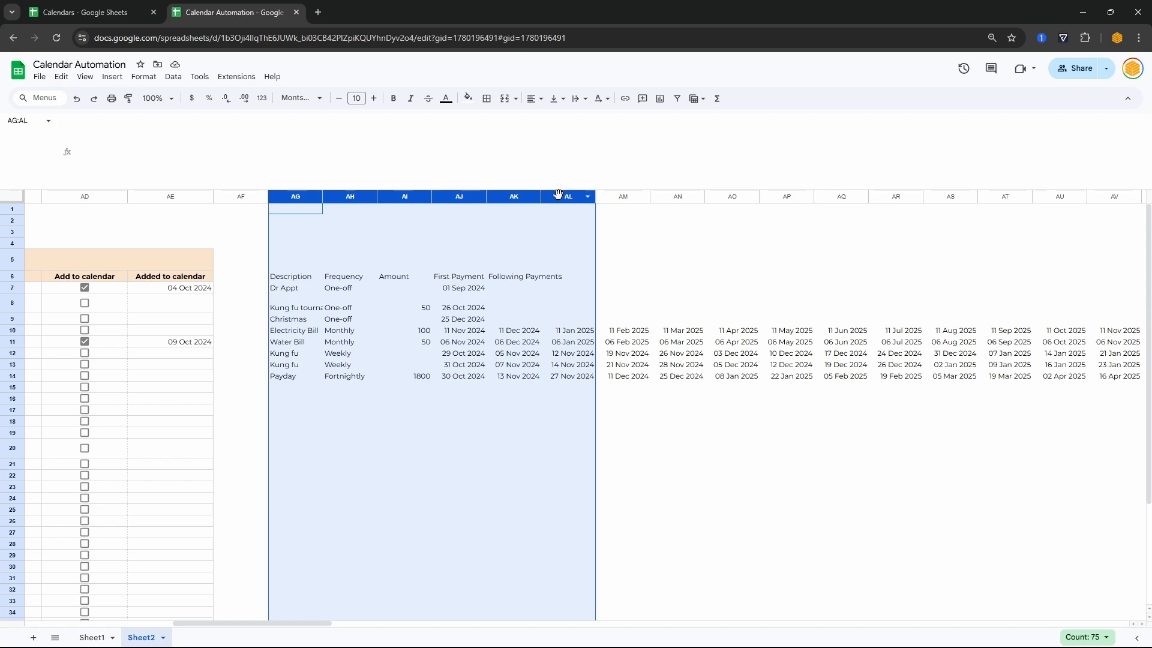
right_click(385, 231)
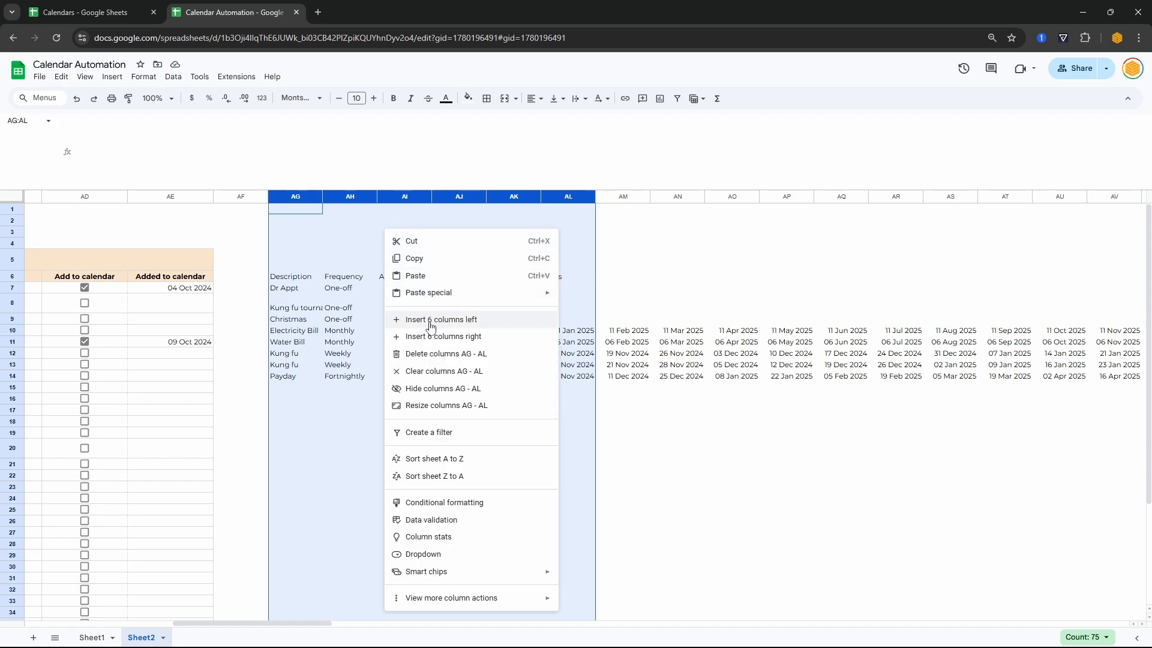
click(430, 326)
- Enter the headers Description, Amount and Date in cells AG6 to AI6
click(294, 276)
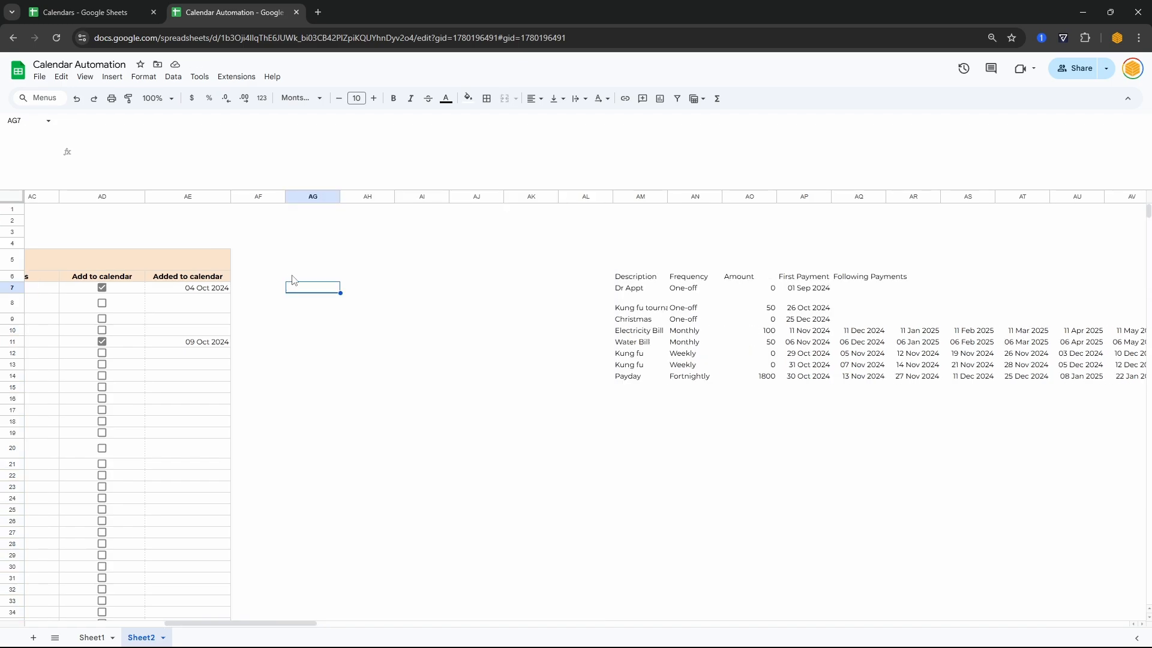
text(Desription)
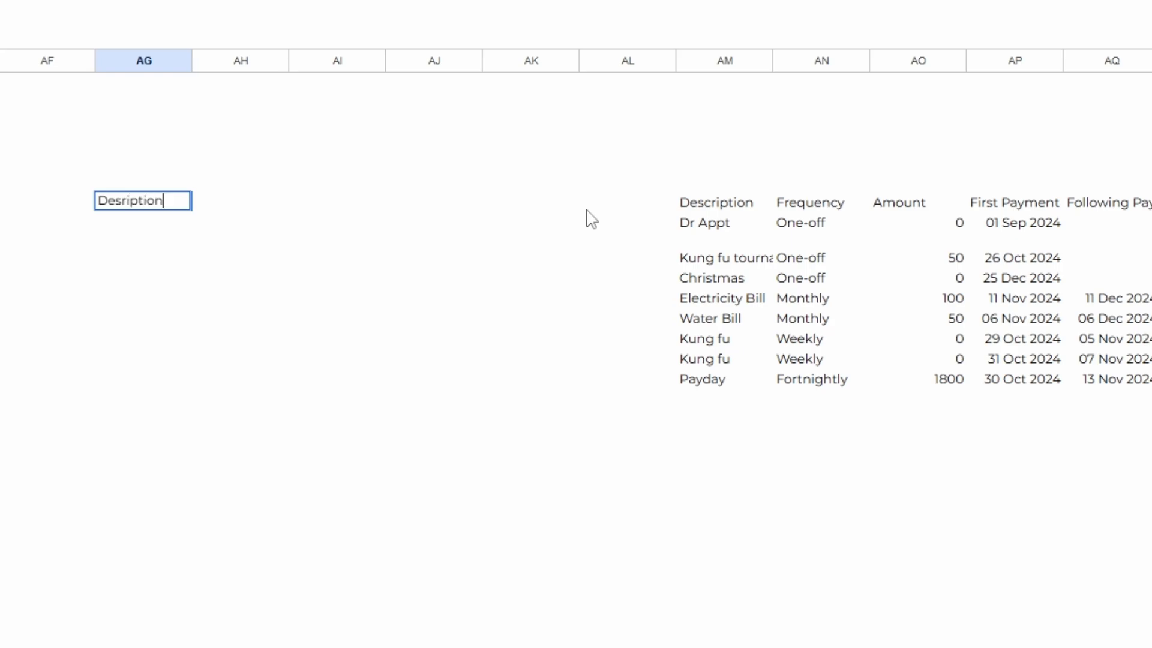
key(Tab)
text(Amount)
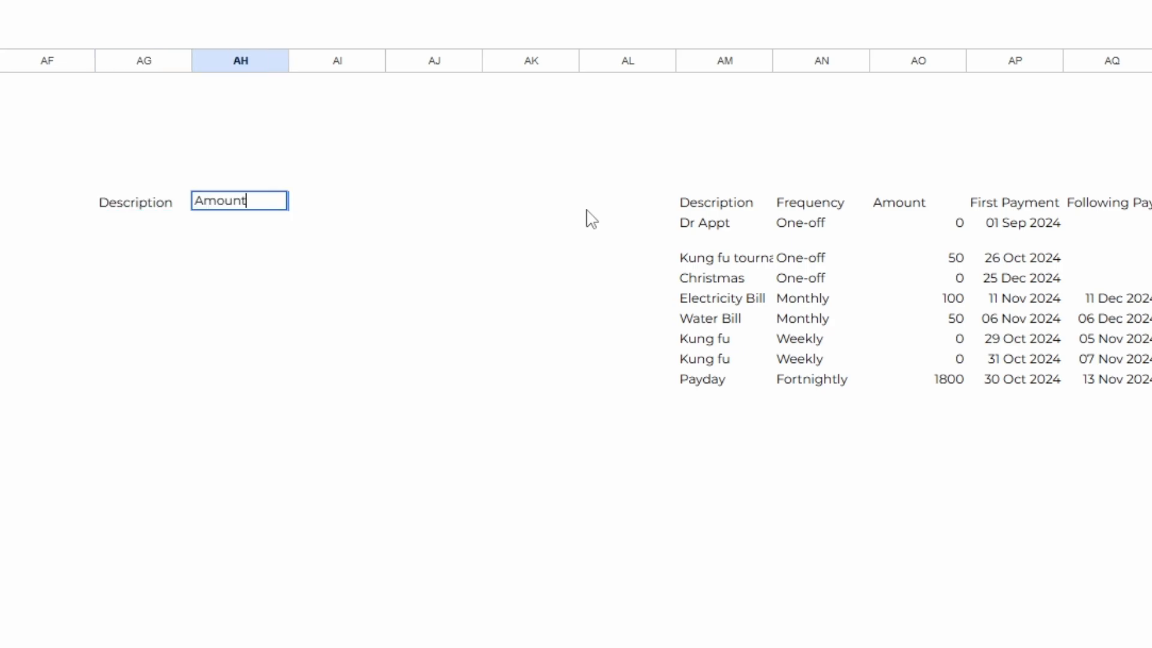
key(Tab)
text(Date)
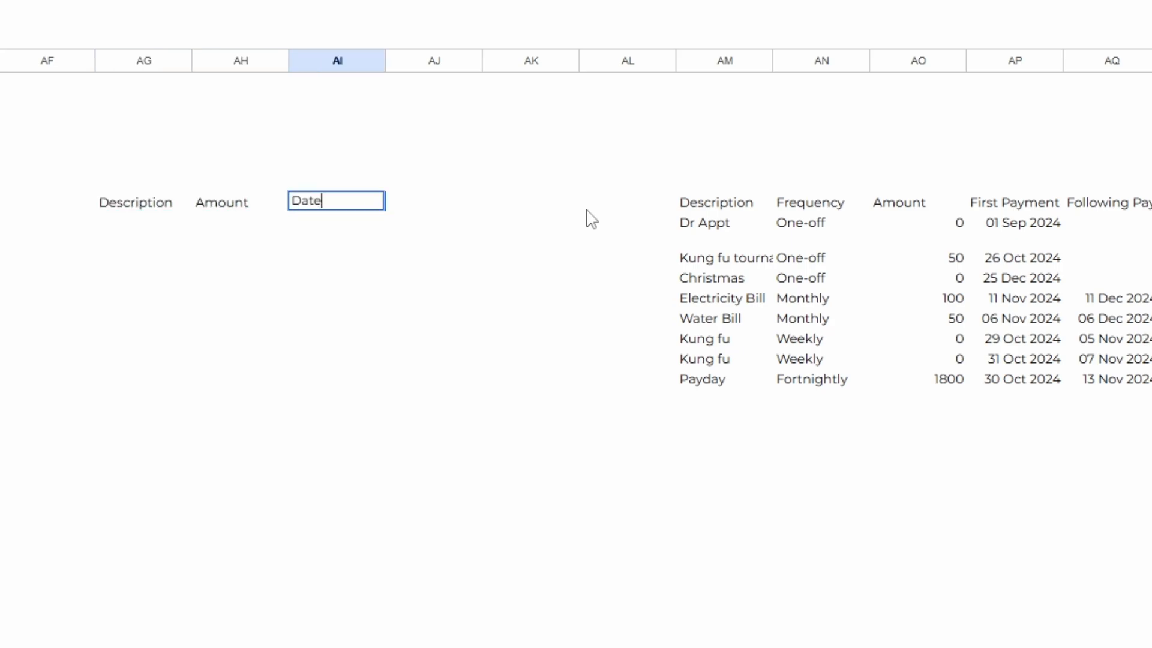
key(Return)
- Start a FLATTEN formula in cell AG7 that joins AM7:AM14 and AO7:AO14 with a "|" separator
text(=)
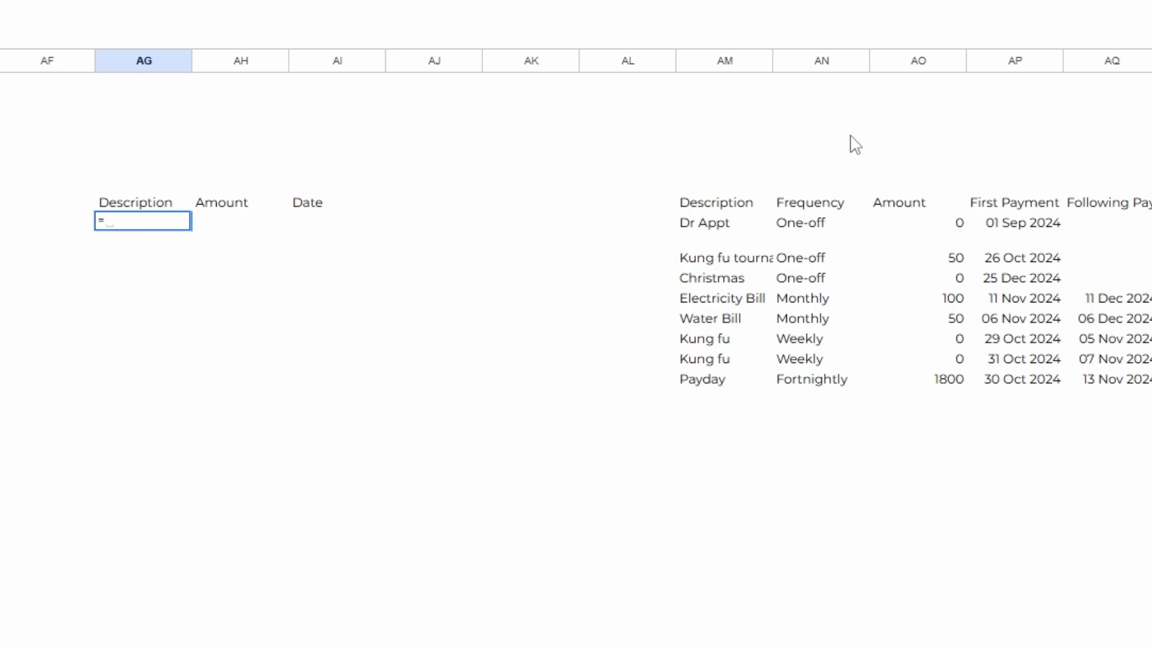
text(flatten()
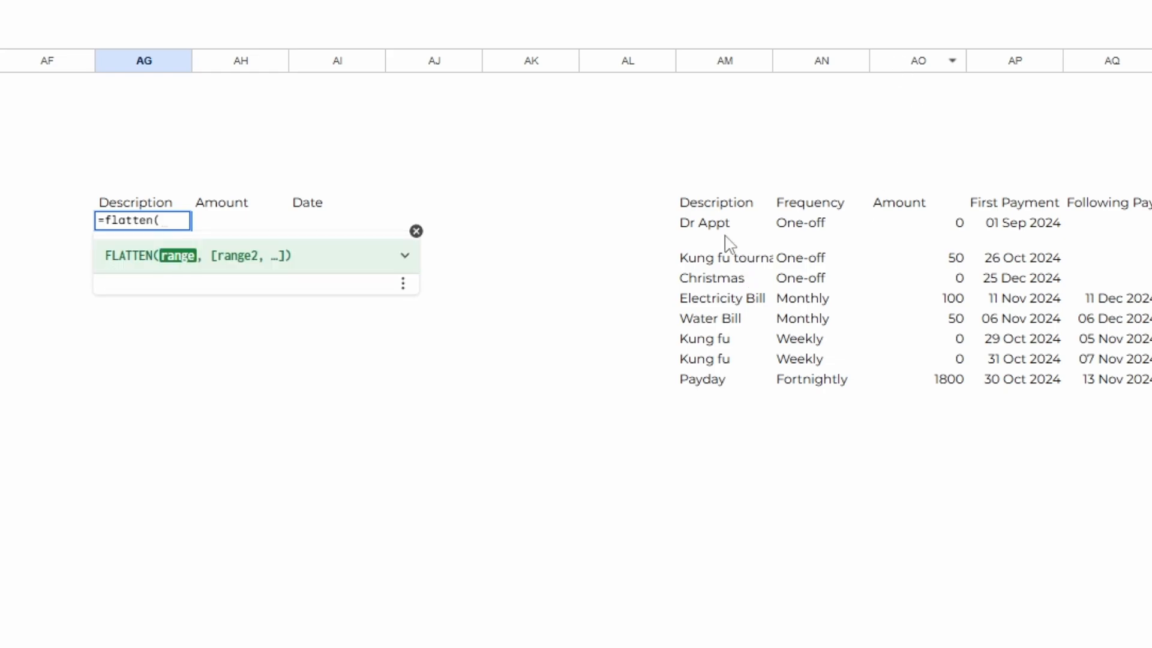
drag(725, 228, 736, 380)
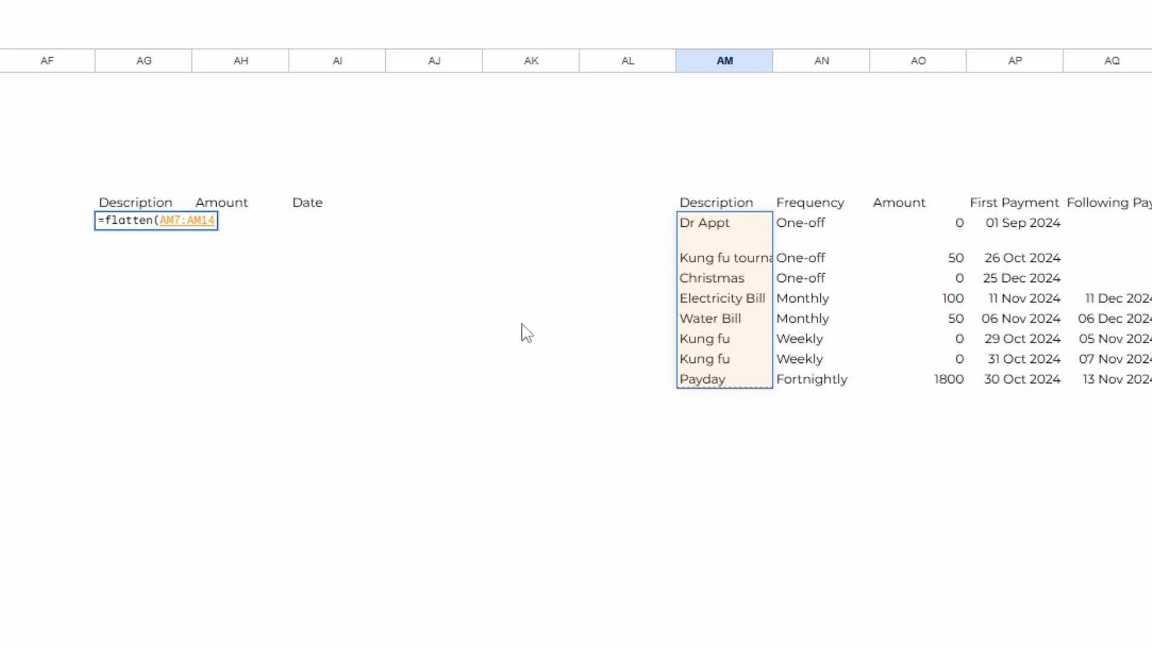
text(&&)
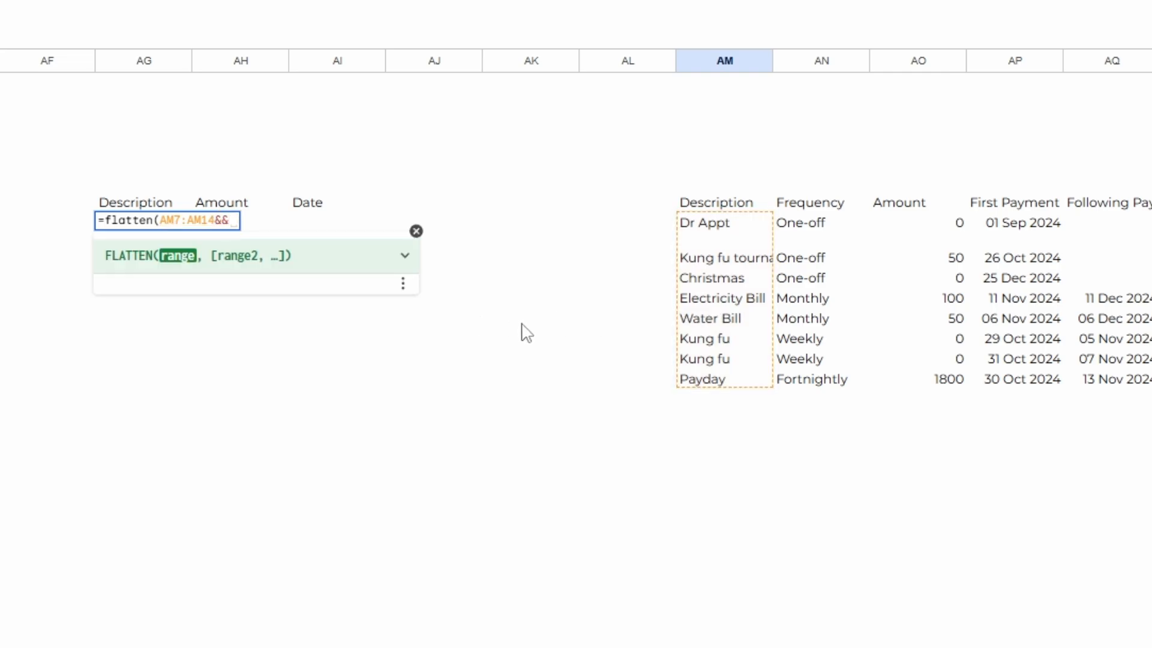
key(Left)
text("")
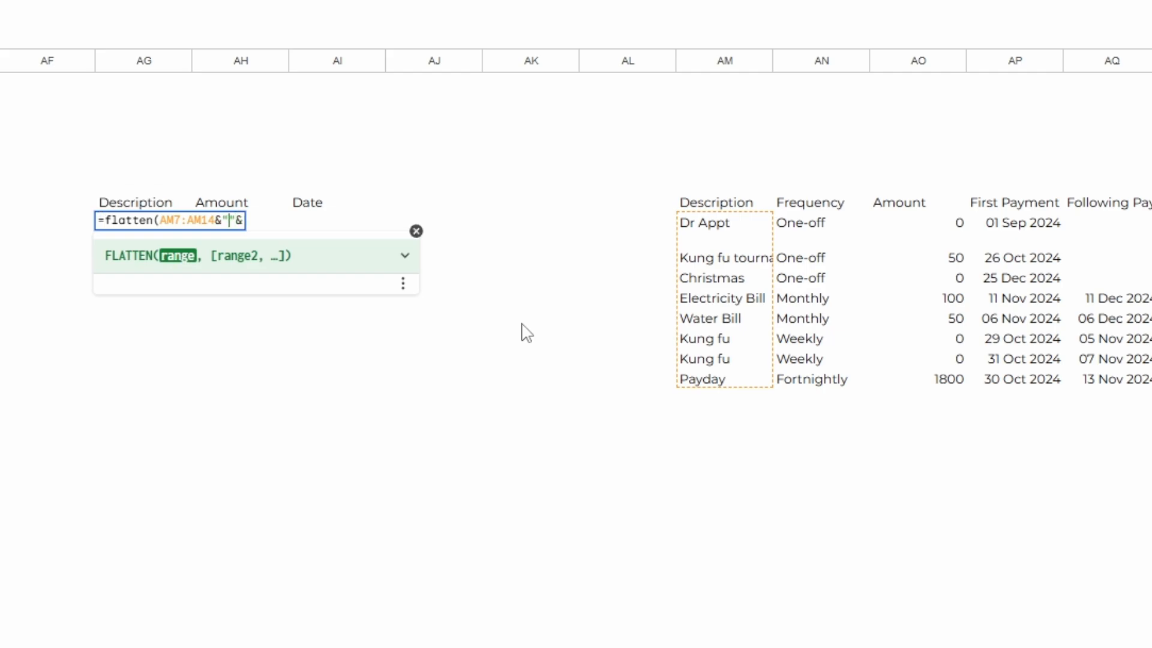
text(|)
drag(930, 232, 933, 383)
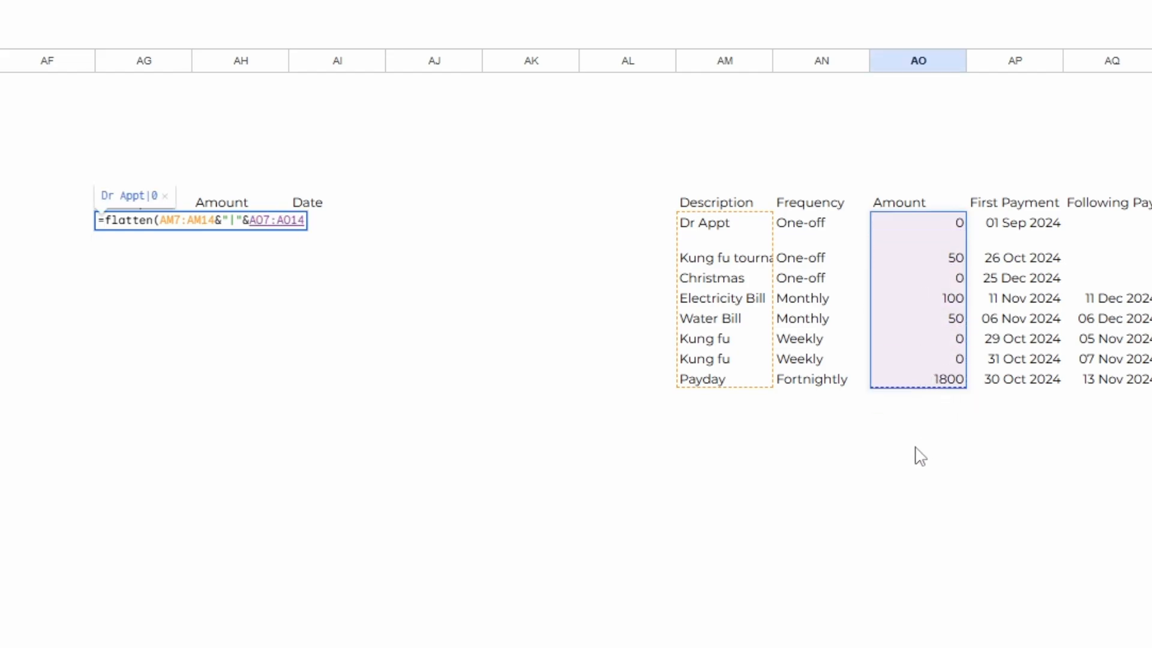
- Complete the FLATTEN formula in AG7 with another "|" separator and the open-ended date range AP7:14
text(&")
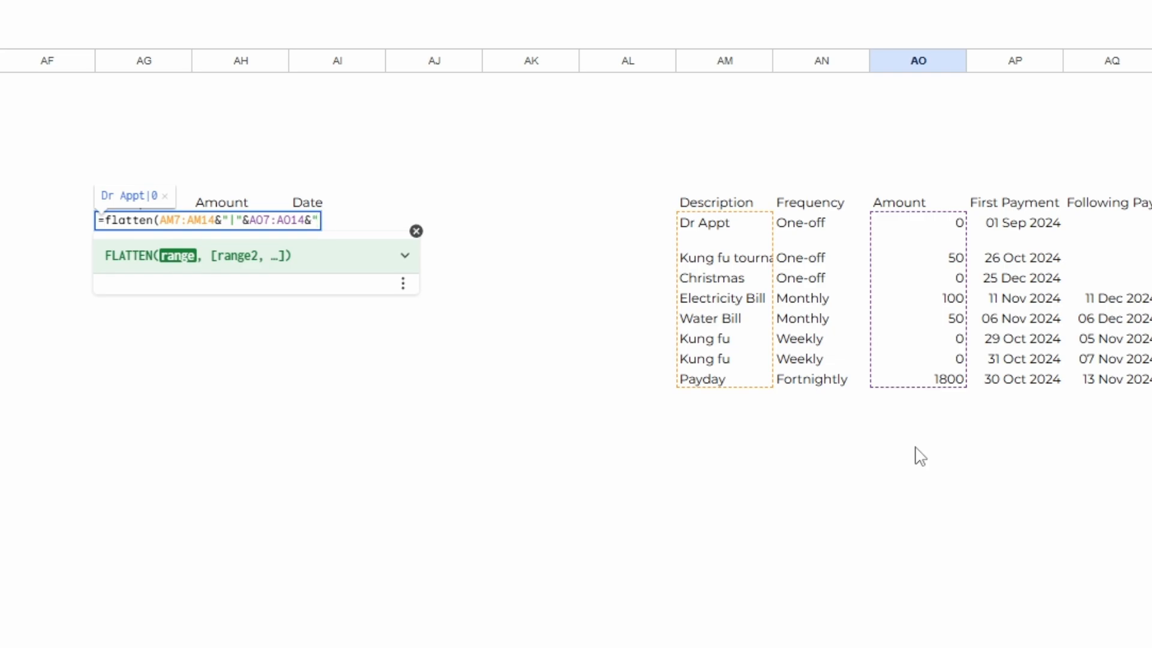
text(|"&)
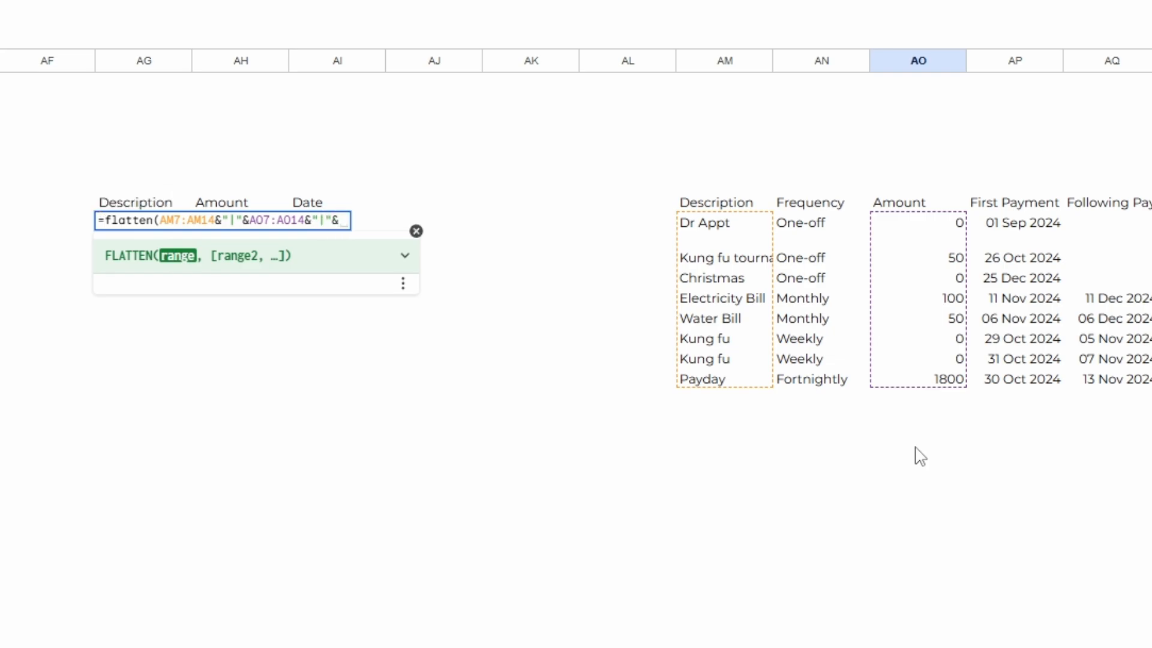
drag(1027, 226, 1105, 390)
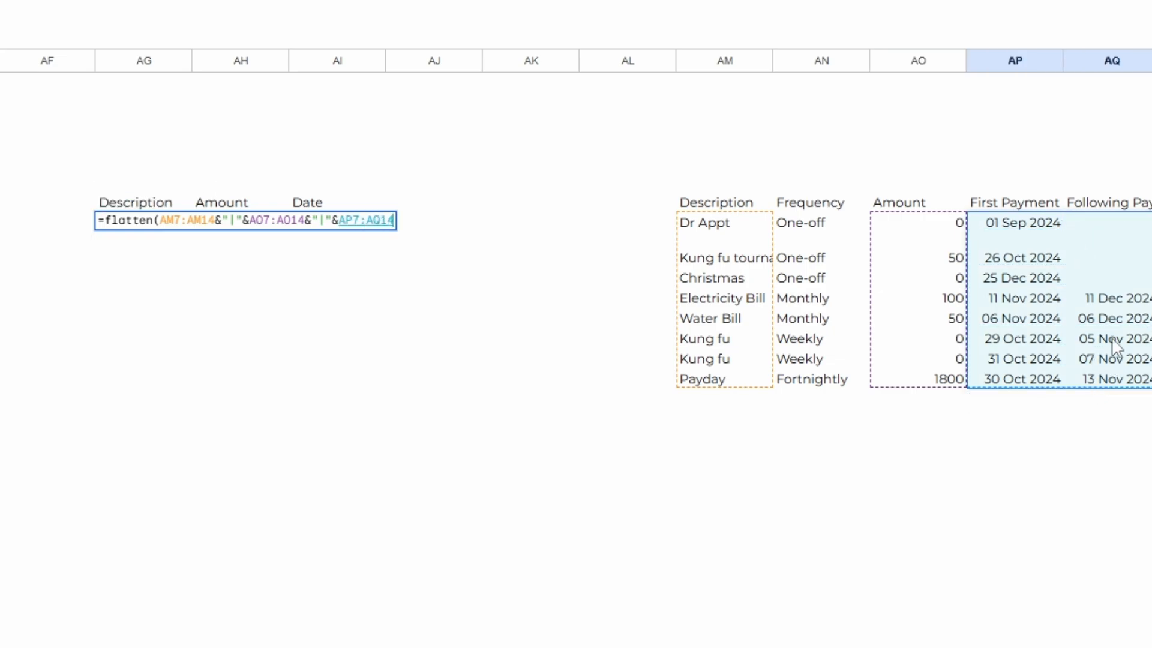
key(Left)
key(Left)
key(BackSpace)
key(BackSpace)
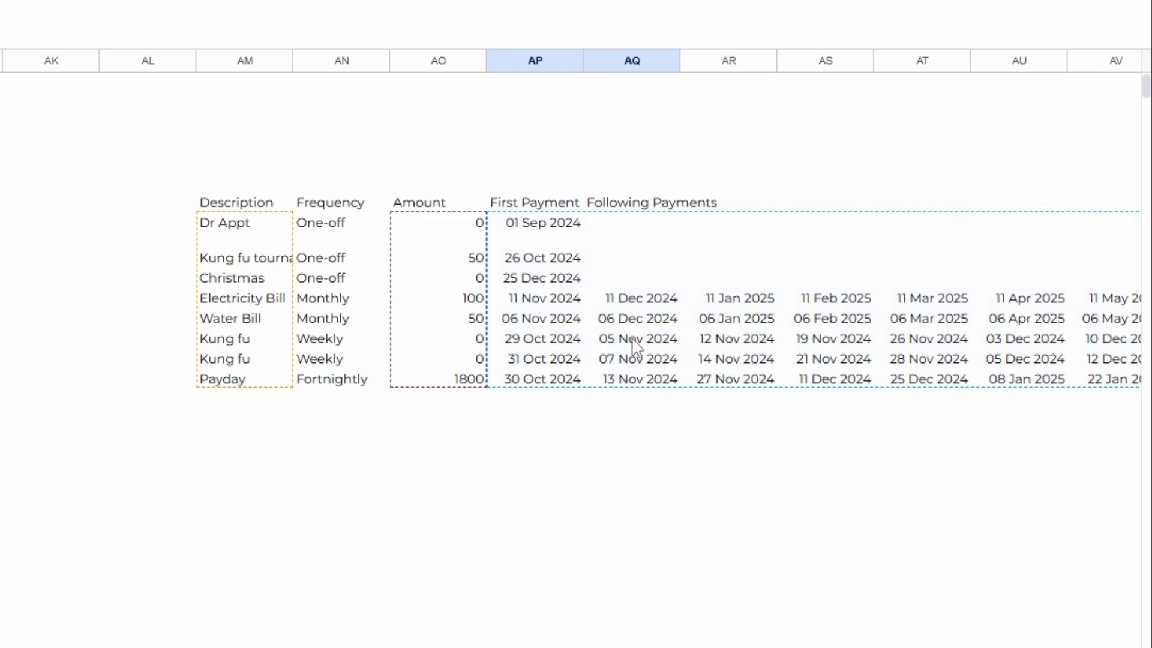
key(Return)
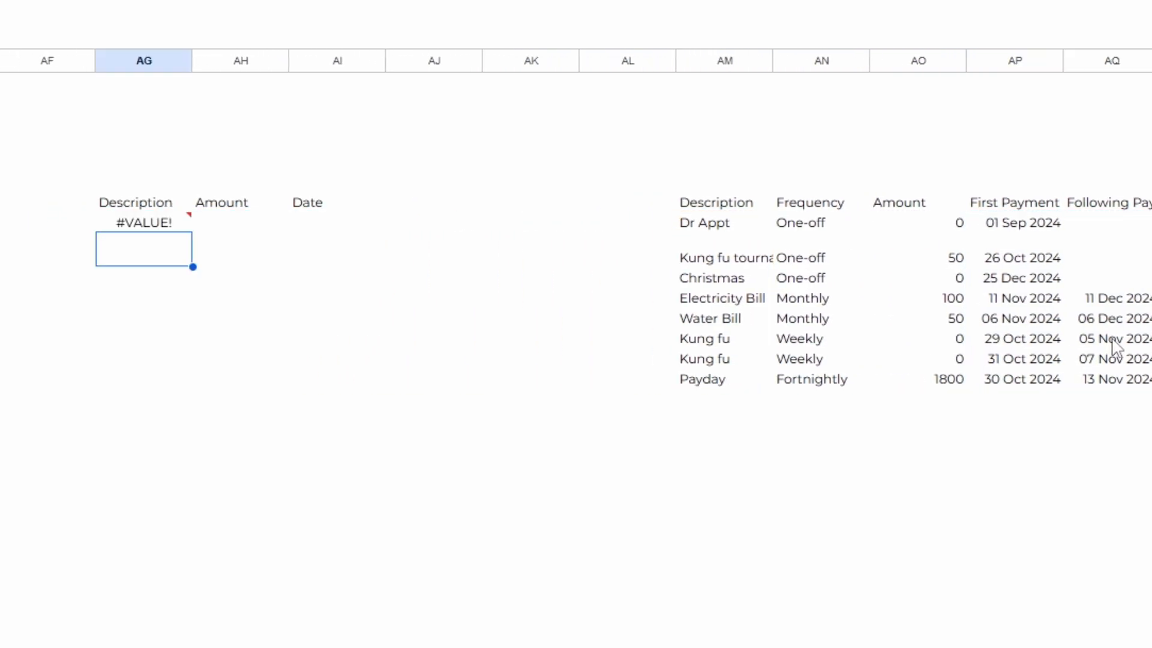
- Convert the FLATTEN formula in cell AG7 into an ArrayFormula
key(Up)
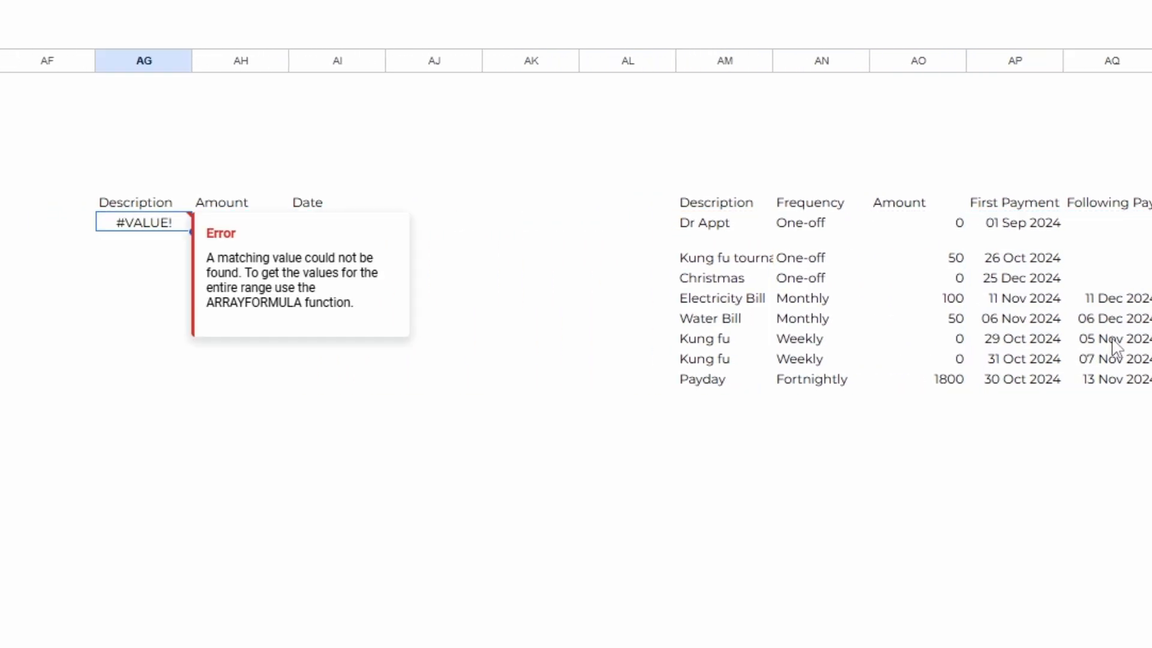
key(F2)
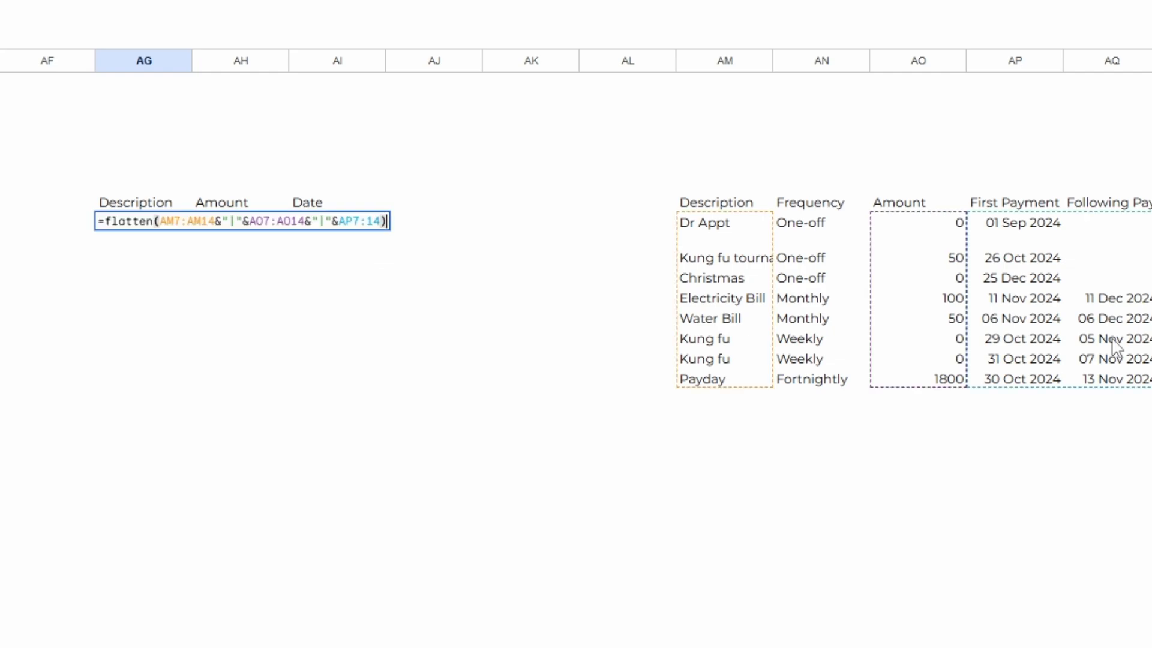
key(ctrl+shift+Return)
key(Return)
key(Up)
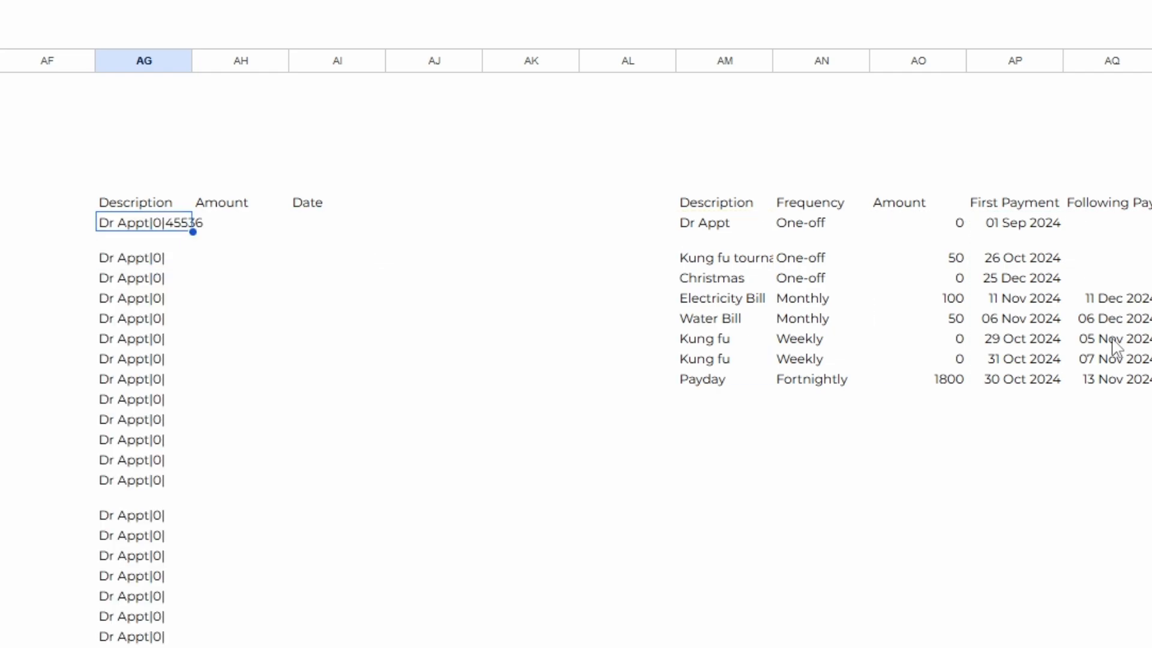
- Try clearing the zero amounts in cells Z7, Z9, Z12 and Z13, and undo the deletion
scroll(239, 371, left, 1)
scroll(183, 309, left, 3)
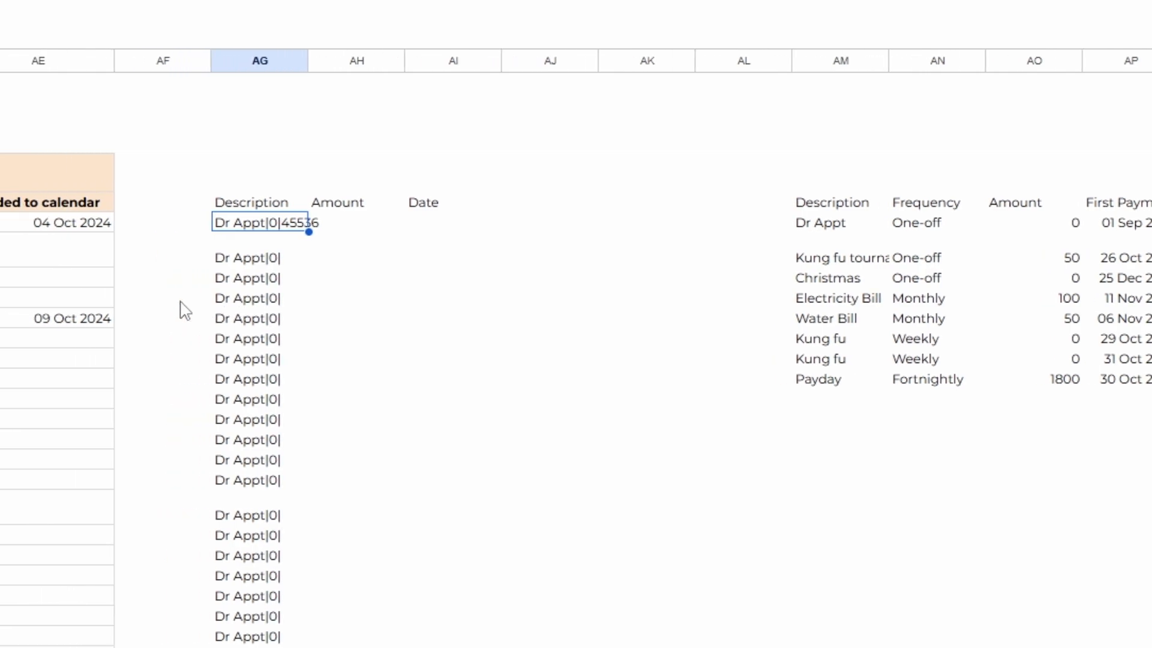
scroll(183, 309, left, 6)
click(244, 258)
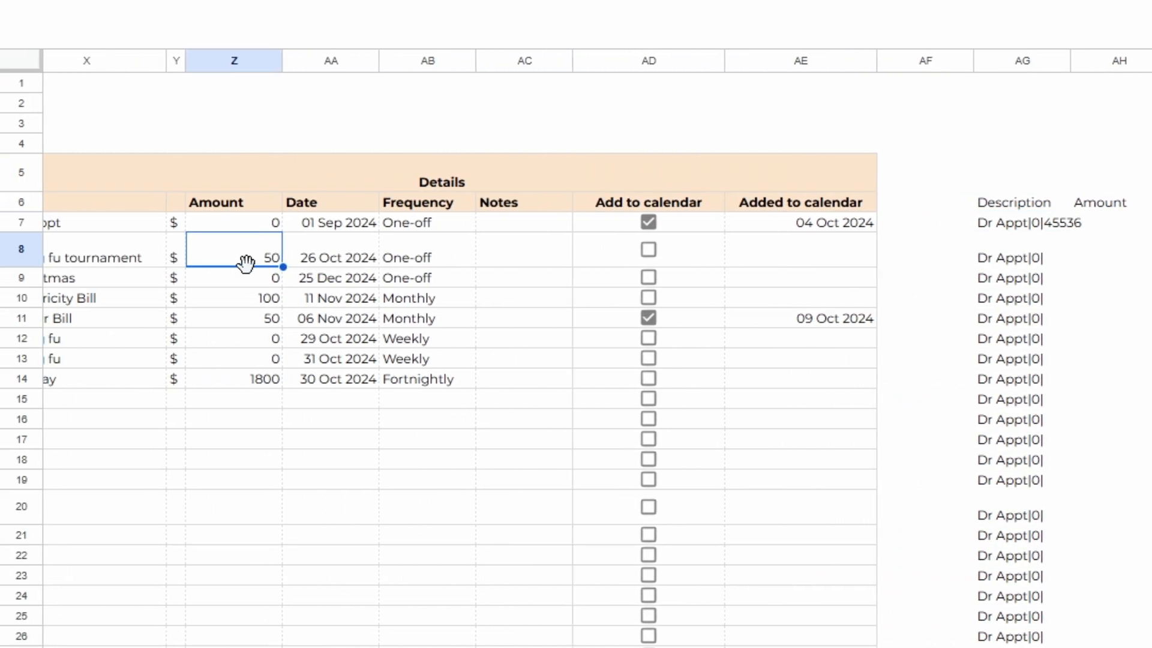
key(Up)
ctrl+click(258, 278)
ctrl+click(259, 338)
ctrl+click(259, 359)
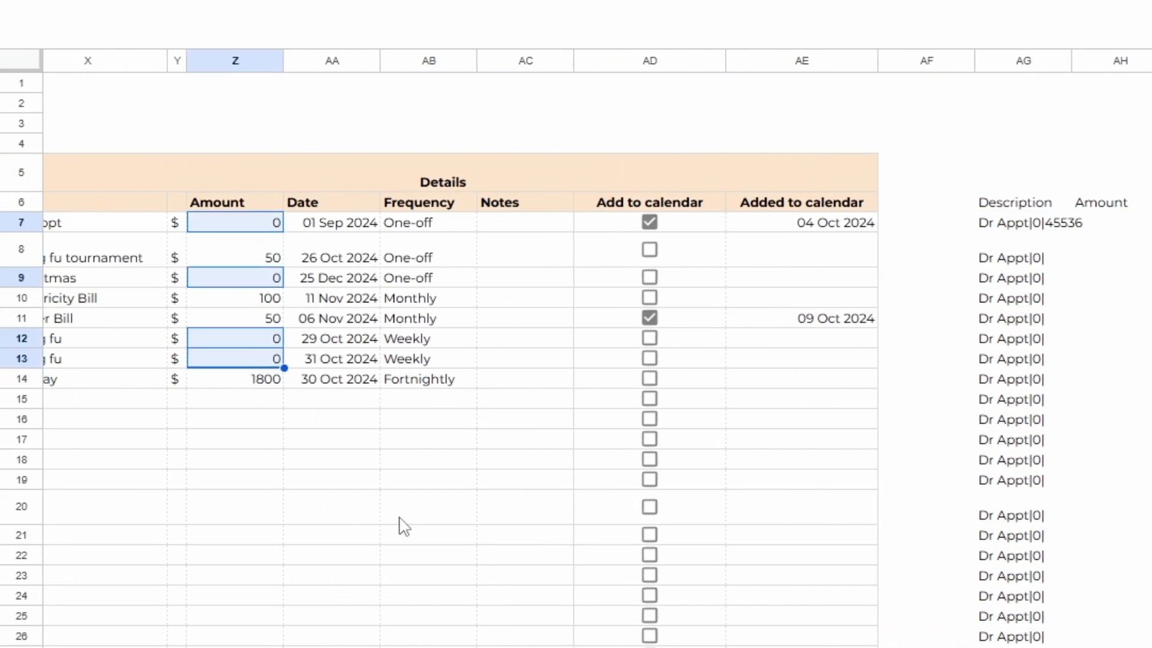
scroll(1033, 261, right, 2)
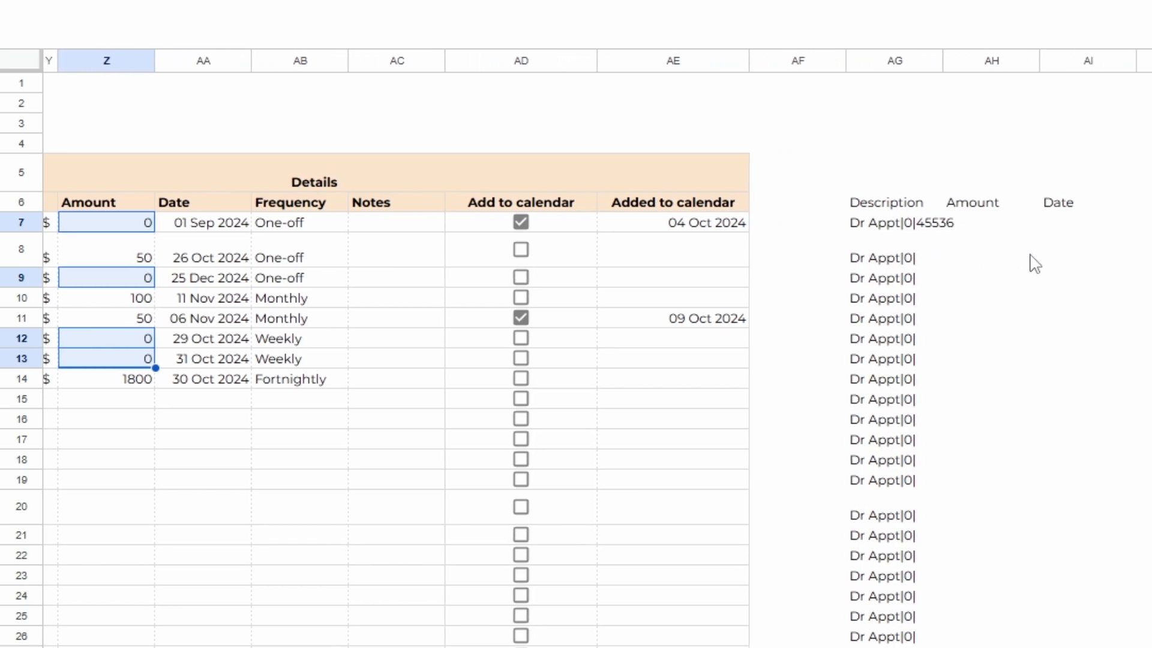
scroll(877, 254, right, 1)
scroll(218, 134, left, 1)
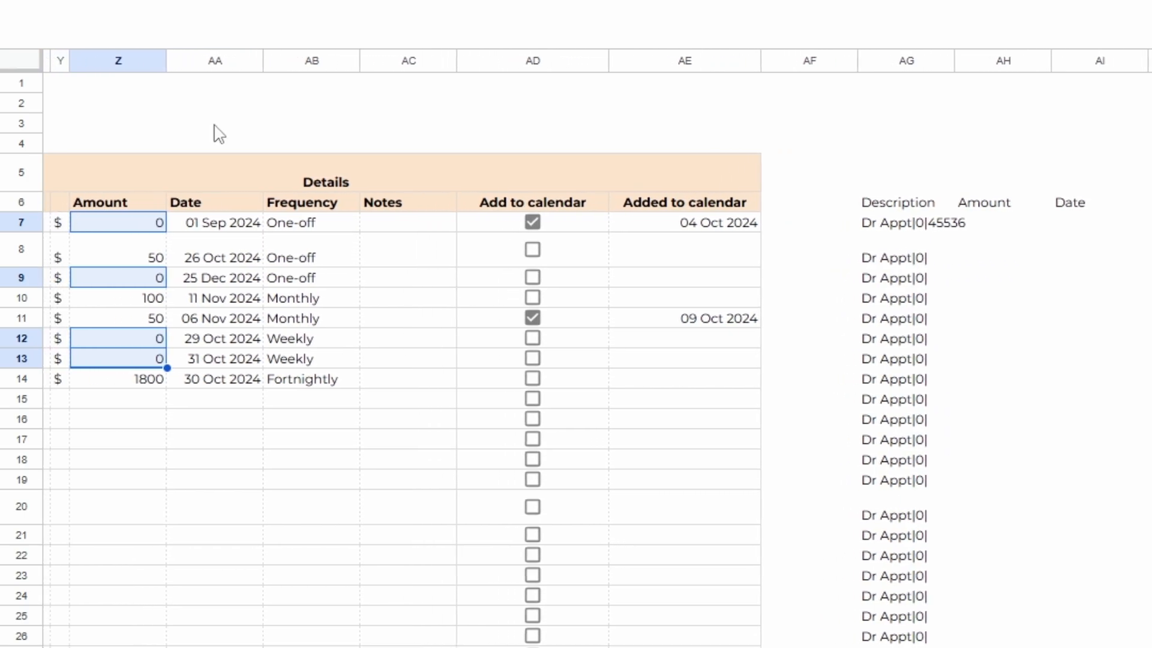
key(Delete)
click(936, 225)
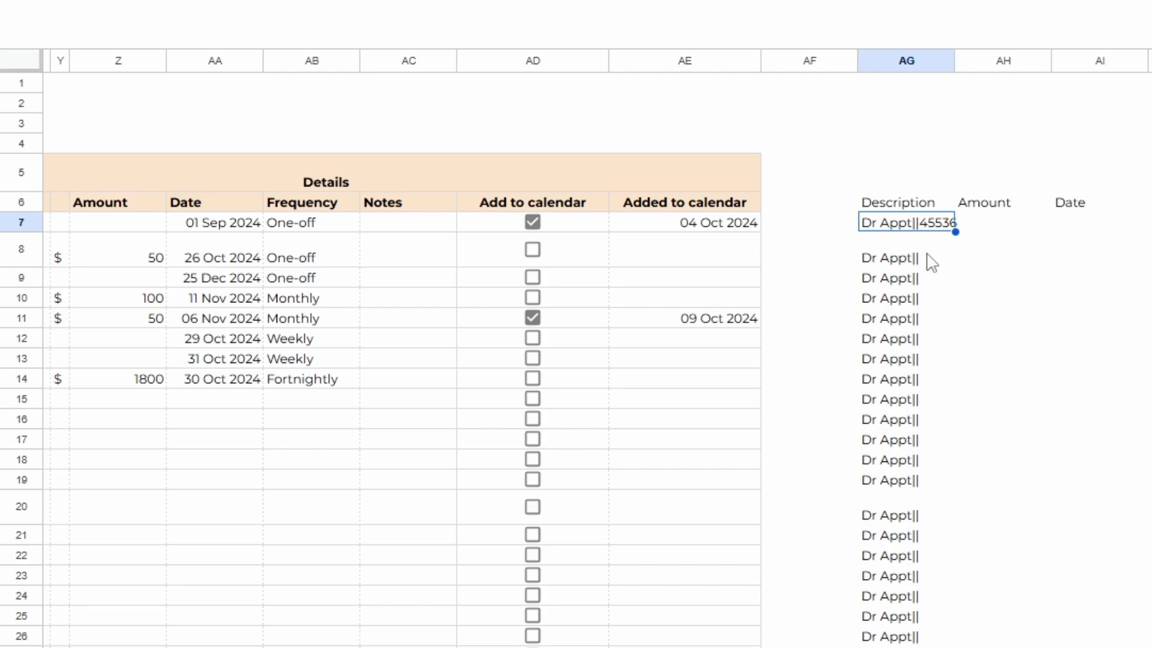
key(ctrl+z)
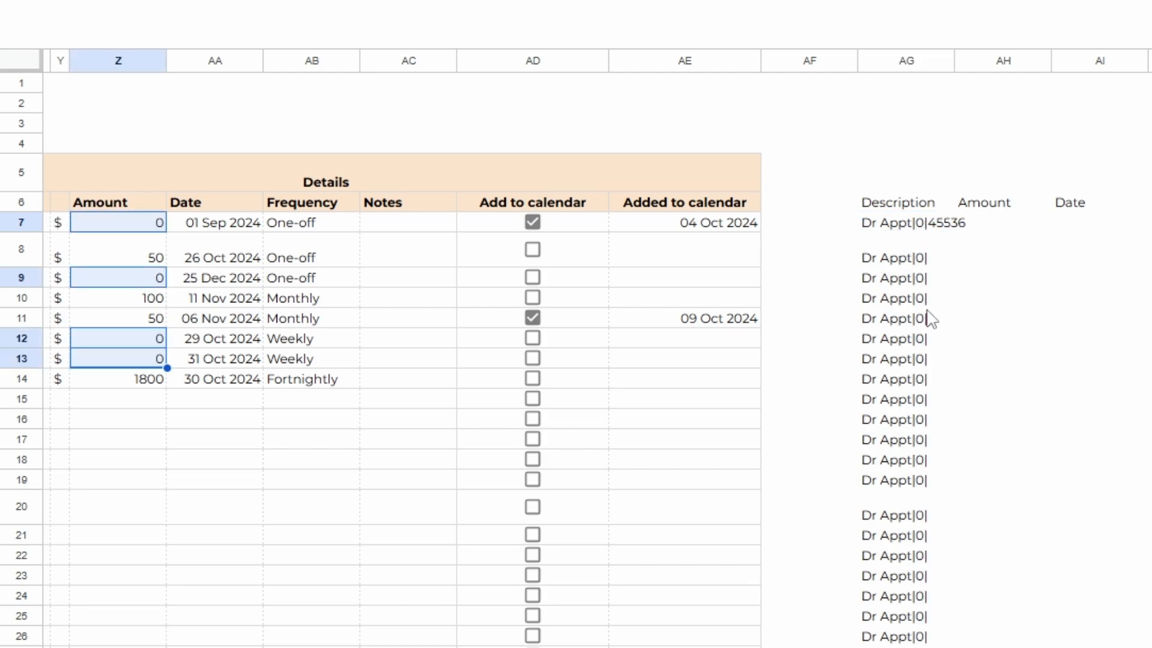
- Wrap the FLATTEN part of the AG7 formula in SPLIT with "|" as the delimiter
click(904, 228)
scroll(954, 309, right, 5)
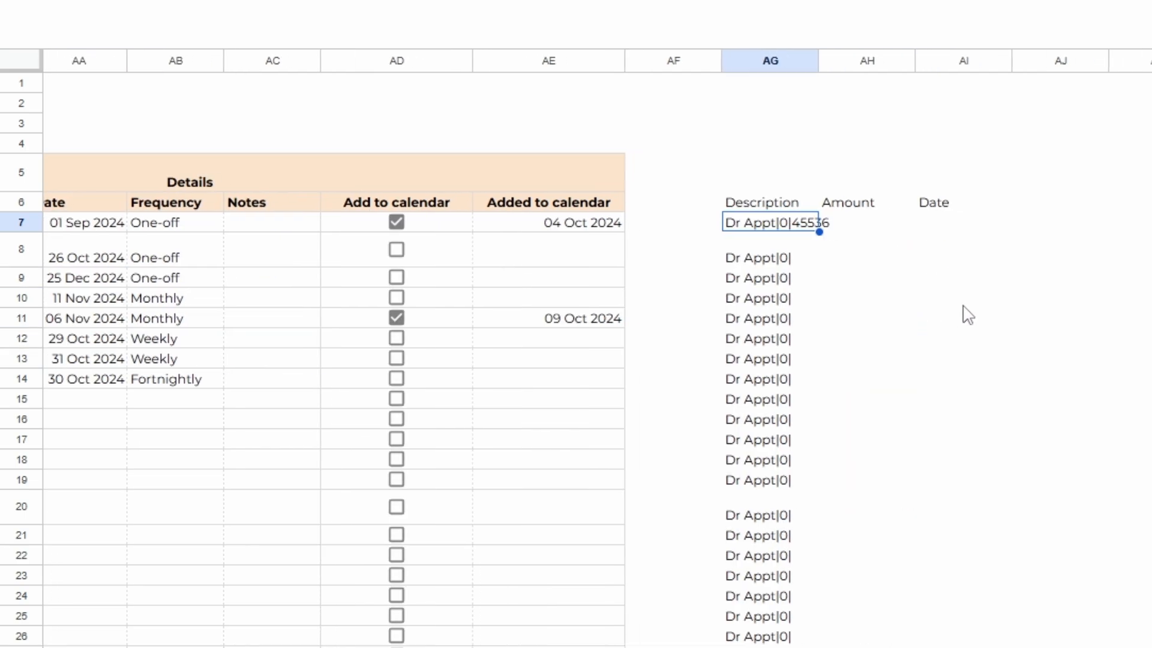
scroll(661, 368, down, 10)
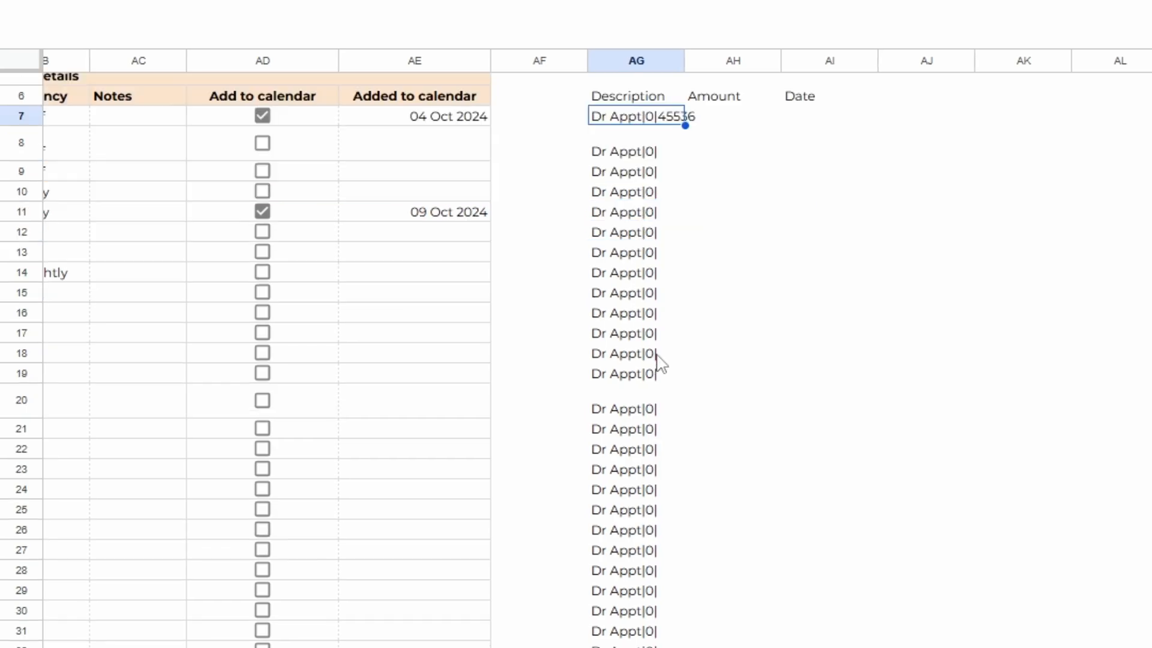
scroll(660, 385, up, 10)
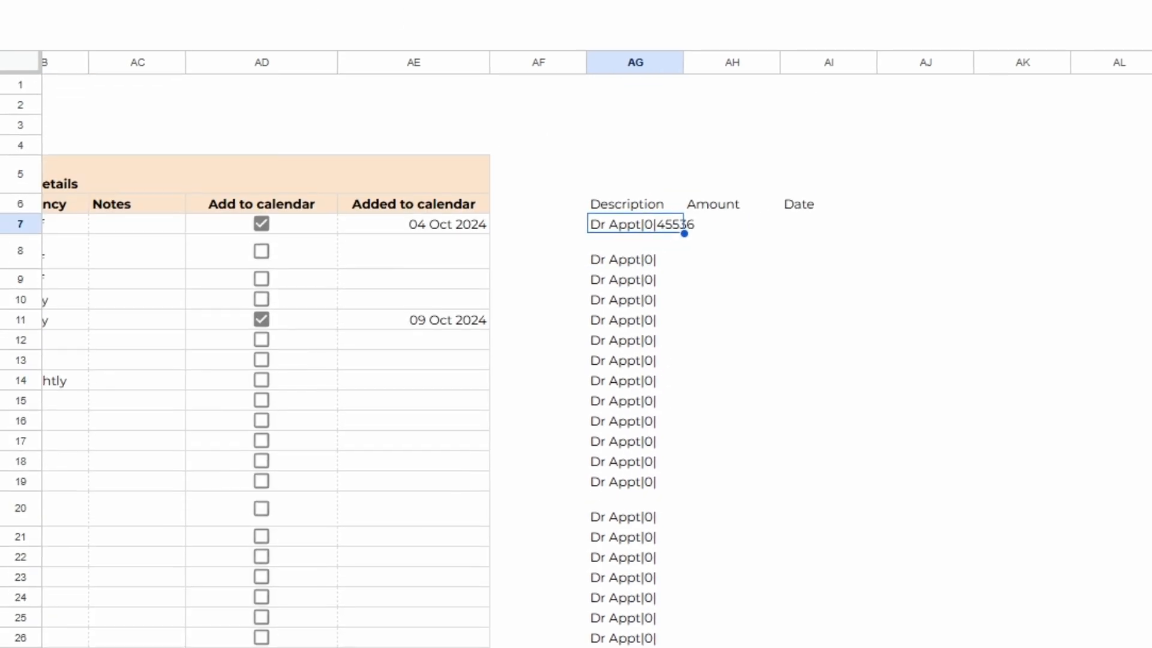
click(168, 40)
text(split(flatten(AM7:AM14&"|"&AO7:AO14&"|"&AP7:14)
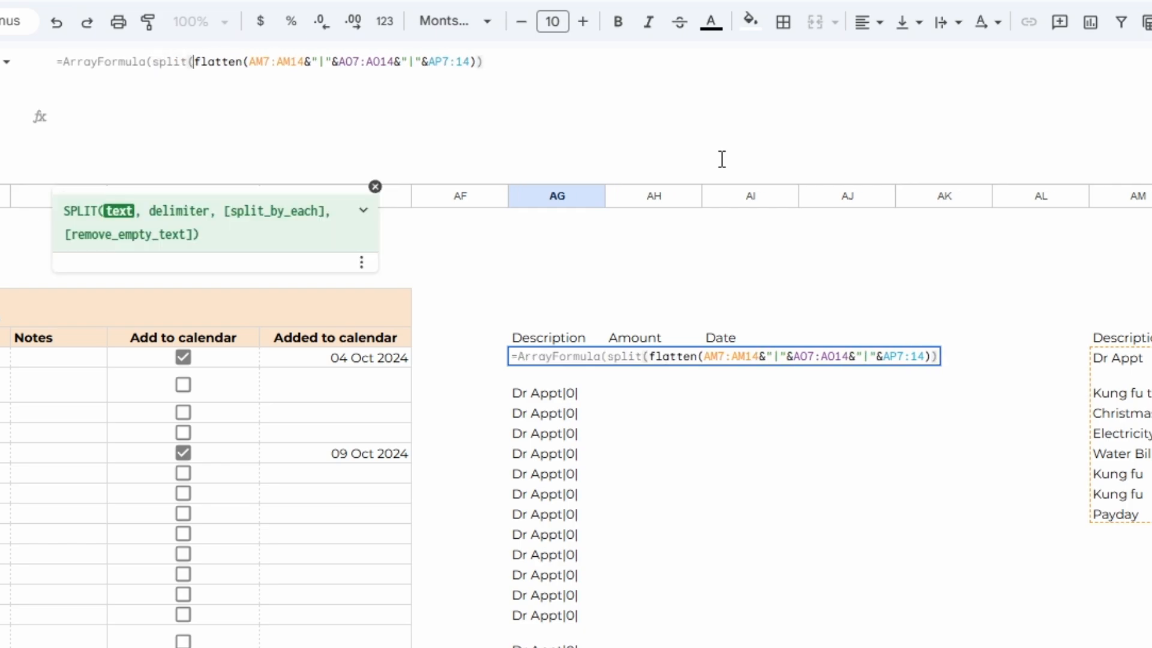
key(End)
key(Left)
text(,"|")
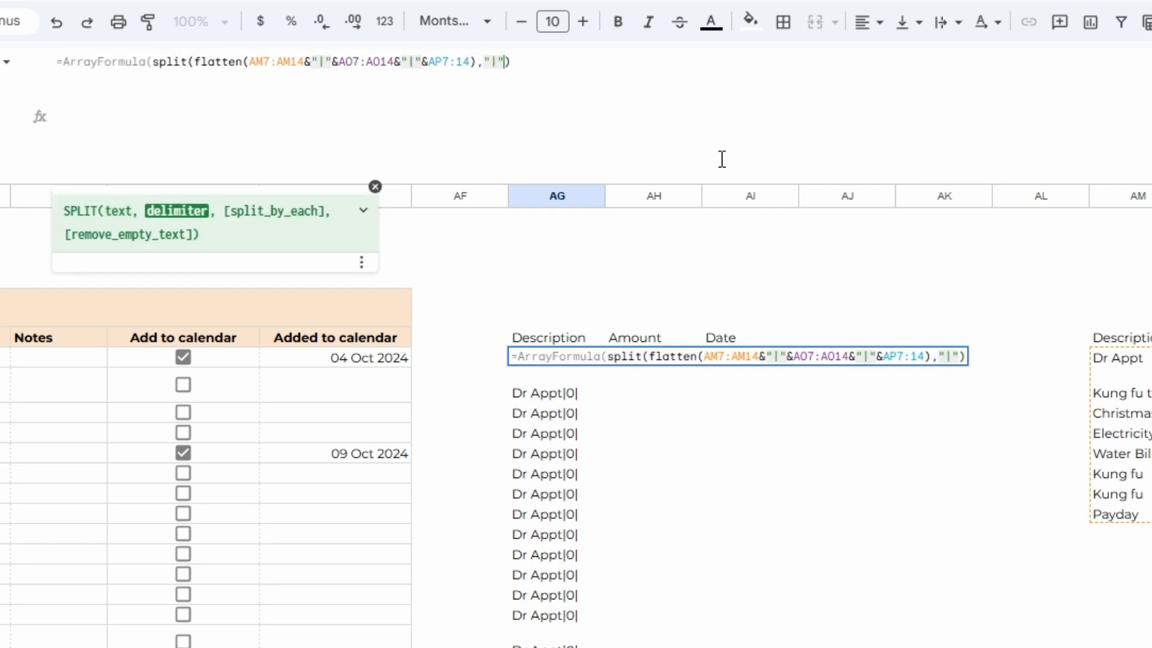
key(Return)
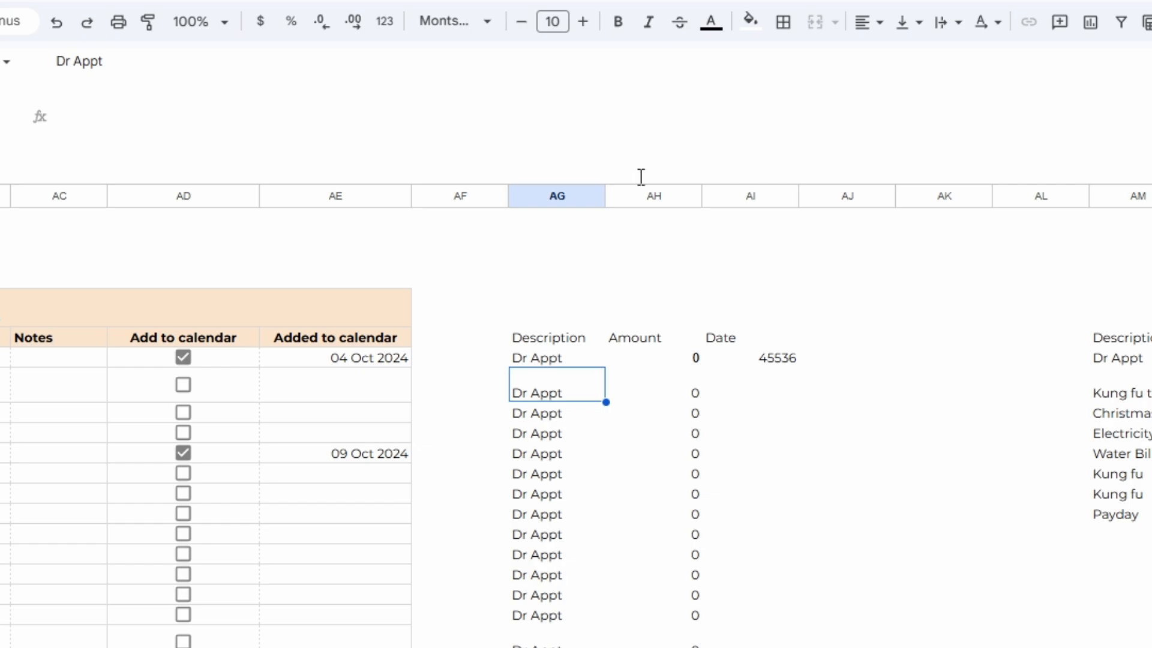
- Centre the contents of columns AG to AI horizontally
drag(572, 196, 788, 197)
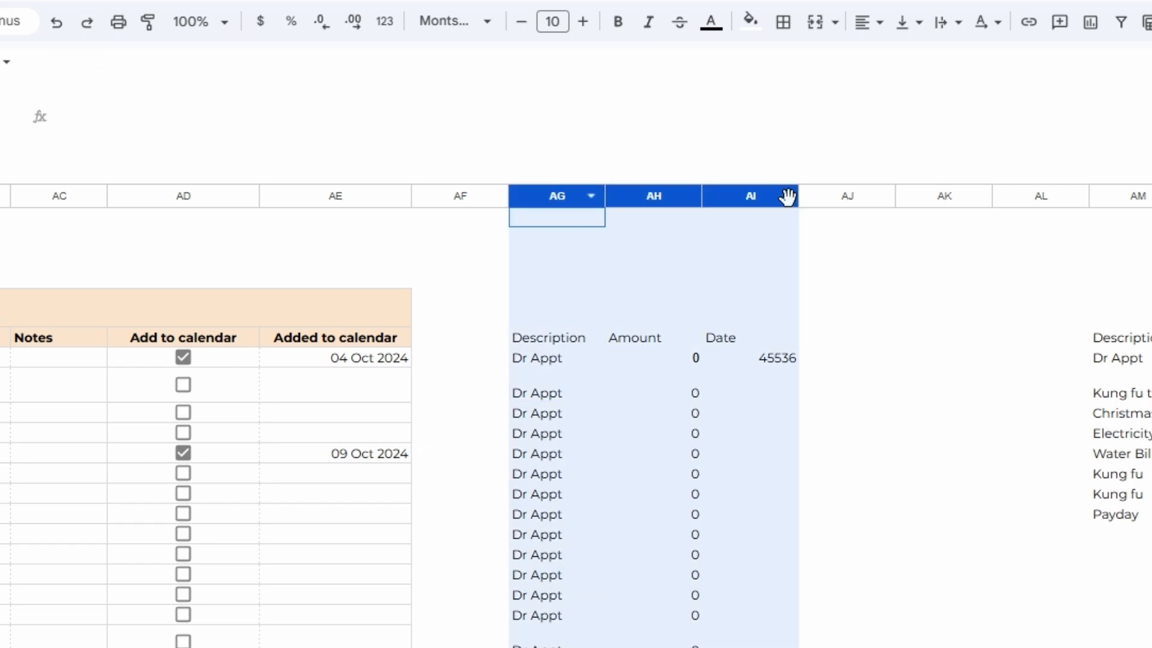
key(ctrl+shift+e)
click(633, 381)
click(750, 365)
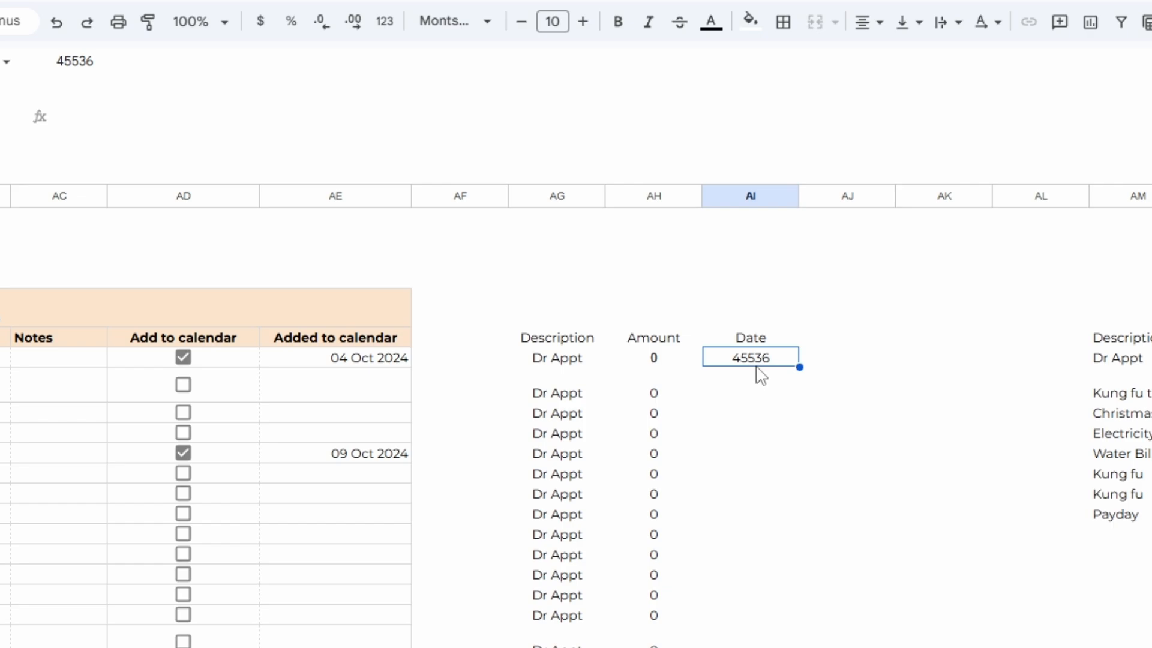
- Wrap the AP7:14 range in the AG7 formula in a TEXT function with the format "yyyy-mm-dd"
click(589, 365)
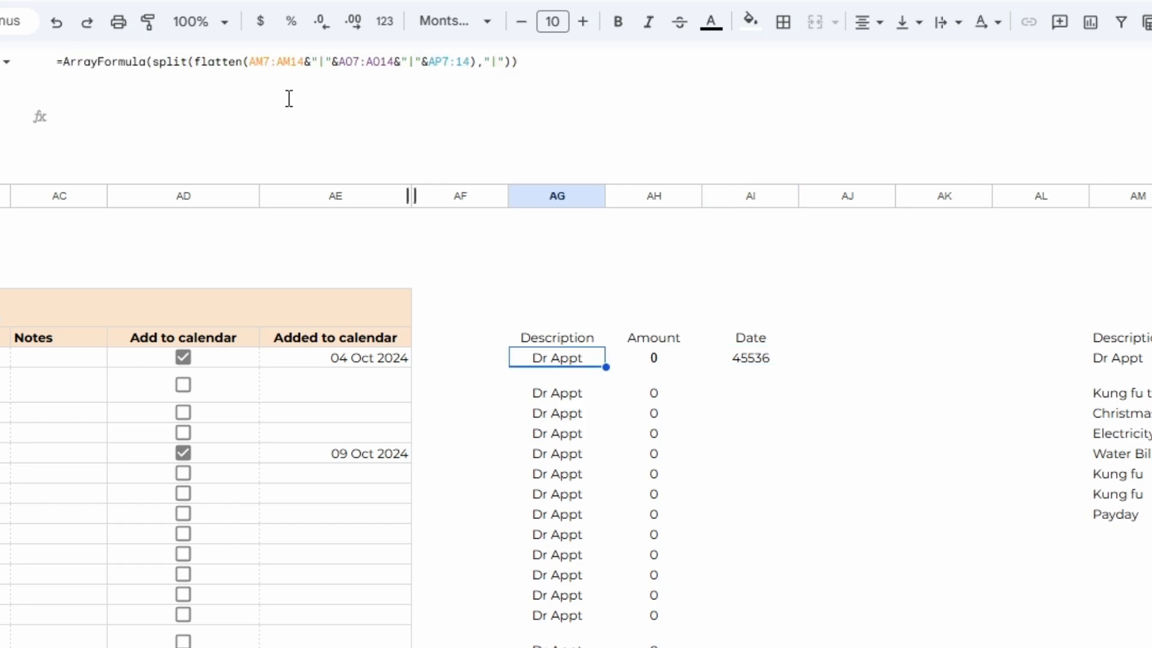
click(432, 62)
double_click(469, 63)
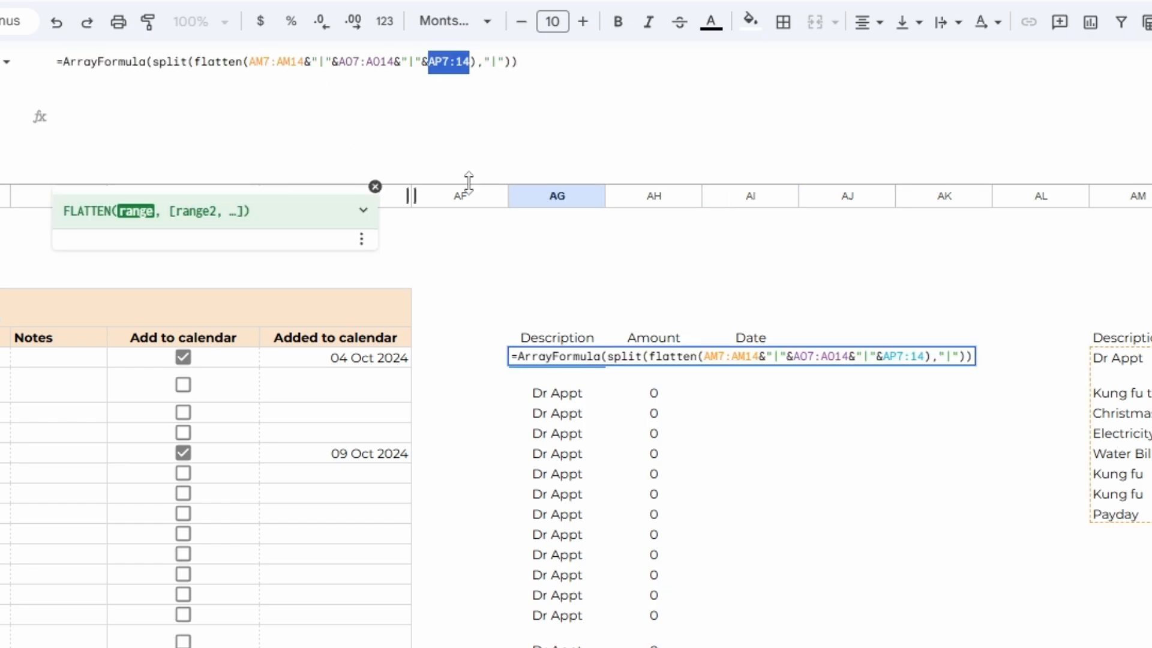
click(432, 63)
text(text()
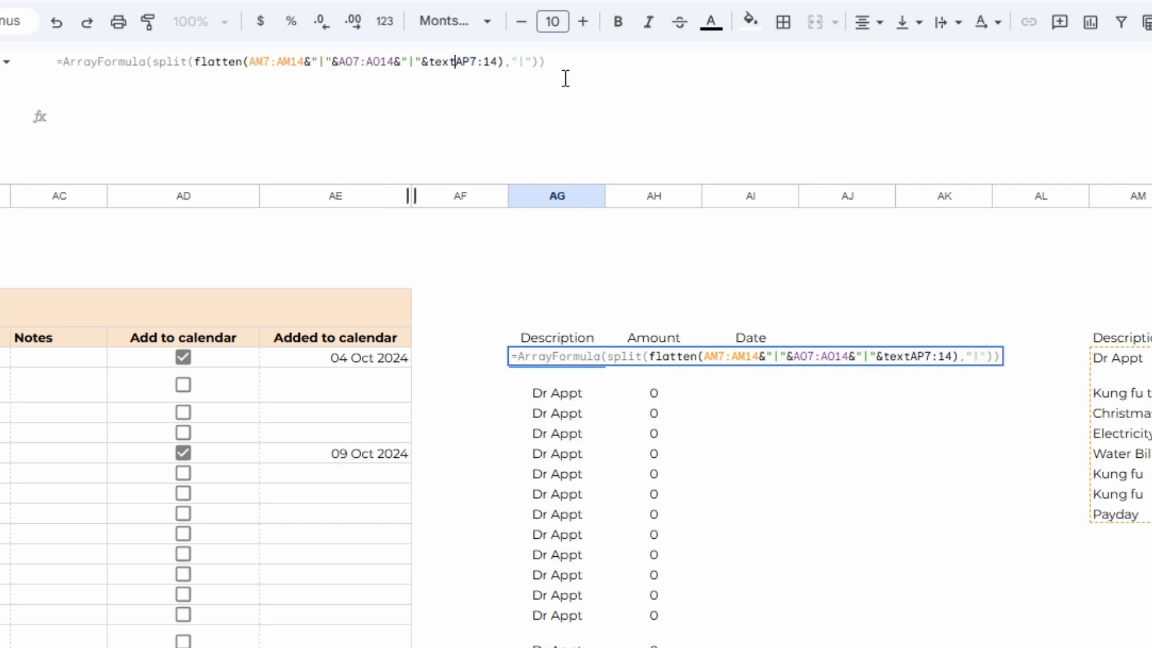
click(504, 61)
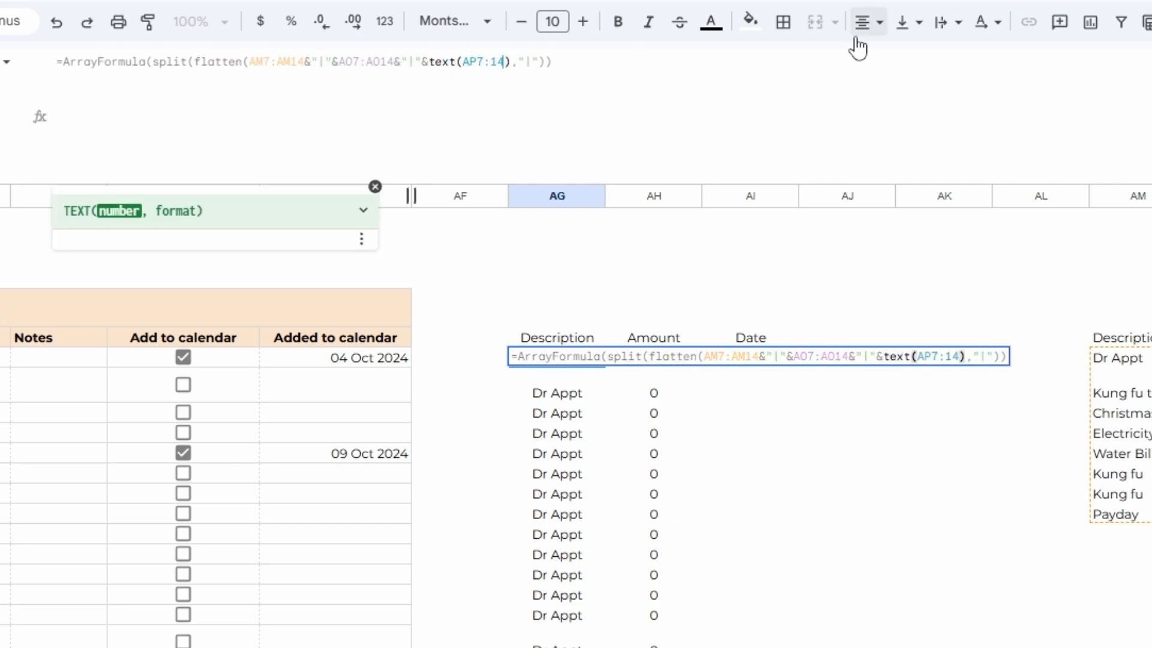
text(,)
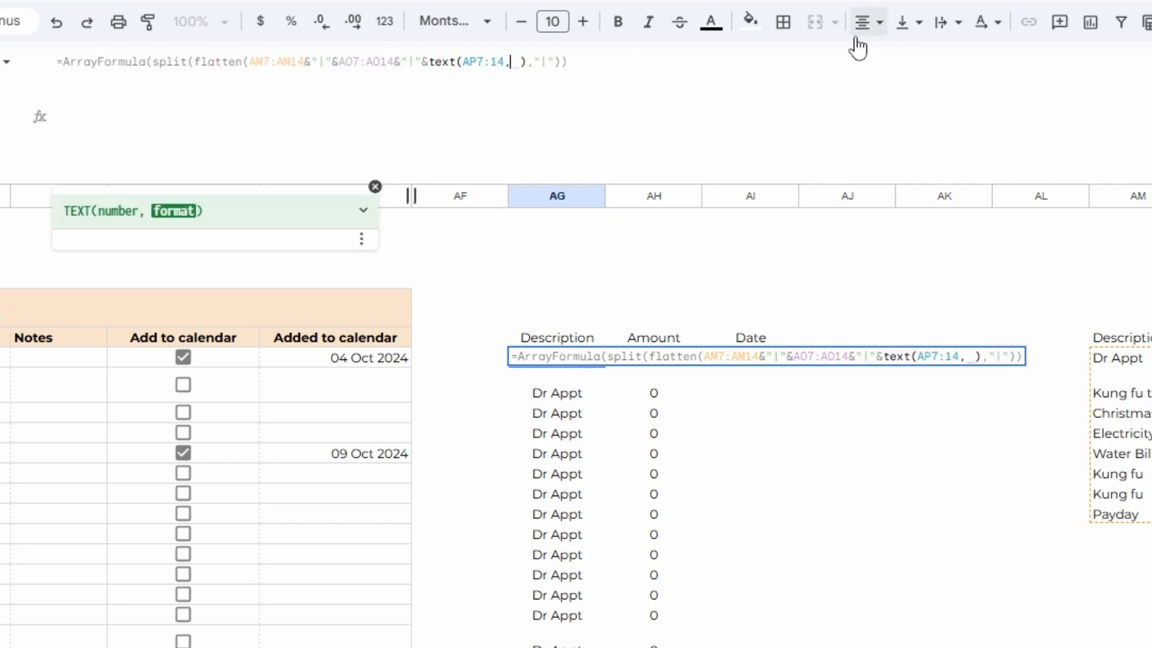
text("")
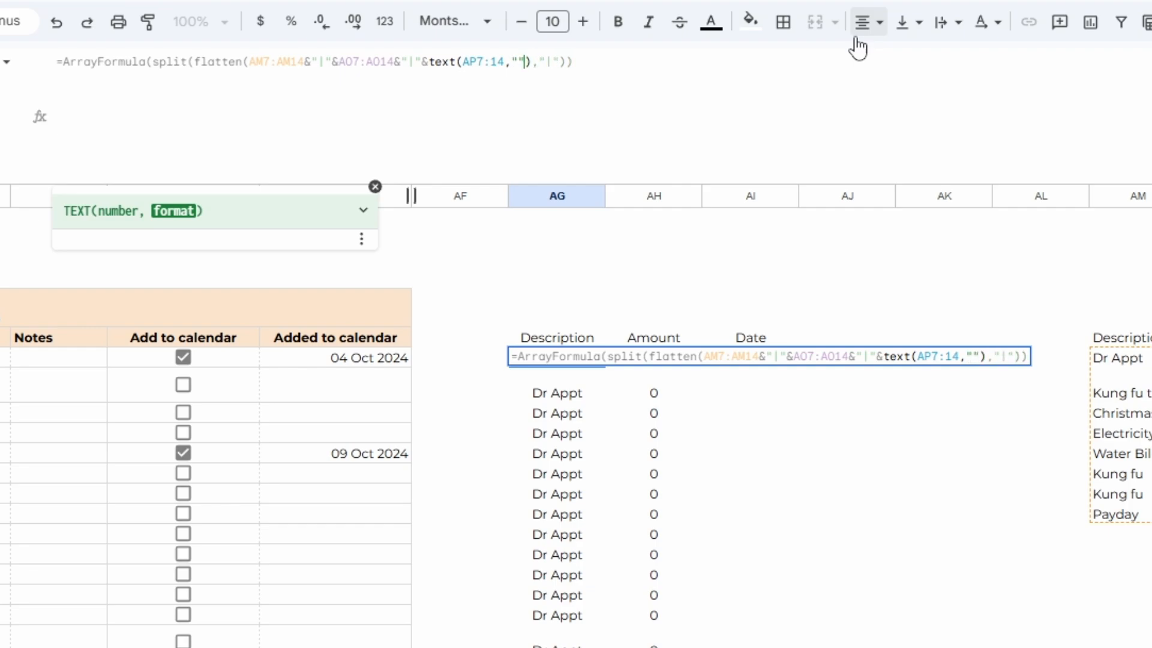
text())
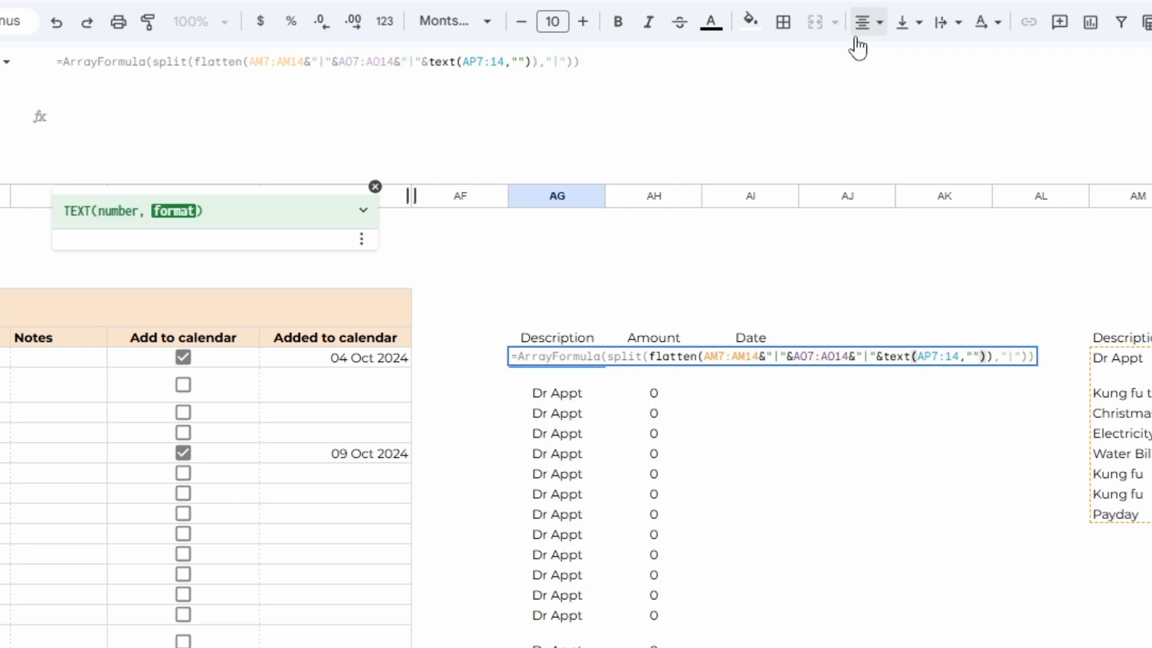
text(yyyy-)
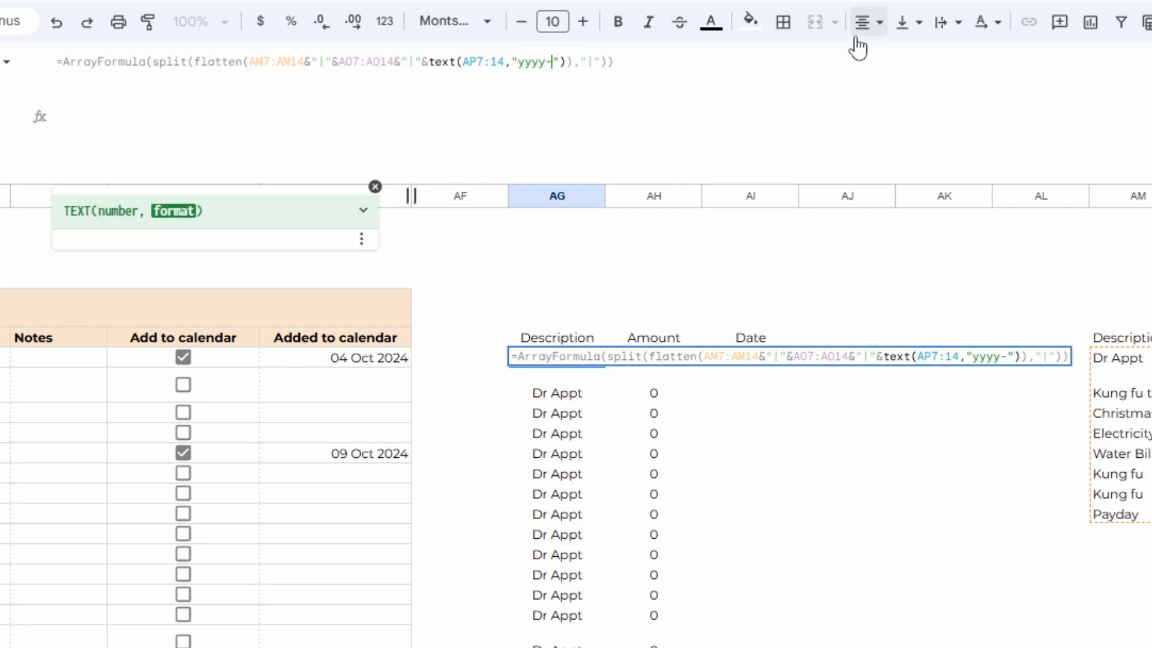
text(mm-dd)
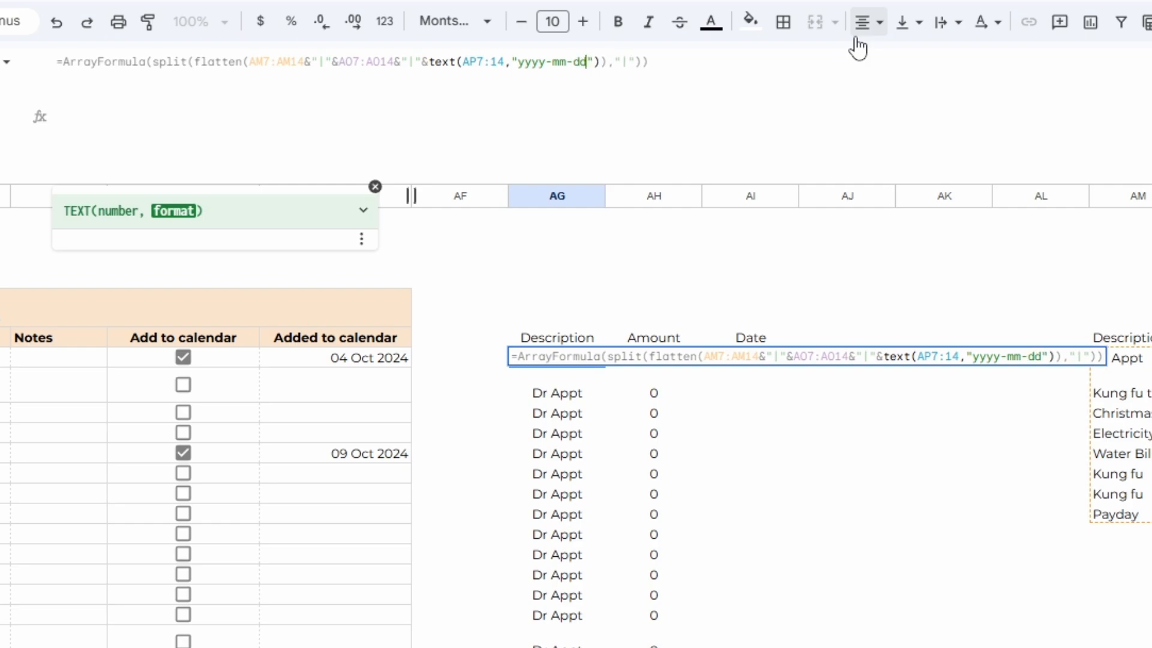
key(Return)
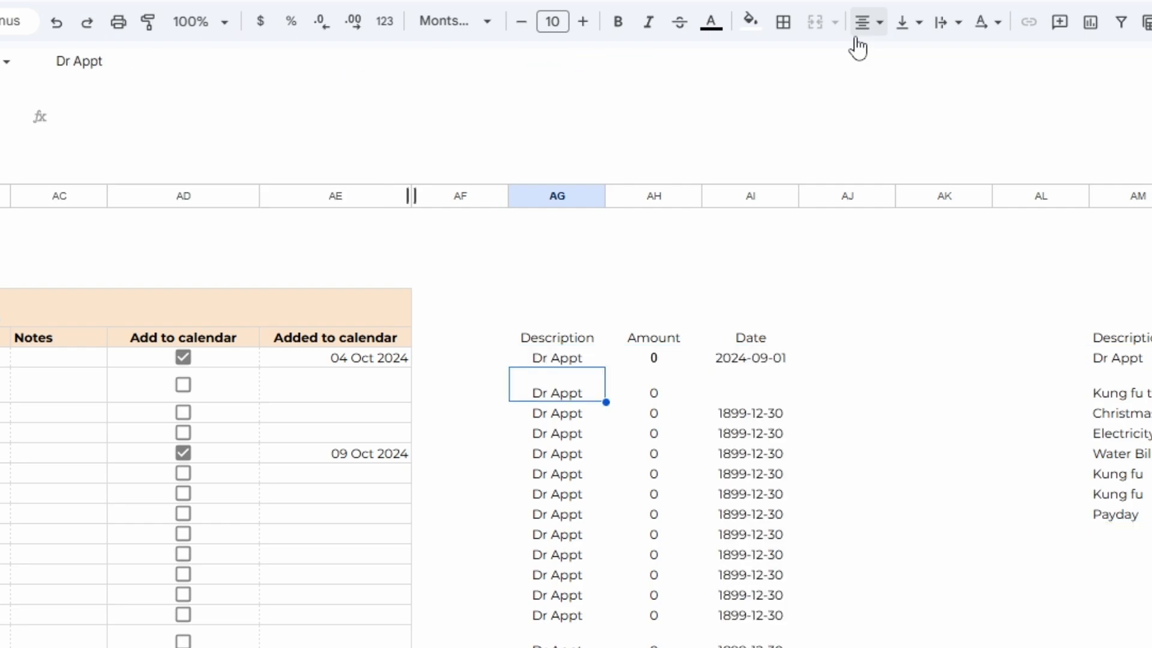
click(752, 360)
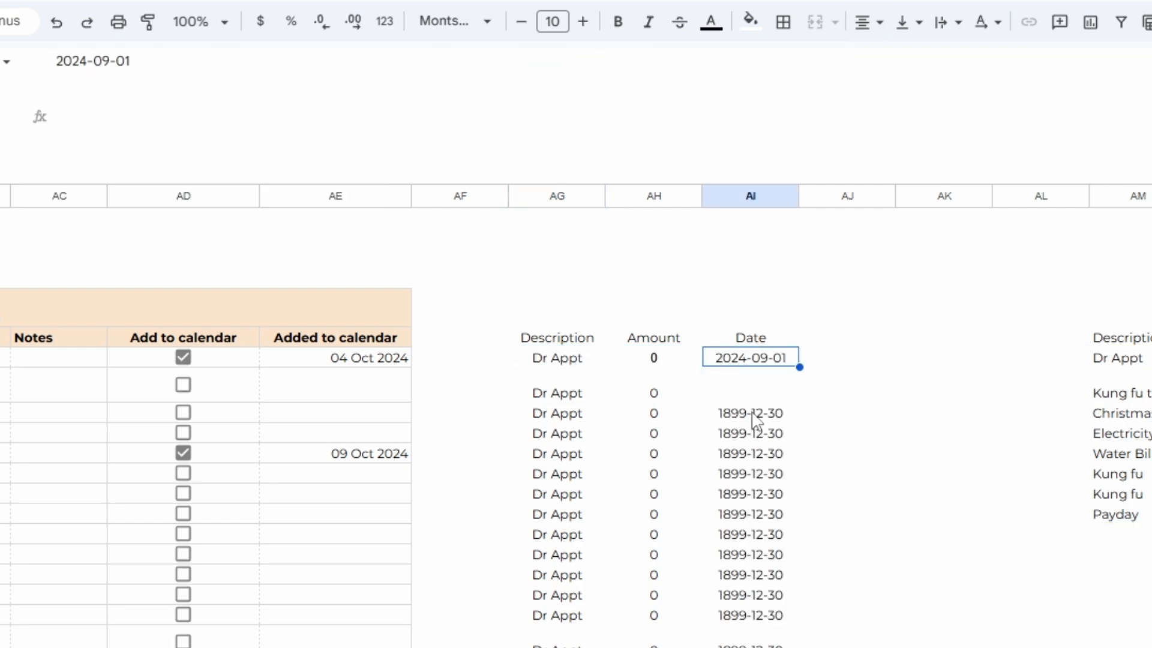
drag(754, 413, 760, 564)
- Wrap the SPLIT part of the AG7 formula in a QUERY function, inside the ArrayFormula
click(543, 360)
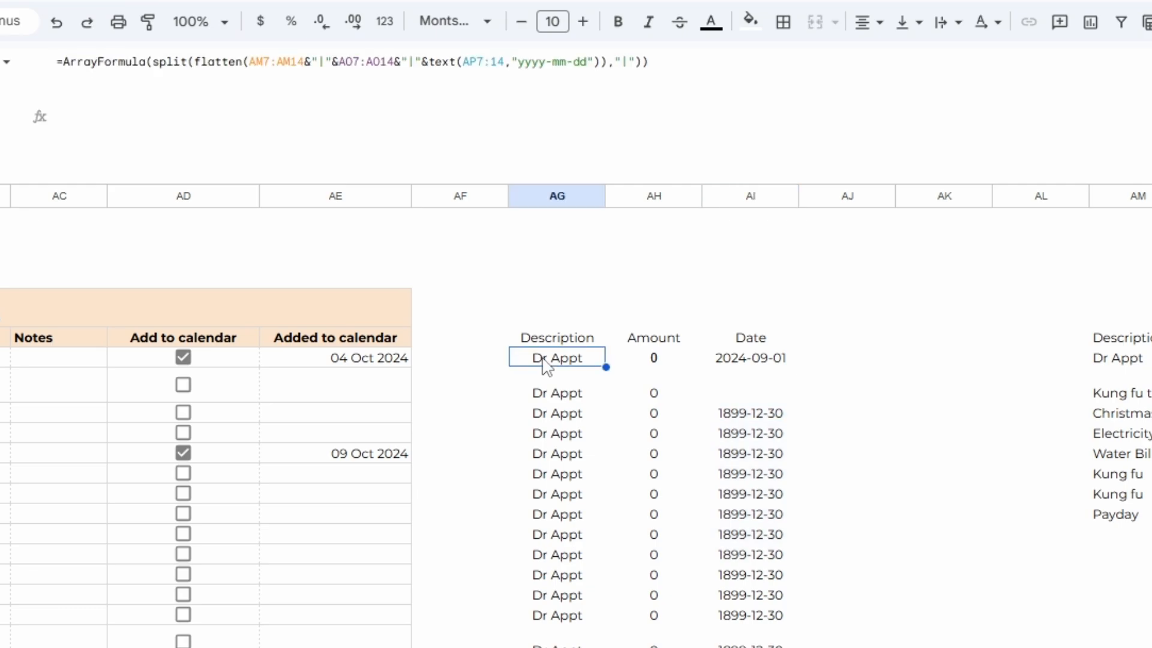
double_click(557, 358)
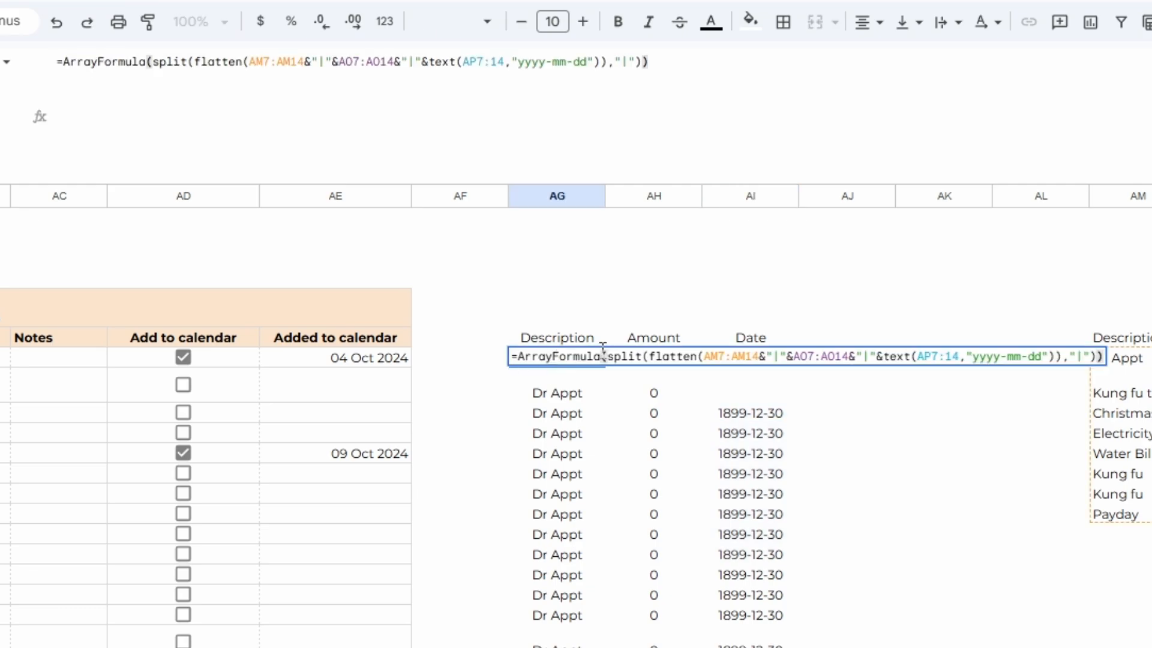
text(query()
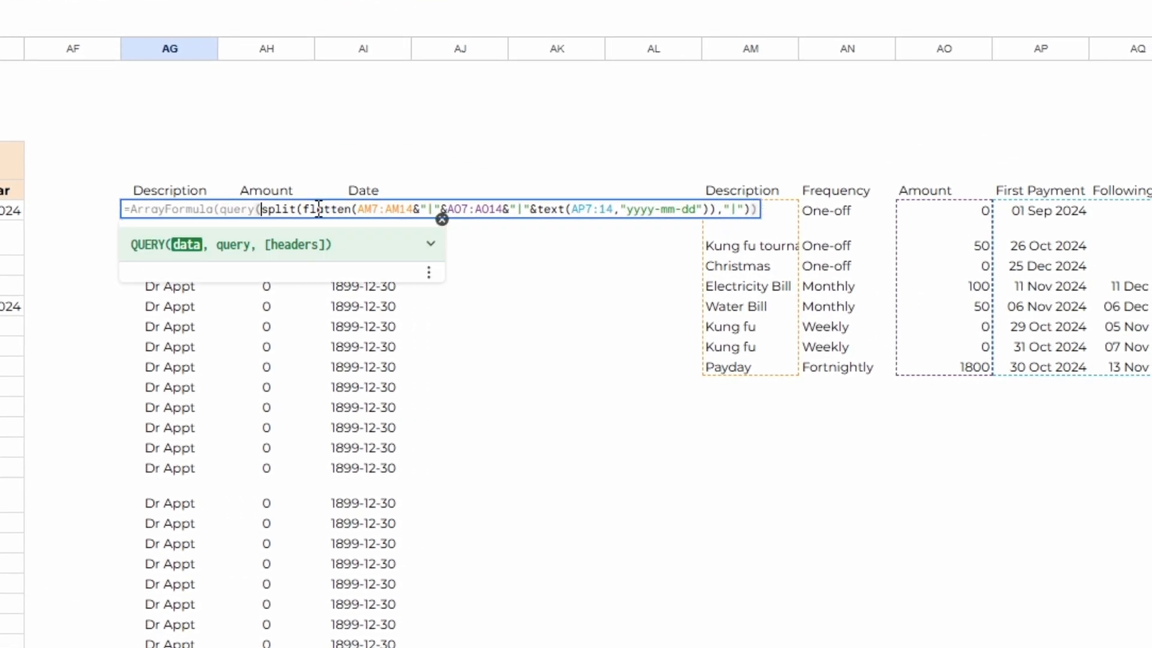
key(End)
key(Left)
text(,)
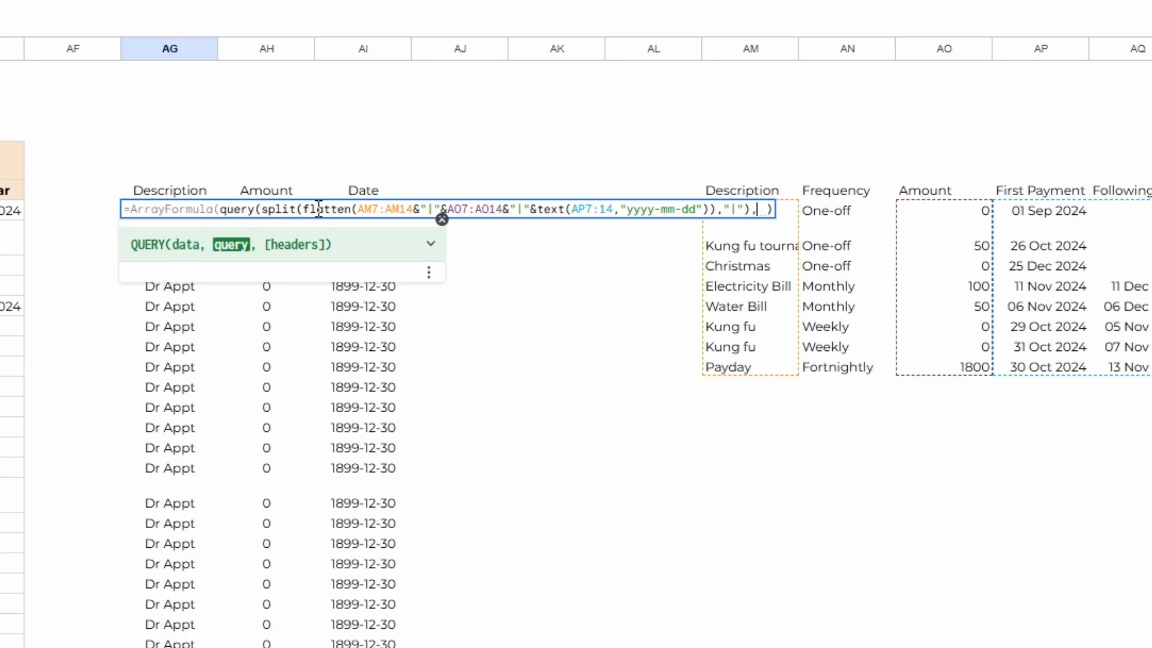
key(BackSpace)
- Give the QUERY in AG7 the condition "Where year(Col3)=2024"
text("),")
text(Where eq)
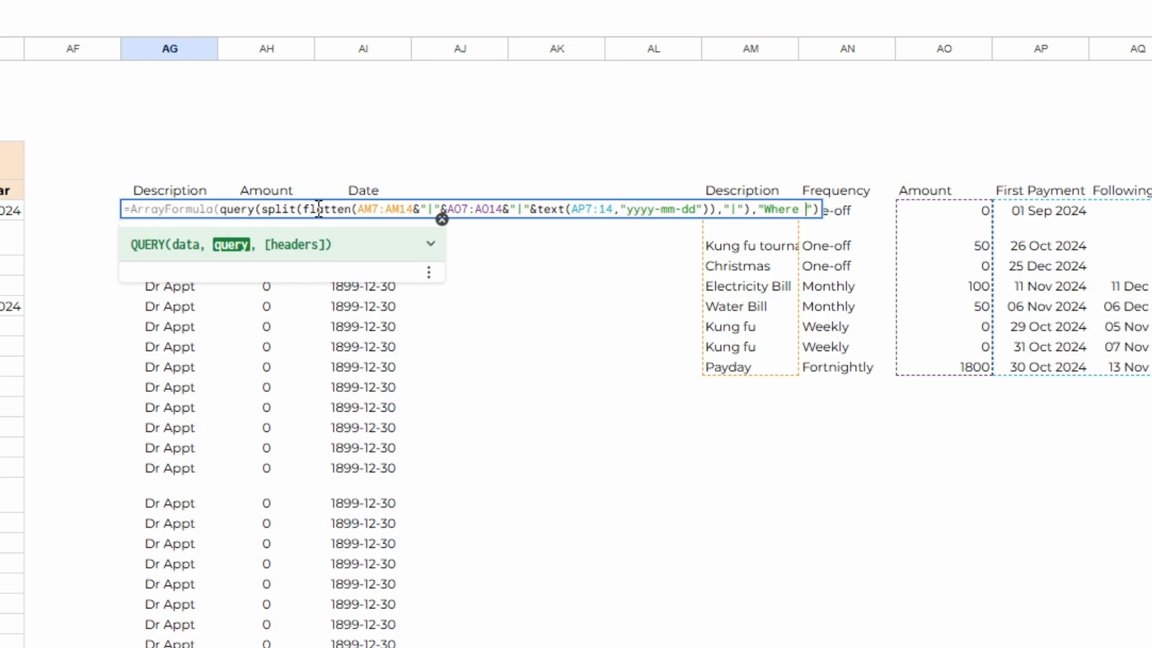
key(BackSpace)
key(BackSpace)
text(year(c)
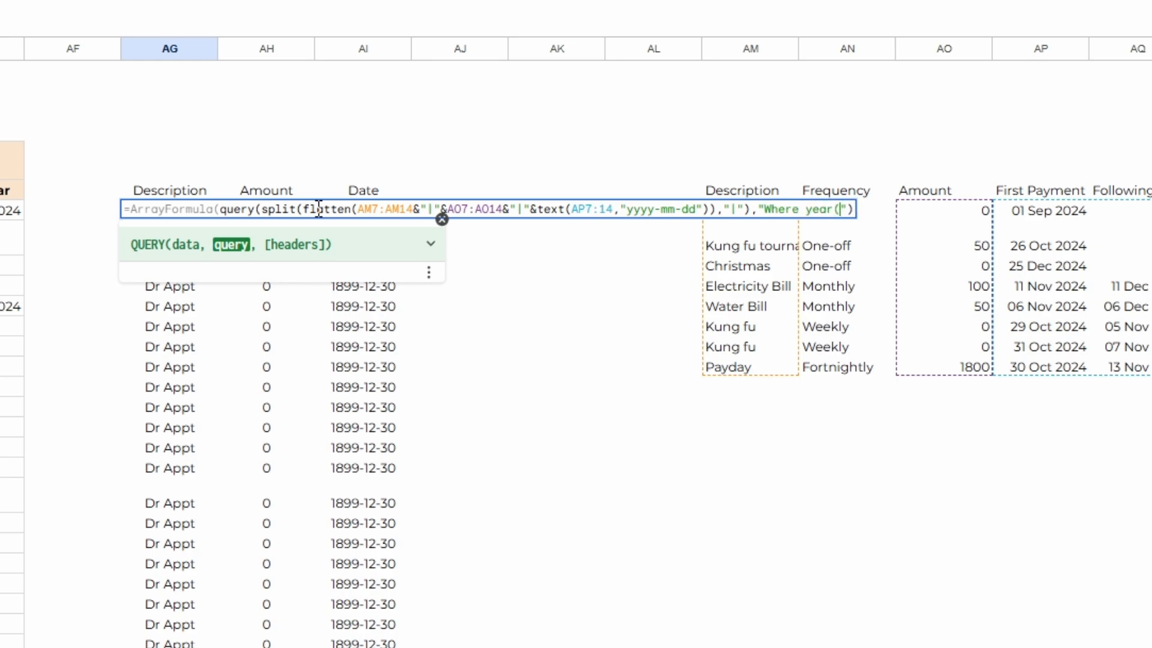
text(ol3)=)
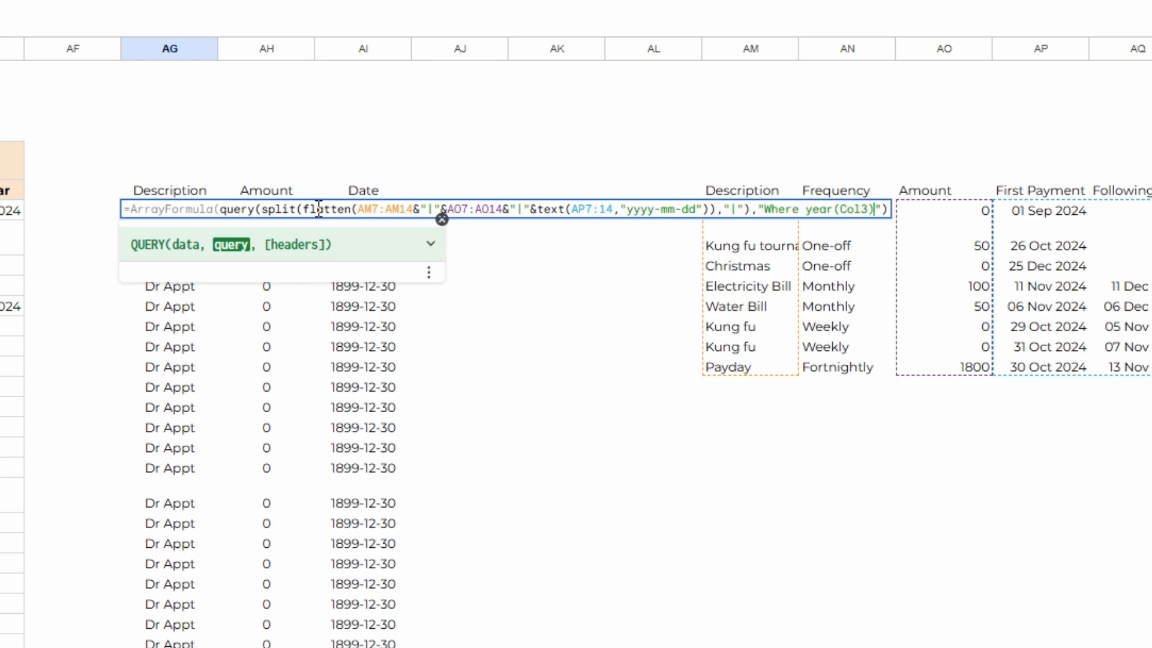
text(2024)
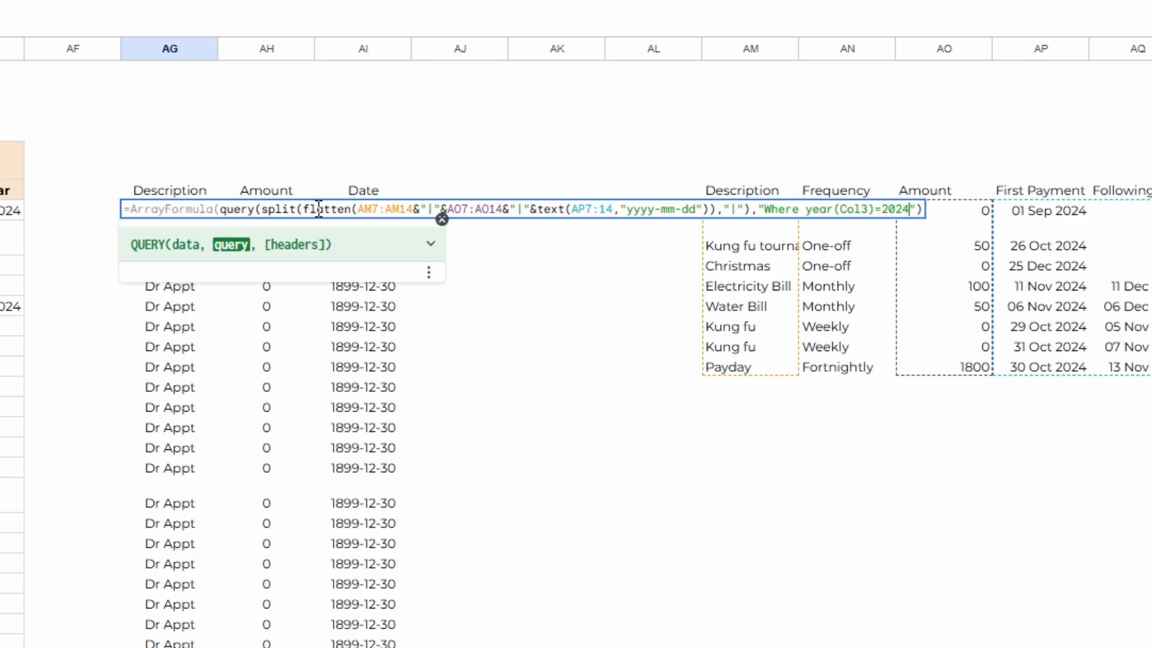
key(Return)
key(Up)
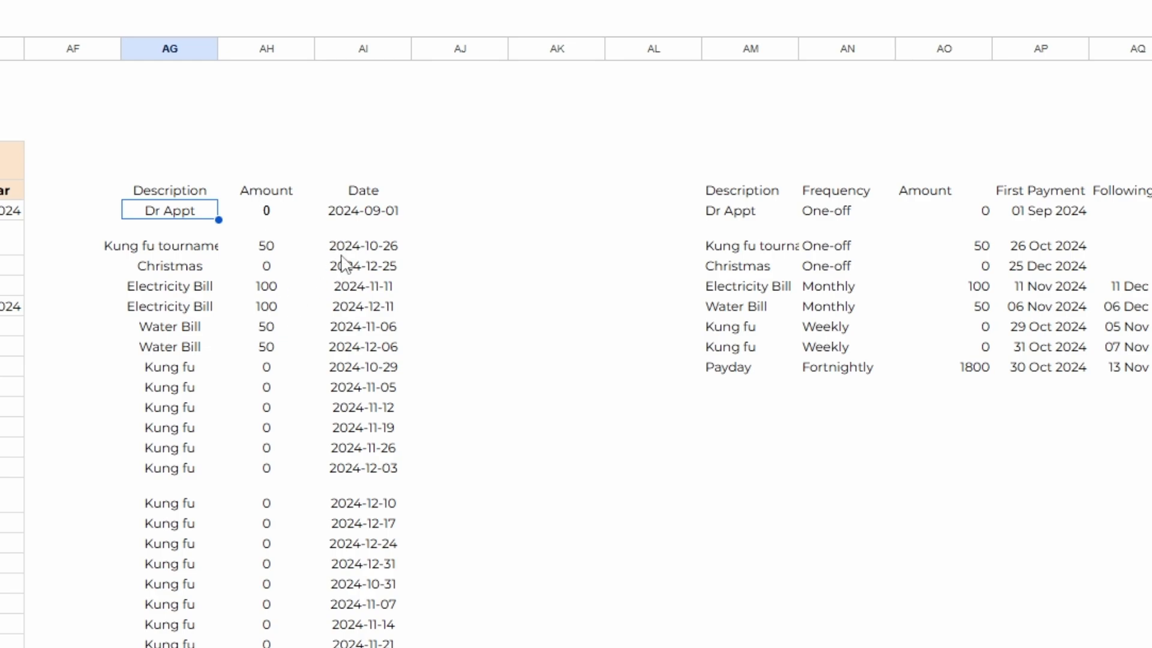
- Add month(Col3) = 10 and before the year condition in the AG7 query
double_click(193, 213)
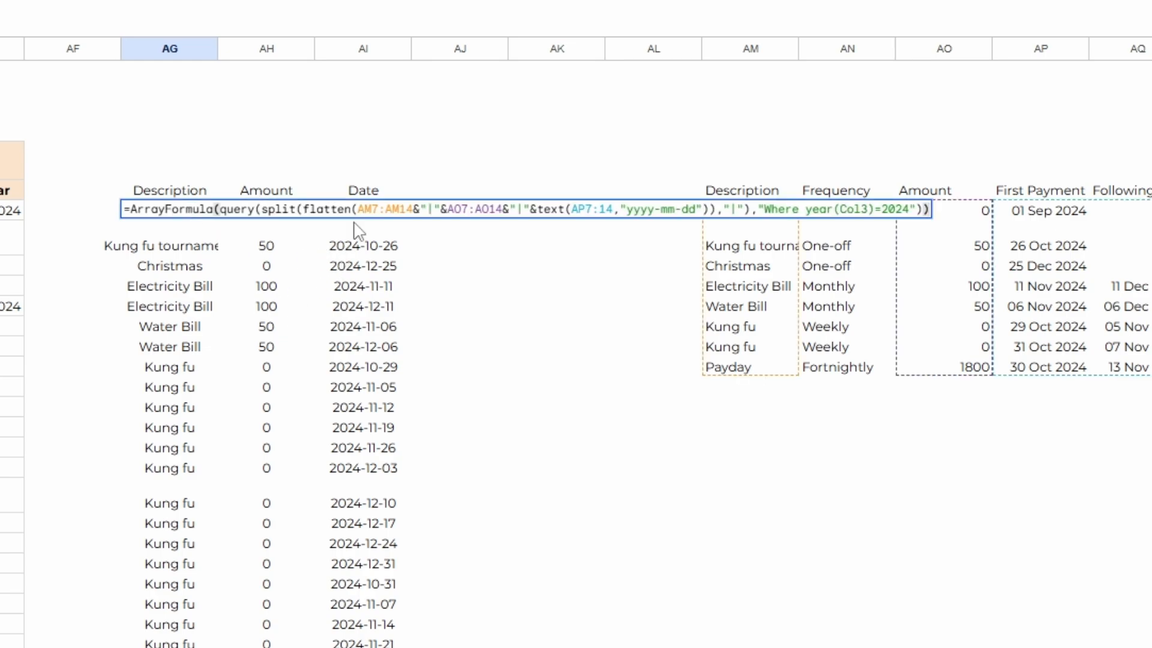
click(804, 210)
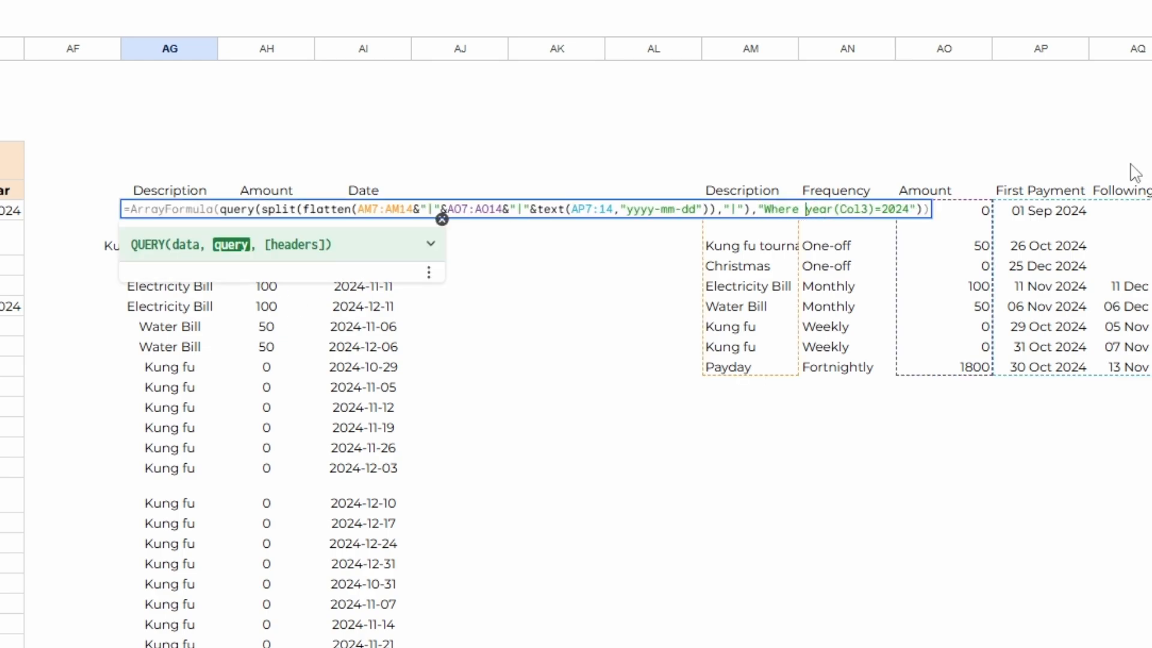
text(month(Col3))
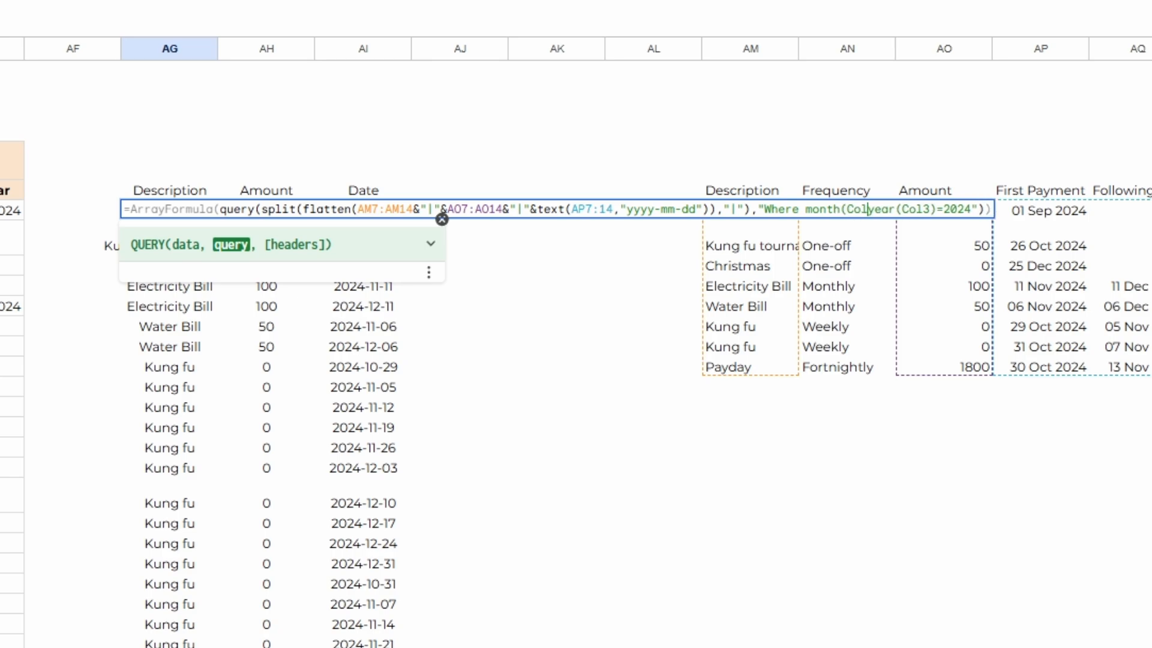
text( = )
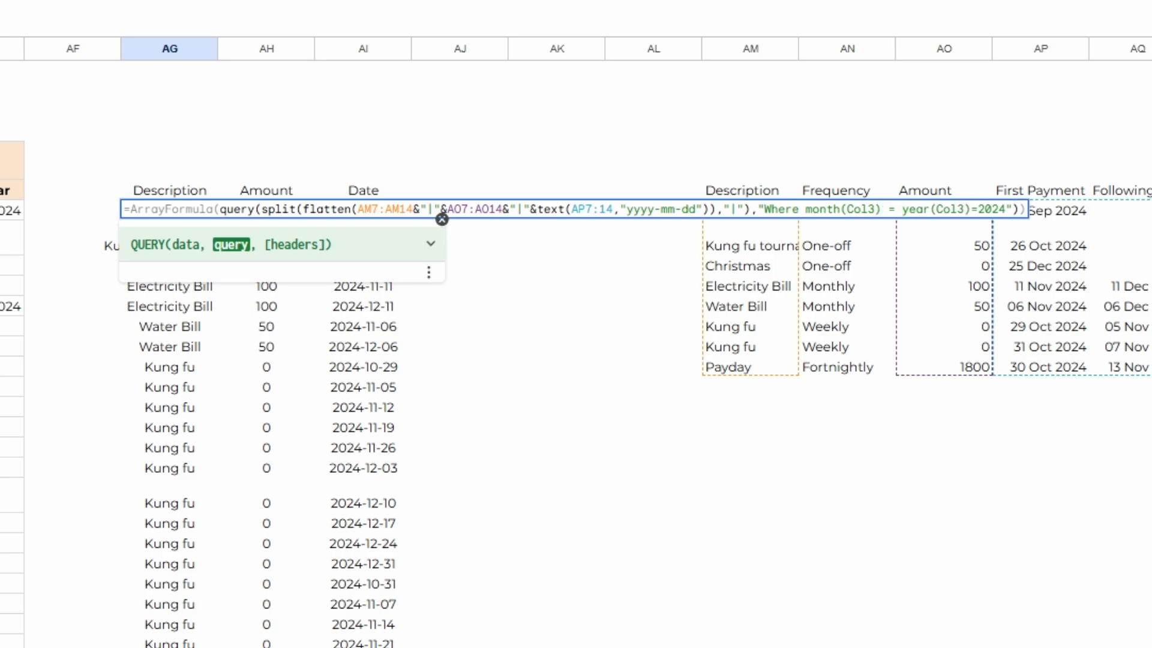
text(10 and)
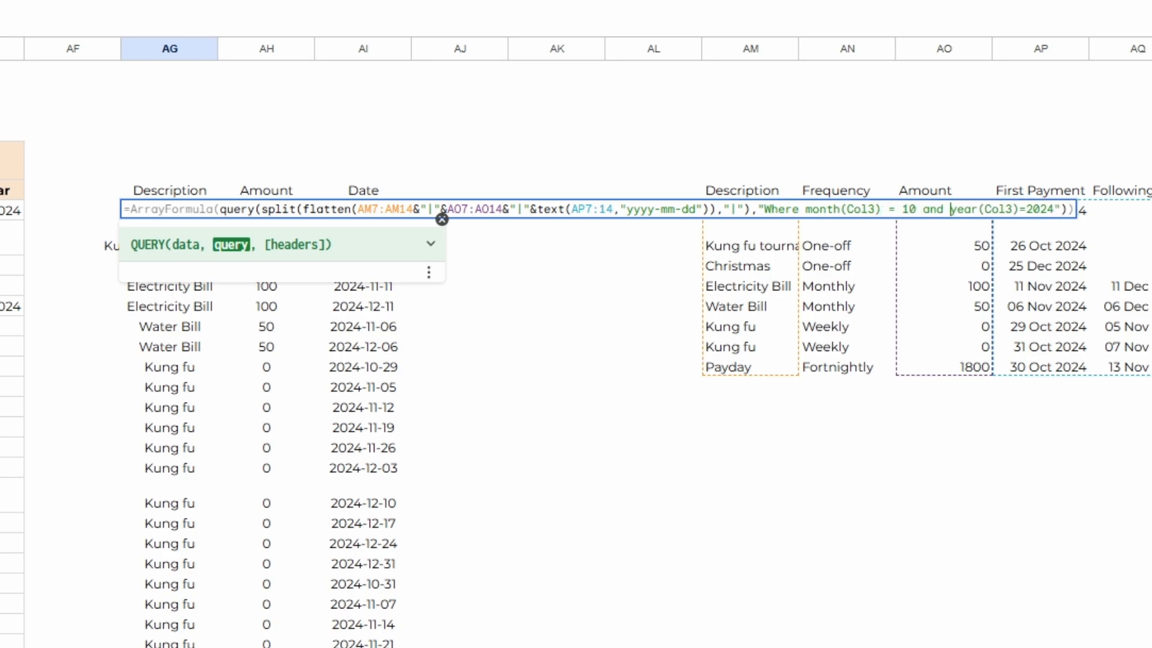
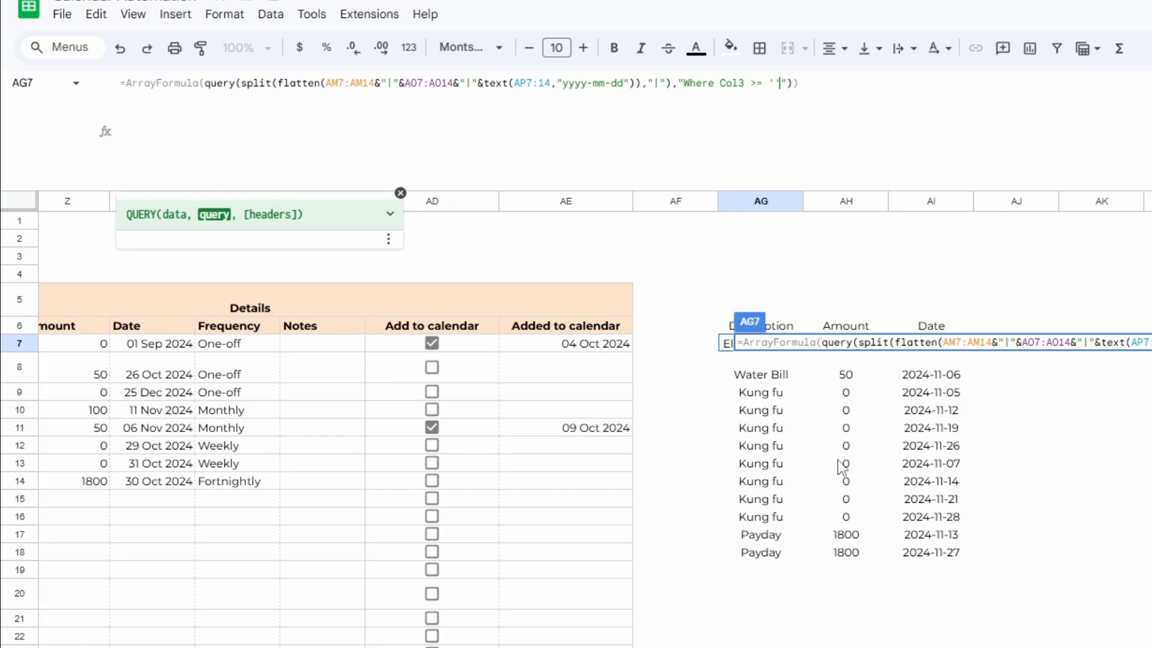
- Complete the AG7 query condition as "Where Col3 >= date '2024-10-27'", using the first date shown in the November calendar
scroll(119, 502, left, 15)
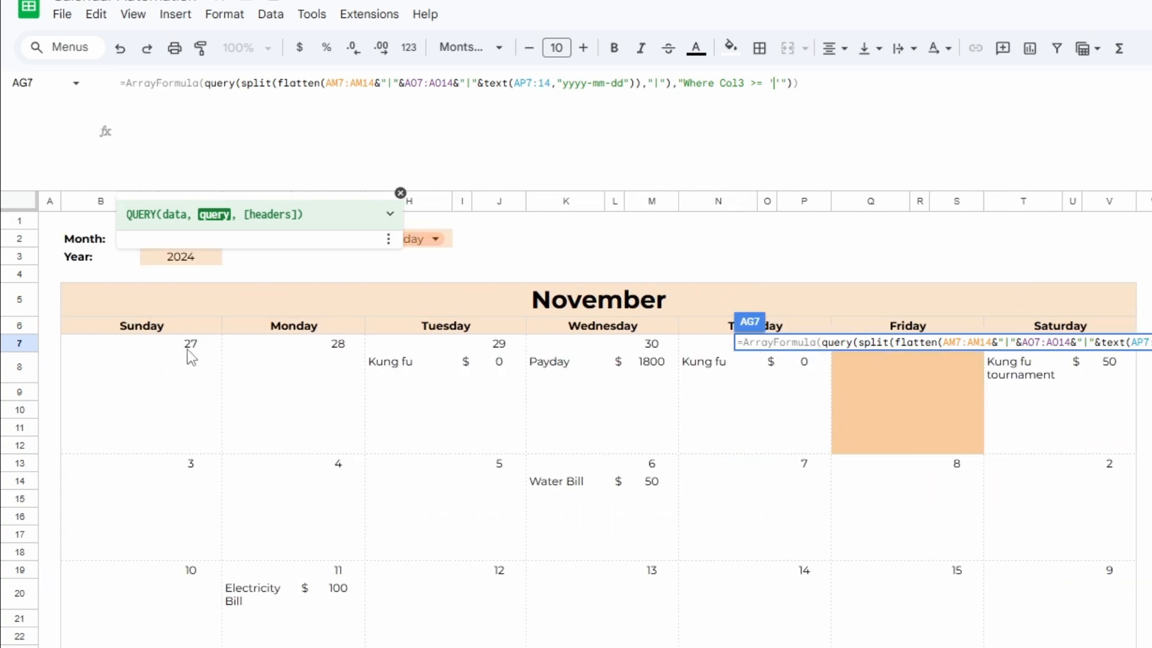
text(2024-10-27)
key(Return)
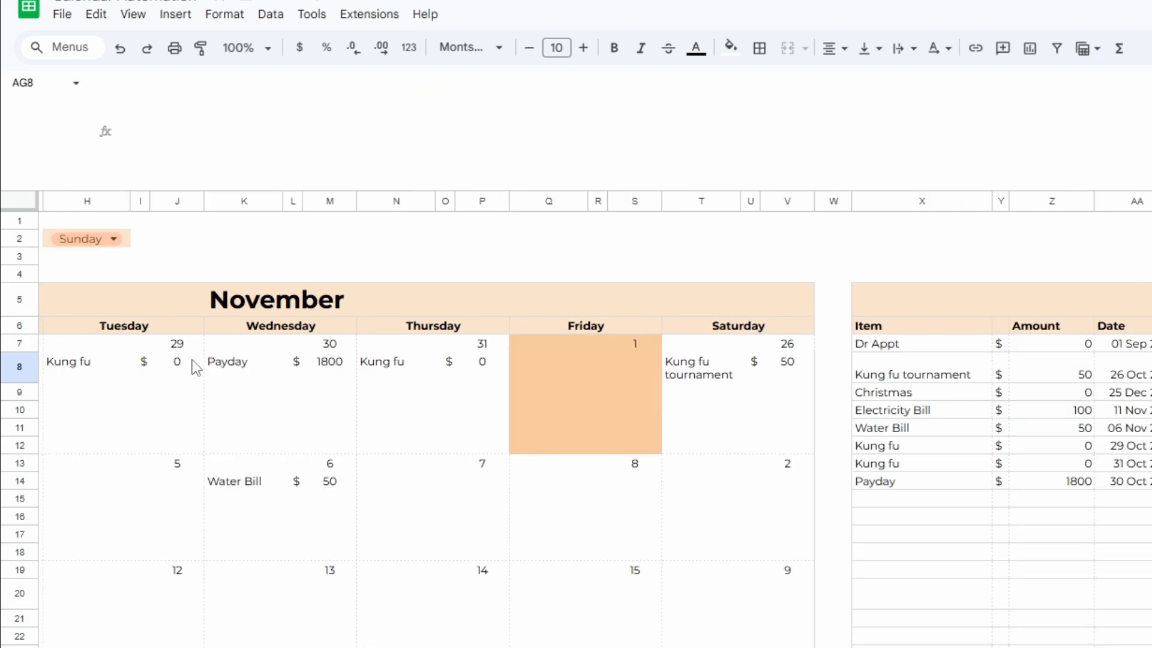
key(Up)
click(770, 83)
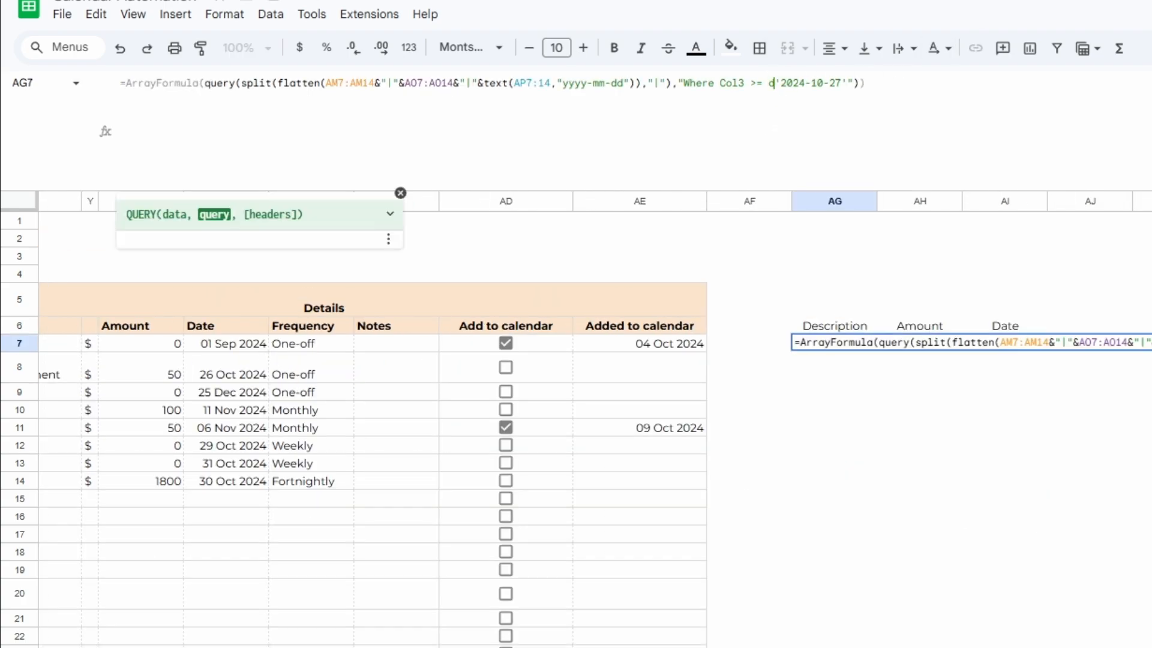
text(date)
key(Return)
key(Up)
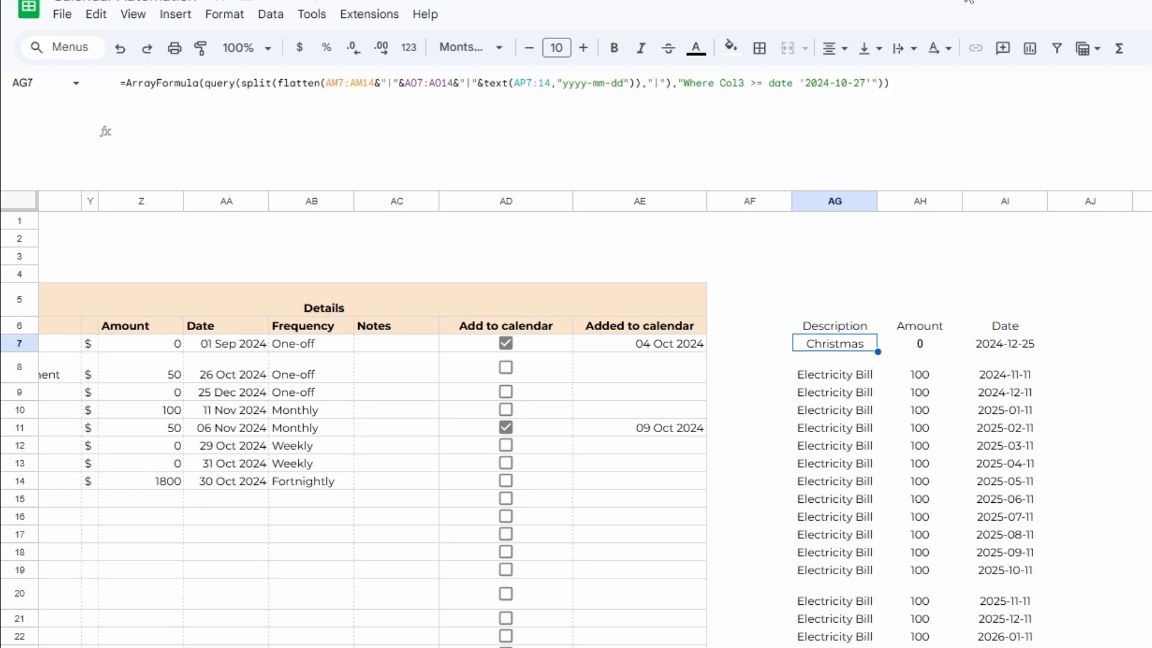
- Extend the AG7 query condition with and Col3 <= date '', leaving the end date empty between the quotes
scroll(944, 398, down, 5)
scroll(955, 400, up, 5)
key(Return)
key(Left)
key(Left)
key(Left)
text(and Col3)
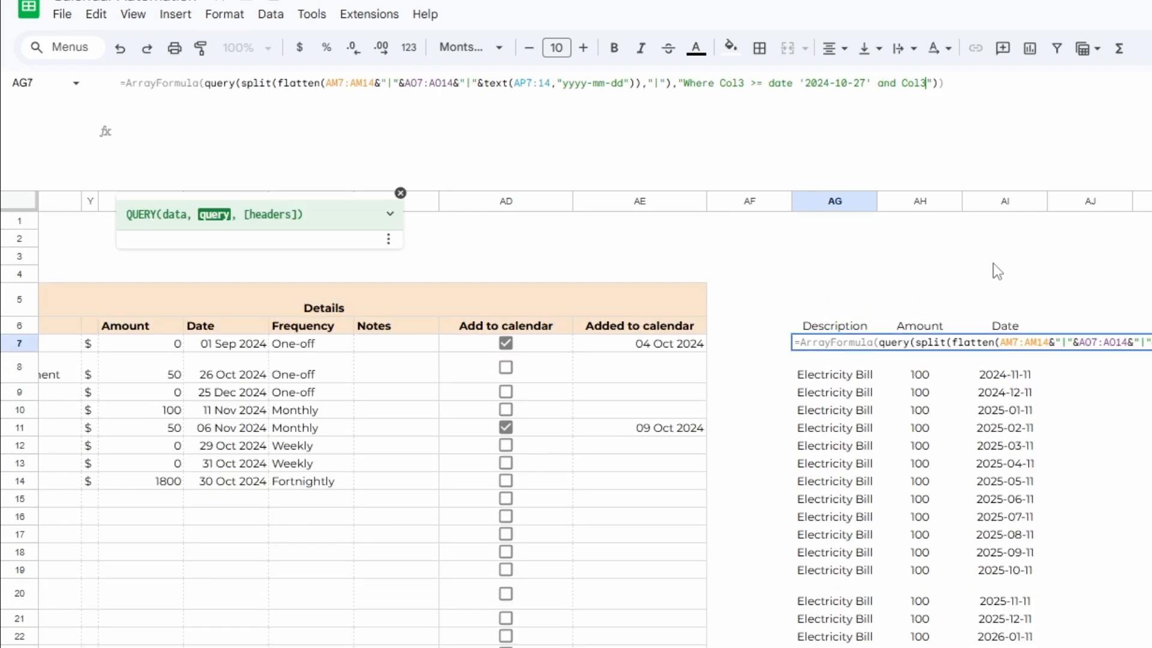
text( <= date '')
- Set the end date in the AG7 query condition to 2024-11-30, the last date shown in the calendar, and apply the formula
scroll(247, 451, down, 10)
scroll(232, 477, left, 10)
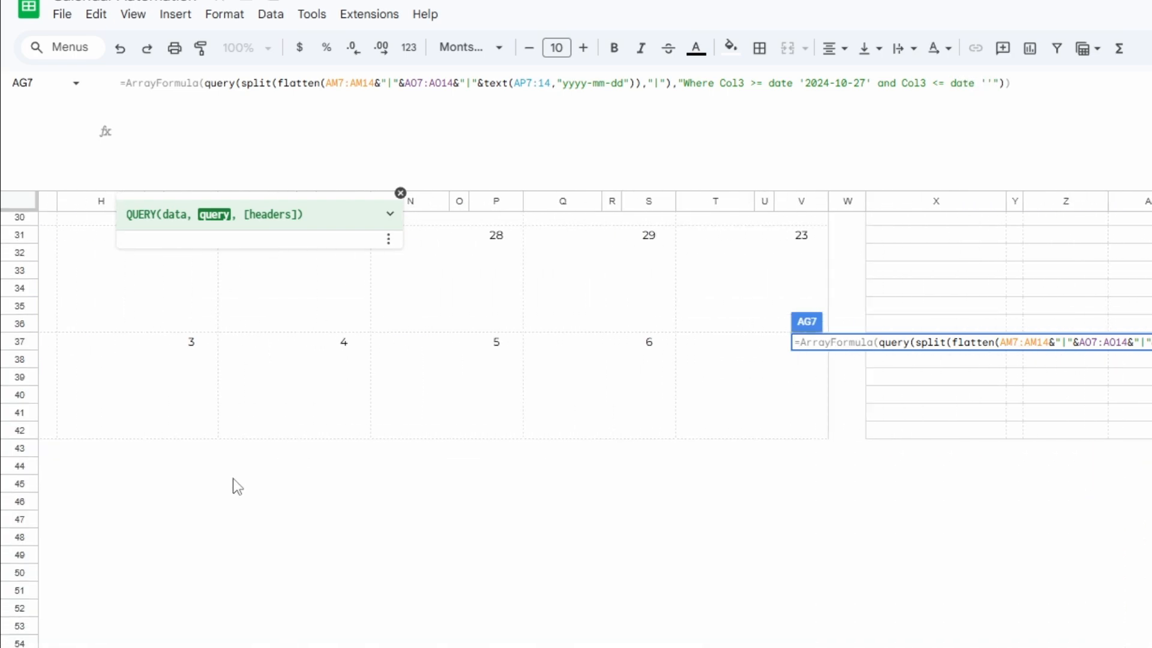
scroll(237, 482, left, 5)
scroll(1020, 476, up, 2)
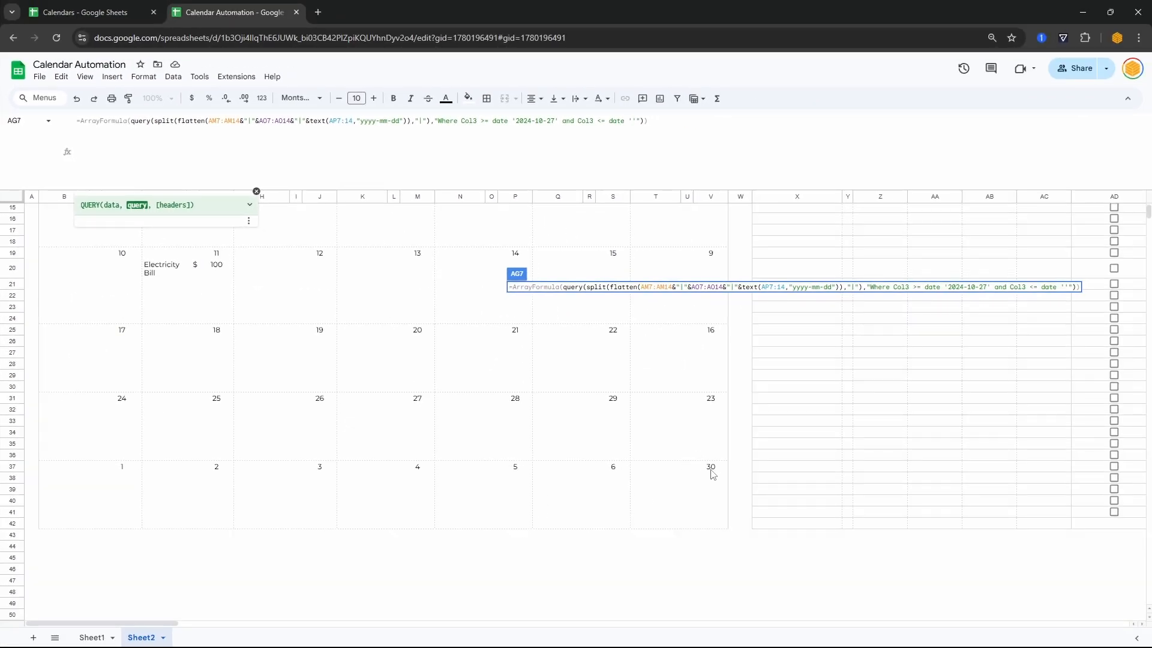
scroll(719, 468, up, 5)
scroll(714, 470, down, 3)
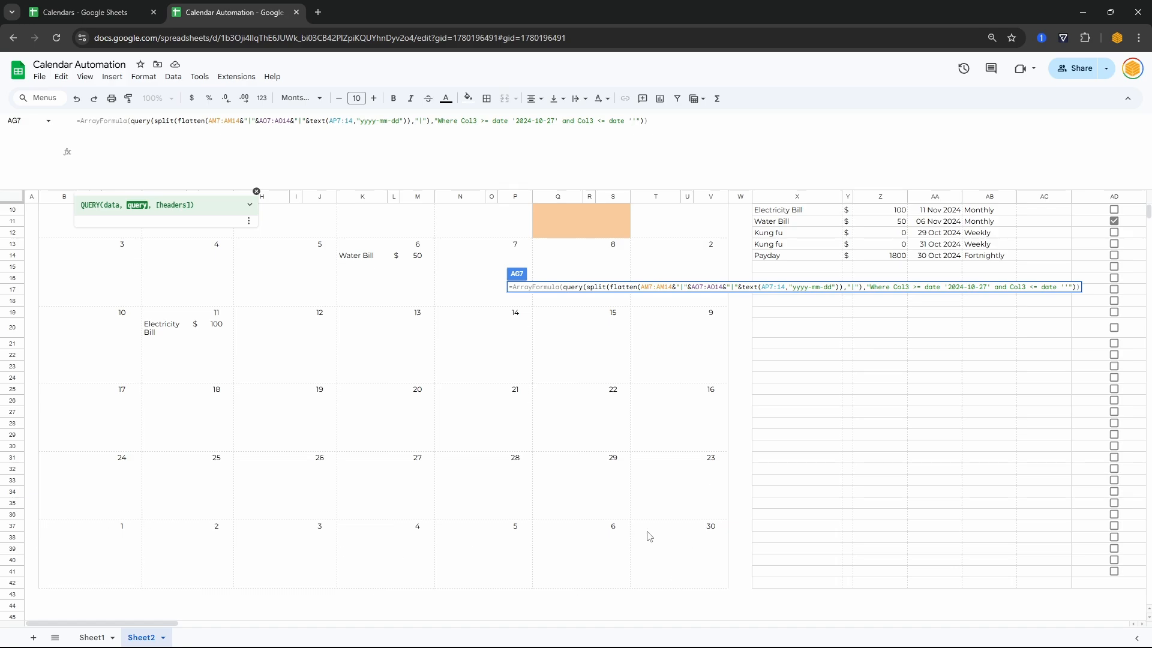
scroll(684, 536, down, 2)
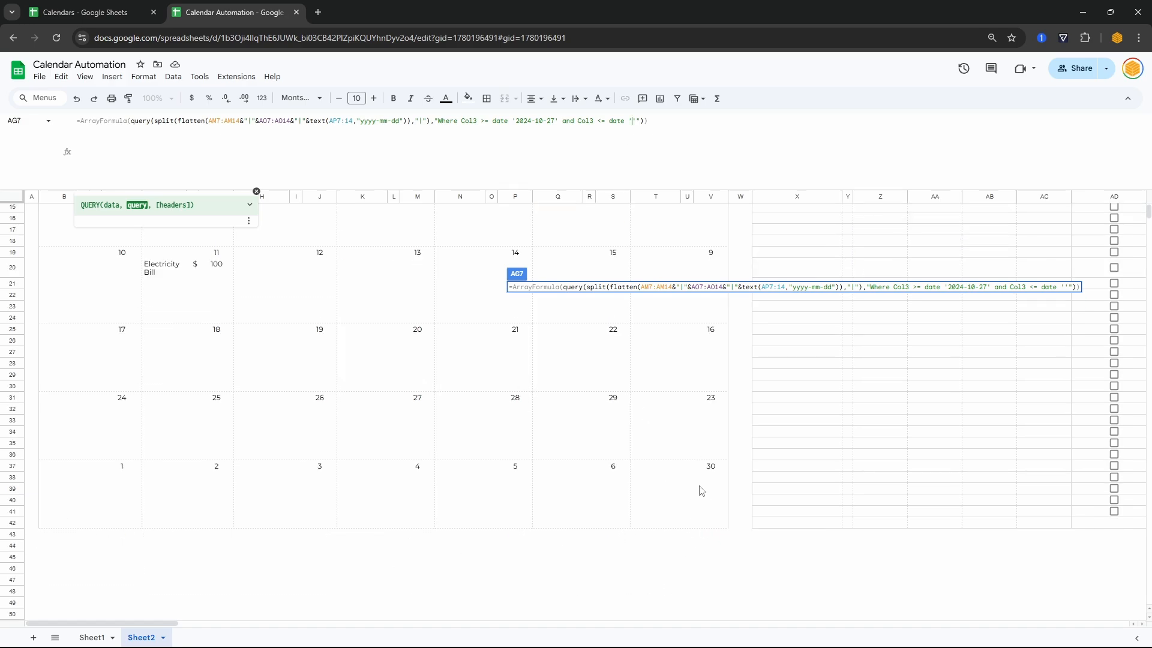
text(2024-11-30)
key(Return)
scroll(668, 445, right, 6)
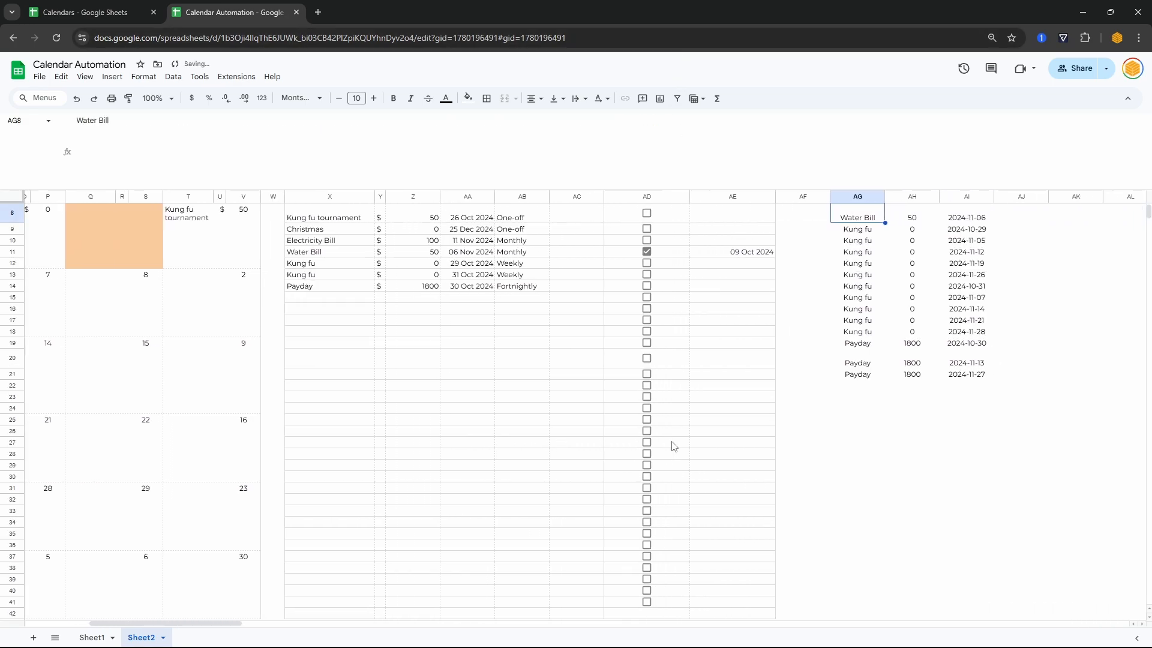
scroll(671, 445, up, 3)
key(Up)
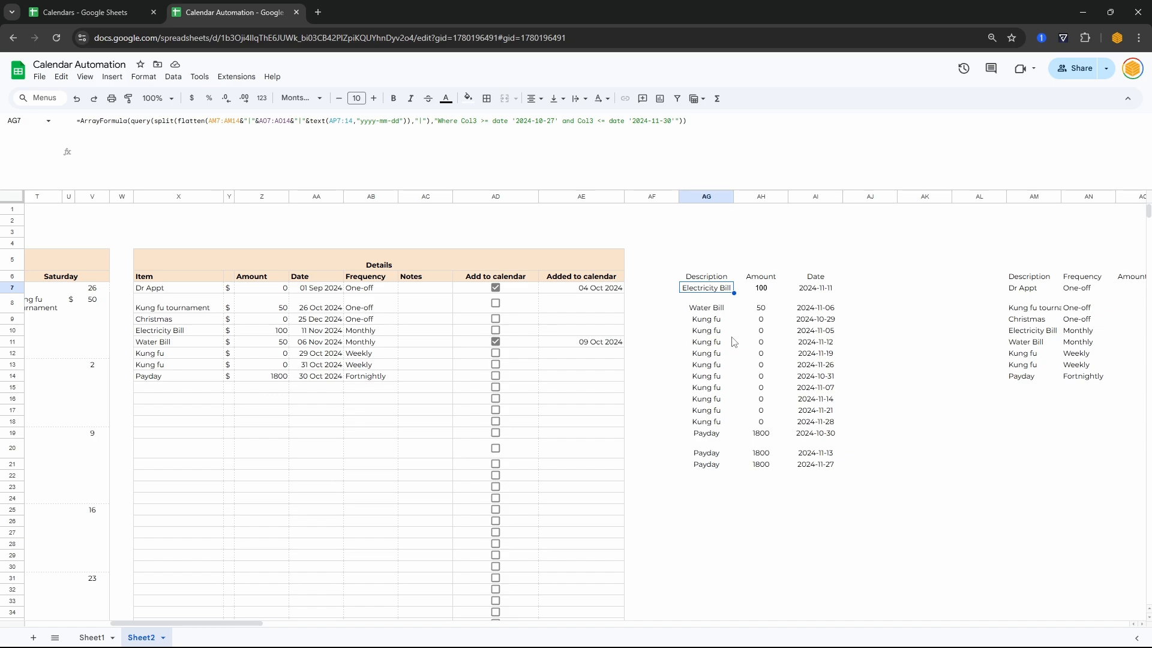
- Set the calendar's month to November and its Start Day to Sunday, and check the calendar's last date rows
scroll(319, 500, left, 10)
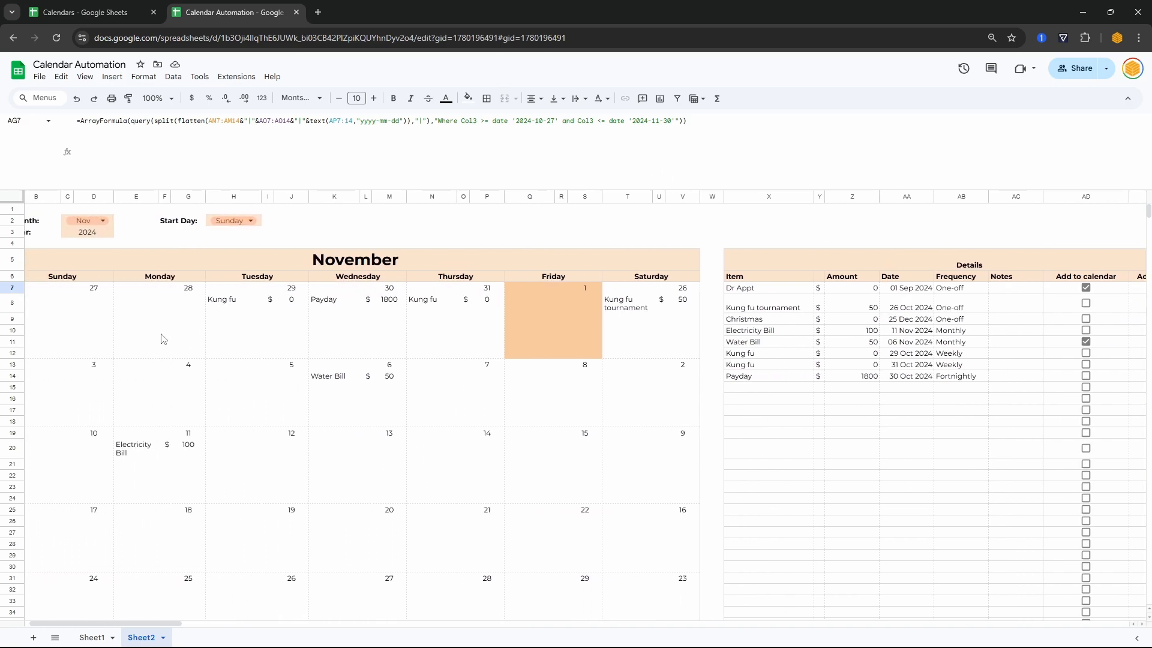
scroll(554, 488, down, 3)
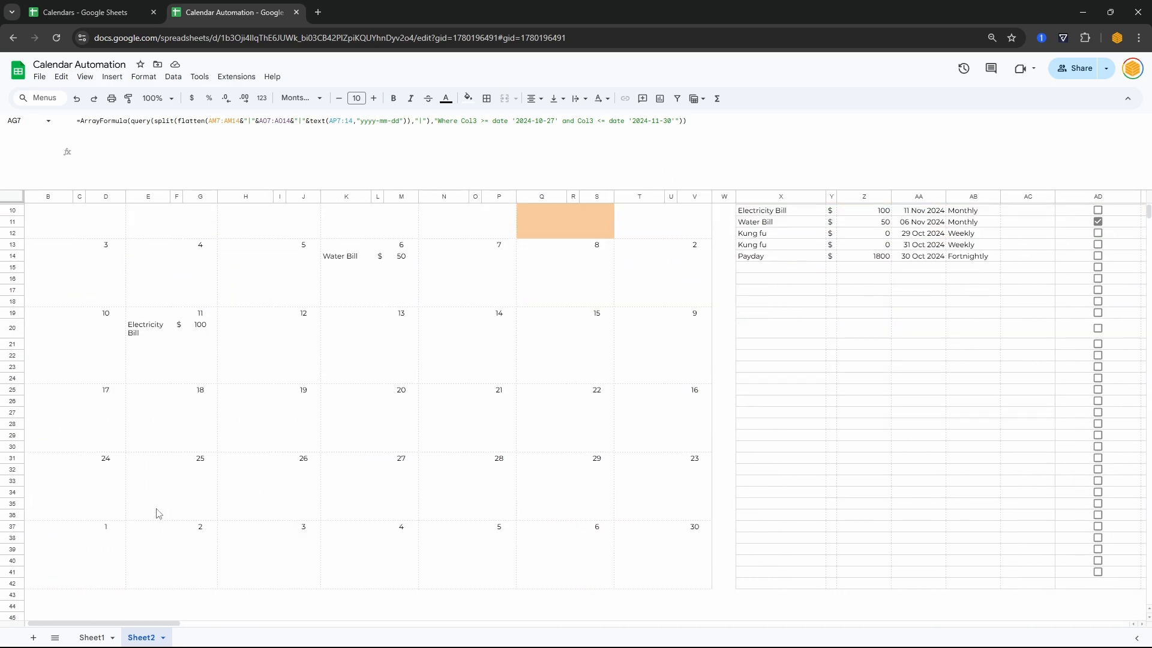
click(106, 528)
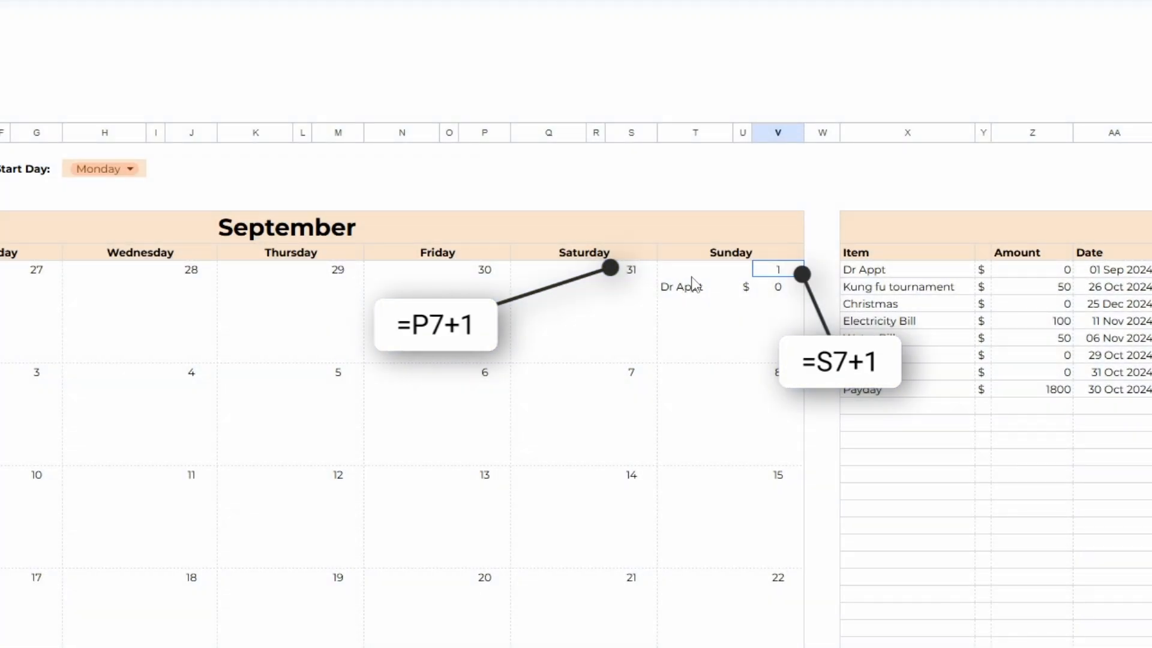
click(1, 169)
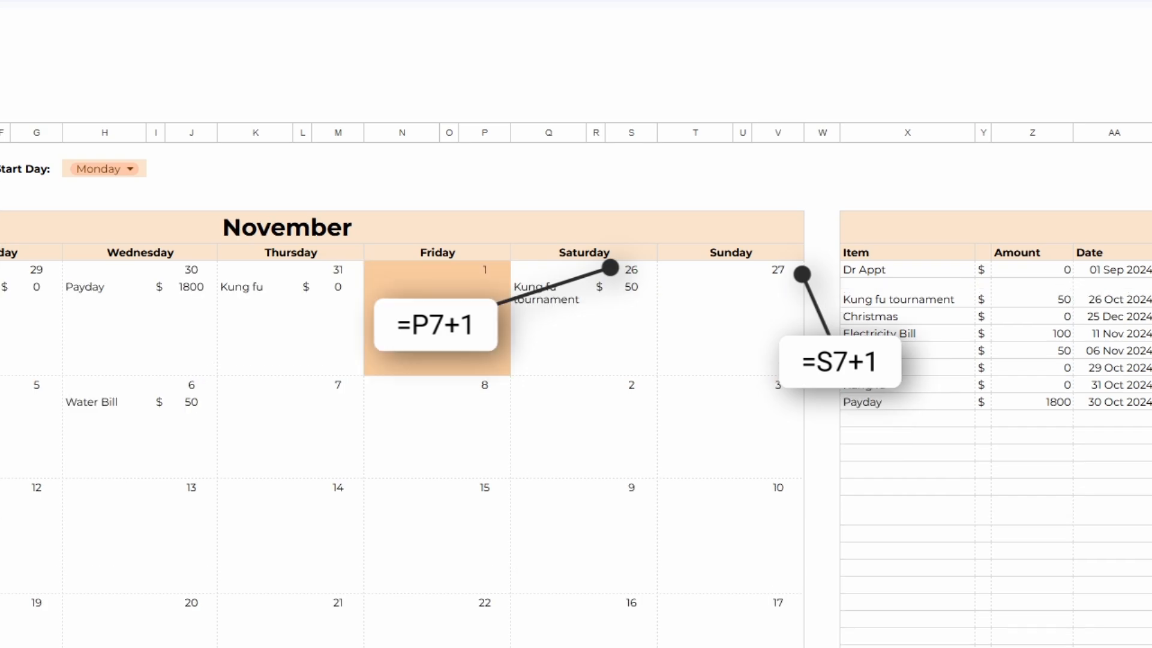
click(103, 170)
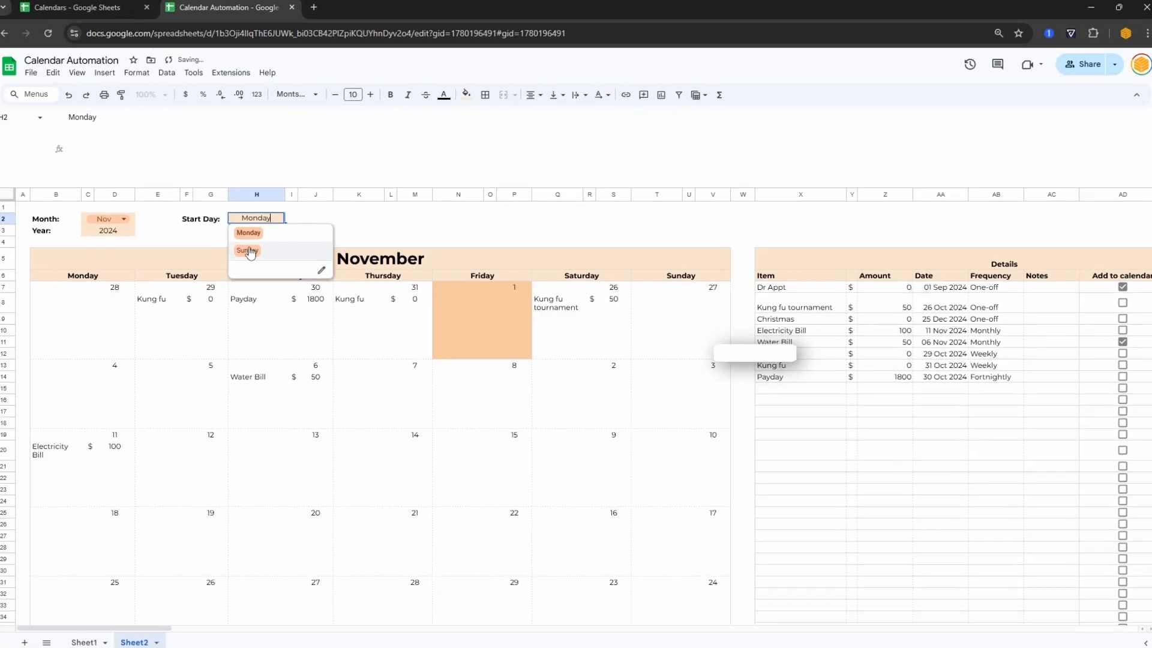
click(248, 251)
scroll(555, 389, down, 5)
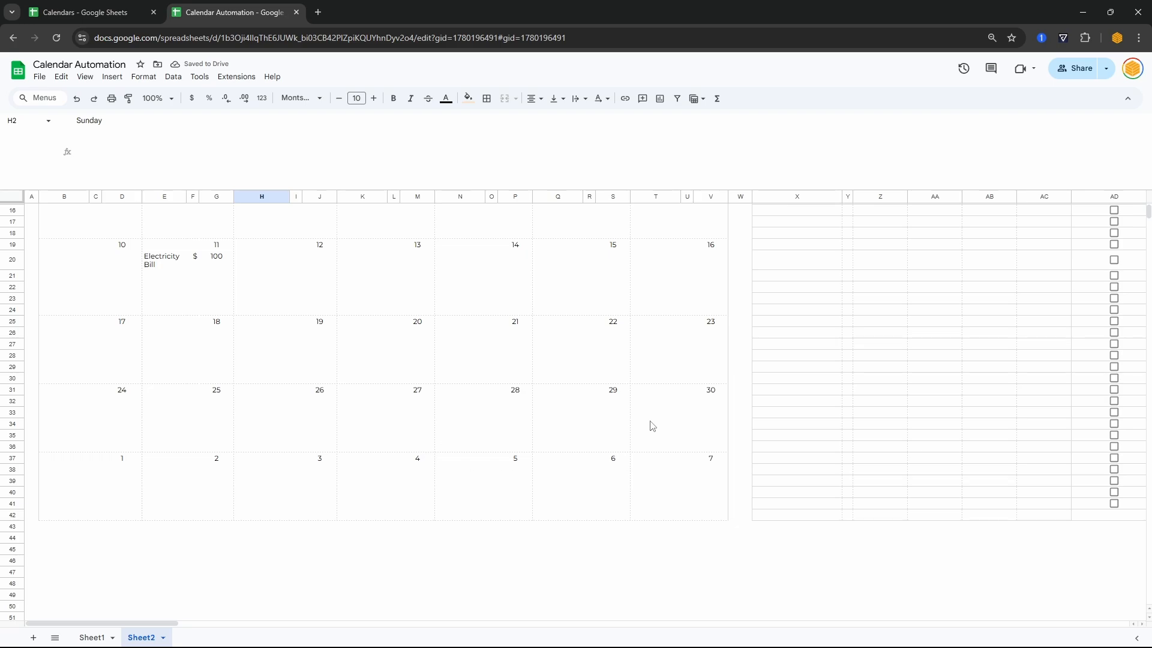
scroll(652, 426, up, 5)
- Replace the hard-coded start date 2024-10-27 in the AG7 query with "&&" inside the single quotes
scroll(652, 426, right, 10)
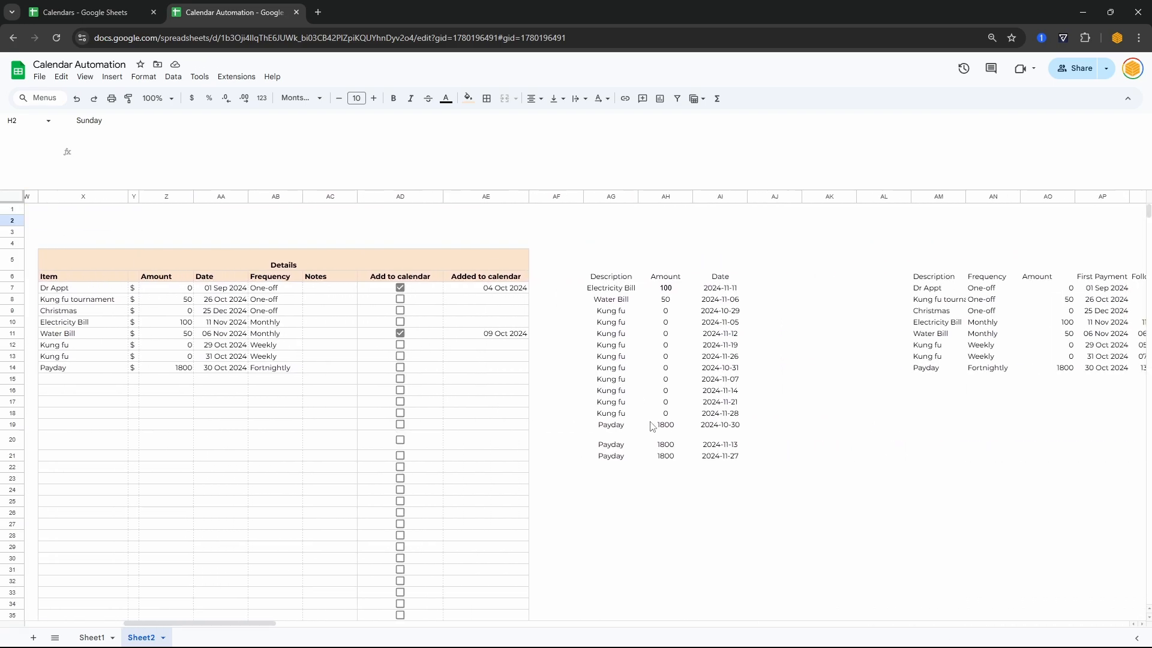
scroll(652, 426, right, 3)
click(437, 276)
click(436, 287)
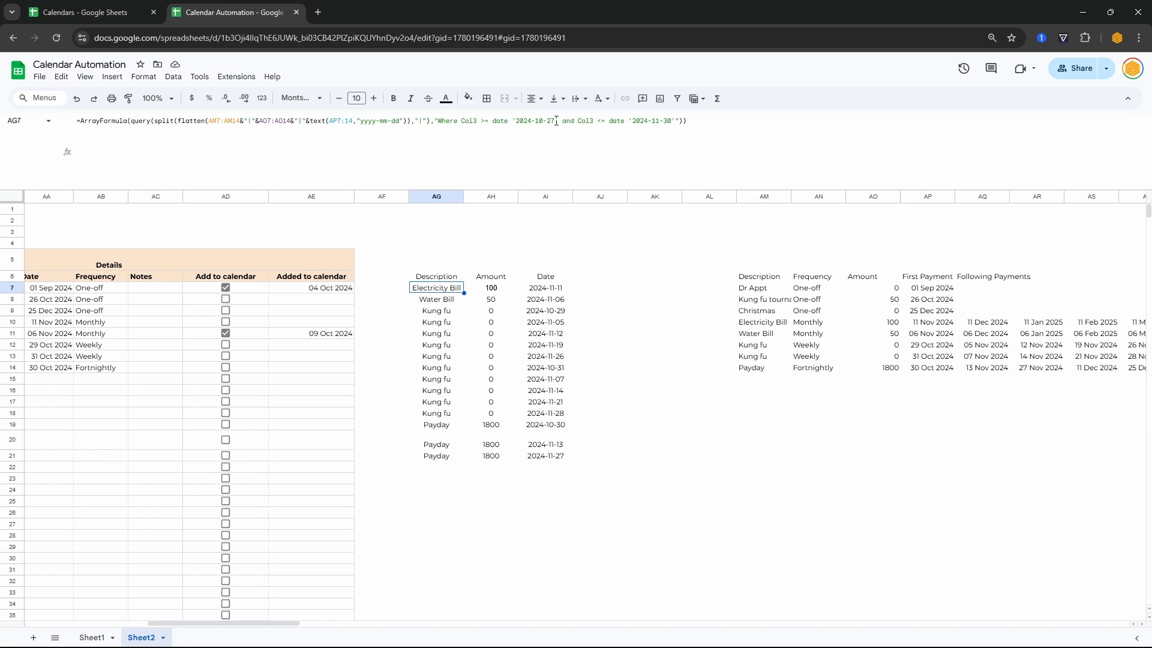
drag(556, 121, 522, 123)
drag(636, 121, 670, 122)
scroll(190, 387, left, 10)
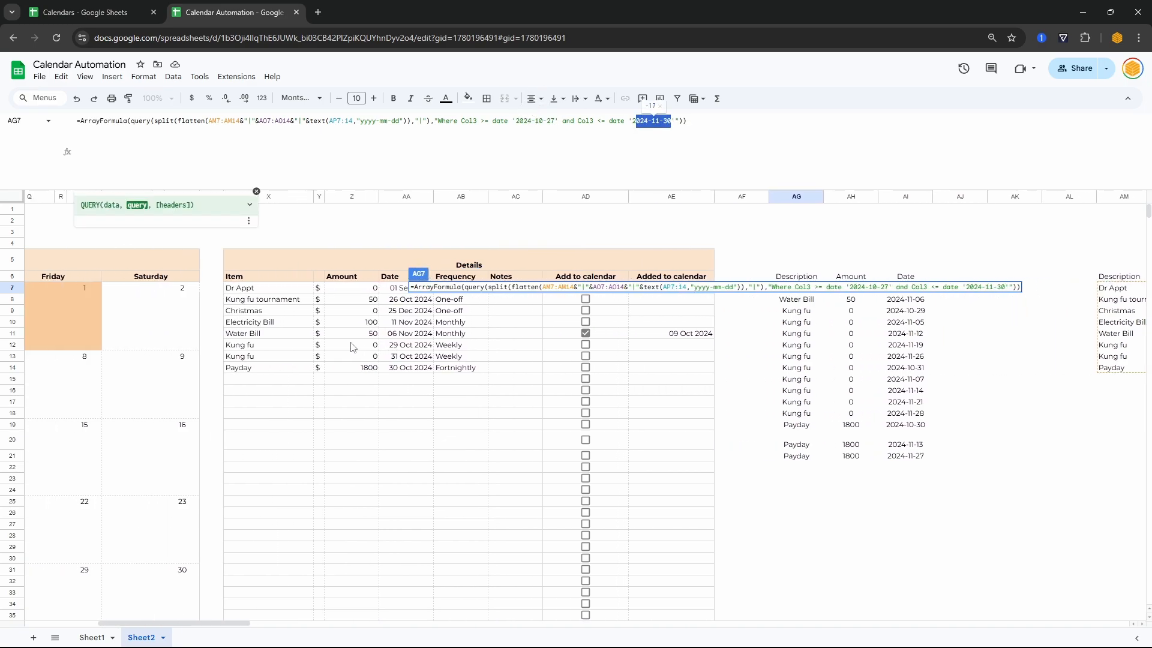
scroll(300, 393, right, 10)
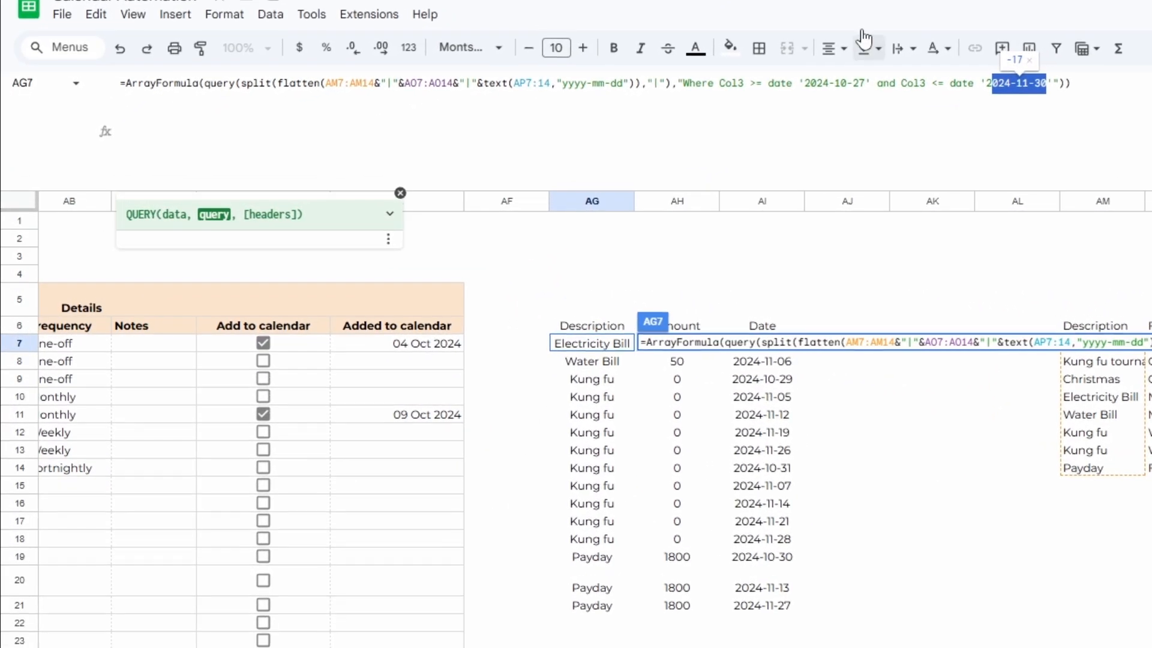
drag(866, 82, 804, 83)
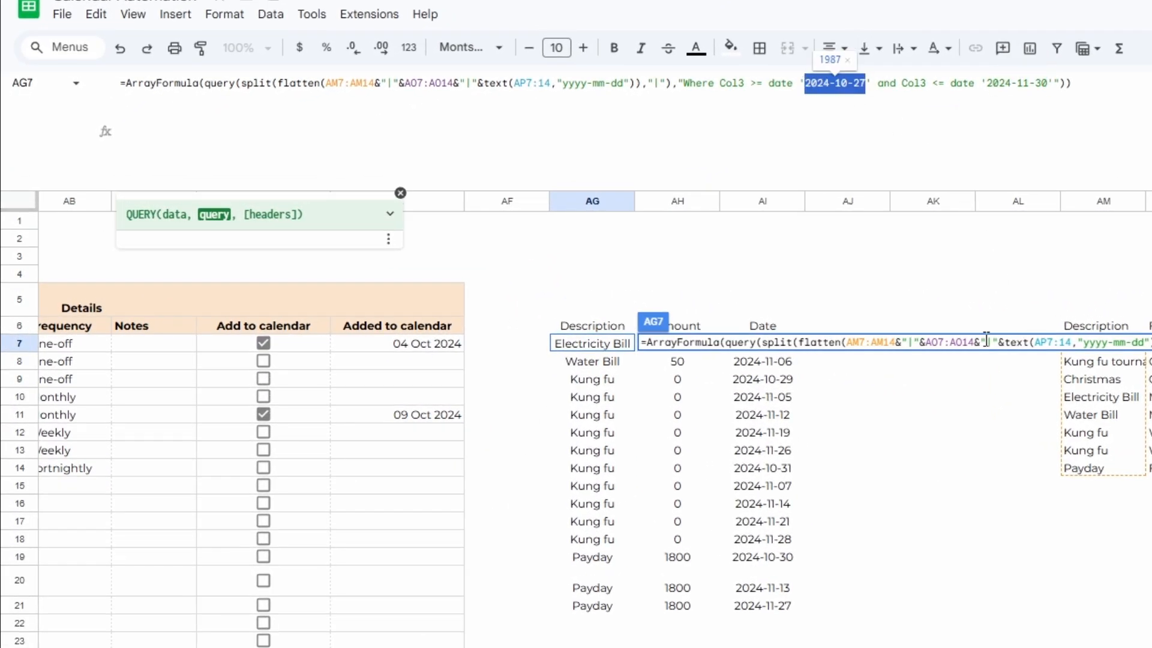
key(BackSpace)
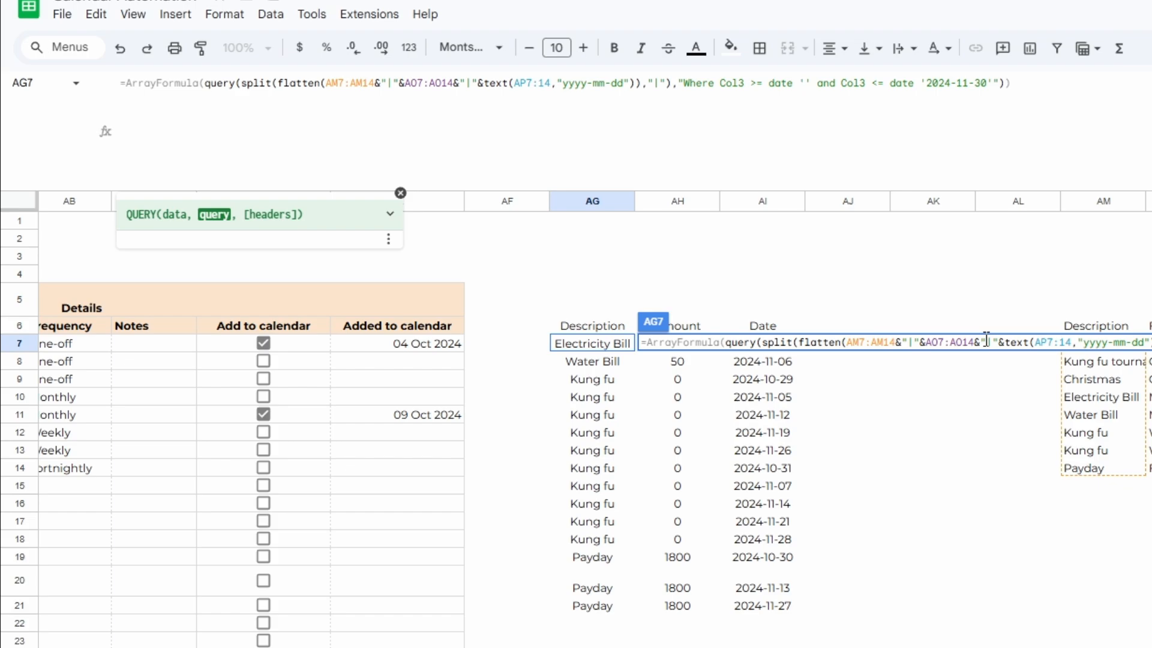
text("&&")
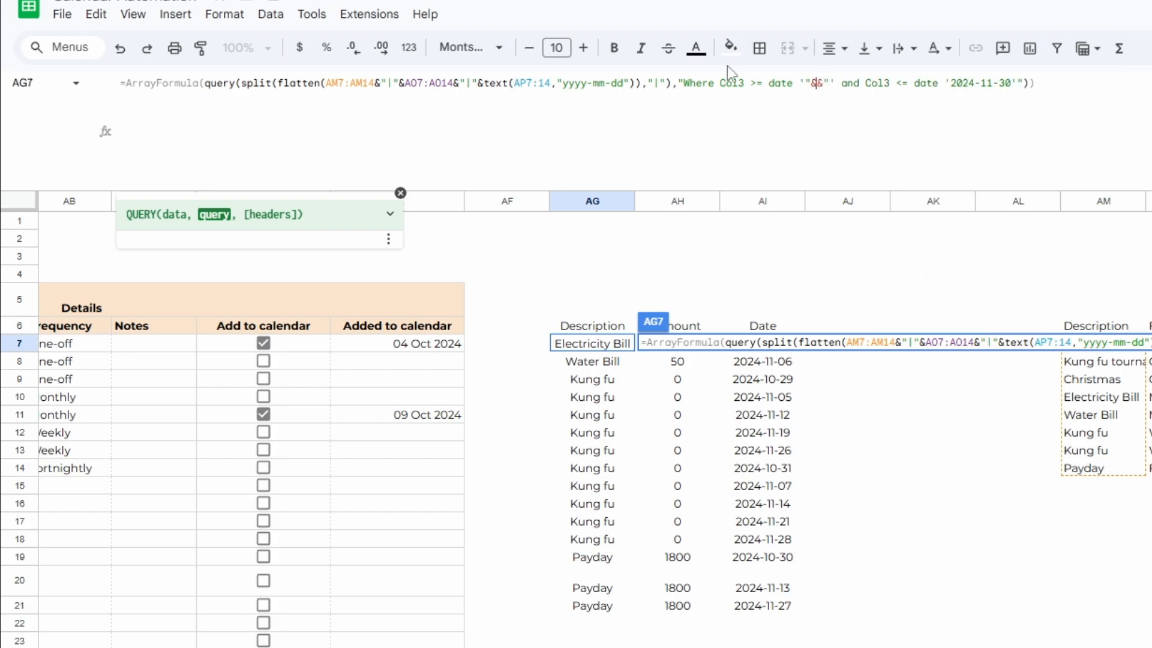
- Insert text(D7,"yyyy-mm-dd") between the two ampersands so the AG7 query's start date references the calendar's first date cell
text(text()
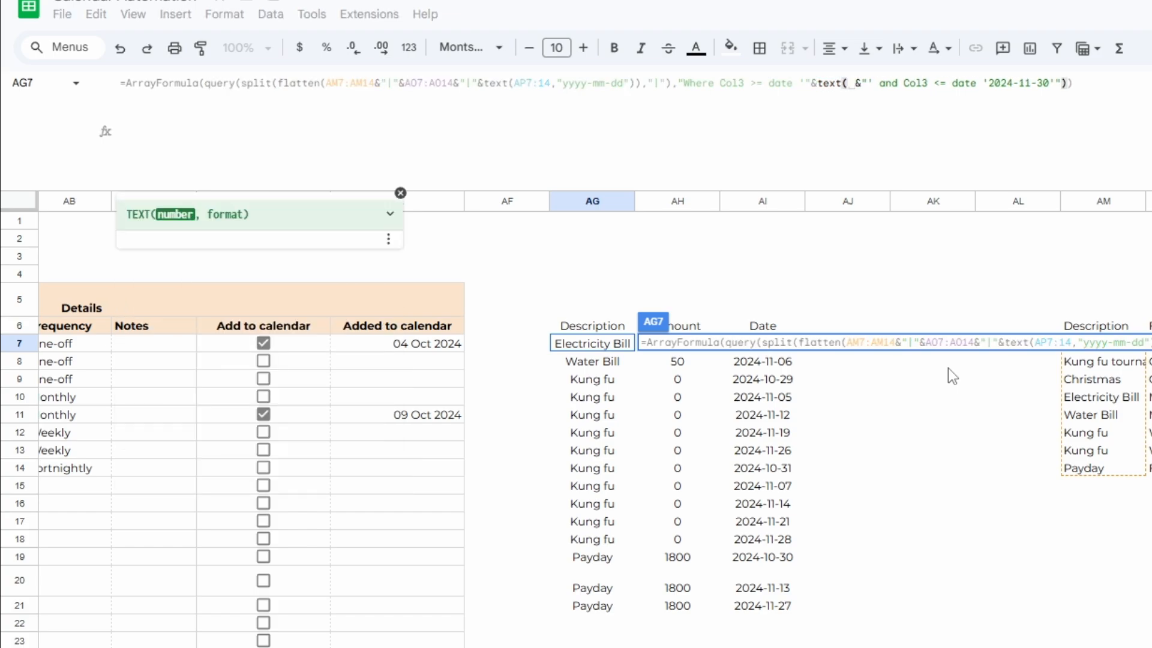
scroll(870, 255, left, 15)
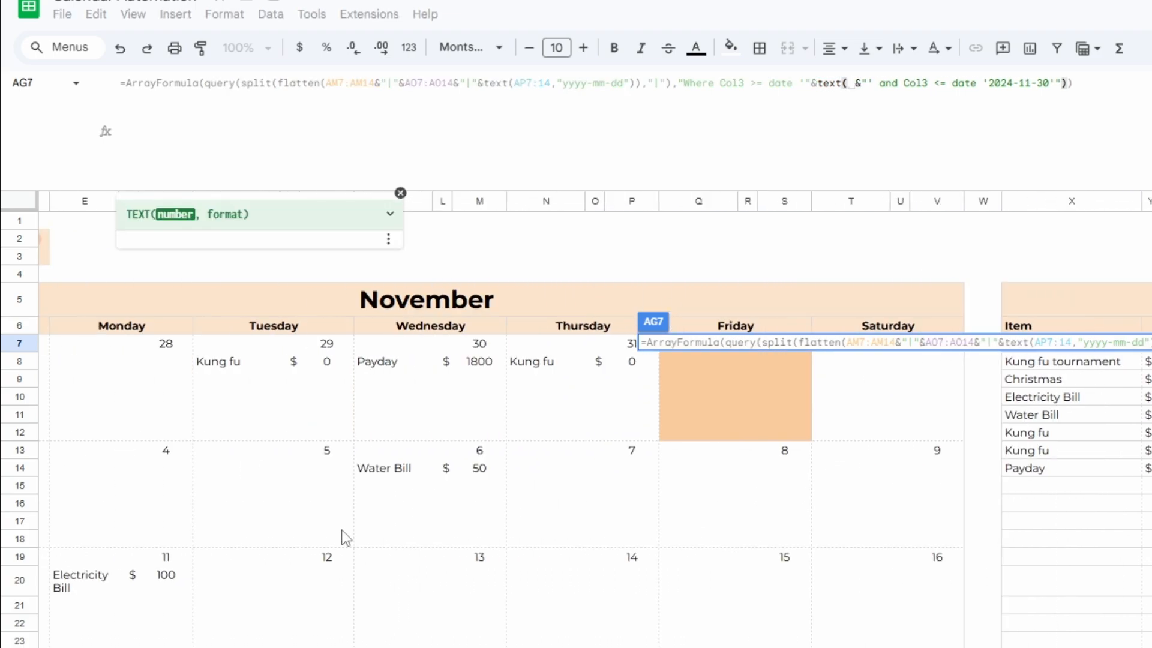
scroll(346, 537, left, 3)
click(193, 344)
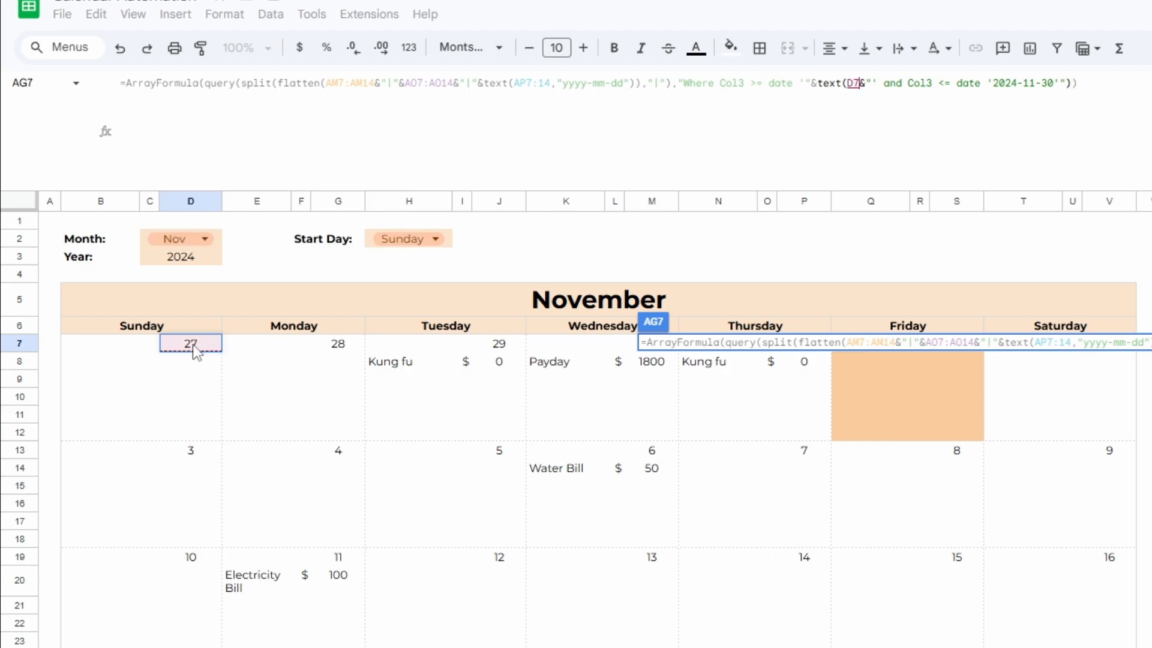
text(, )
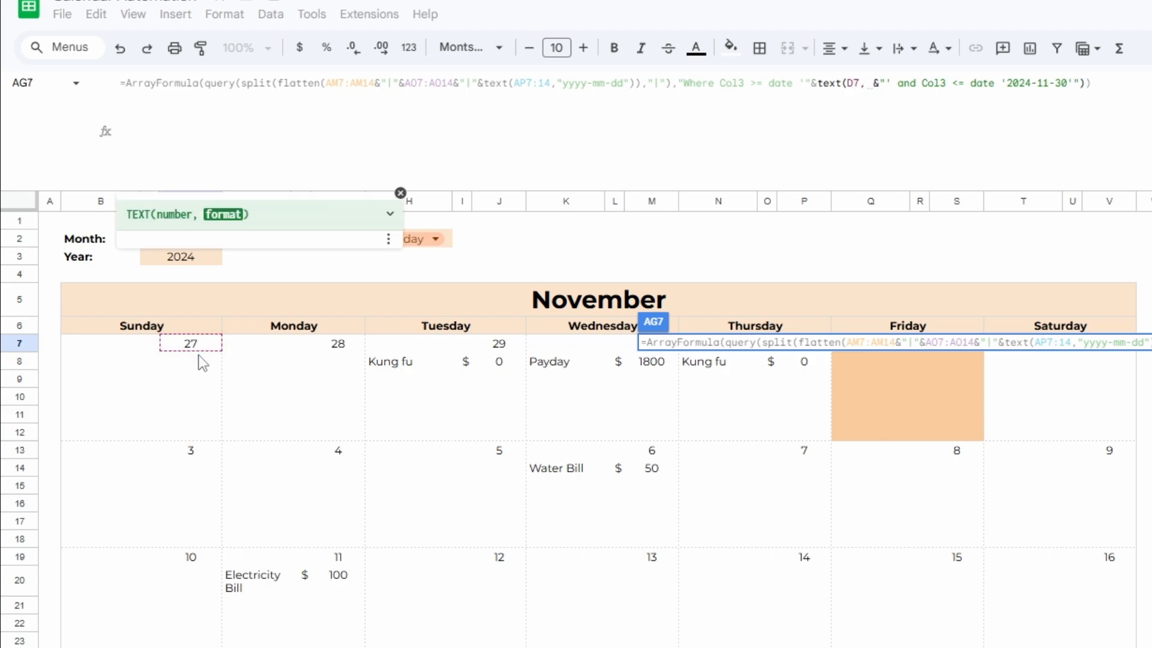
text(")
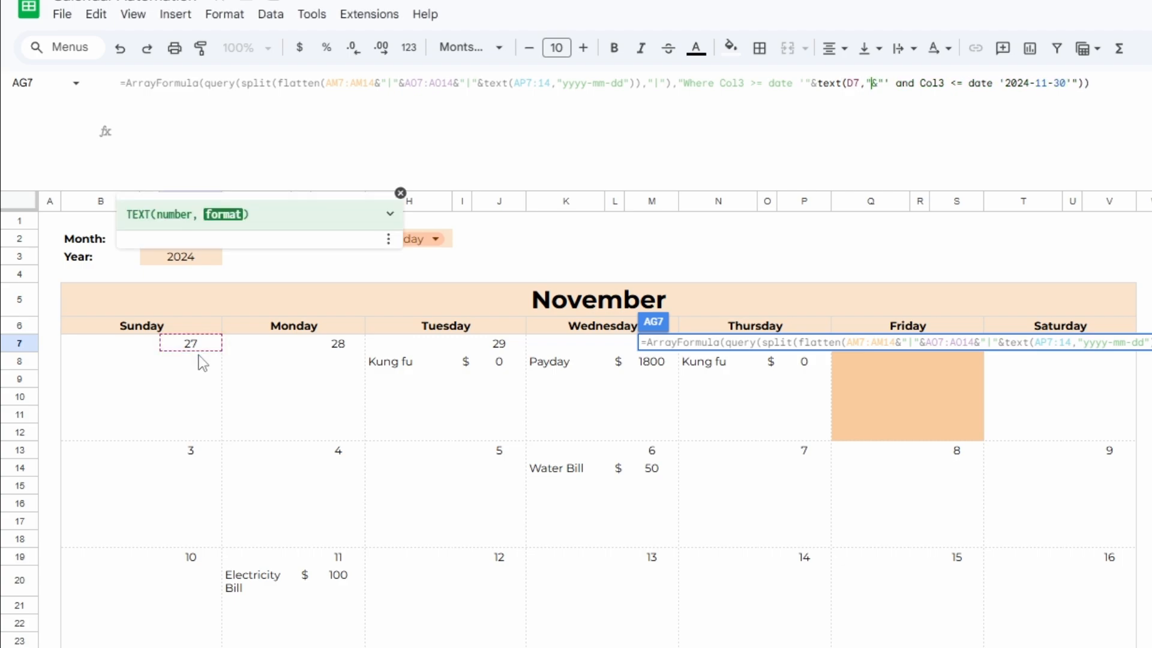
text(yyyy-mm)
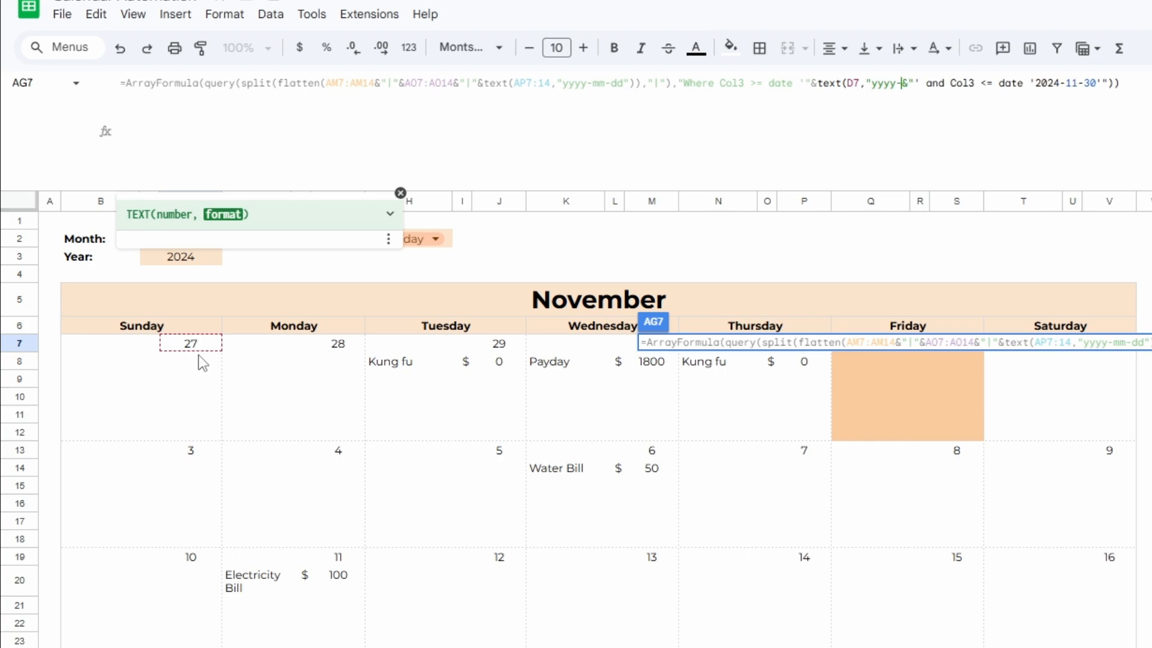
key(BackSpace)
key(BackSpace)
text(mm)
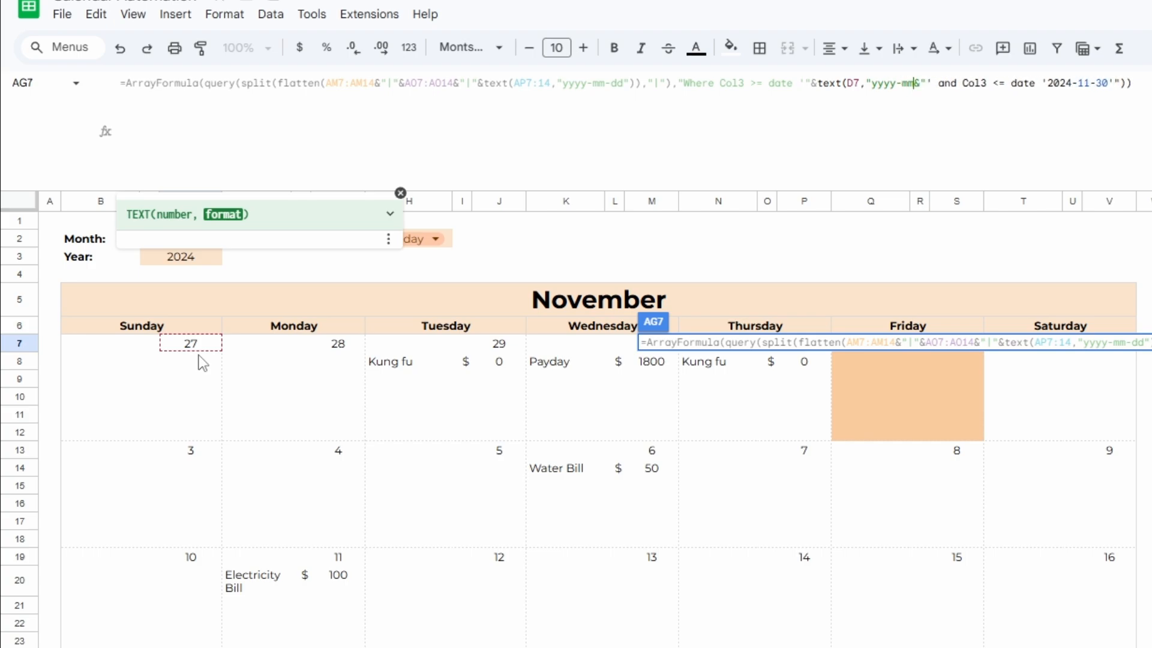
text(-dd"))
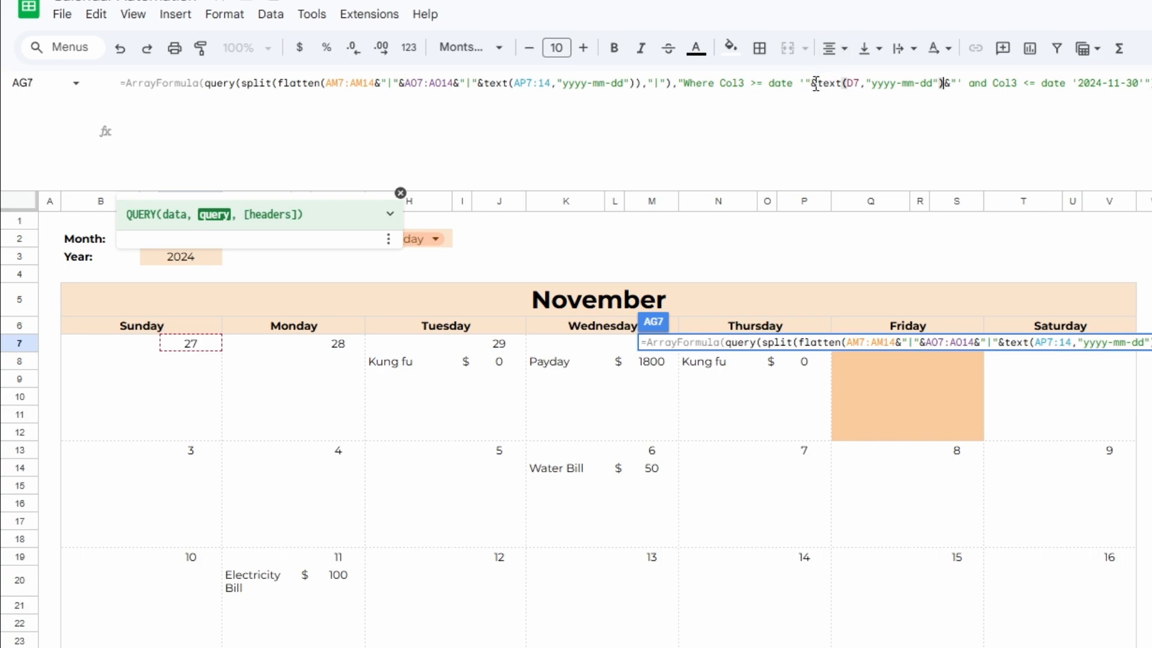
- Replace the hard-coded end date in AG7 with a copy of the start-date expression that references V37 instead, and apply the formula
drag(805, 83, 957, 84)
key(ctrl+c)
drag(1082, 82, 1143, 86)
key(ctrl+v)
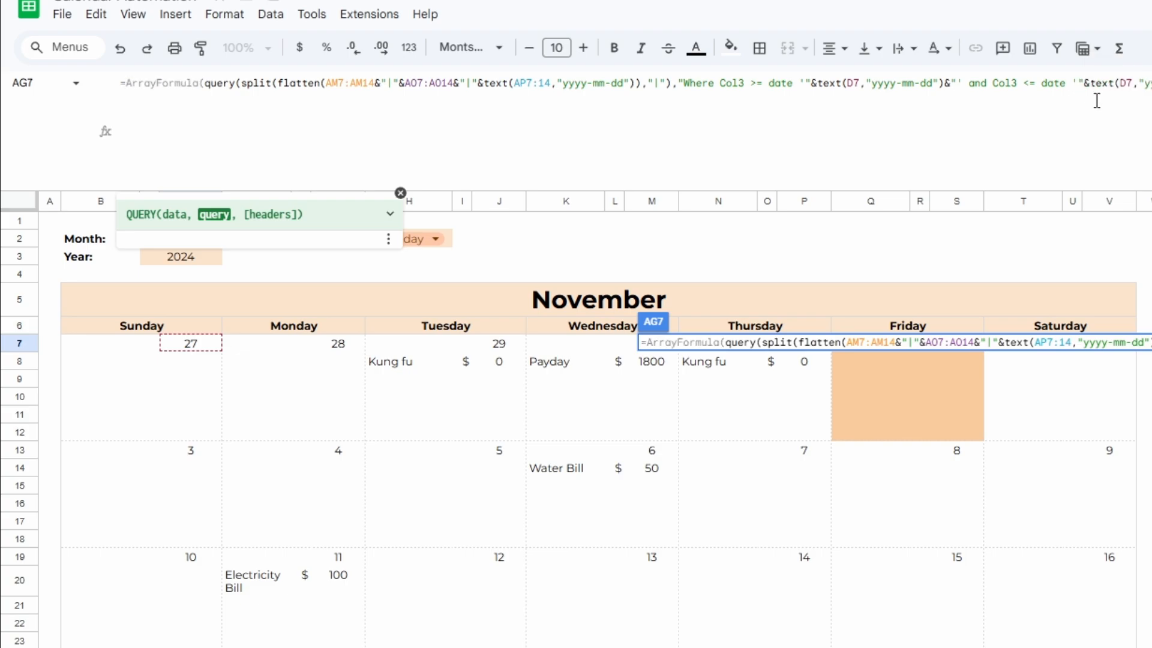
double_click(1125, 83)
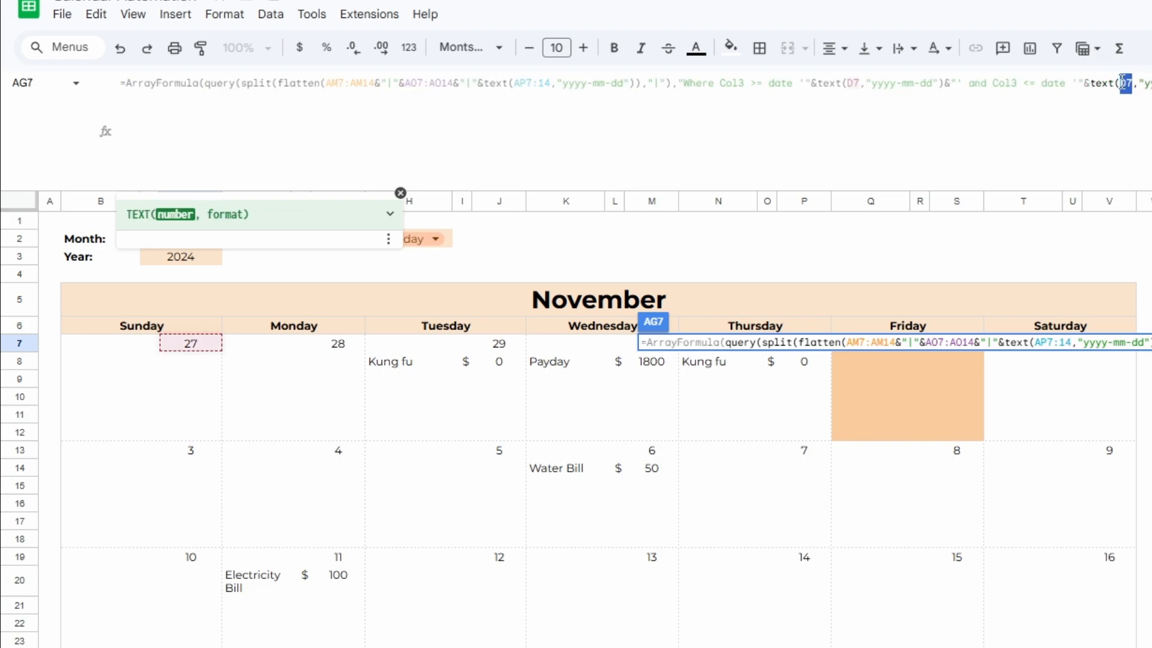
scroll(1099, 427, down, 8)
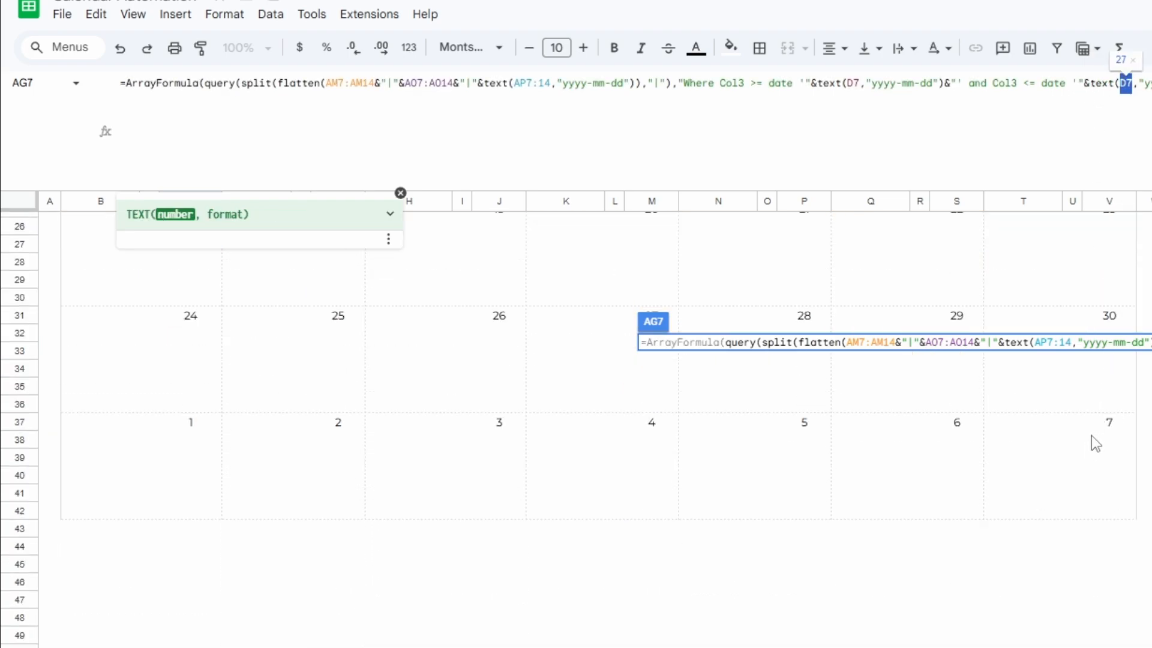
click(1100, 426)
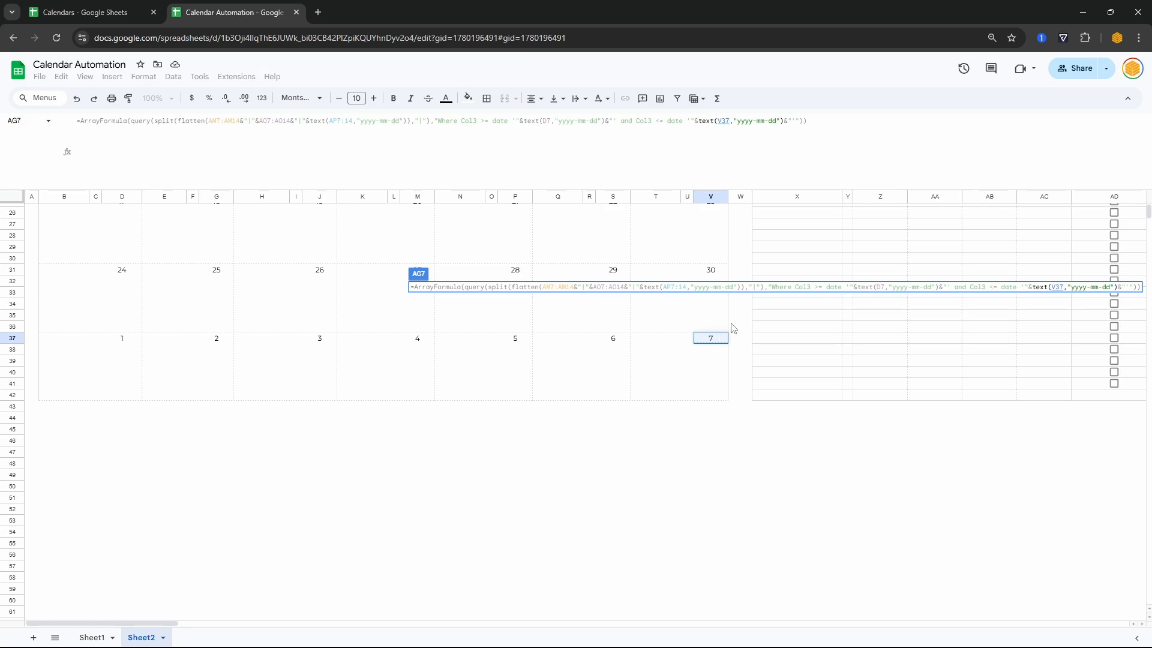
key(Return)
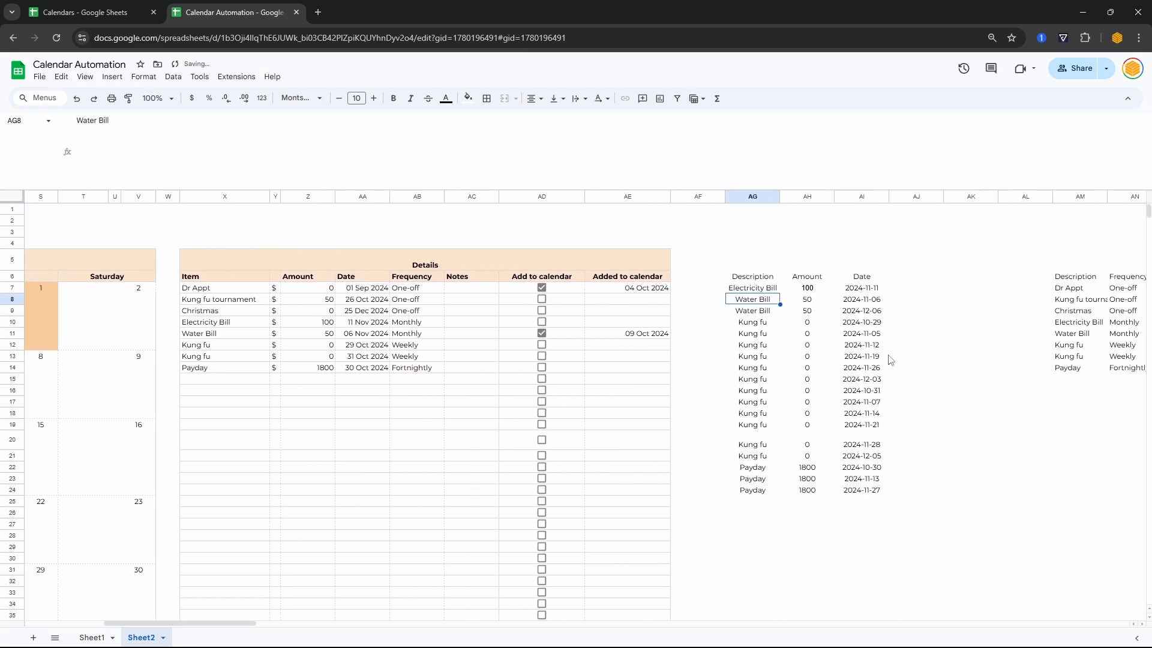
- Change the calendar's month to Dec to test the filtered Description/Amount/Date list
scroll(890, 359, right, 2)
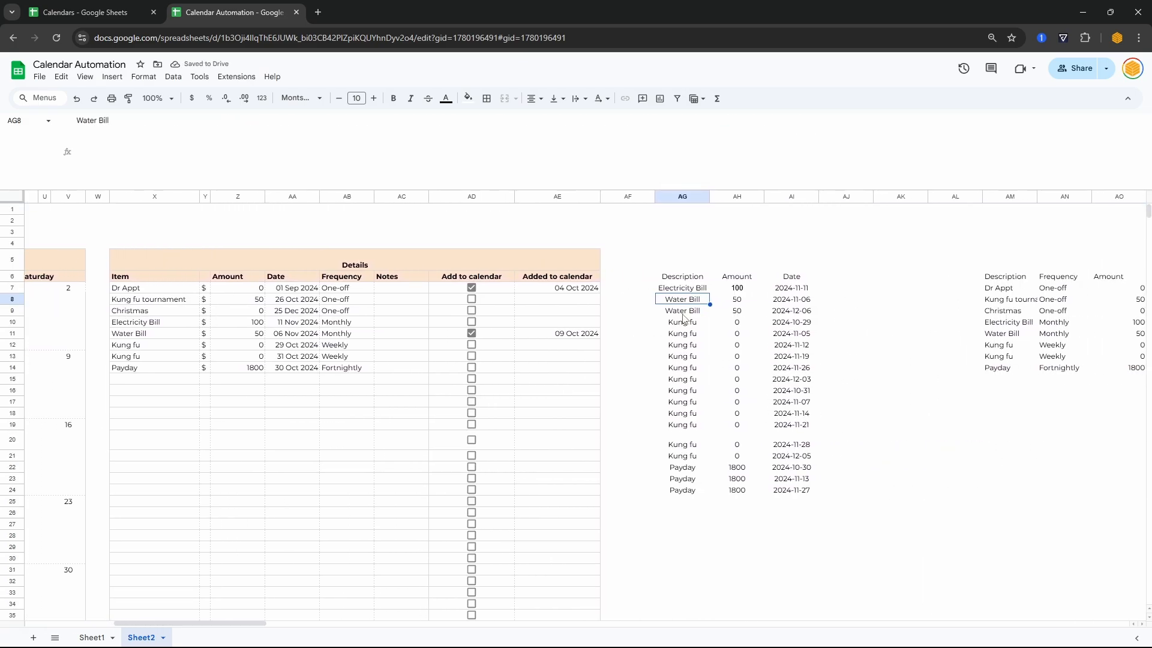
scroll(304, 304, left, 10)
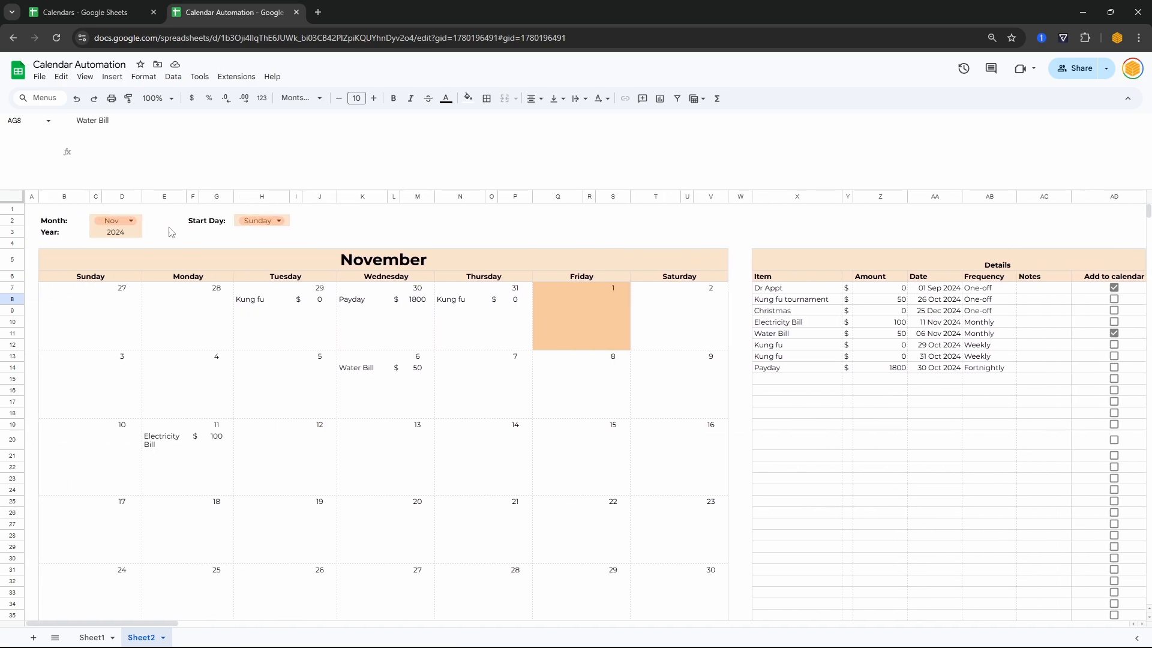
click(119, 226)
click(133, 429)
scroll(574, 379, right, 10)
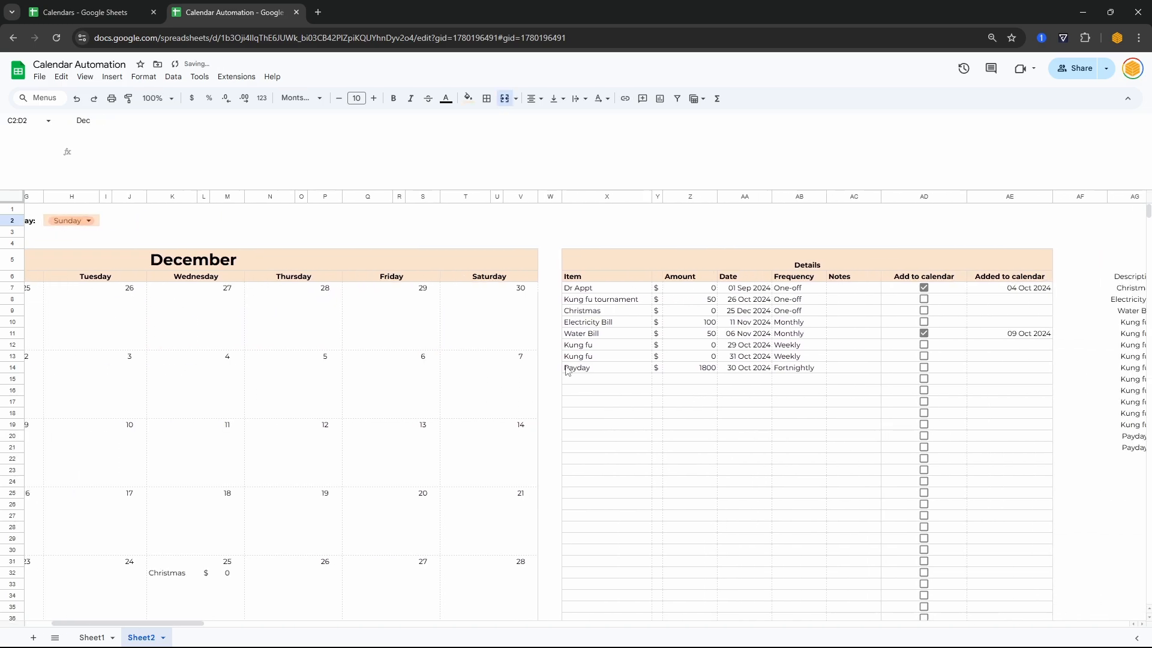
- Check the filtered Description/Amount/Date list in AG7:AI21, including row 19 dated 2025-01-02, against the dates displayed in the December calendar
scroll(573, 379, right, 4)
drag(550, 276, 654, 455)
drag(553, 286, 641, 290)
drag(547, 302, 648, 304)
click(649, 302)
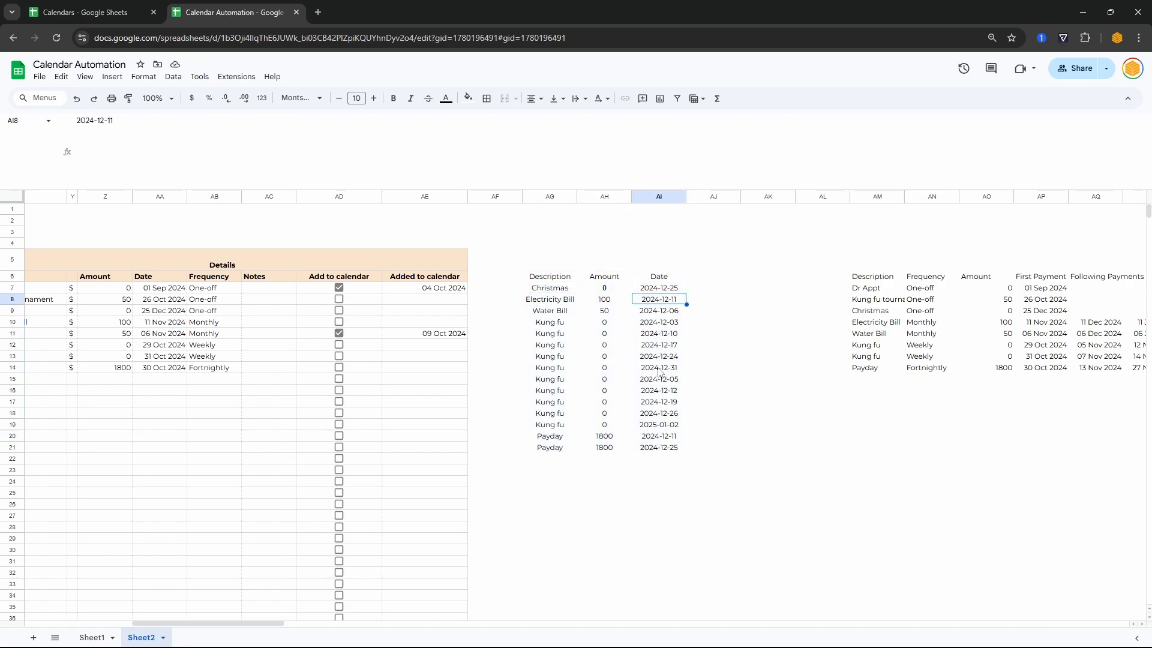
drag(663, 426, 547, 424)
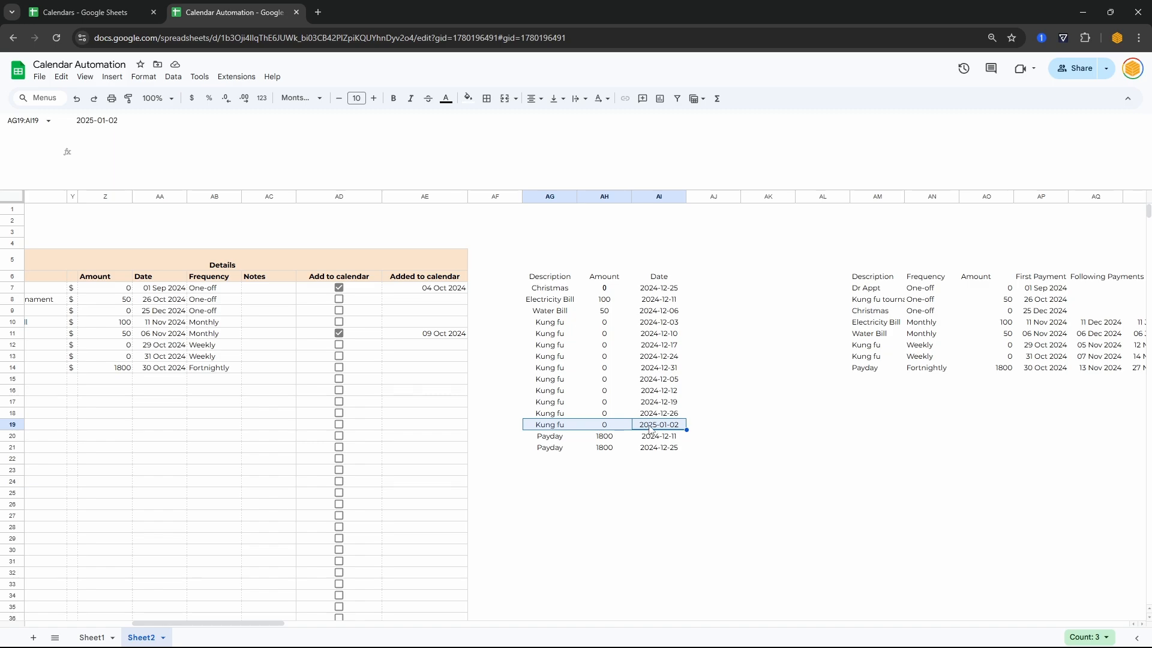
scroll(293, 433, left, 10)
scroll(211, 412, down, 3)
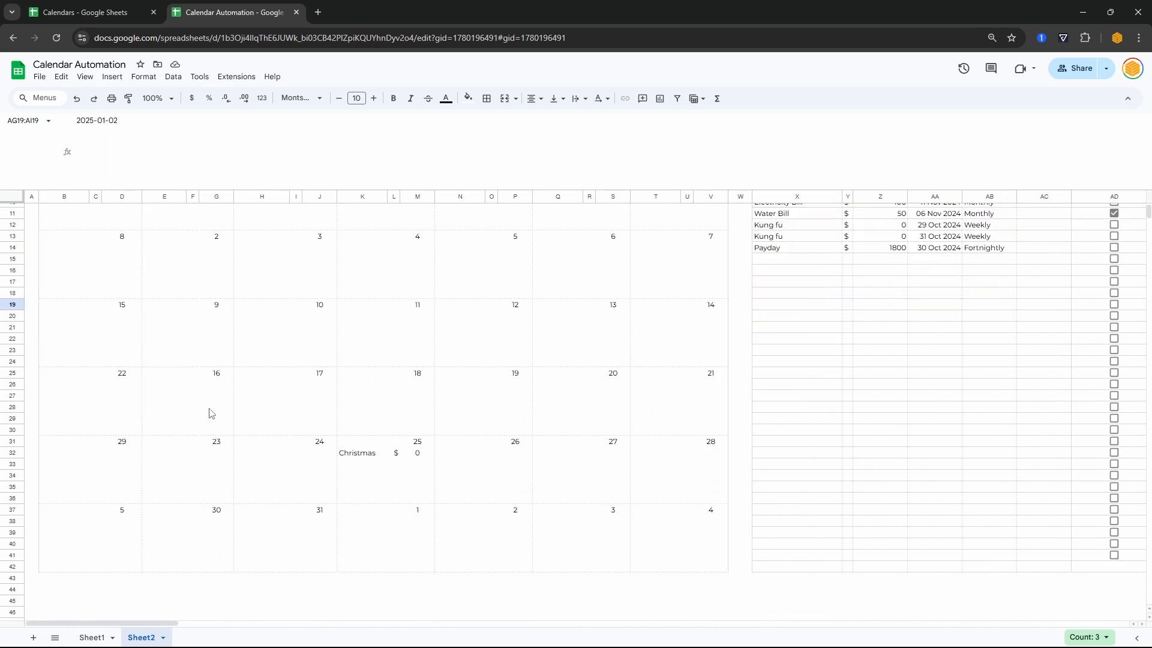
scroll(210, 412, right, 5)
click(343, 510)
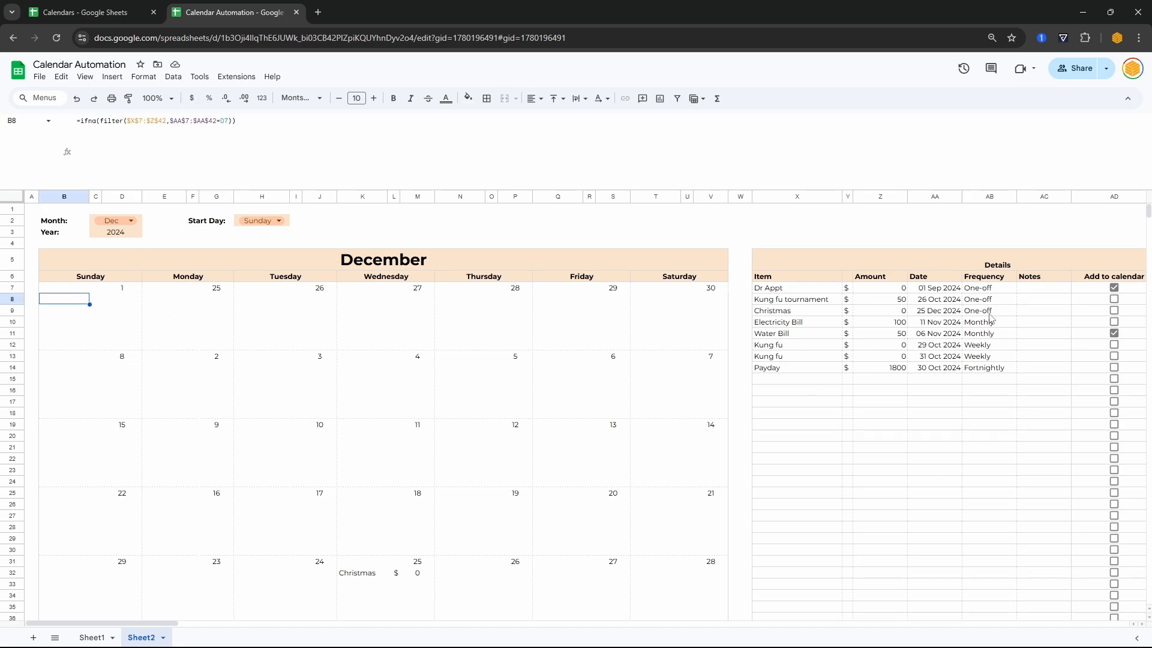
- Replace the FILTER range in B8's formula with the absolute range $AG$7:$AH$48 covering the filtered descriptions and amounts
scroll(1027, 400, right, 8)
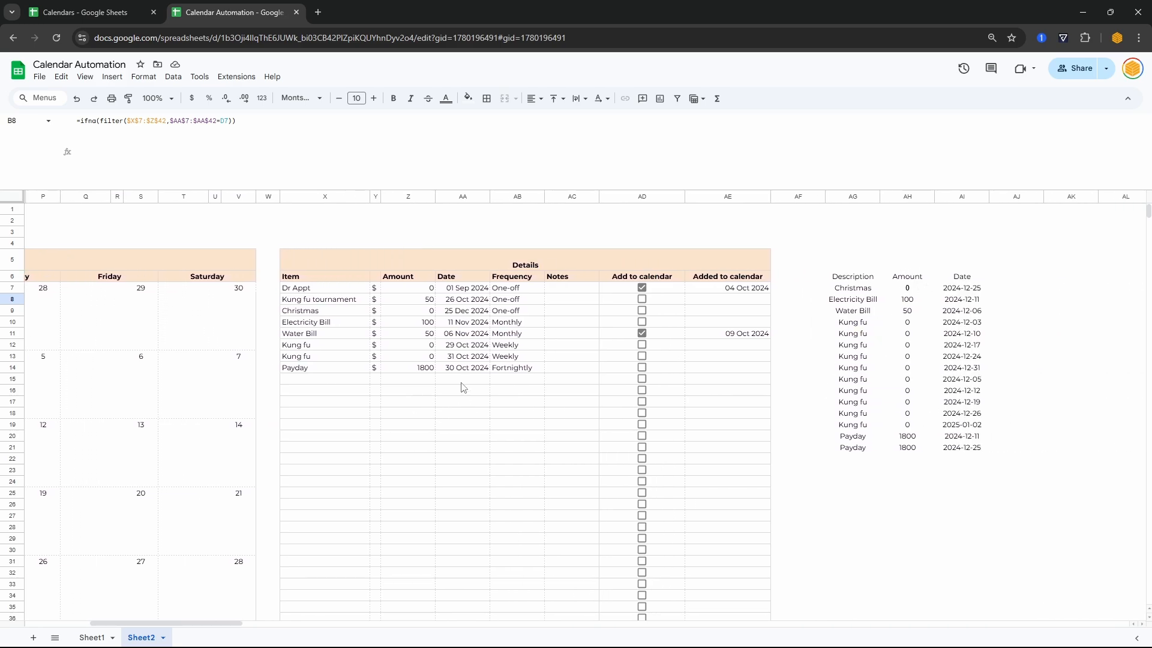
scroll(463, 387, left, 8)
double_click(135, 120)
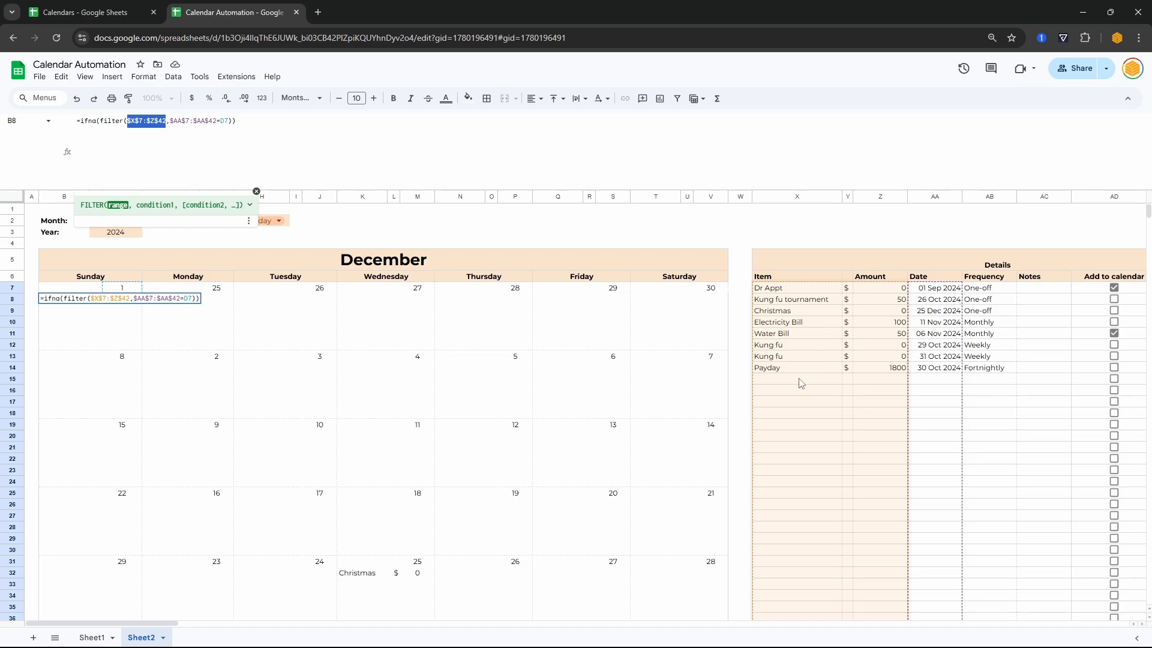
key(BackSpace)
scroll(796, 365, right, 9)
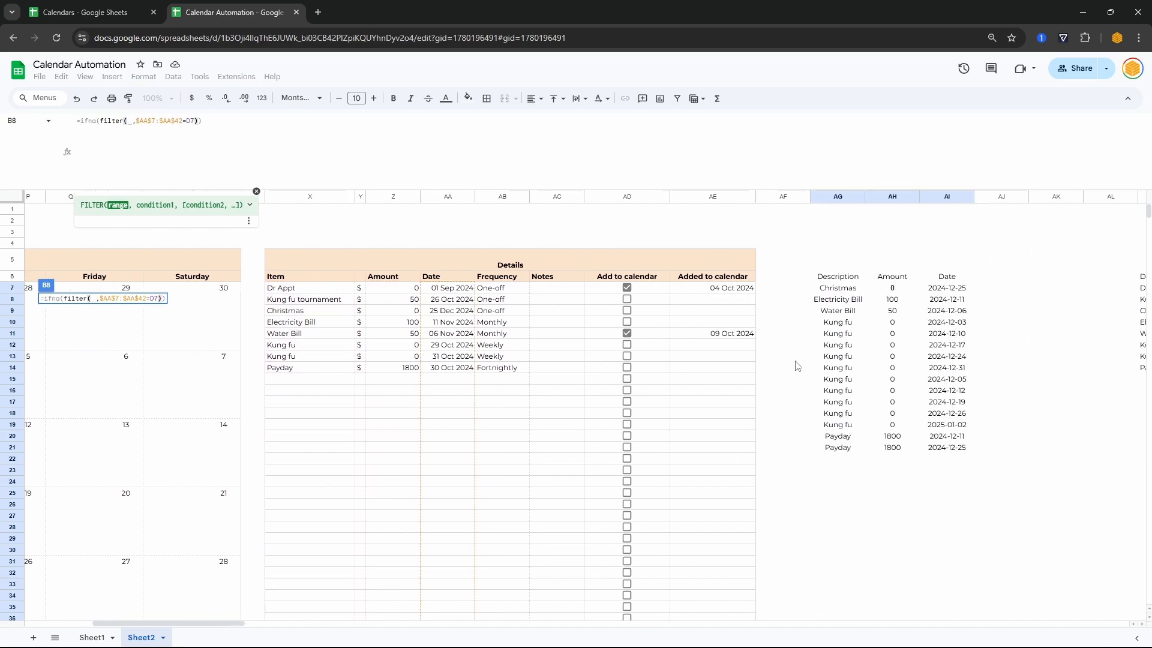
drag(743, 290, 814, 466)
scroll(811, 473, down, 5)
scroll(812, 467, up, 5)
key(F4)
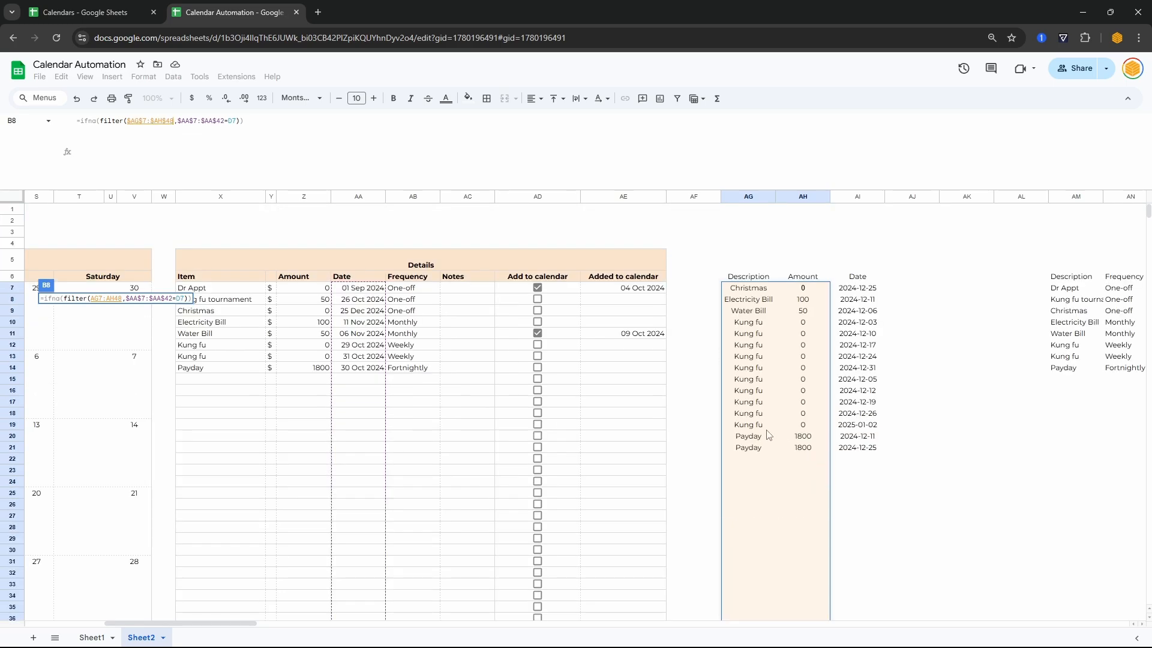
- Replace the date condition range in B8's FILTER formula with the absolute range $AI$7:$AI$48 and apply the formula
drag(223, 121, 180, 125)
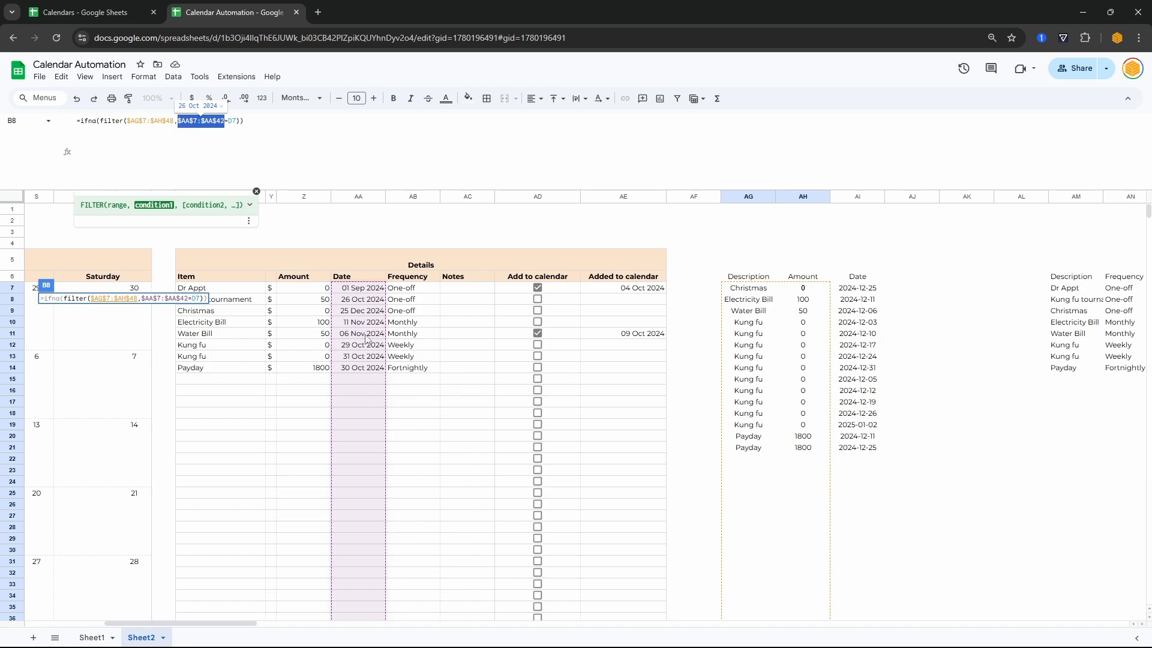
key(BackSpace)
drag(856, 292, 856, 522)
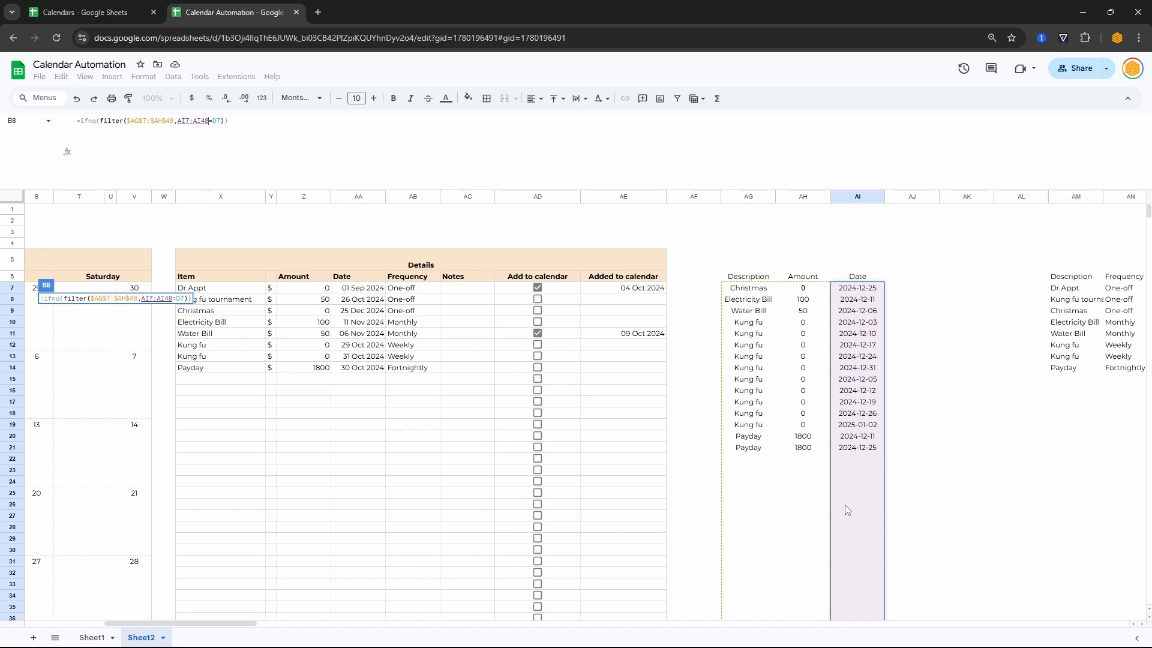
key(F4)
key(Escape)
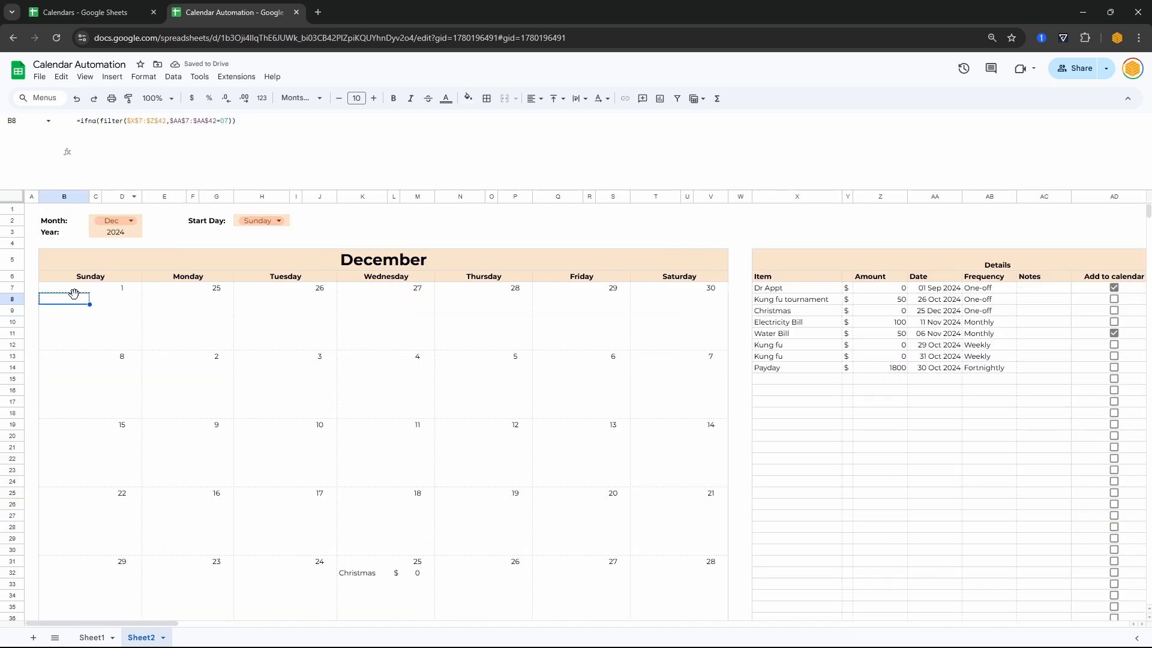
key(ctrl+y)
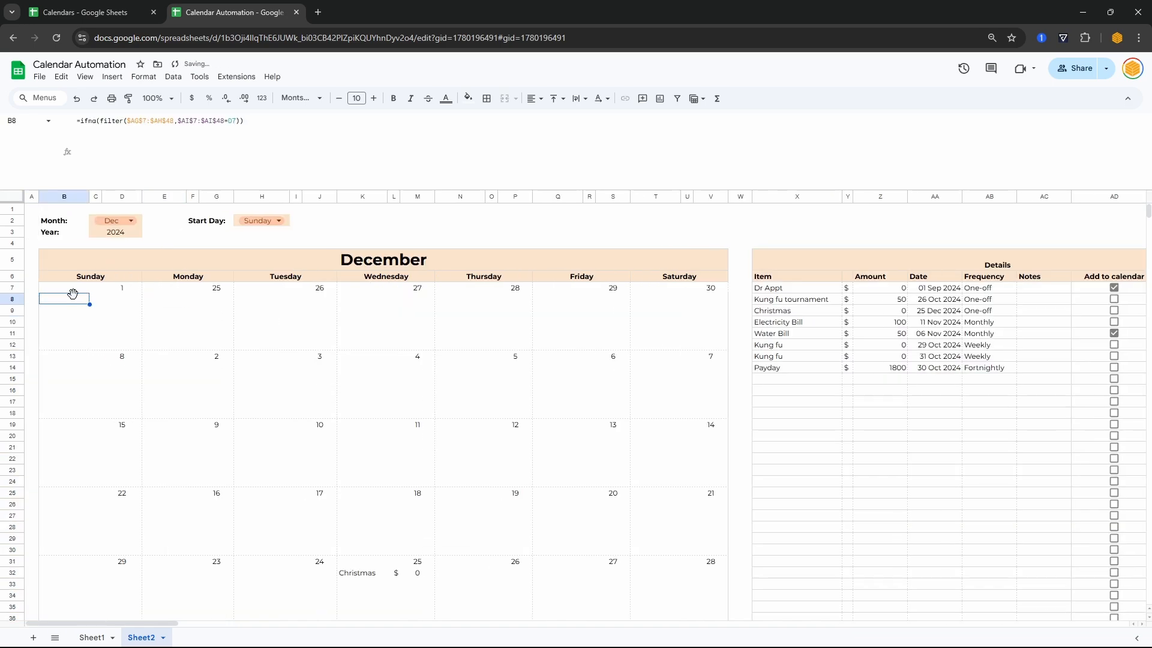
- Copy the updated FILTER formula from B8 into the Monday cell E8, pasting the formula only
key(ctrl+c)
click(161, 301)
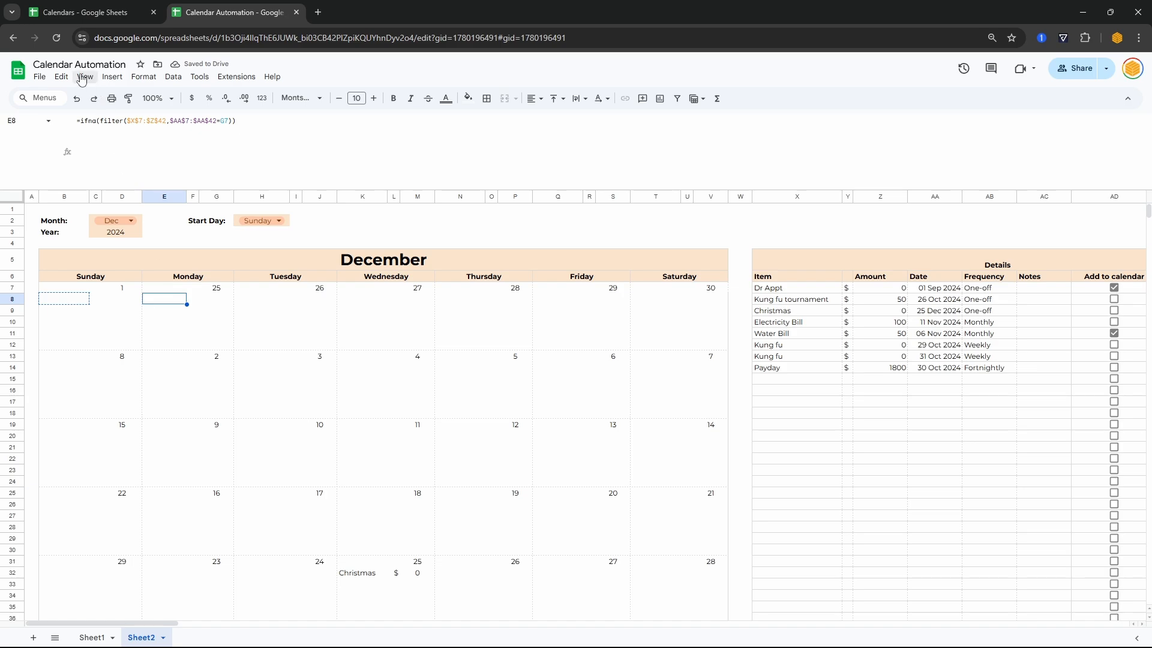
click(61, 77)
mouse_move(71, 192)
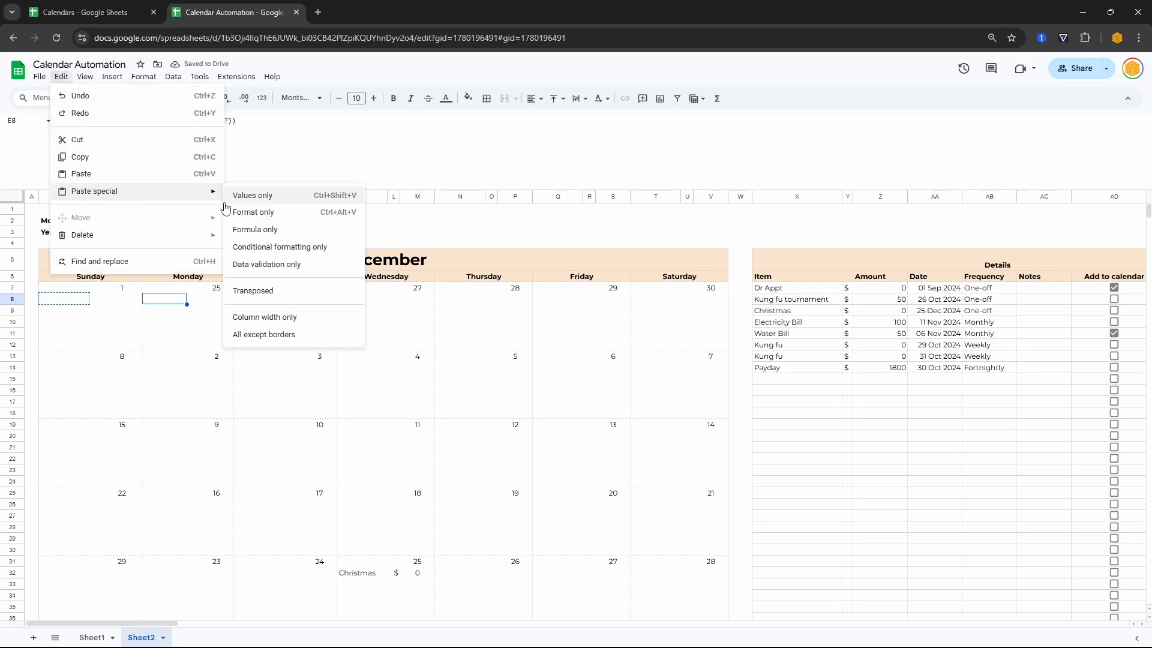
click(279, 228)
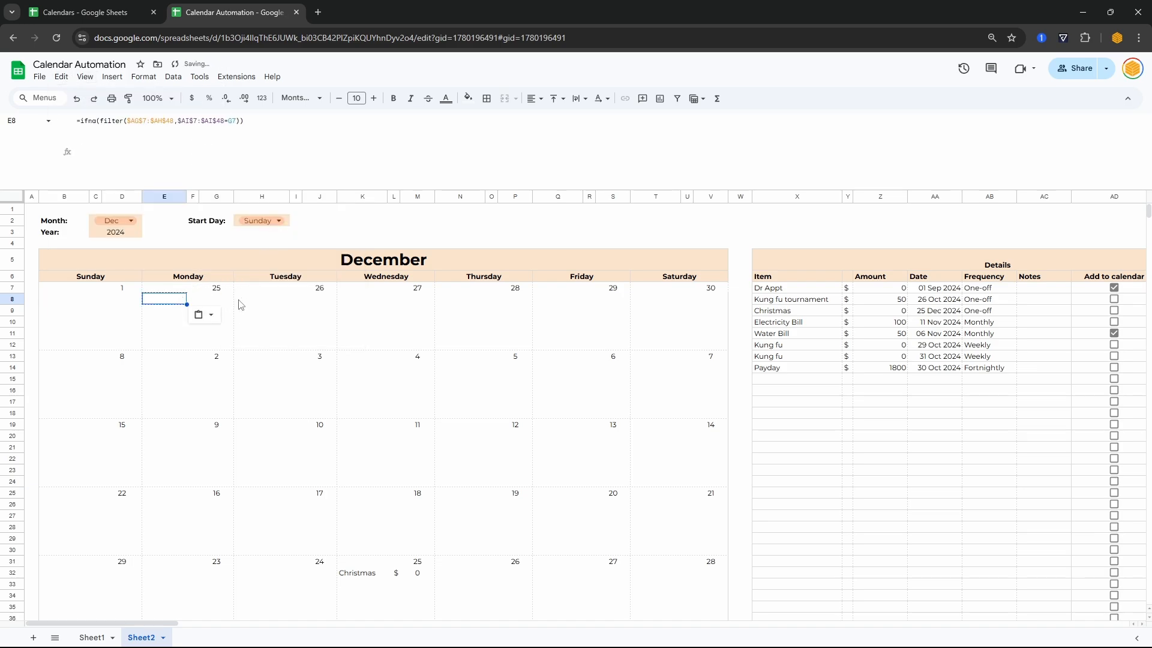
- Paste the updated FILTER formula into the first week's remaining day cells, H8 for Tuesday through T8 for Saturday
click(276, 300)
key(ctrl+v)
click(357, 301)
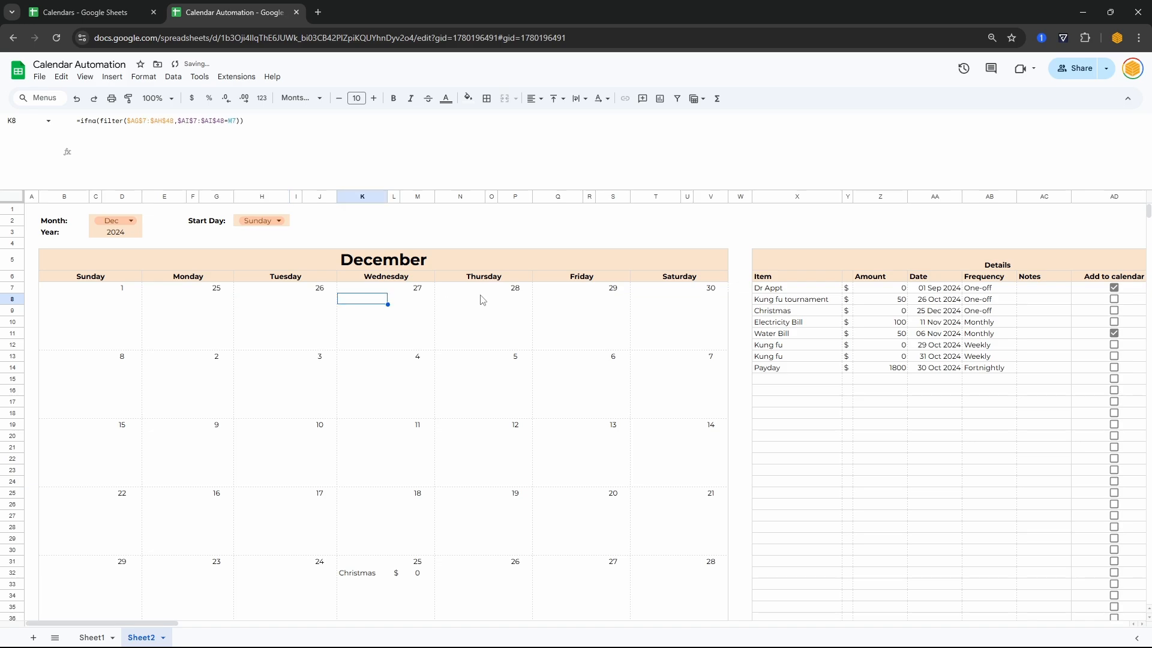
click(462, 301)
click(543, 302)
click(645, 303)
key(ctrl+v)
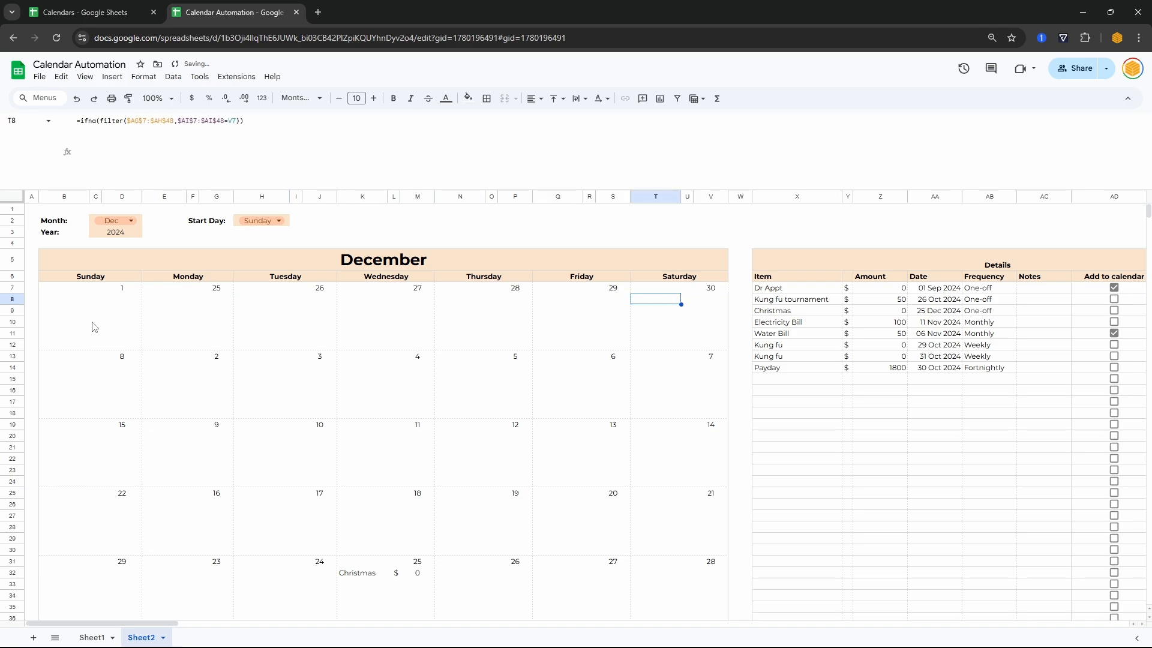
- Change the calendar's month to Nov to check the recurring items against the filtered list
drag(66, 306, 657, 303)
key(ctrl+c)
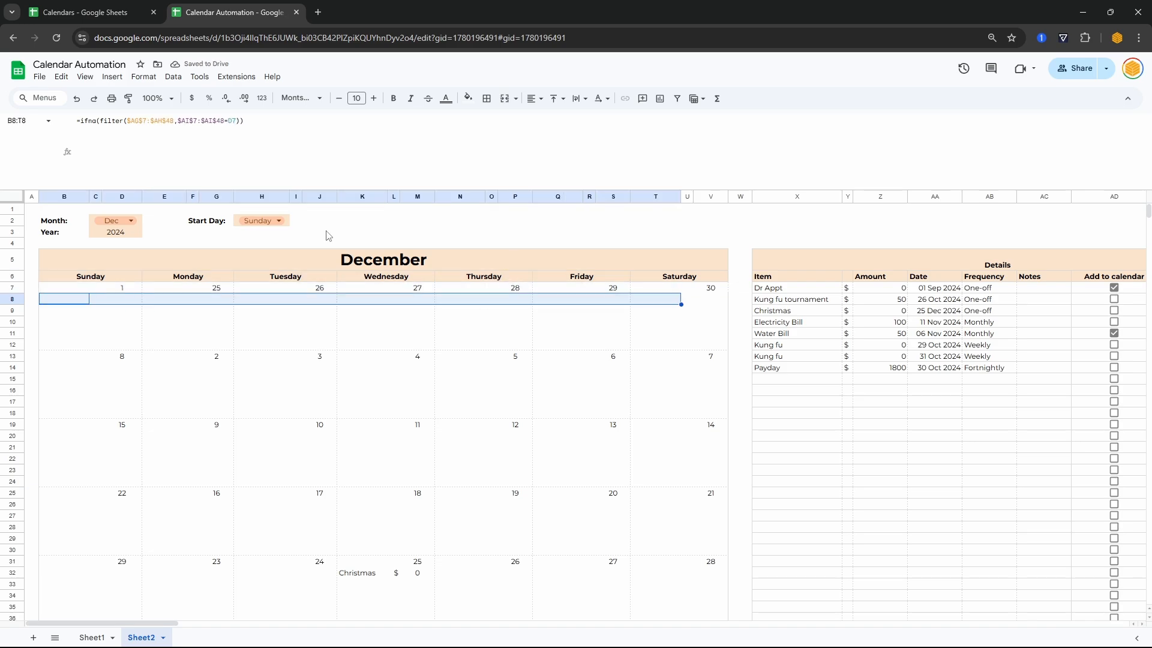
click(116, 220)
click(103, 407)
scroll(599, 312, right, 10)
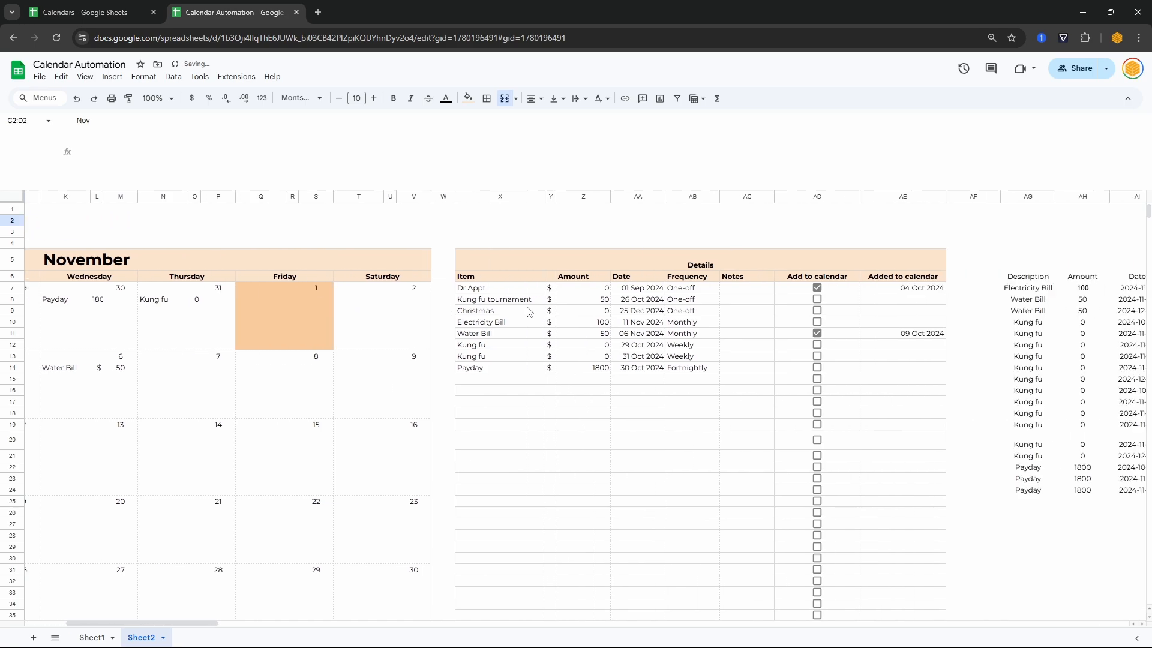
scroll(703, 327, left, 10)
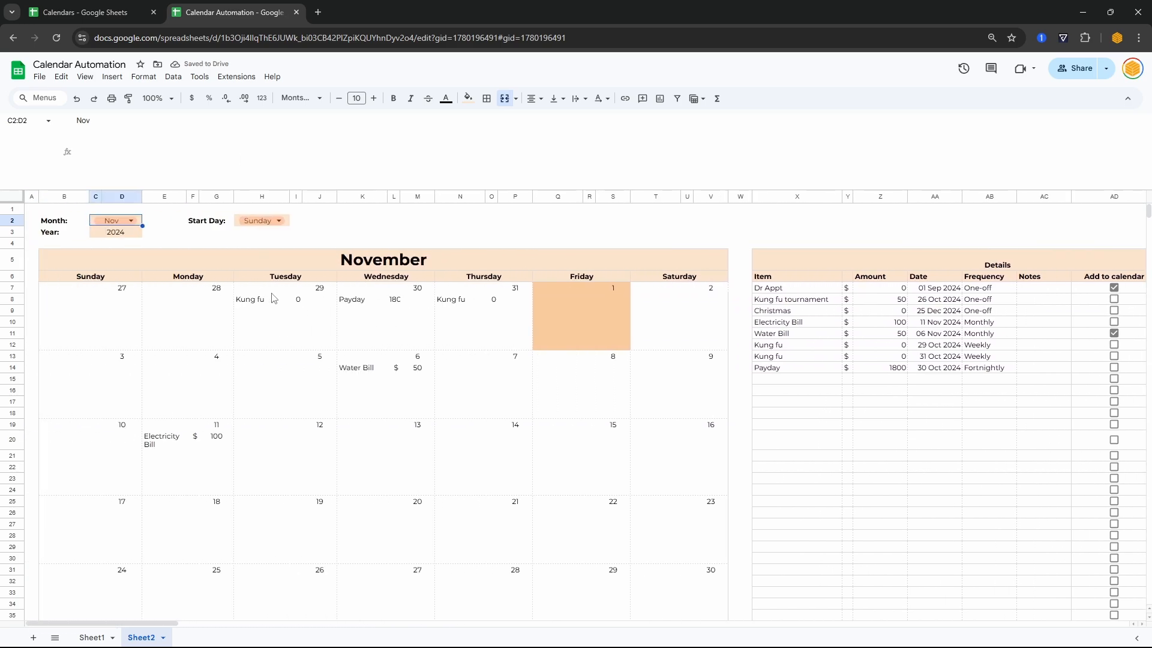
- Copy the first week's item row B8:V8 and paste it into the second and third weeks, starting at B14 and B20
drag(48, 305, 711, 308)
click(57, 368)
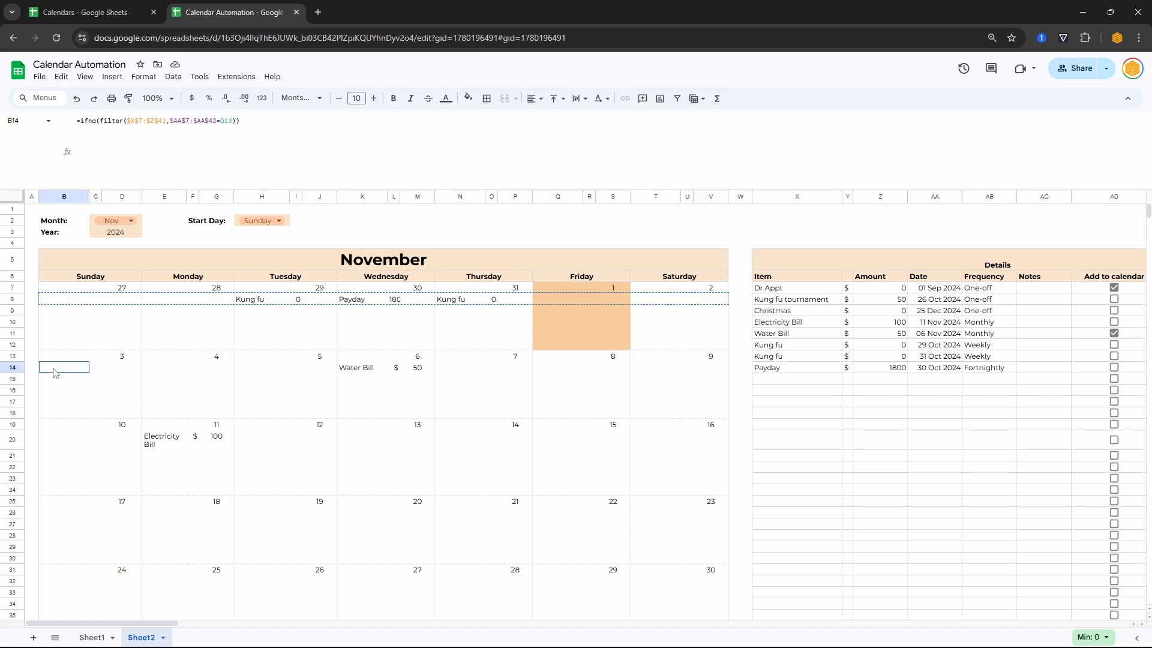
key(ctrl+v)
click(59, 446)
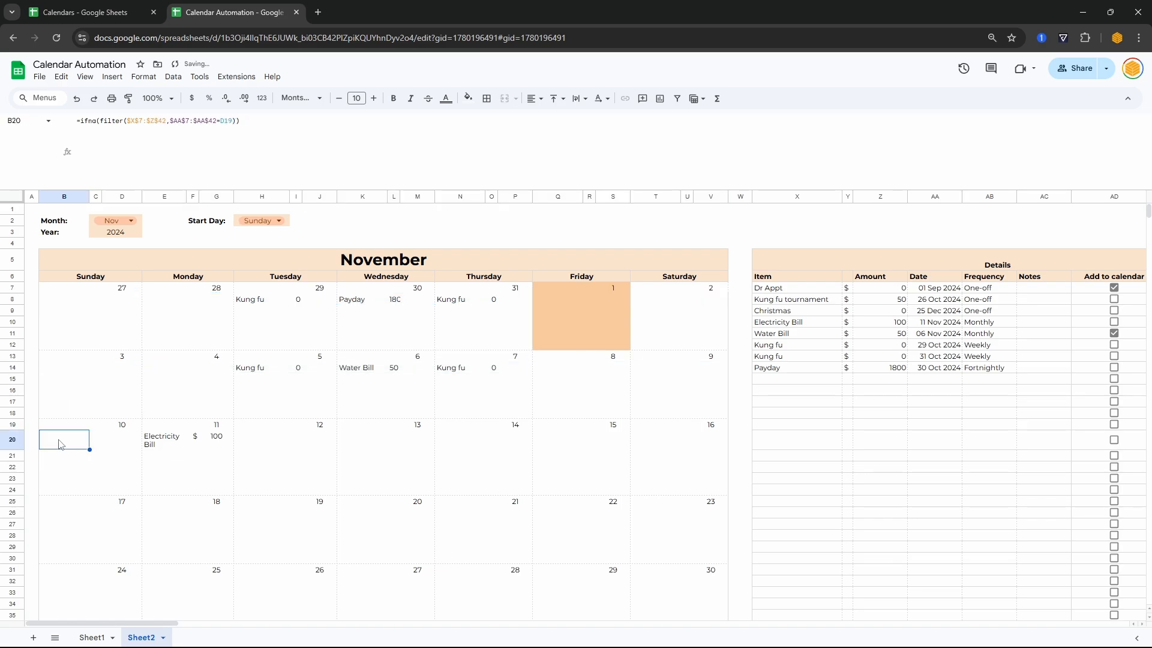
key(ctrl+v)
- Paste the copied item row into the last three calendar weeks, starting at B26, B32 and B38
scroll(59, 420, down, 2)
scroll(59, 412, left, 1)
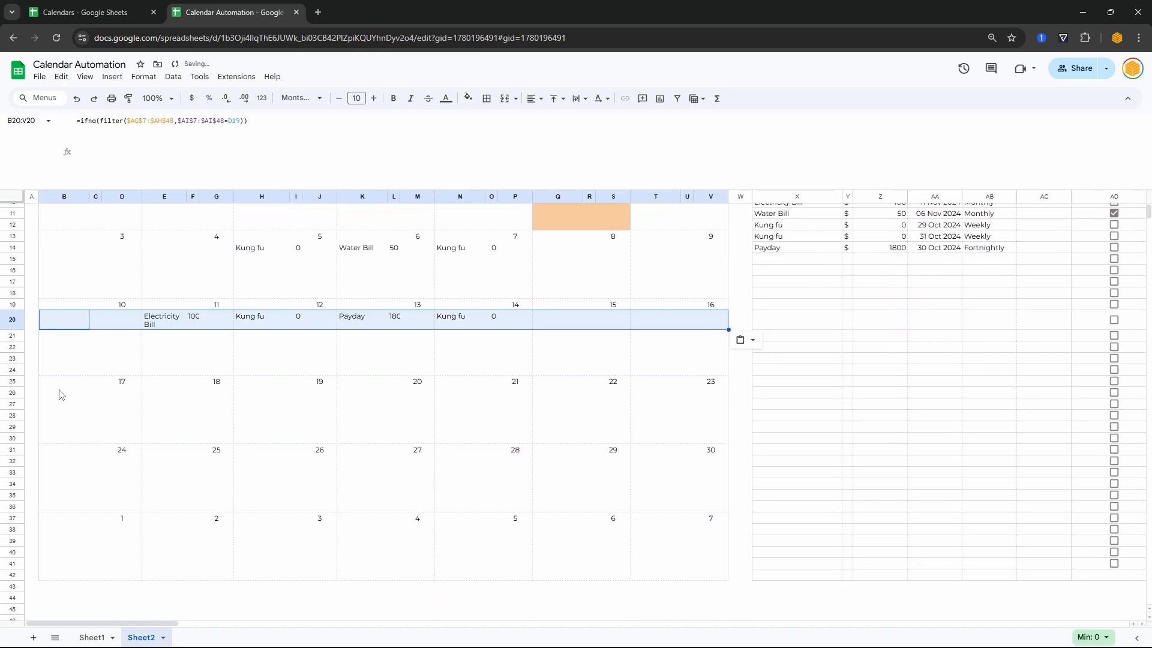
click(56, 394)
key(ctrl+v)
click(57, 455)
click(59, 460)
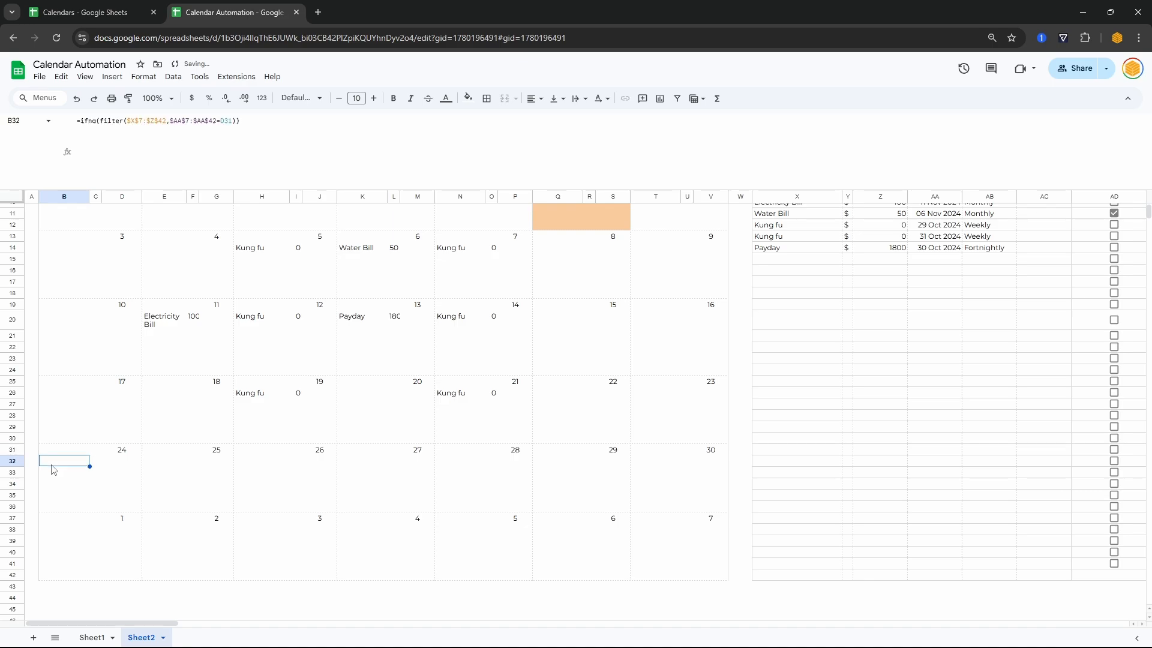
key(ctrl+v)
click(57, 532)
key(ctrl+v)
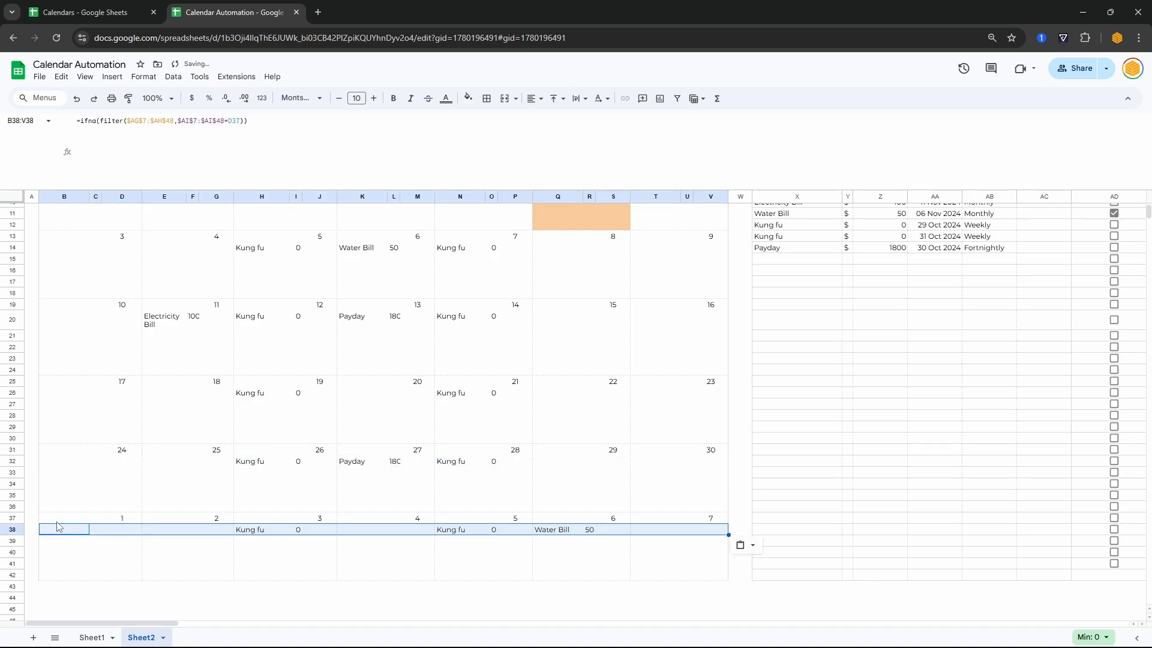
- Merge the Sunday amount cells C8:D8 in the calendar's first week
scroll(157, 468, up, 5)
click(87, 311)
click(106, 307)
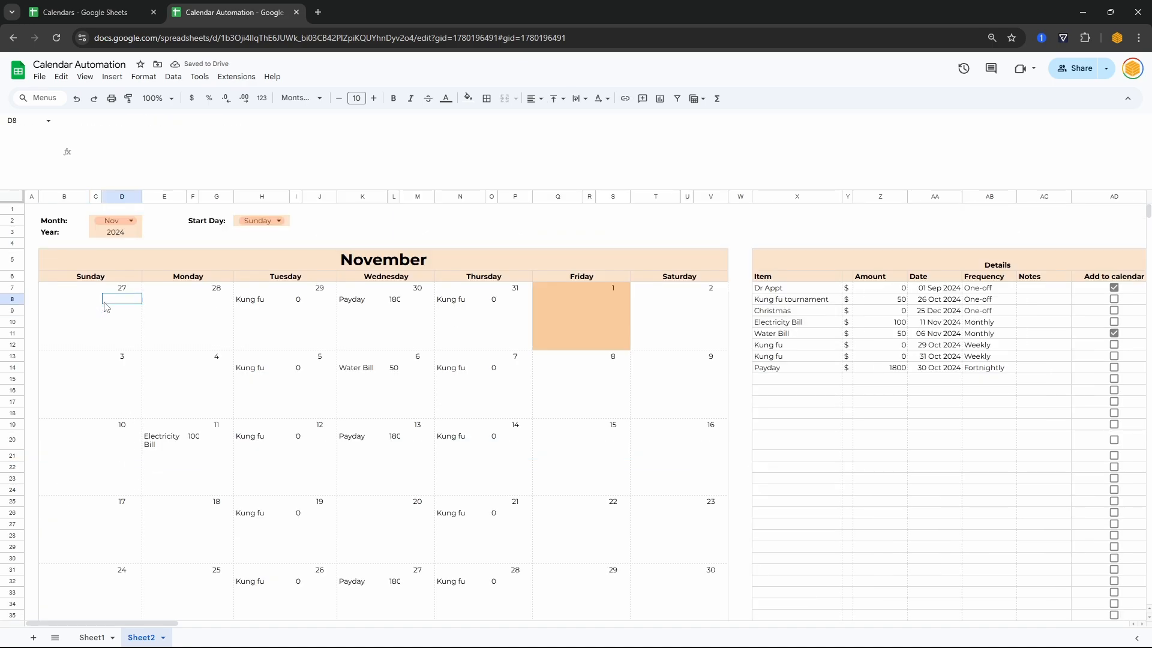
click(304, 300)
drag(123, 300, 100, 303)
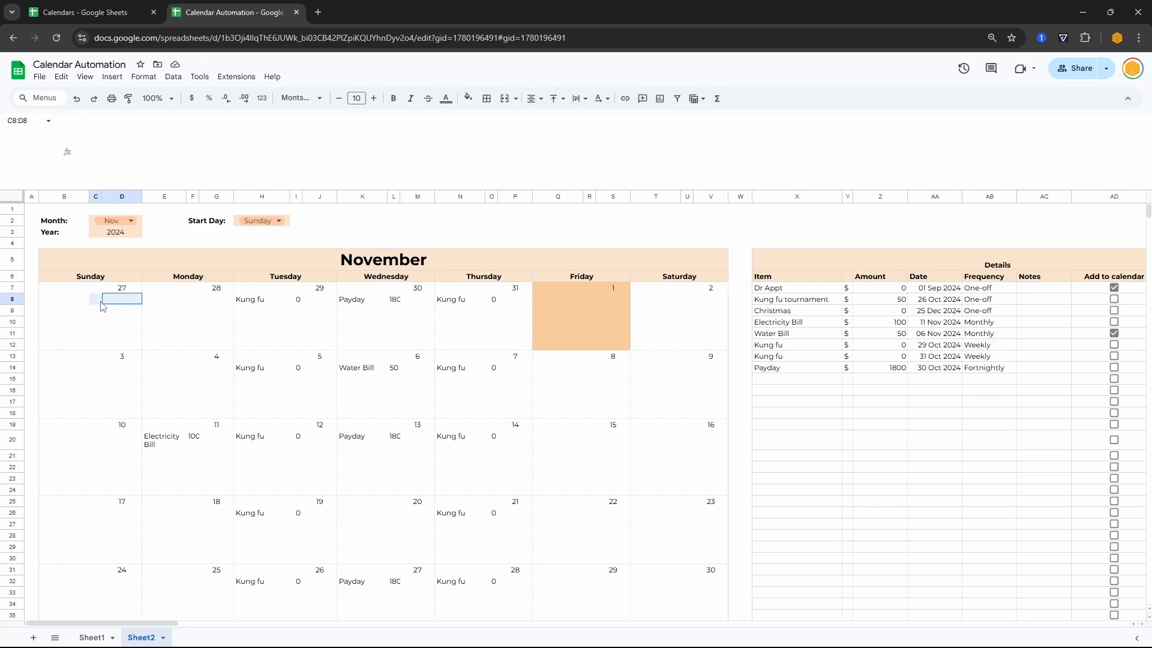
click(504, 99)
- Repeat the merge on the first week's Monday, Tuesday and Wednesday amount cells: F8:G8, I8:J8 and L8:M8
click(212, 303)
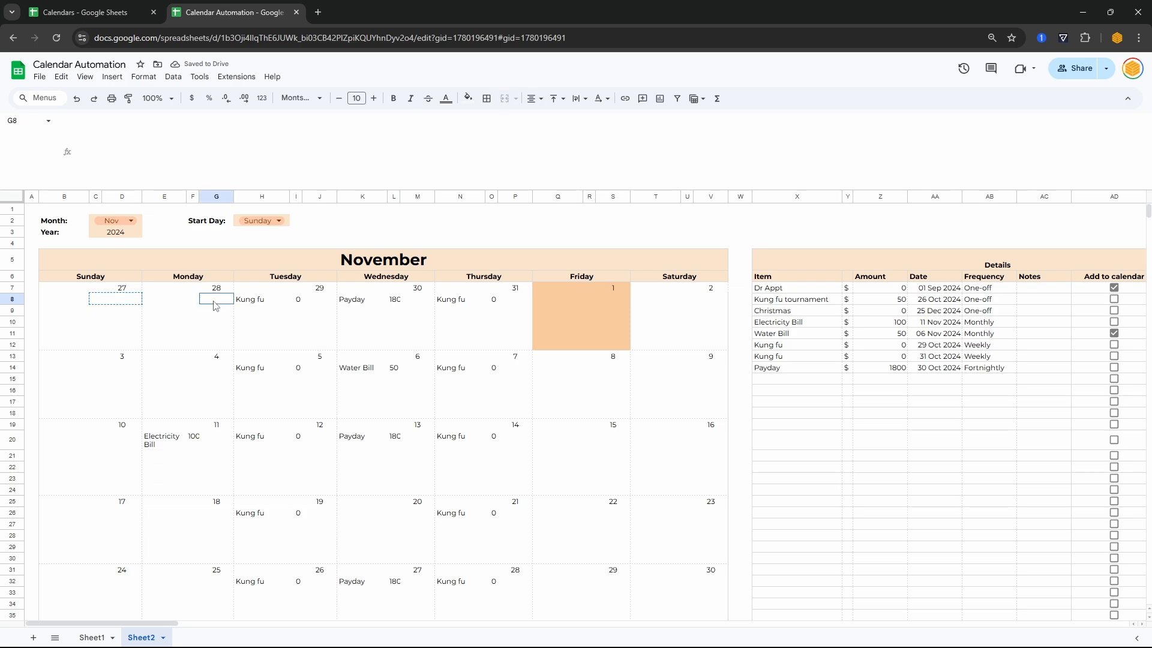
drag(211, 303, 192, 303)
drag(324, 303, 300, 306)
key(ctrl+y)
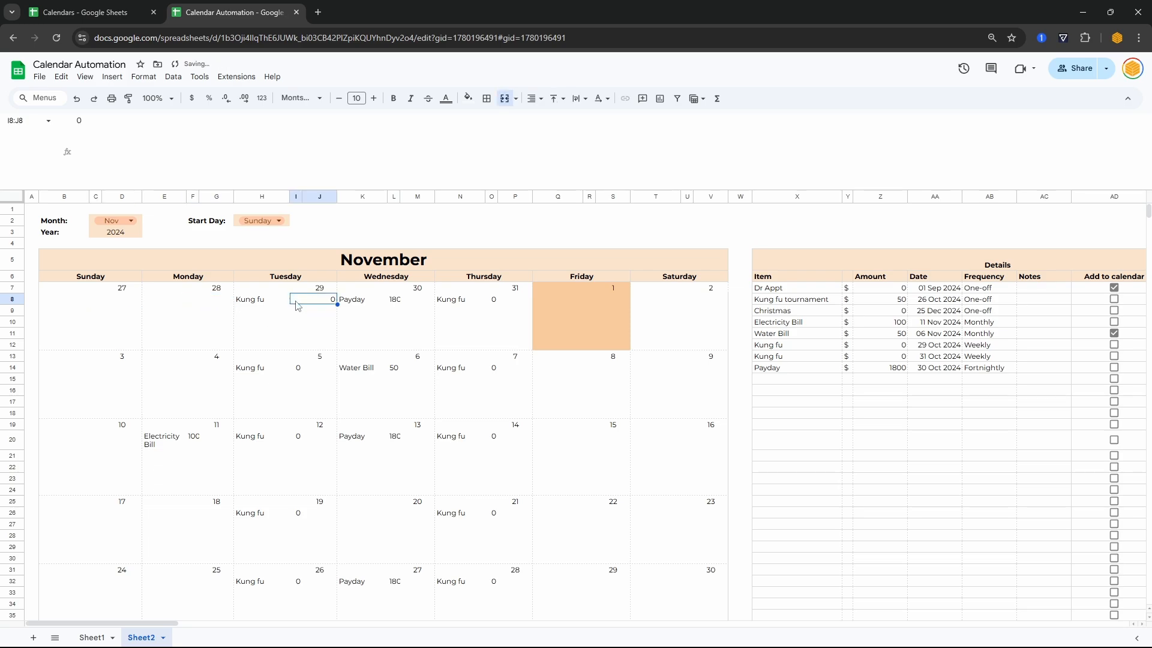
drag(427, 303, 393, 304)
key(ctrl+y)
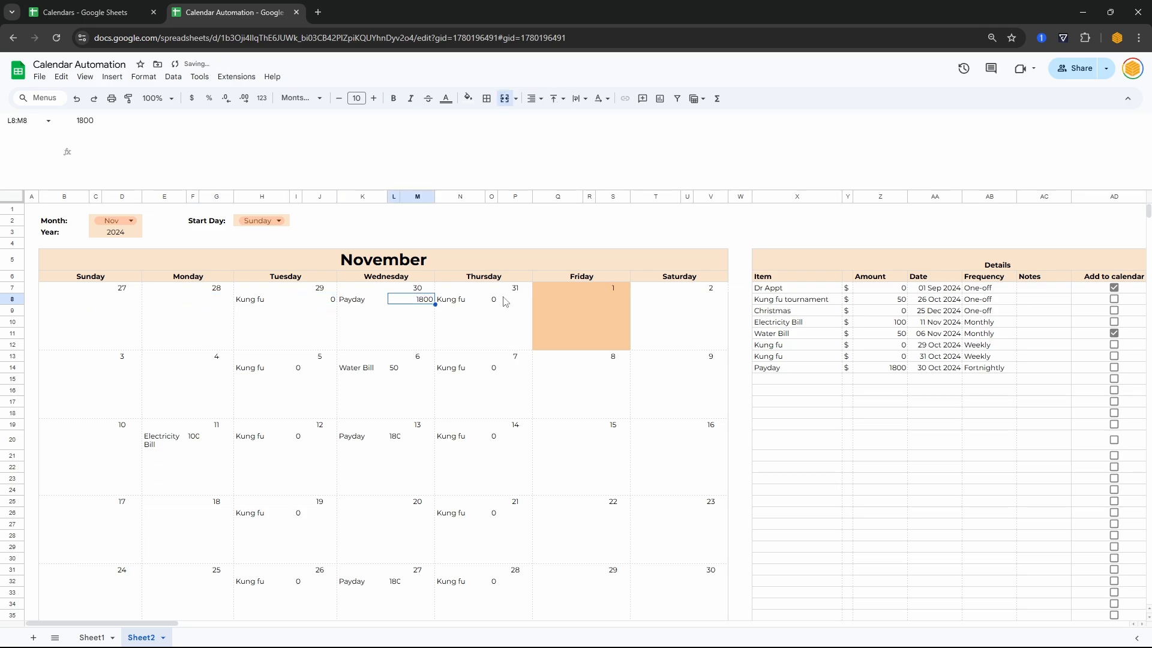
- Repeat the merge on the first week's Thursday, Friday and Saturday amount cells: O8:P8, R8:S8 and U8:V8
drag(519, 303, 495, 304)
key(ctrl+y)
drag(608, 299, 595, 300)
key(ctrl+y)
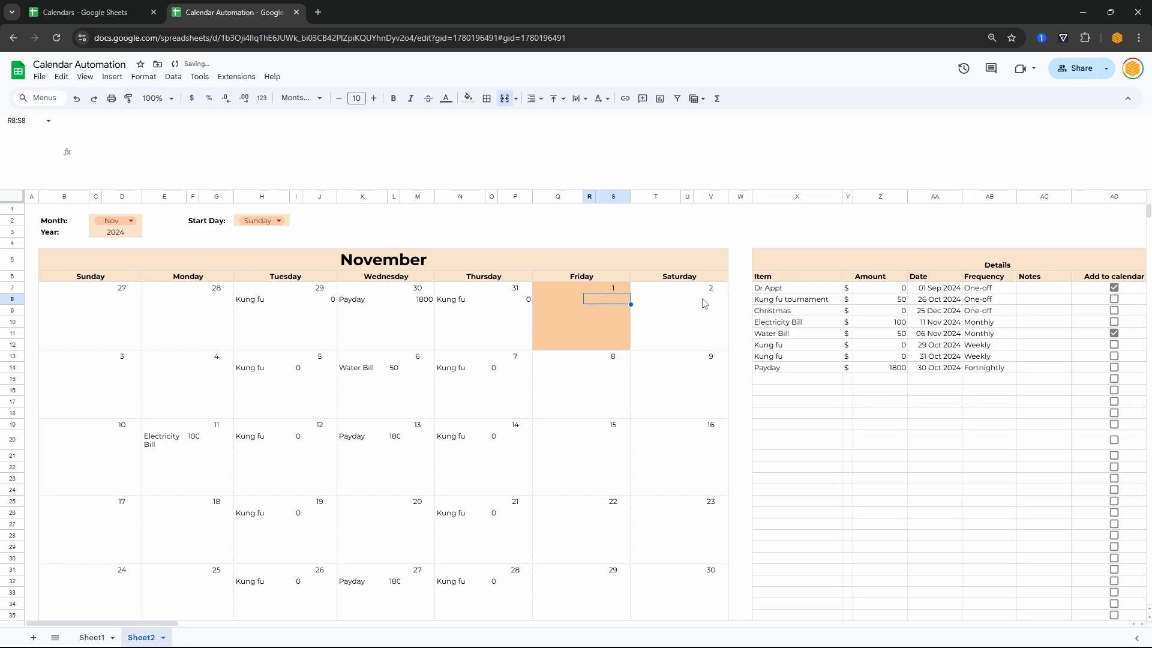
click(711, 301)
- Copy the first week's item row B8:V8 with its merged amount cells to the other weeks and format the calendar amounts as currency
drag(696, 302, 88, 304)
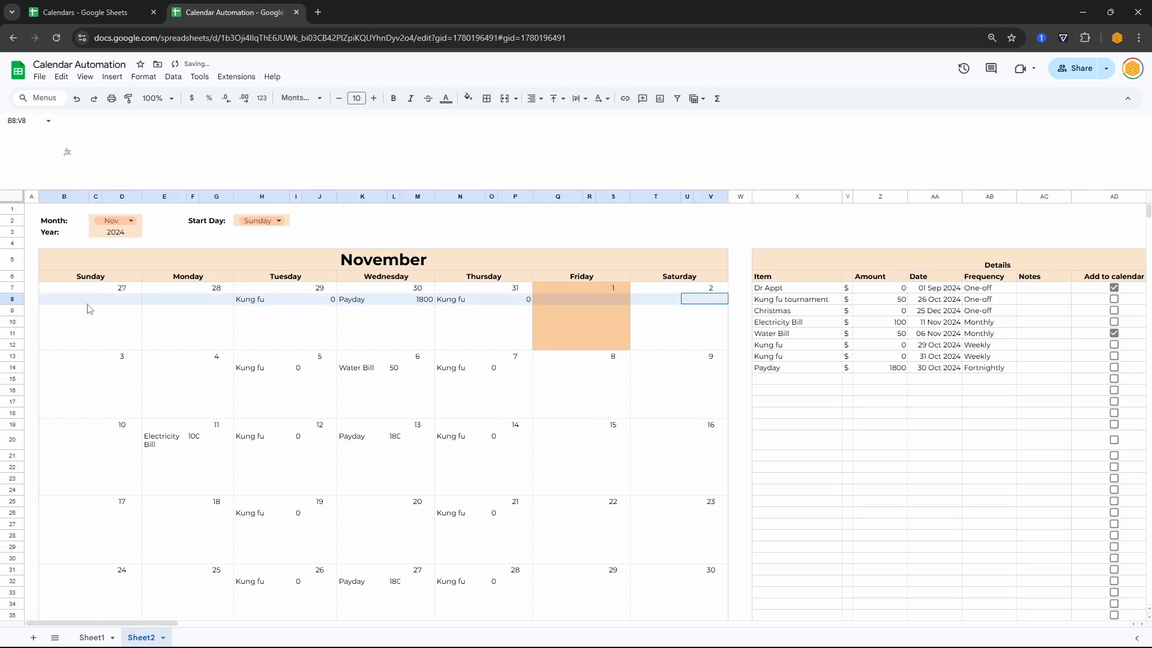
key(ctrl+c)
click(72, 367)
key(ctrl+v)
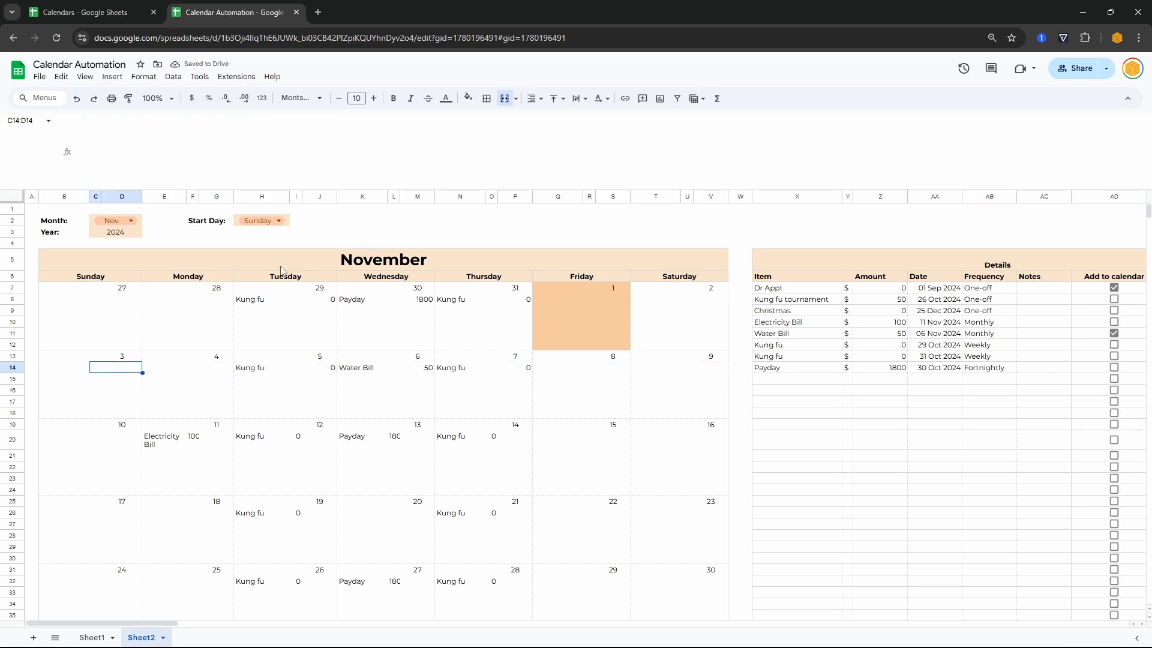
key(ctrl+c)
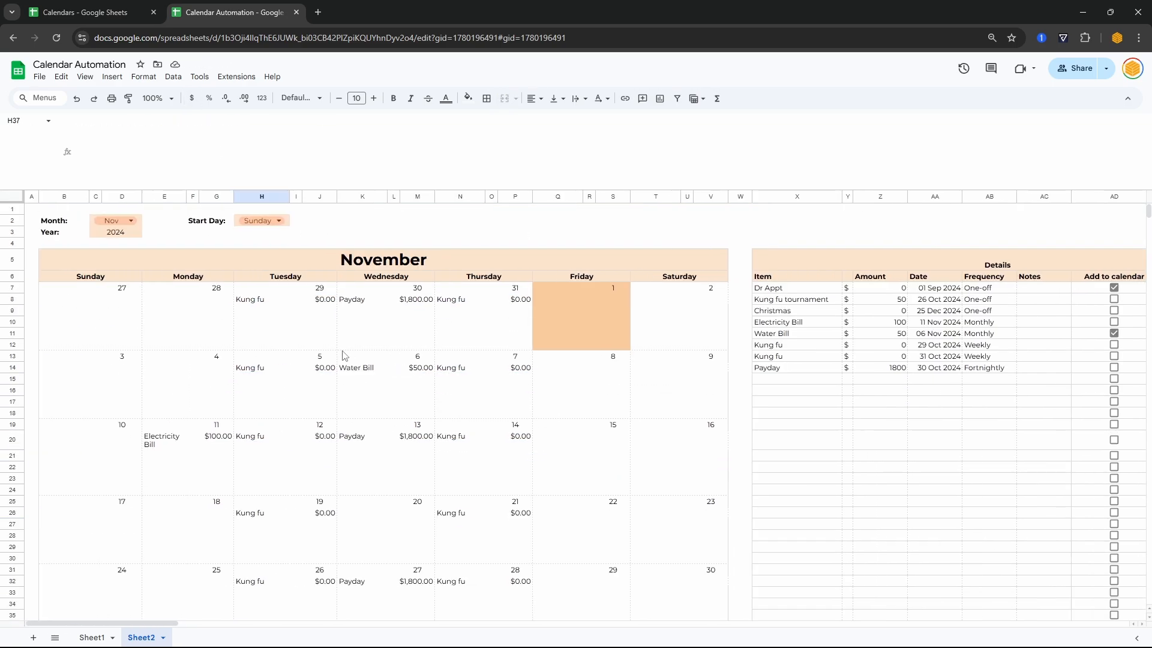
- Hide the helper columns from AG through EZ, beside the Details table
scroll(345, 355, right, 5)
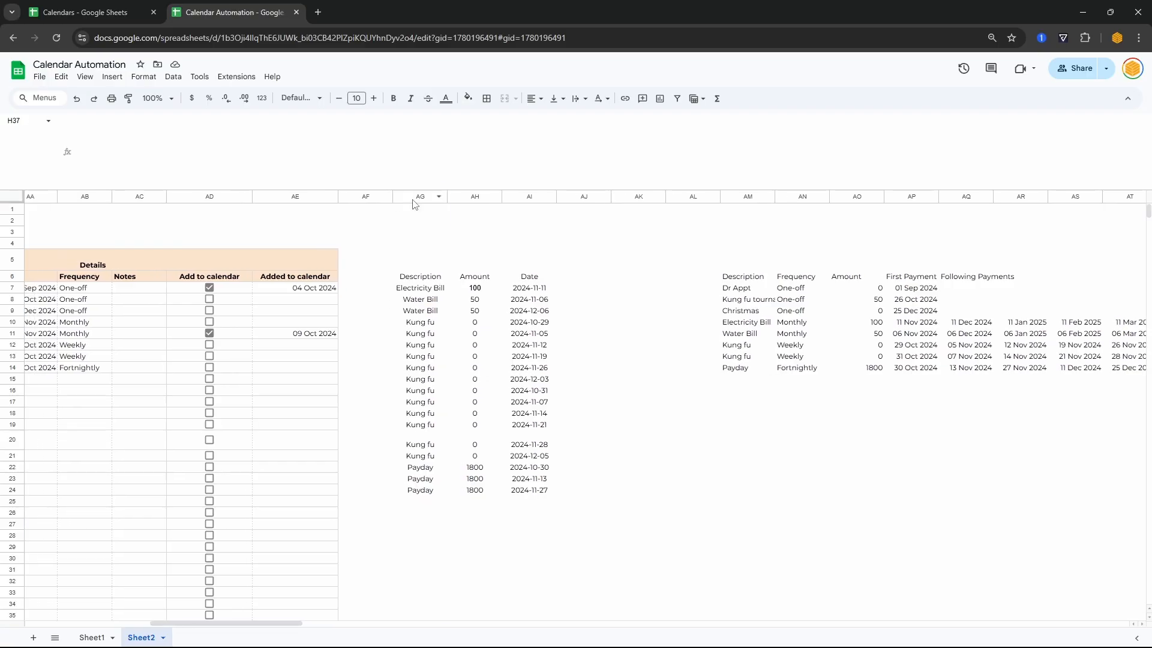
click(413, 200)
key(ctrl+shift+Right)
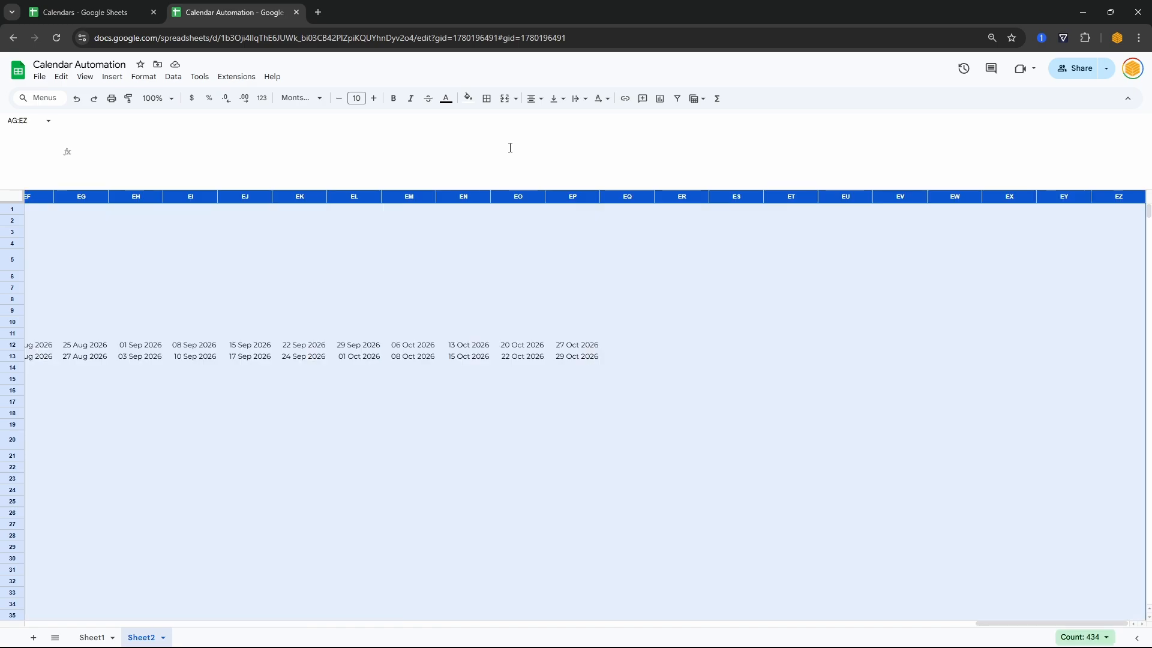
key(ctrl+alt+minus)
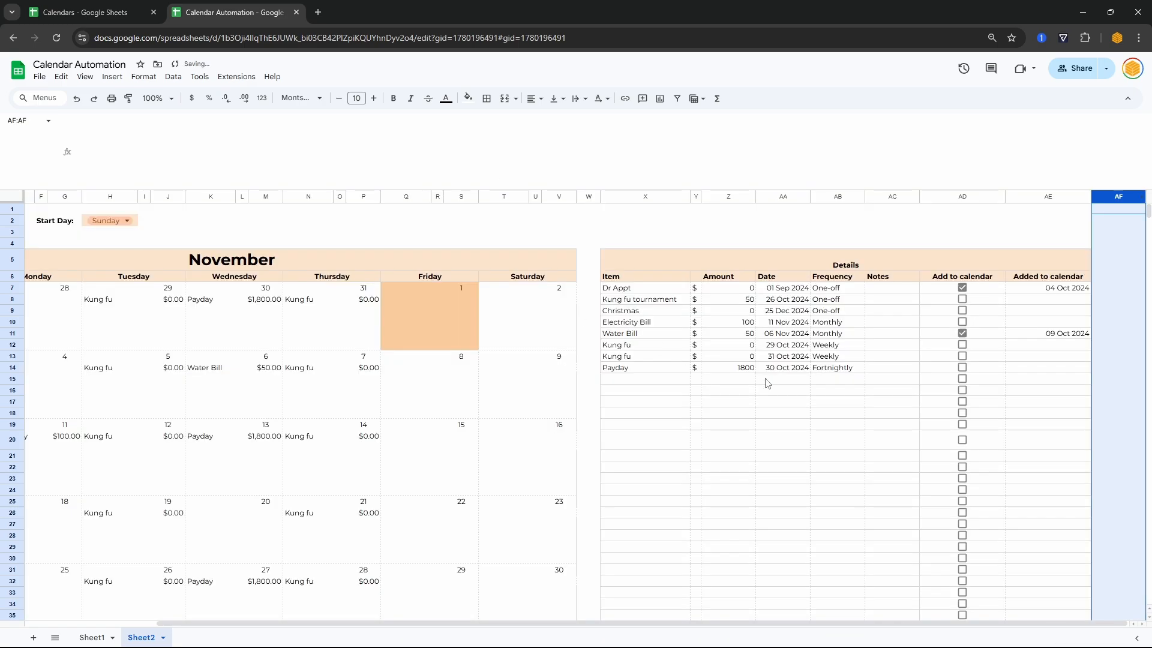
- Clear the Water Bill's "Added to calendar" date in AE11
drag(937, 277, 1054, 378)
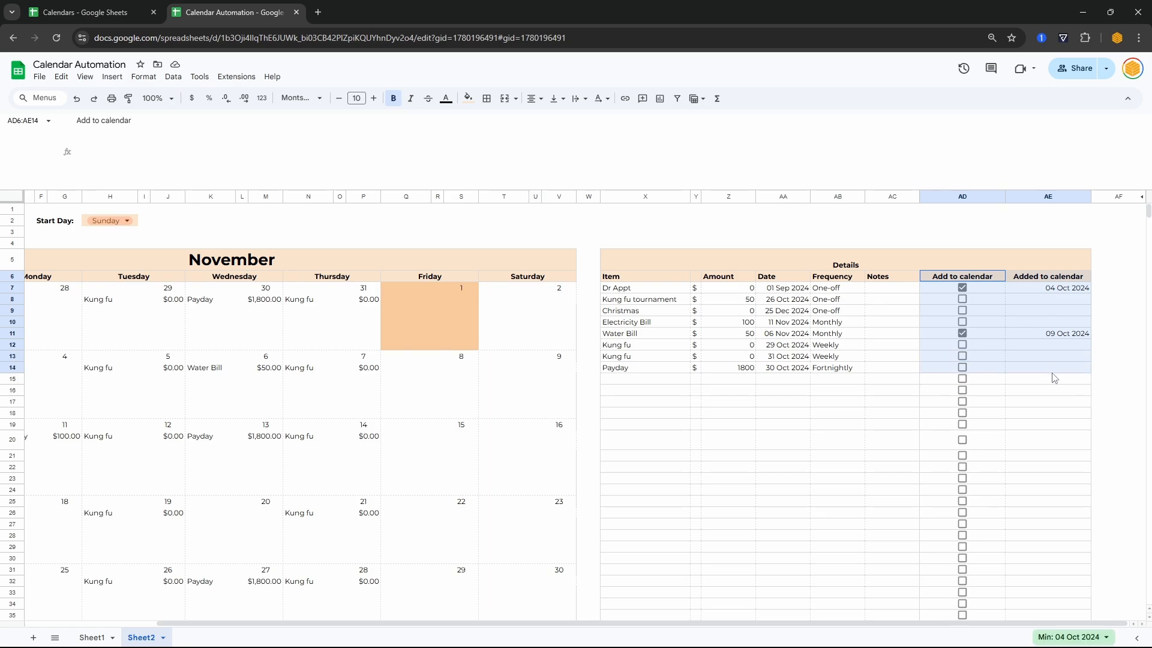
click(969, 340)
click(1041, 338)
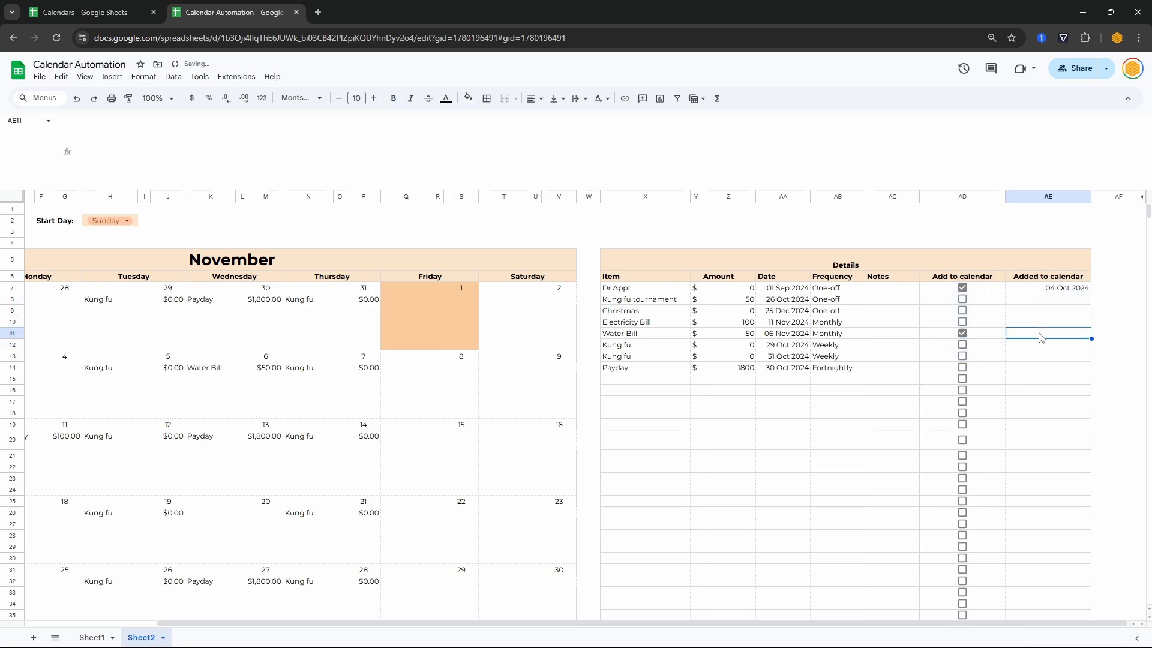